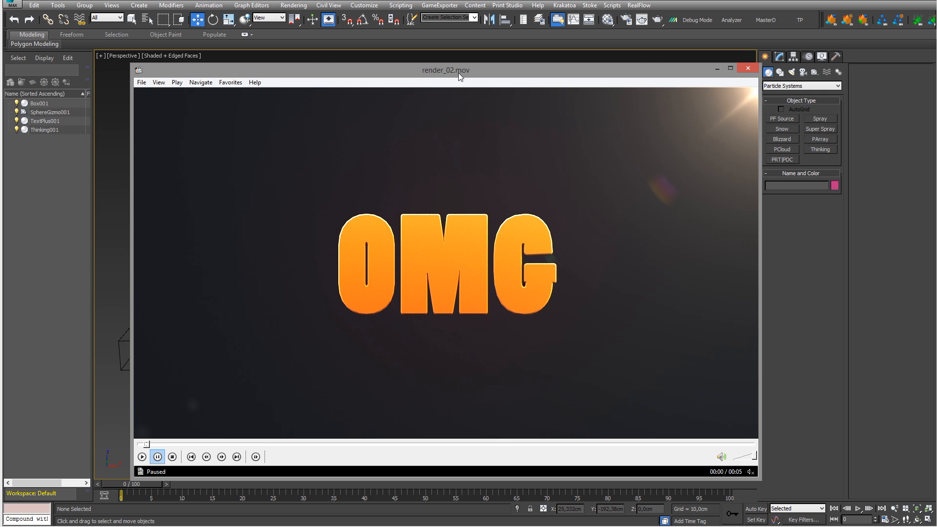
Play and scrub through the first half of render_02.mov to examine how the OMG text breaks into fragments.
left_click_drag(458, 73, 433, 69)
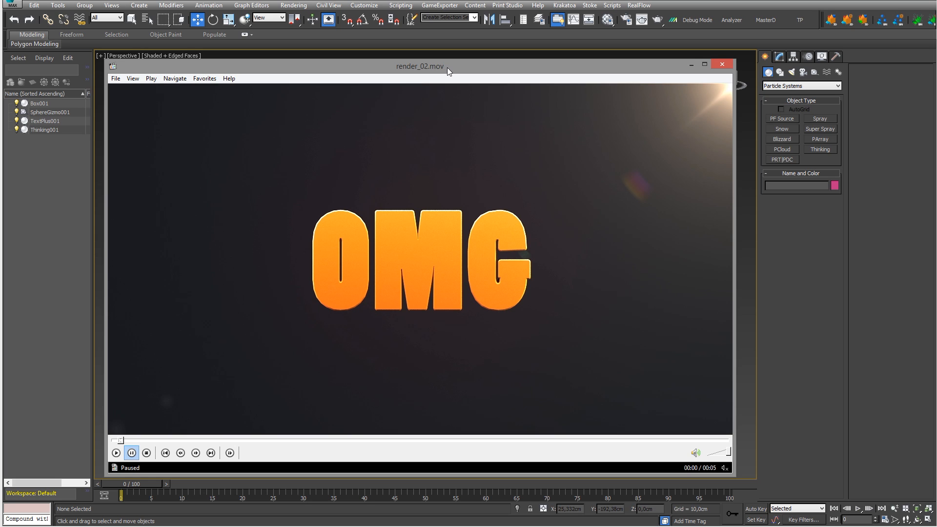
left_click_drag(447, 68, 444, 68)
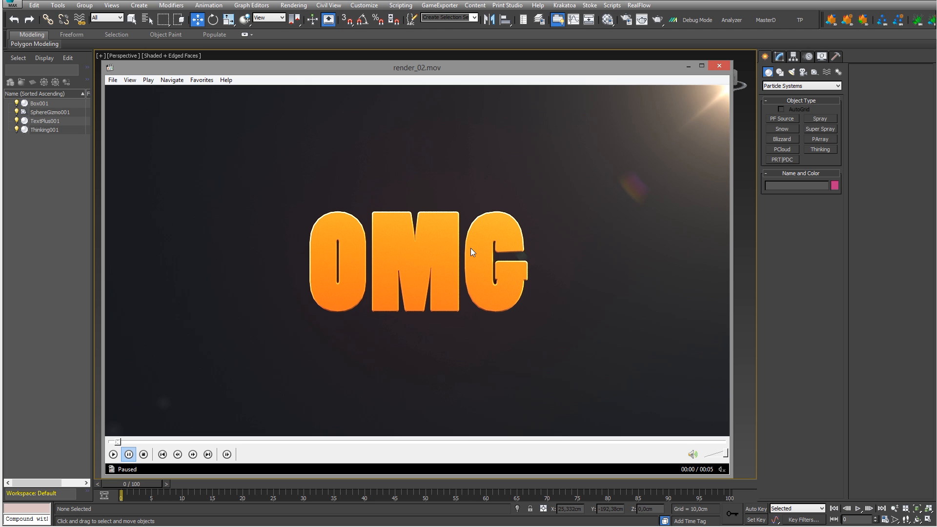
left_click(448, 262)
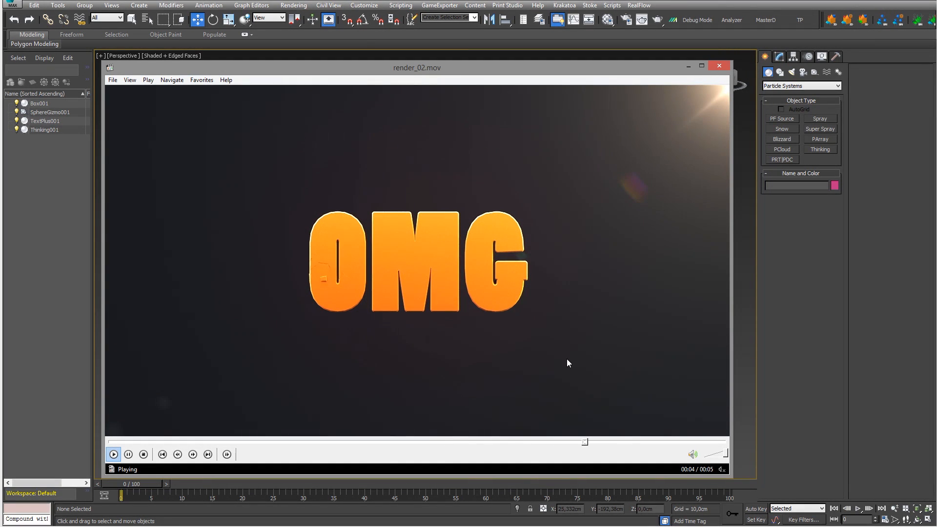
key("space")
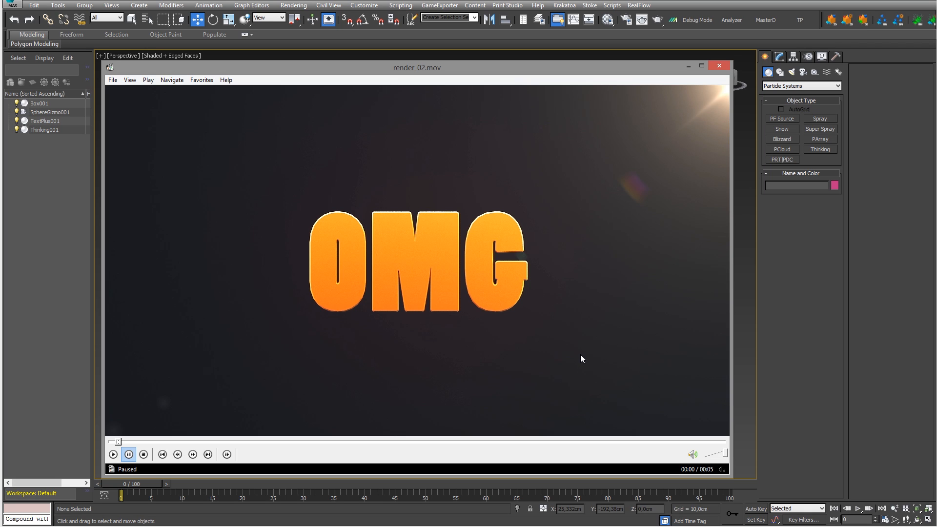
left_click_drag(118, 441, 296, 453)
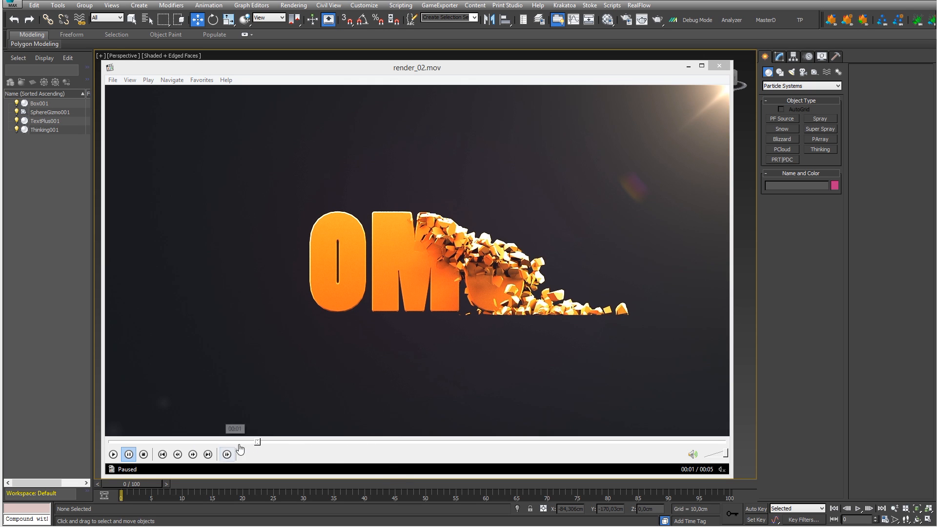
left_click_drag(259, 443, 143, 444)
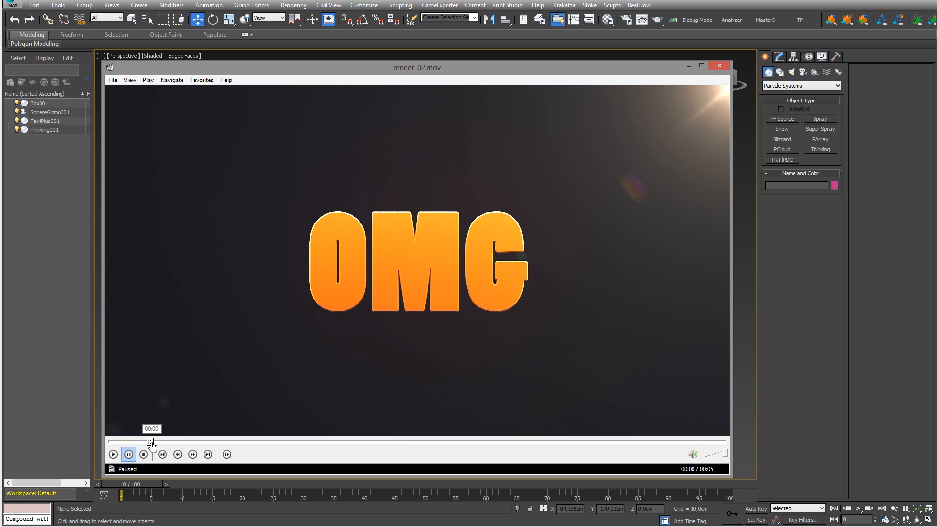
left_click_drag(152, 445, 247, 446)
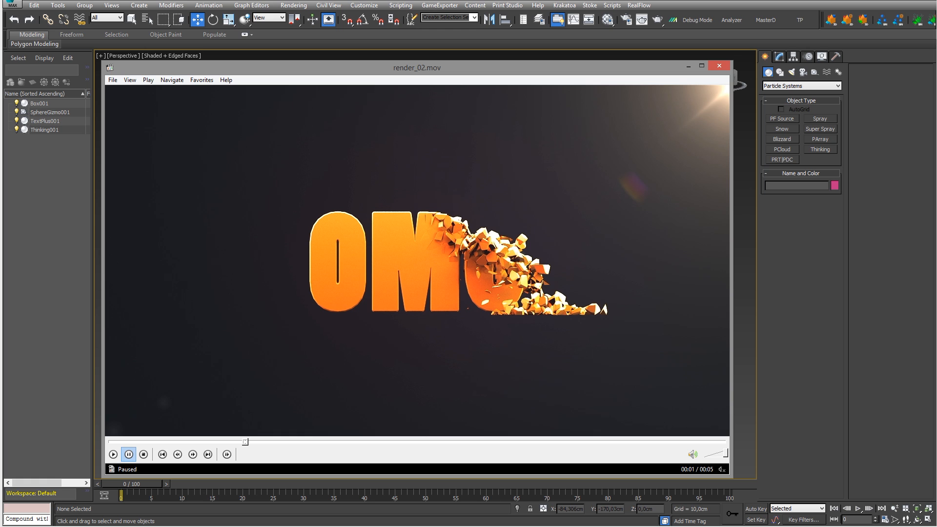
key("space")
key("space")
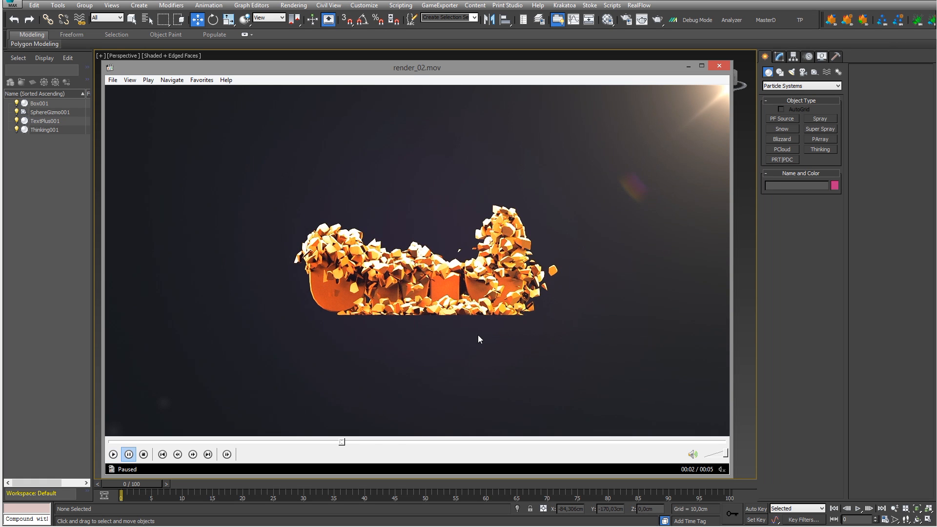
left_click_drag(343, 443, 292, 444)
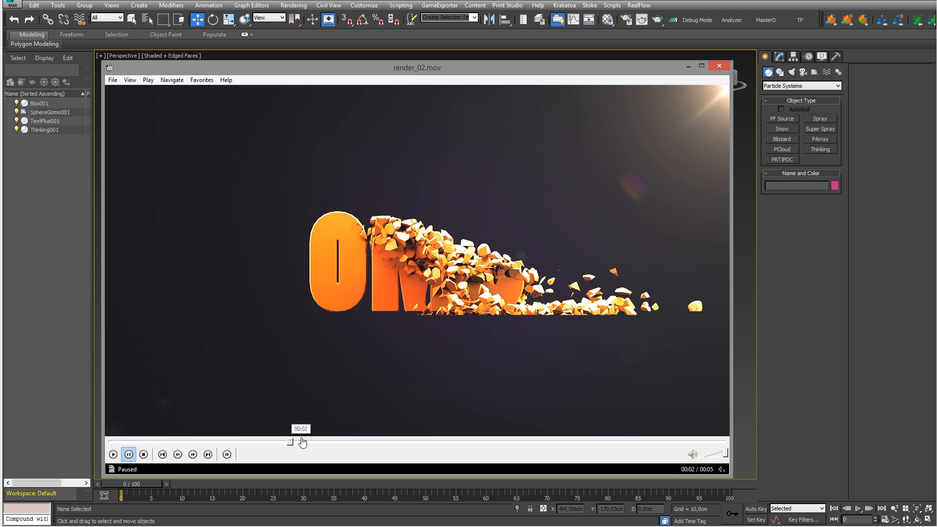
left_click_drag(292, 444, 343, 446)
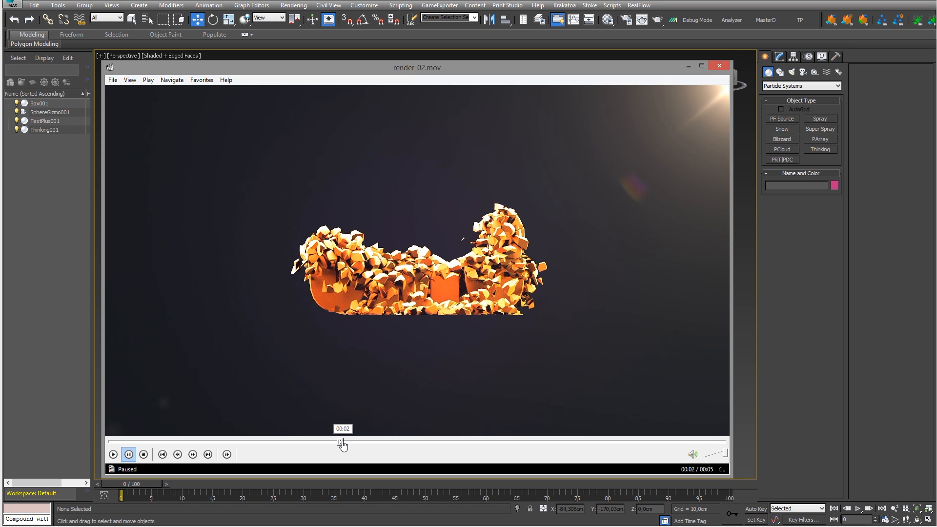
left_click_drag(343, 445, 236, 444)
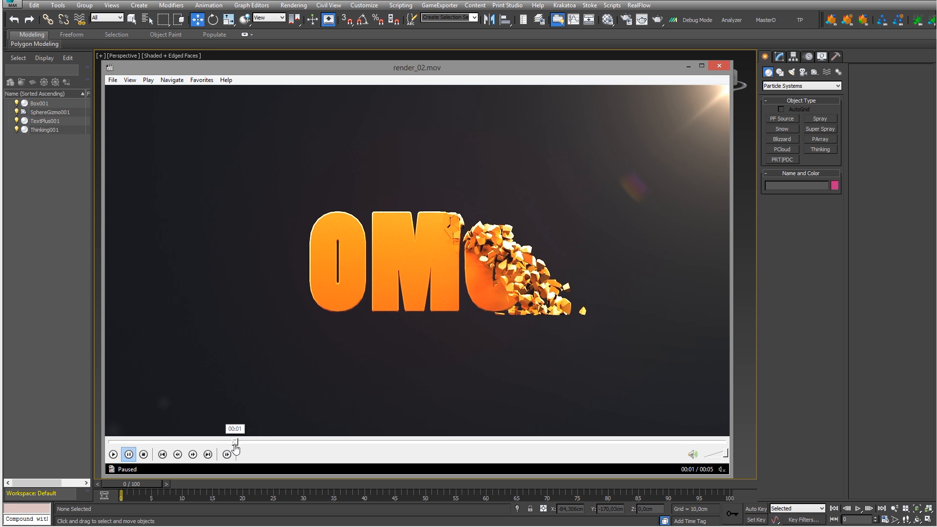
Review the second half of render_02.mov to examine how the fragments reassemble into the OMG text, and minimize the player.
left_click_drag(235, 444, 519, 445)
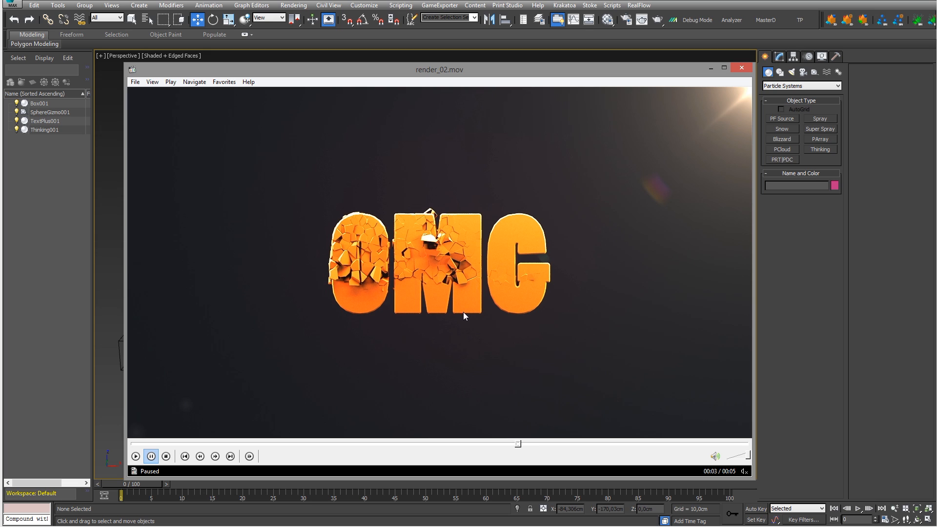
left_click_drag(518, 444, 538, 444)
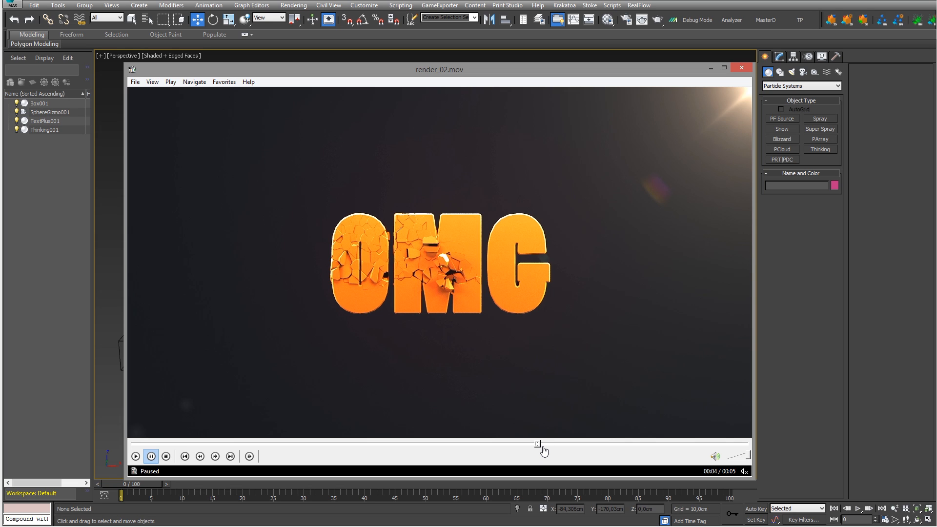
key("space")
key("space")
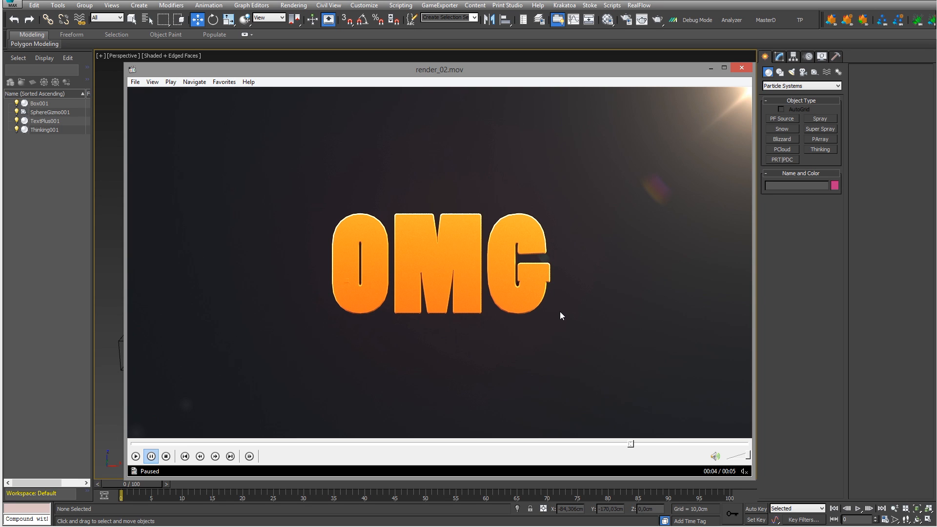
left_click(709, 69)
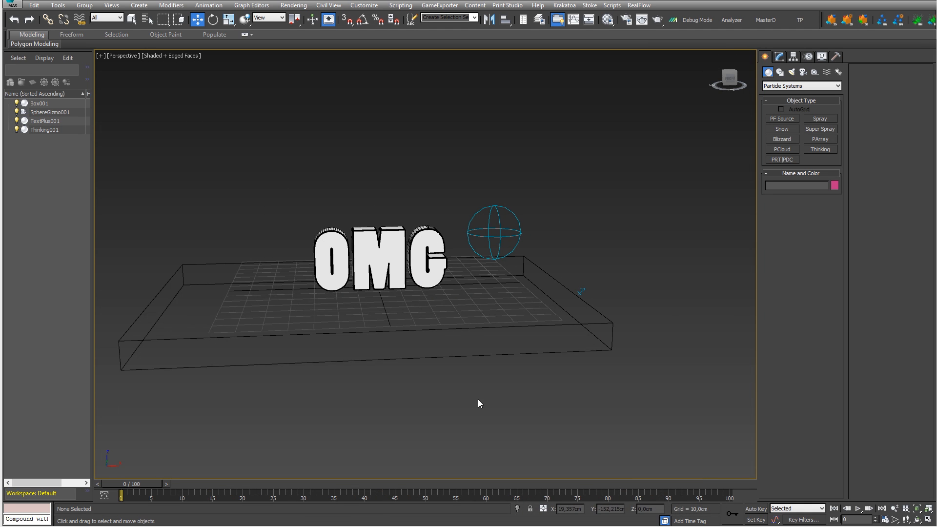
Inspect the display and rendering options in the Object Properties of the flat box beneath the OMG text, leaving them unchanged.
middle_click_drag(364, 365, 459, 381)
scroll(473, 369, "up", 1)
scroll(473, 369, "down", 1)
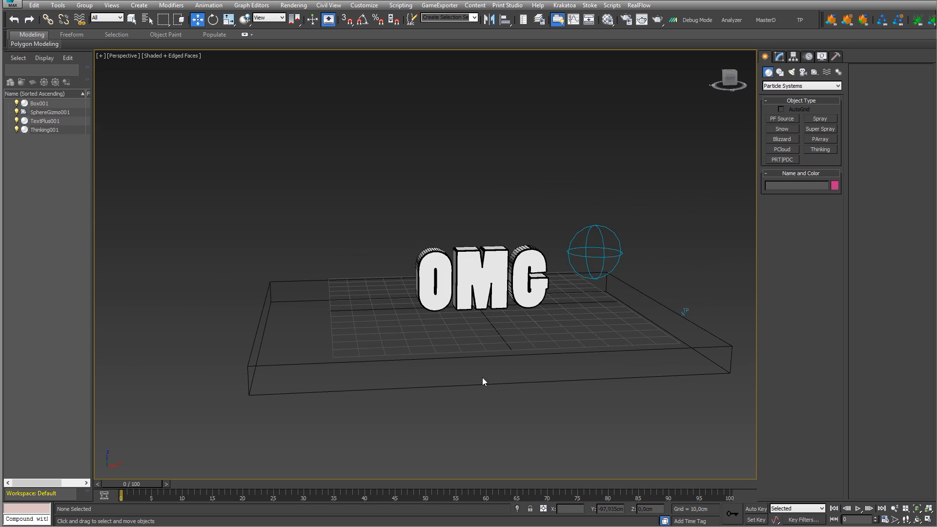
middle_click_drag(519, 415, 470, 398)
left_click_drag(511, 187, 562, 216)
left_click_drag(224, 223, 280, 459)
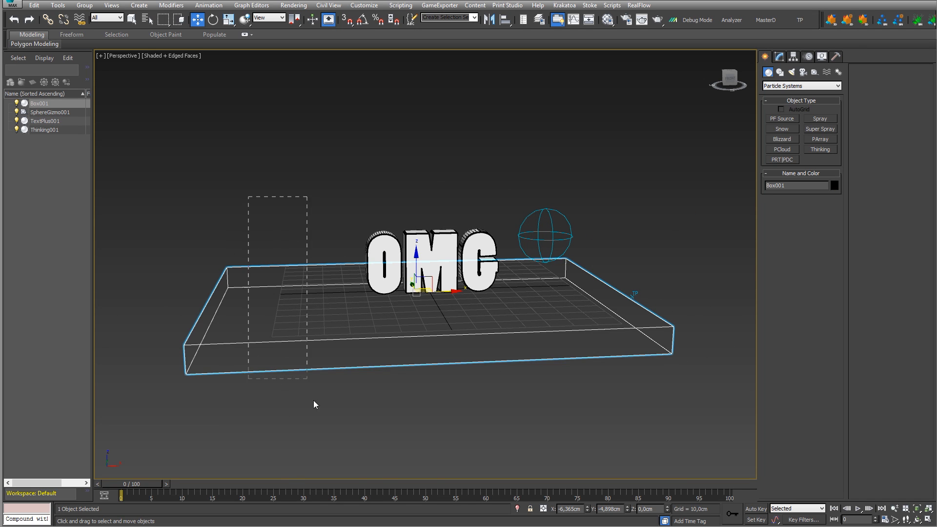
right_click(331, 374)
left_click(366, 424)
left_click(391, 124)
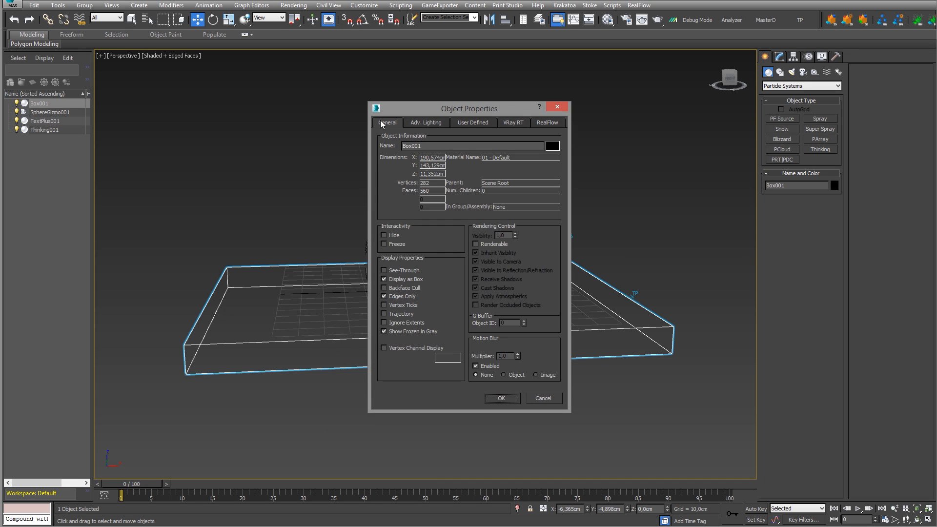
left_click(400, 280)
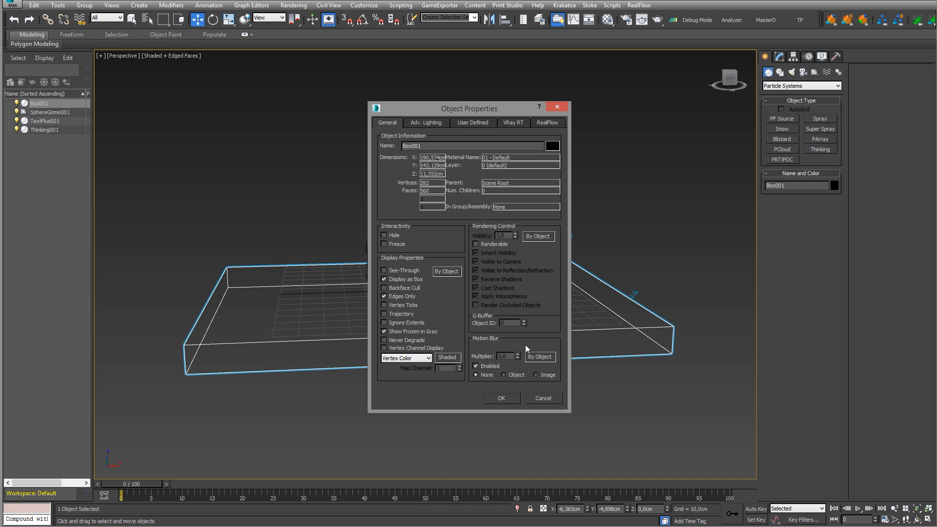
left_click(542, 399)
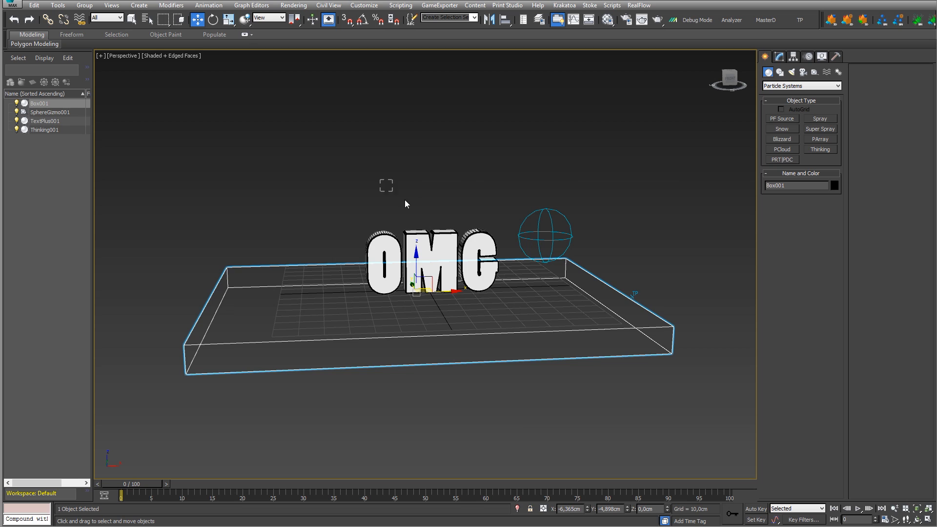
Inspect the OMG text and the parameters of the sphere gizmo beside it, and clear the selection.
left_click(475, 257)
left_click(701, 230)
left_click_drag(498, 167, 569, 212)
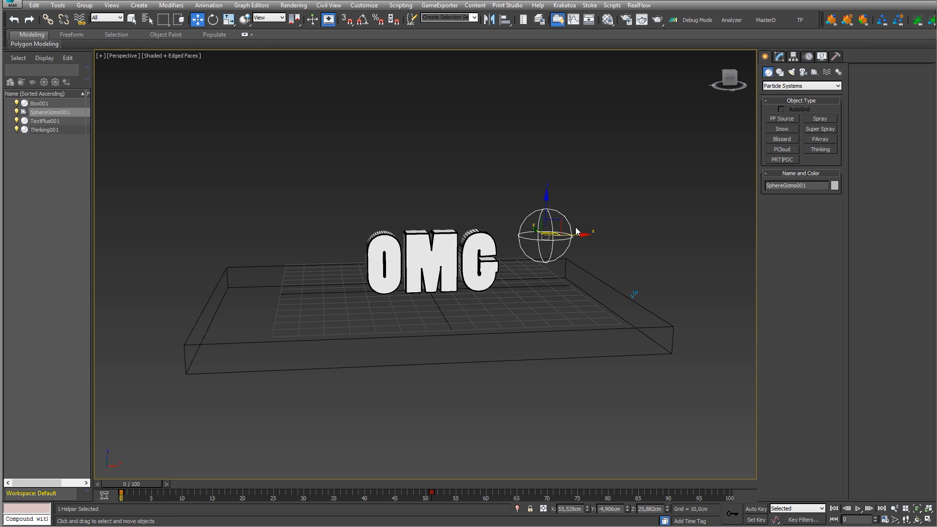
left_click(779, 56)
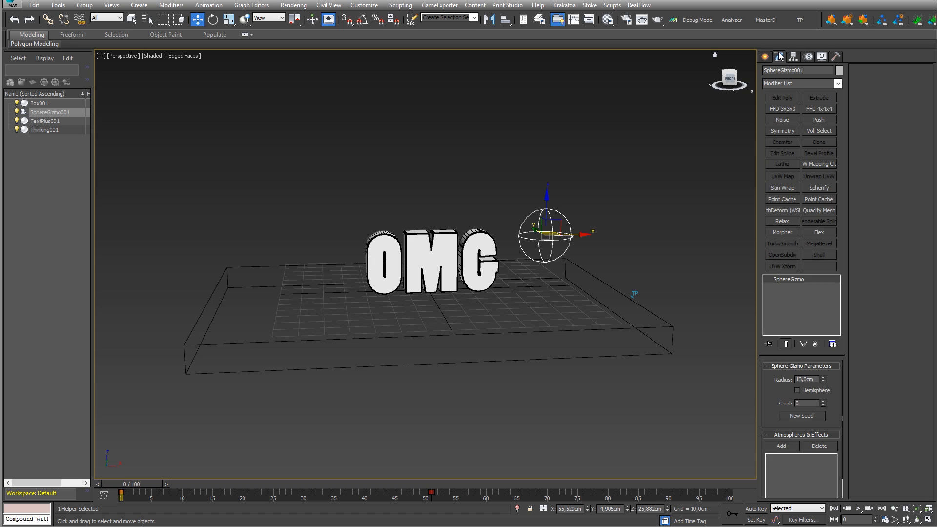
left_click(765, 57)
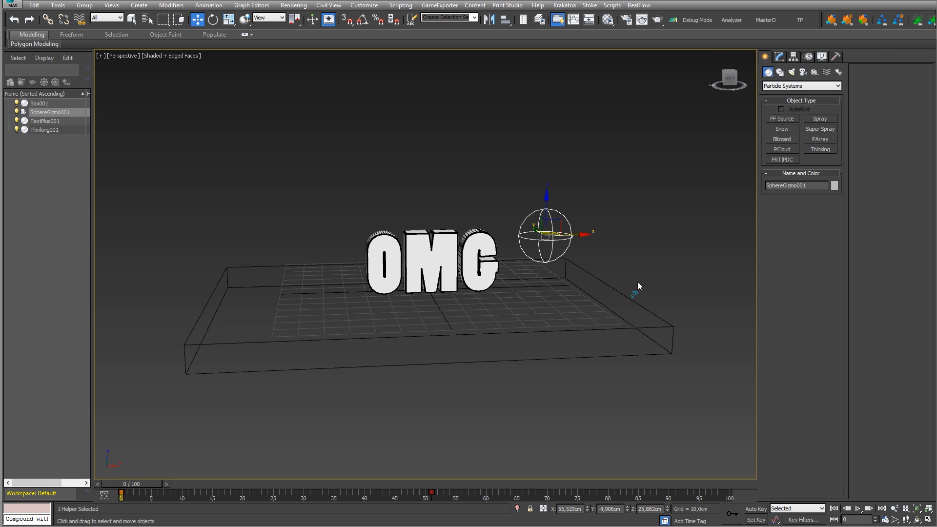
left_click(652, 274)
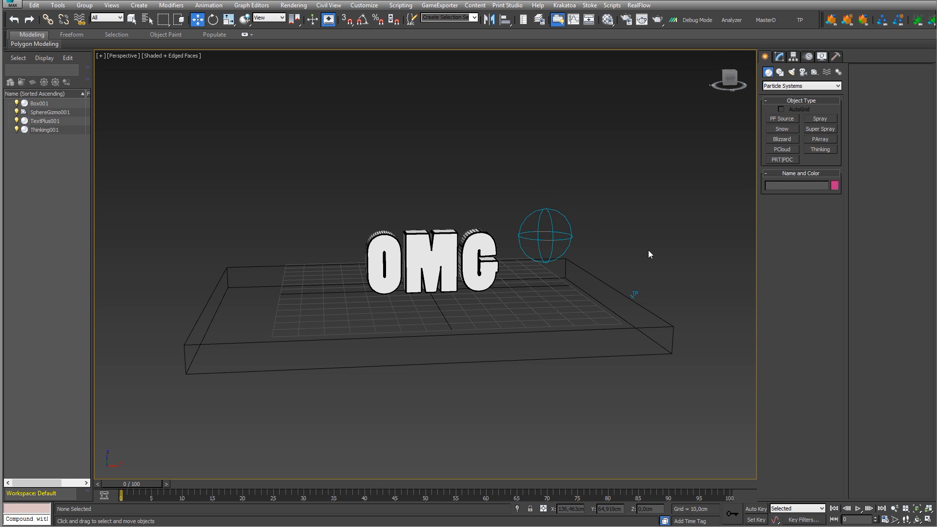
Open the Thinking Particles editor, narrow it so the OMG text shows beside it, and enlarge the DynamicSet wiring area.
left_click(796, 21)
left_click_drag(229, 19, 281, 17)
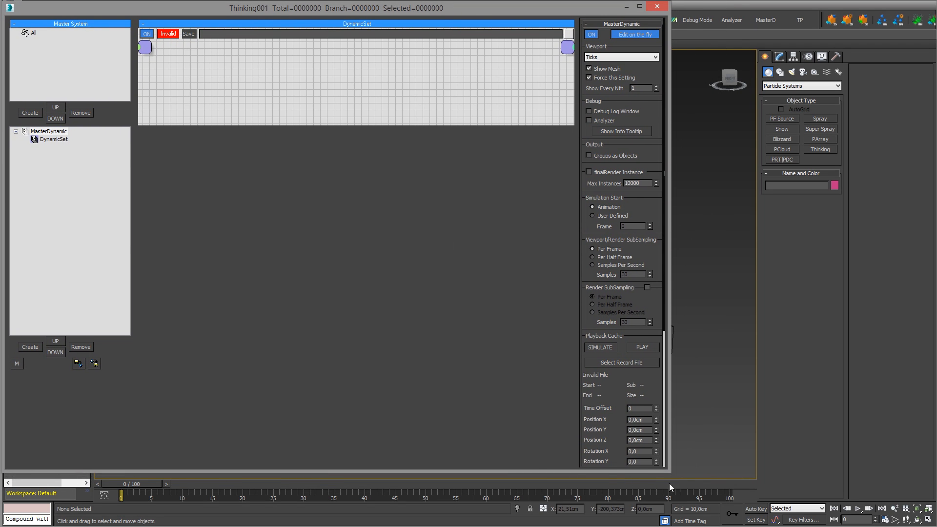
left_click_drag(671, 472, 459, 488)
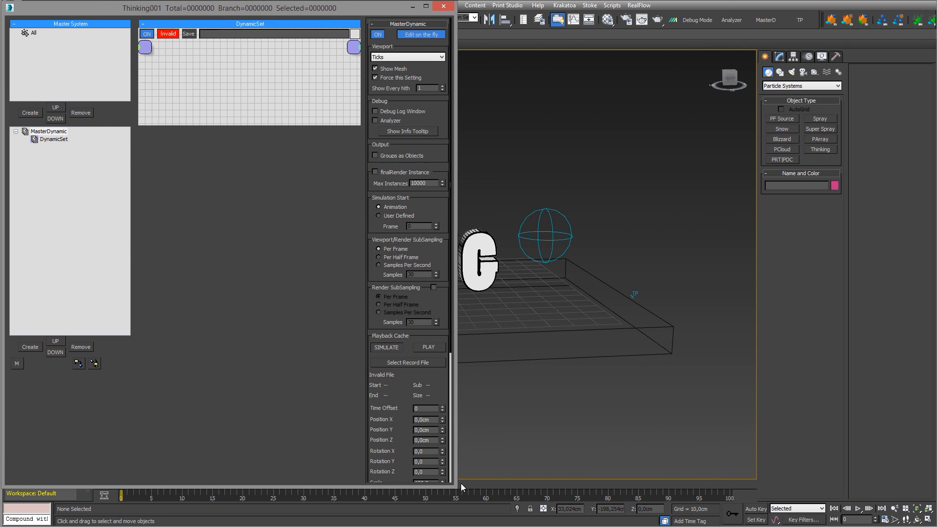
middle_click_drag(608, 408, 764, 407)
middle_click_drag(639, 316, 606, 330)
scroll(607, 332, "up", 5)
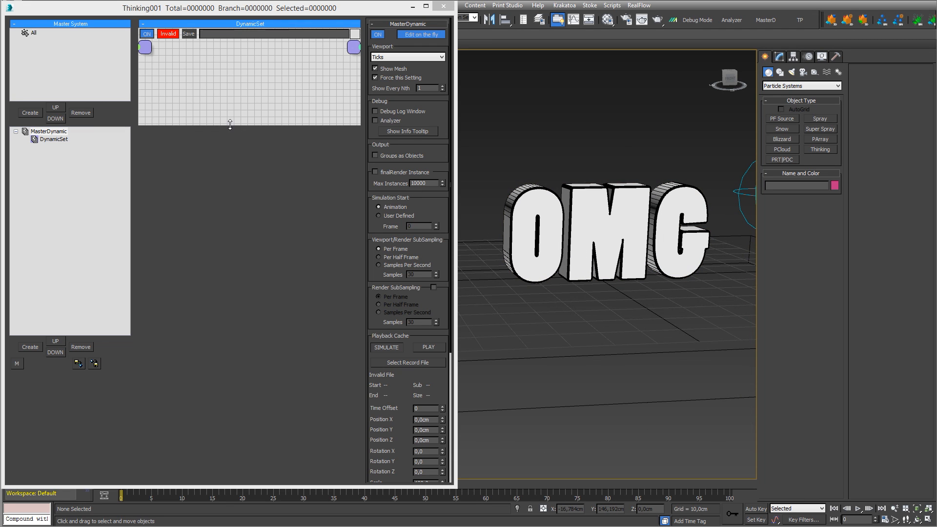
left_click_drag(230, 125, 236, 374)
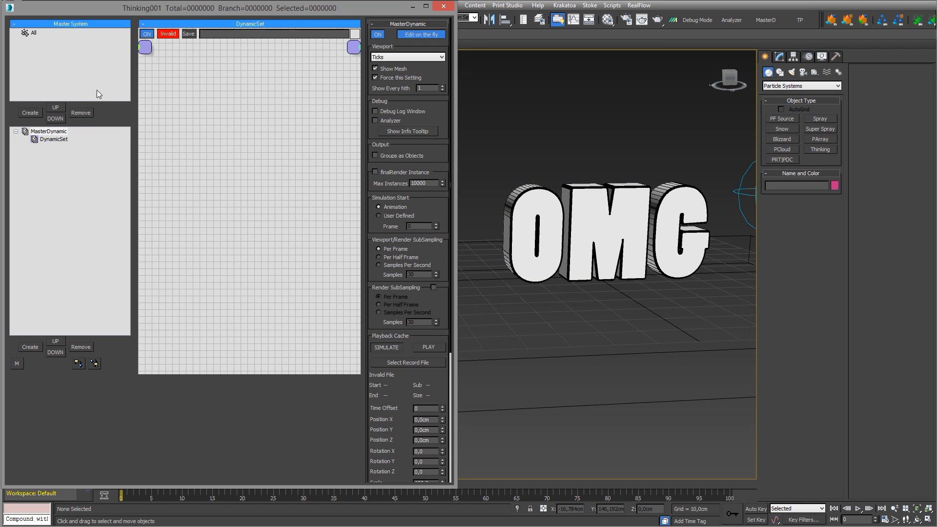
Create a particle group named system under All and add a child group to it.
left_click(29, 114)
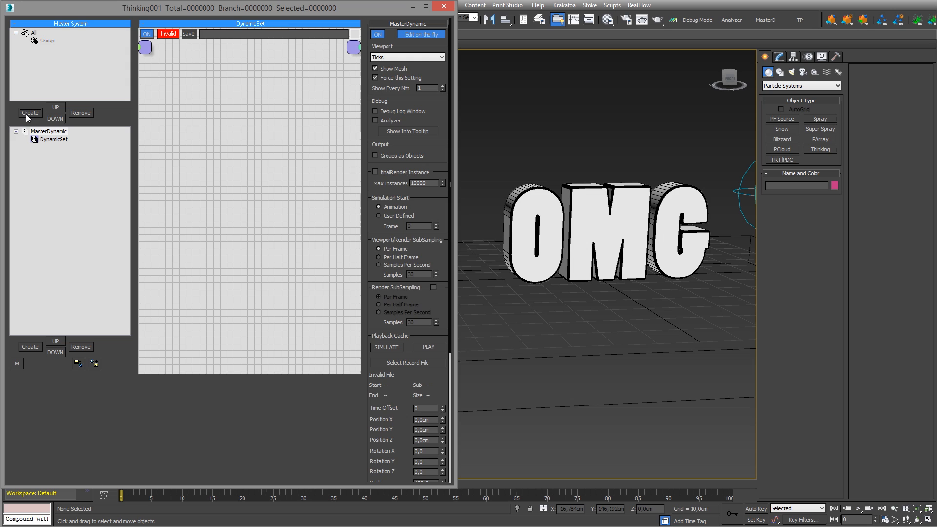
left_click(47, 42)
left_click(48, 42)
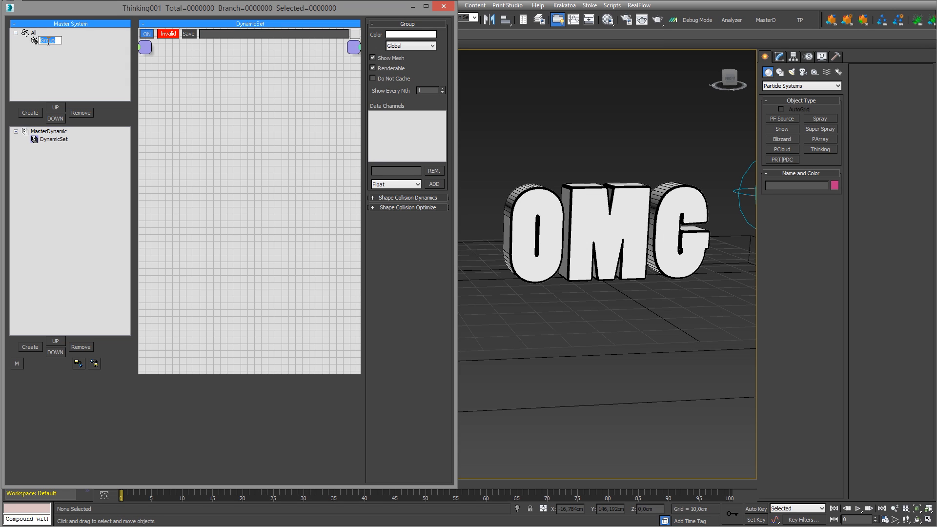
type("system")
key("Return")
left_click(32, 113)
Rename the existing DynamicSet as system and create a child dynamic set inside it.
left_click(51, 138)
left_click(52, 138)
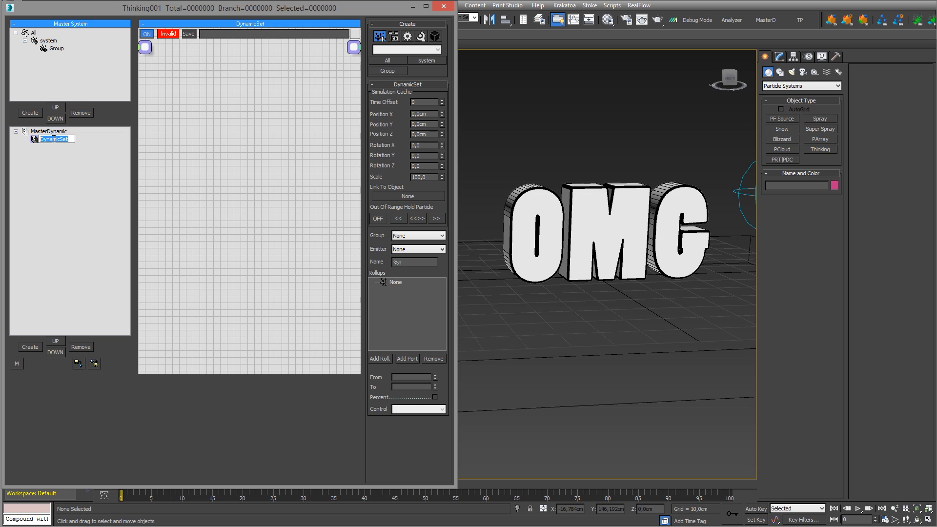
type("system")
key("Return")
left_click(30, 347)
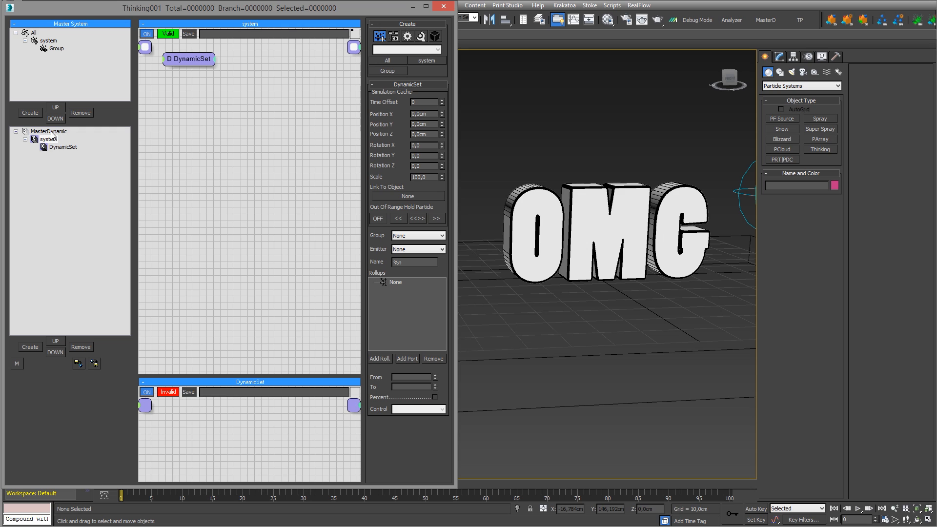
Collapse the system dynamic set and create another dynamic set directly under MasterDynamic.
left_click(25, 139)
right_click(39, 141)
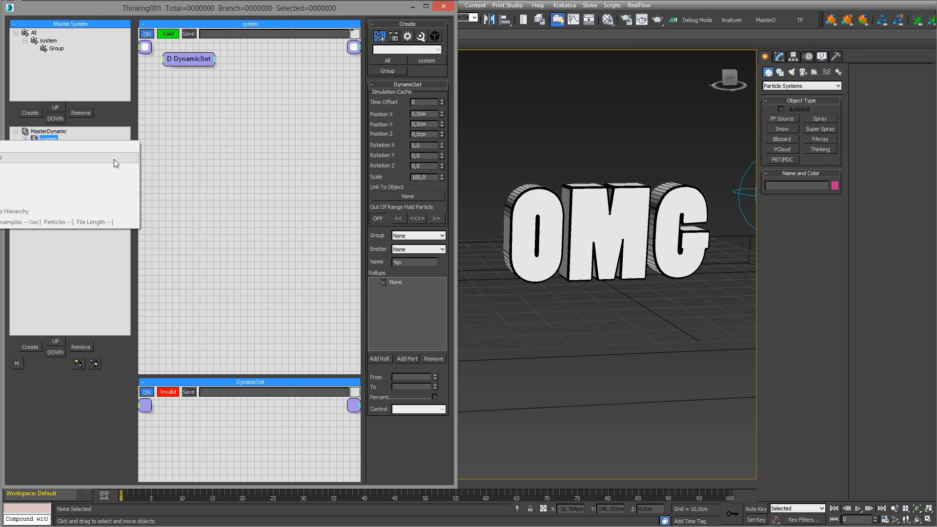
left_click(114, 158)
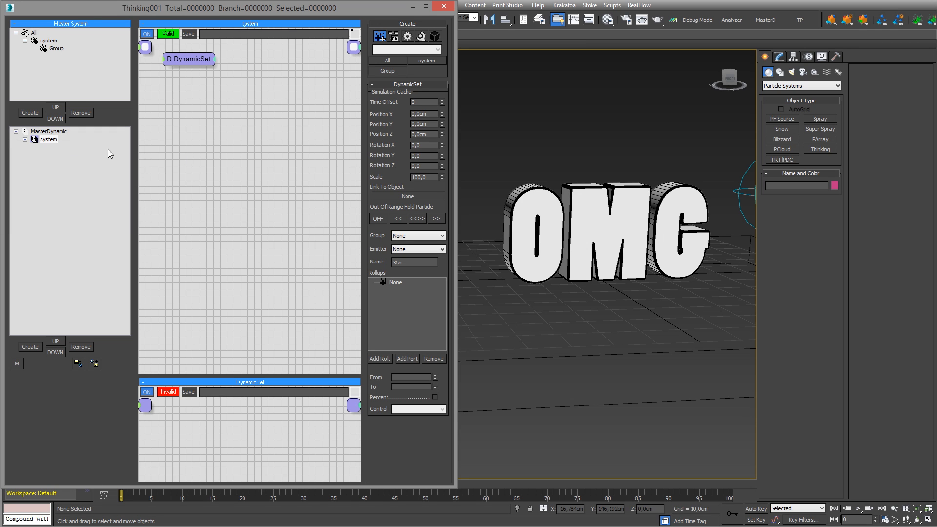
left_click(48, 131)
left_click(29, 347)
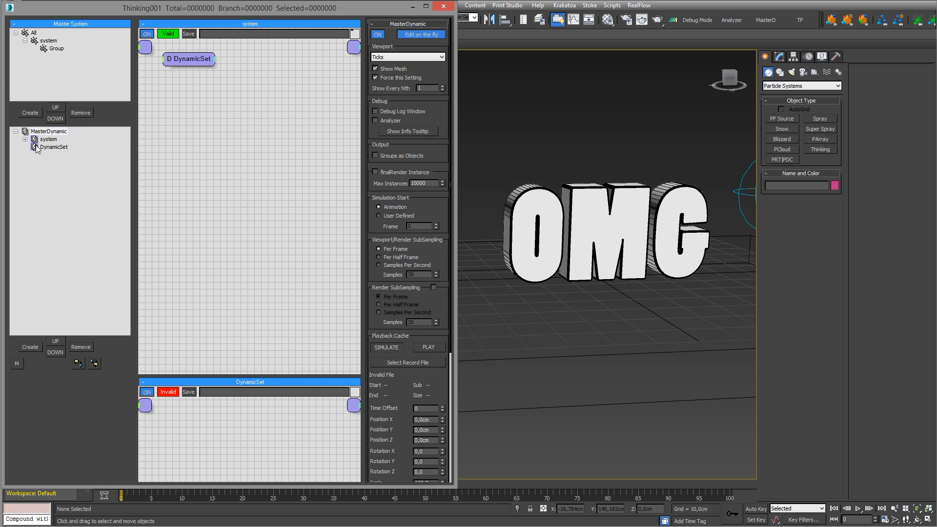
Remove the extra DynamicSet directly under MasterDynamic and expand the system dynamic set to show its child.
left_click(49, 139)
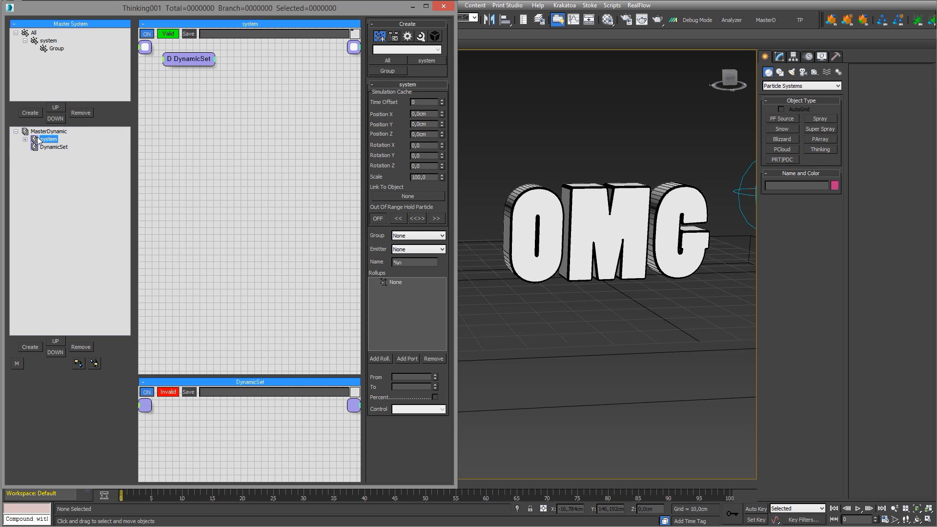
left_click(51, 147)
left_click(81, 347)
left_click(25, 139)
Rename the child particle group under system as def.
left_click(58, 48)
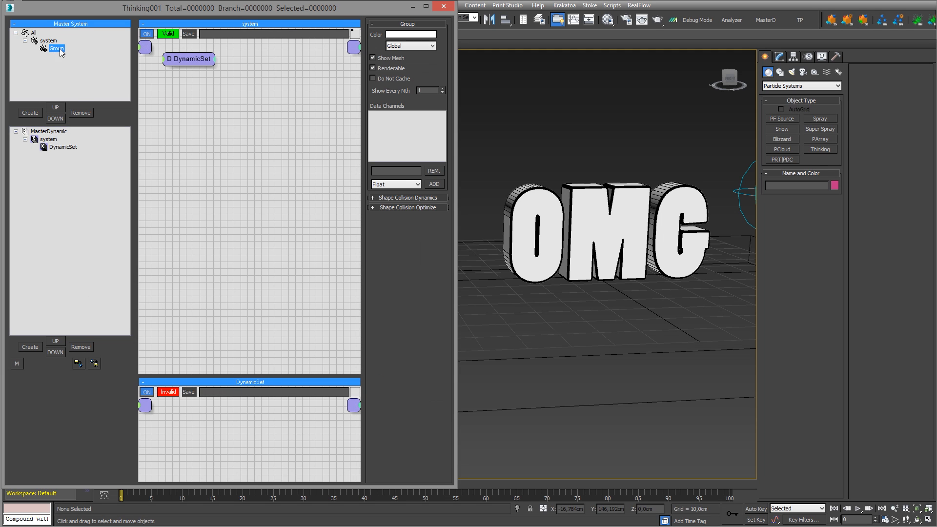
left_click(60, 50)
type("def")
key("Return")
Create a second particle group under system beside def and name it physics.
left_click(30, 112)
left_click(56, 56)
key("y")
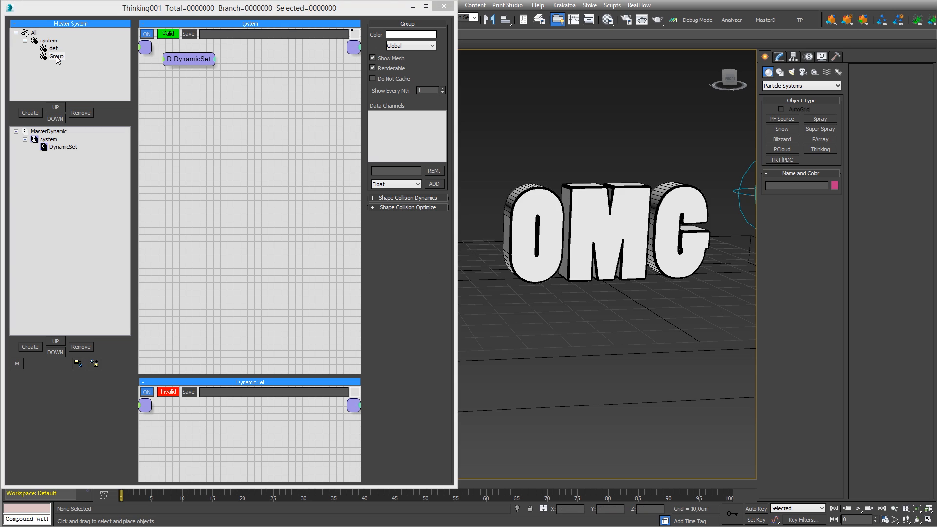
key("i")
key("c")
key("Return")
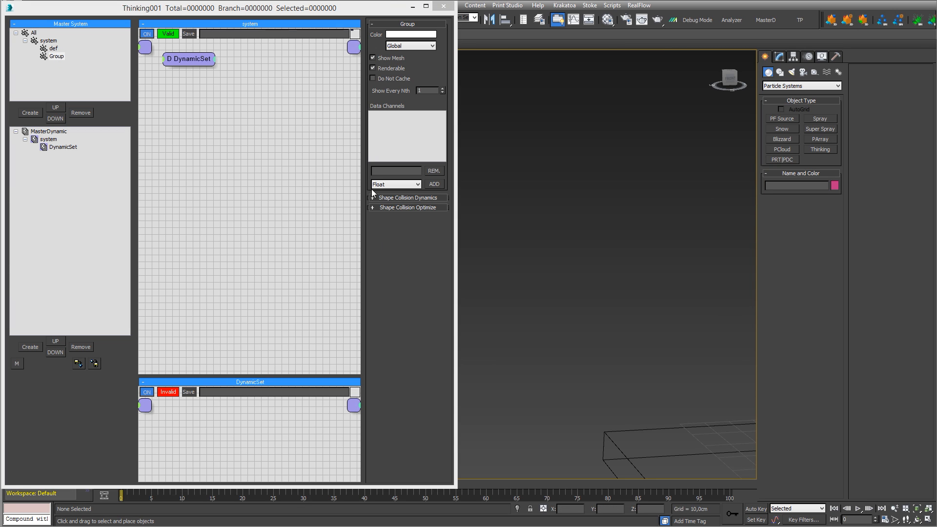
left_click(56, 56)
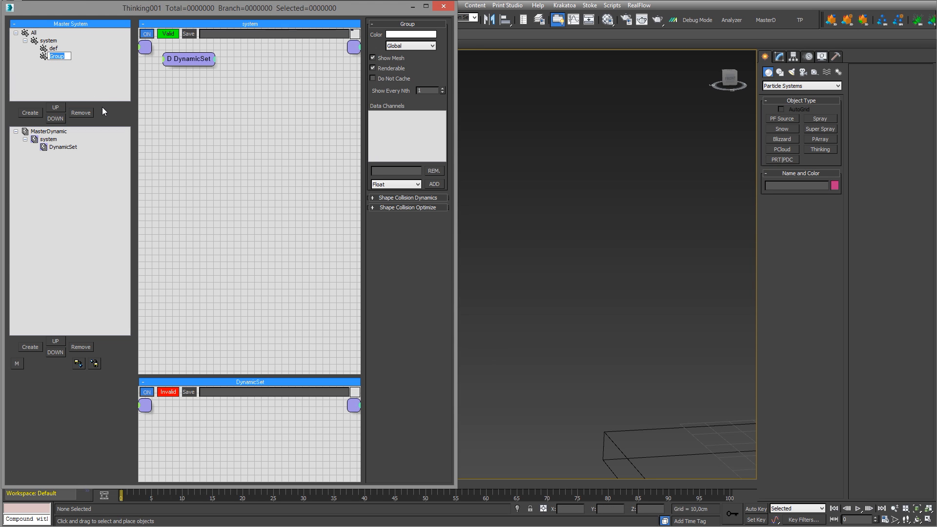
type("physics")
key("Return")
Create a child particle group inside def and name it obj.
left_click(53, 48)
left_click(30, 113)
left_click(66, 57)
left_click(66, 58)
type("obj")
left_click(54, 48)
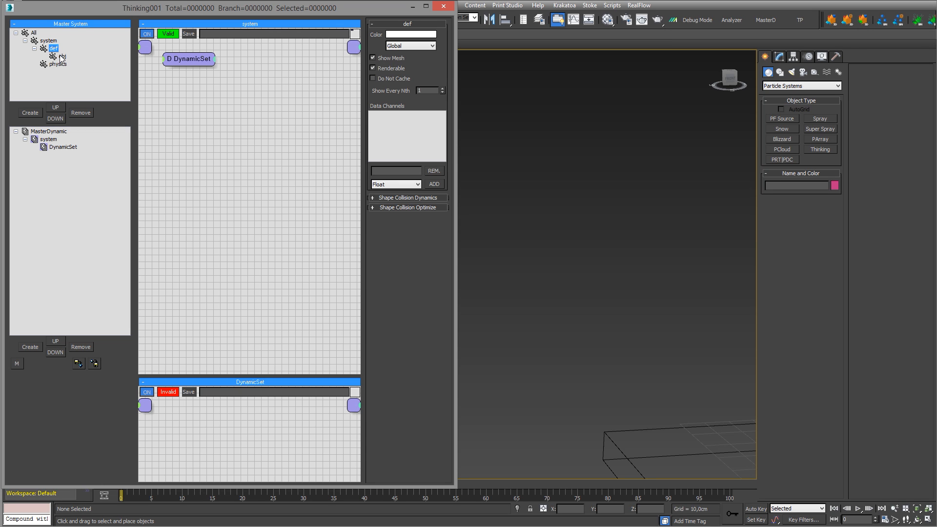
Switch from object placement back to plain object selection and reframe the viewport on the OMG text beside the editor.
scroll(587, 278, "down", 5)
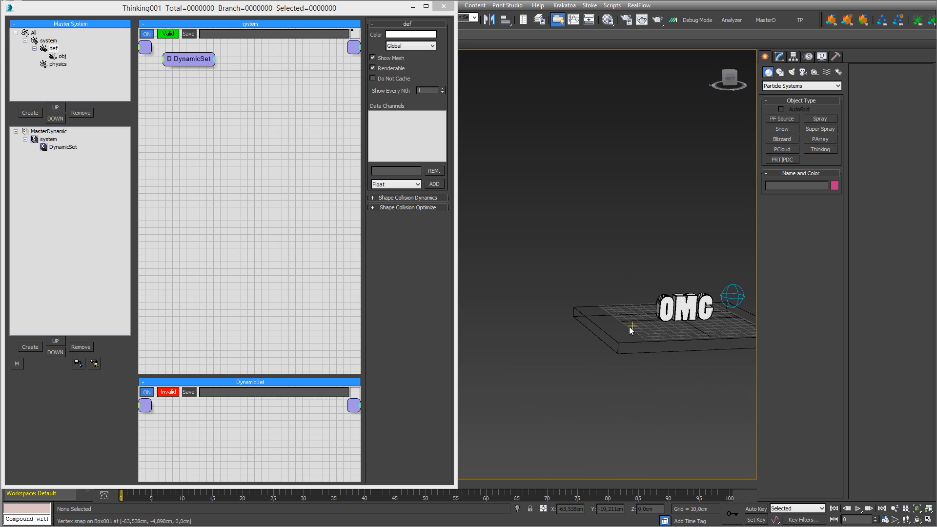
scroll(595, 329, "up", 2)
left_click_drag(284, 11, 284, 60)
left_click(197, 19)
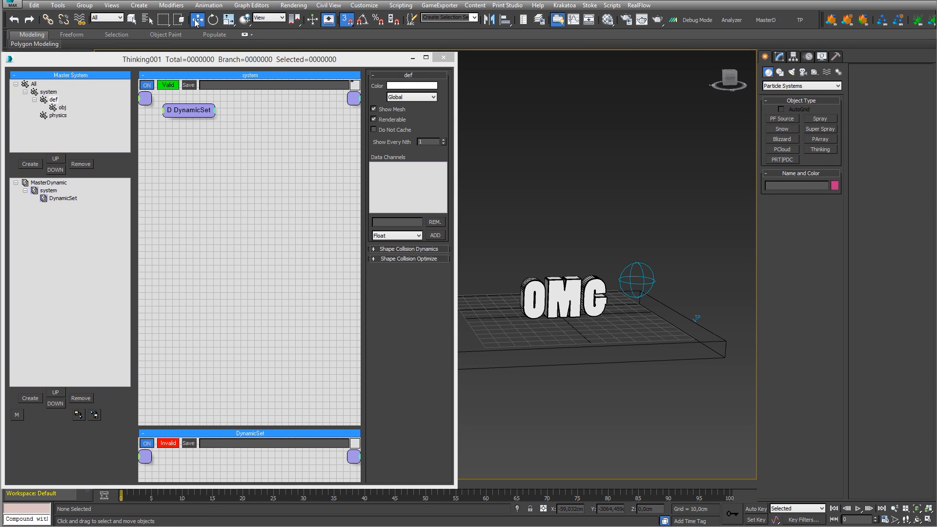
left_click(131, 19)
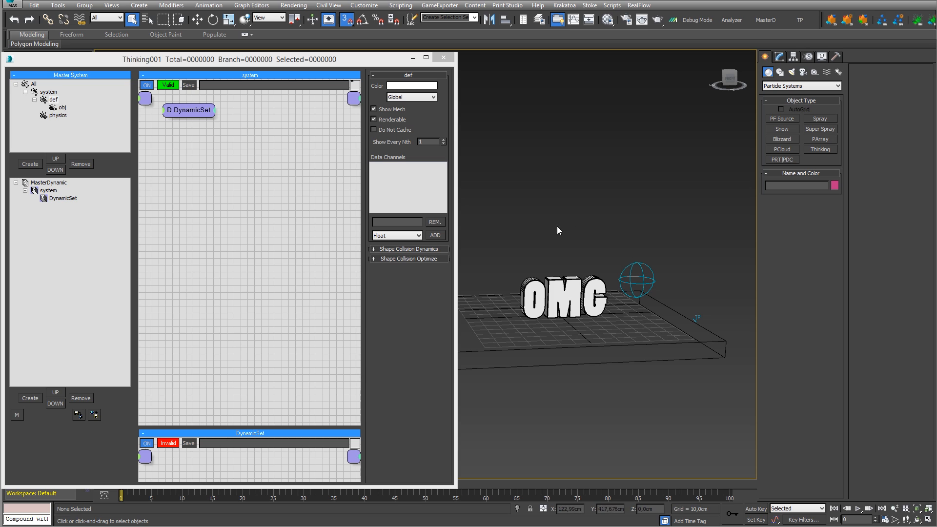
scroll(557, 227, "up", 4)
left_click_drag(211, 51, 210, 1)
Create a child particle group named frags inside physics and collapse the physics and def branches.
left_click(57, 66)
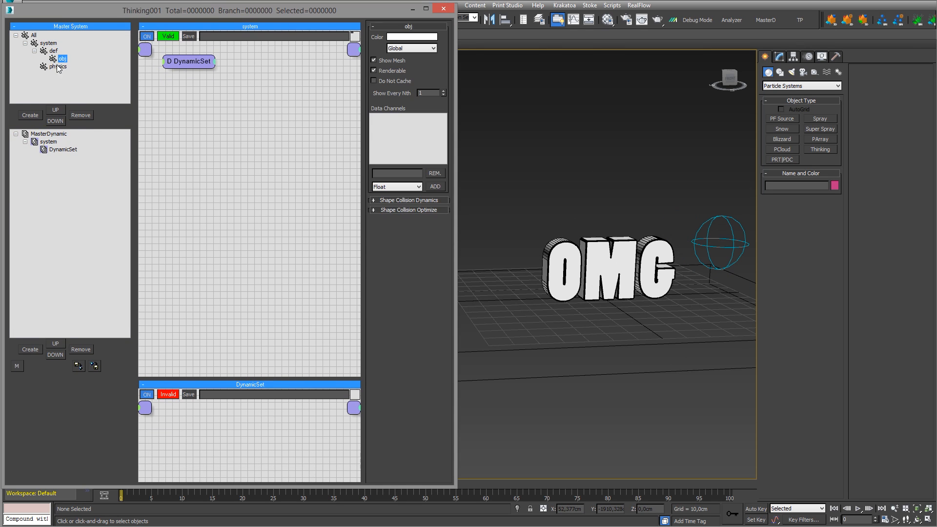
left_click(31, 115)
left_click(66, 75)
left_click(34, 66)
left_click(34, 50)
Create a third particle group under system named frags_no_physics and expand the physics and def branches.
left_click(51, 43)
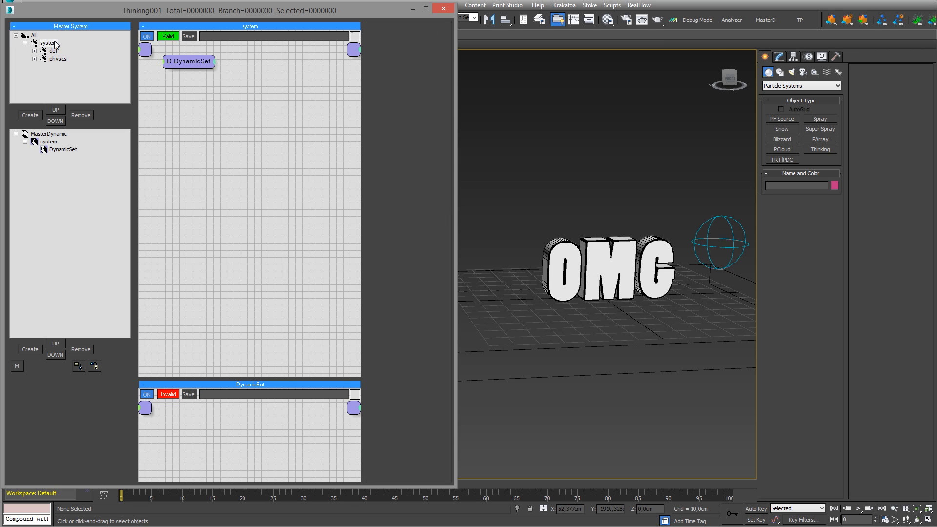
left_click(31, 119)
left_click(57, 67)
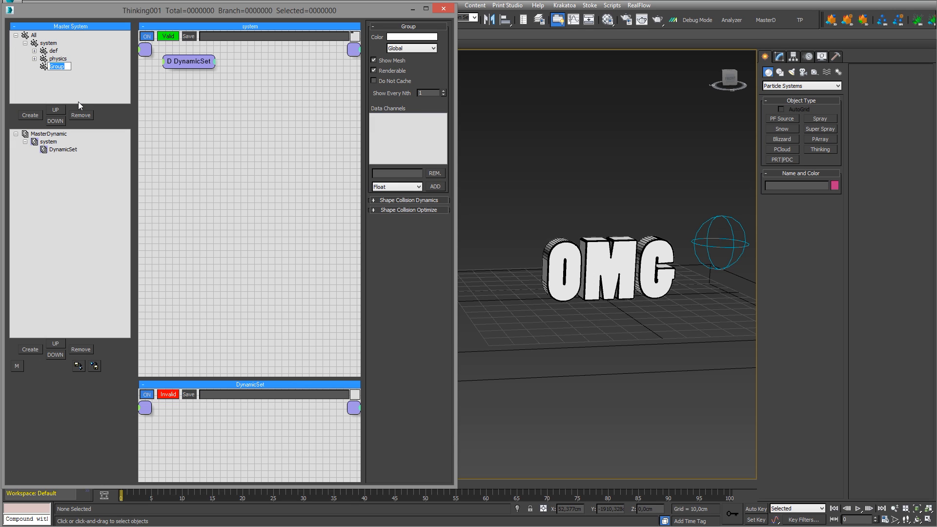
type("frags_no_physics")
key("Return")
left_click(34, 59)
left_click(34, 50)
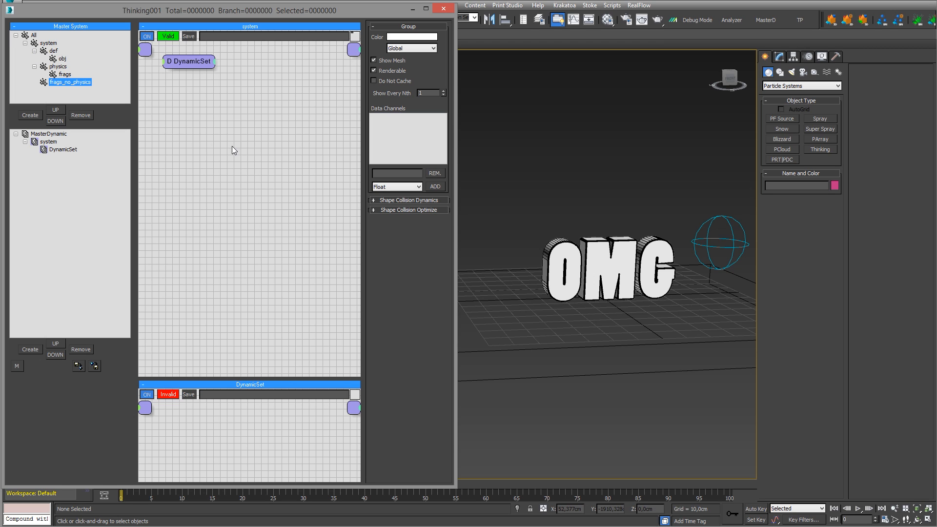
Widen the Thinking Particles editor and frame the OMG text larger in the viewport beside it.
left_click_drag(456, 69, 522, 69)
middle_click_drag(653, 220, 673, 200)
scroll(681, 193, "up", 3)
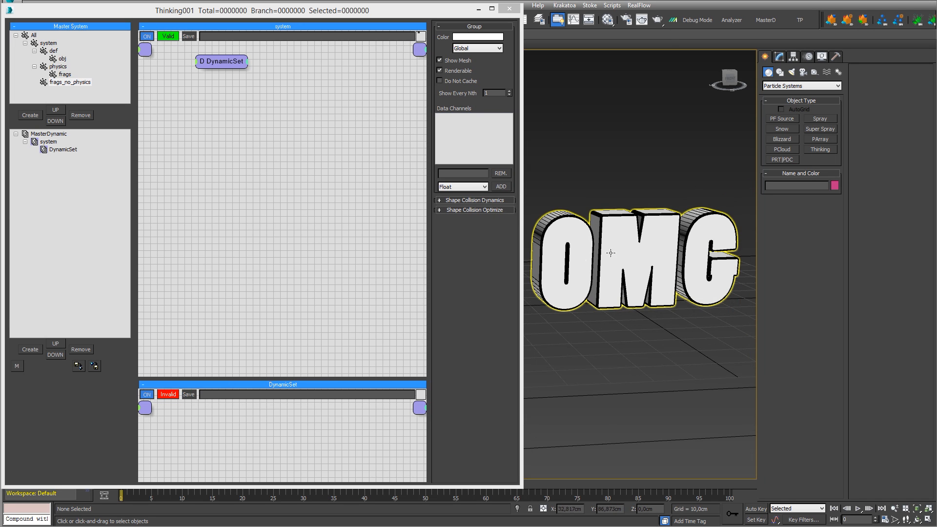
Rename the child dynamic set inside the system dynamic set as born.
left_click(57, 149)
left_click(57, 150)
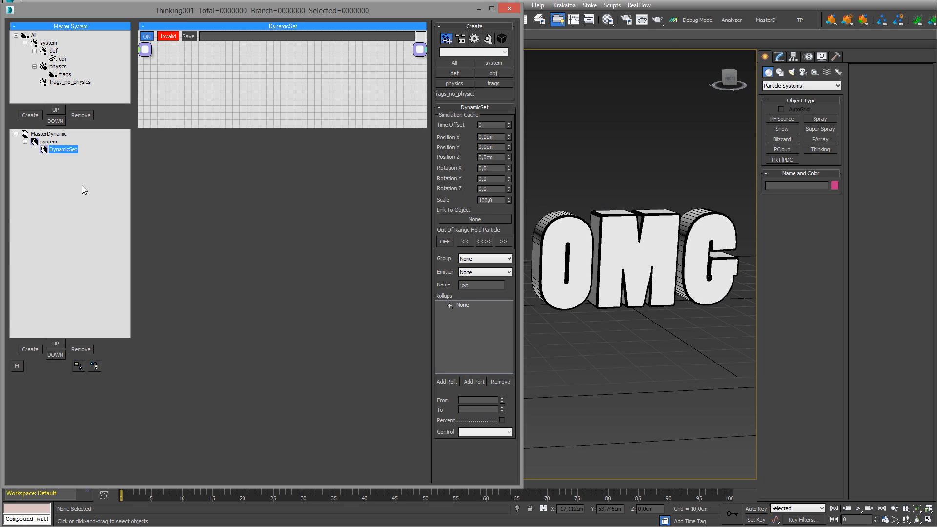
type("born")
key("Return")
right_click(184, 125)
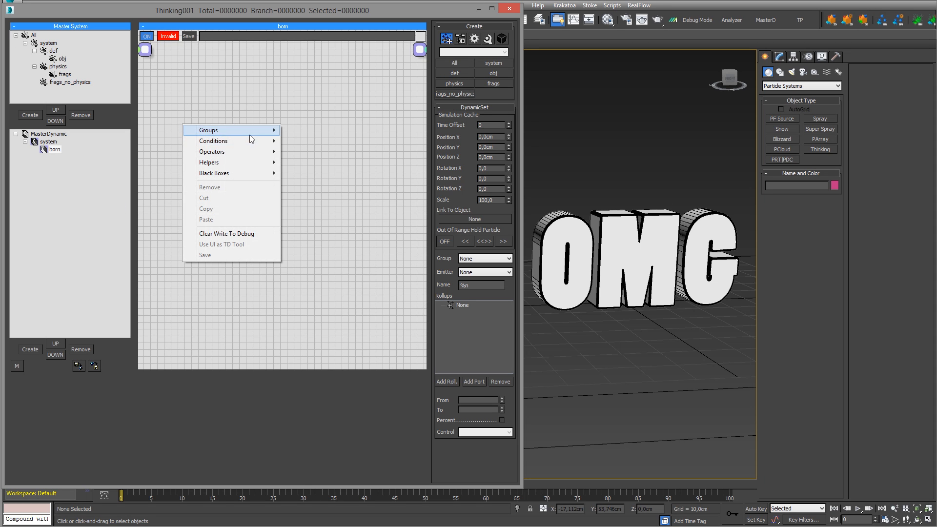
mouse_move(250, 151)
mouse_move(137, 178)
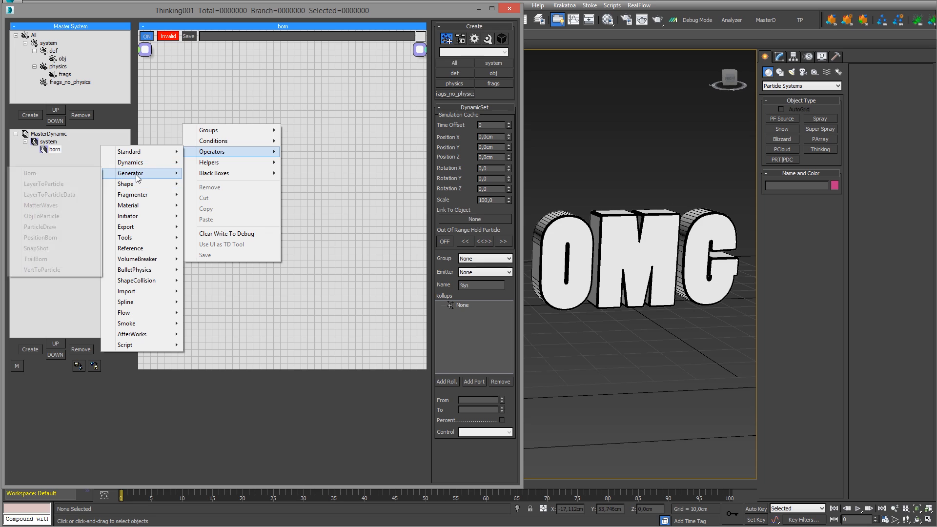
left_click(202, 124)
Add an ObjToParticle operator to the born wiring area using the quick node search, and adjust its node position.
key("Tab")
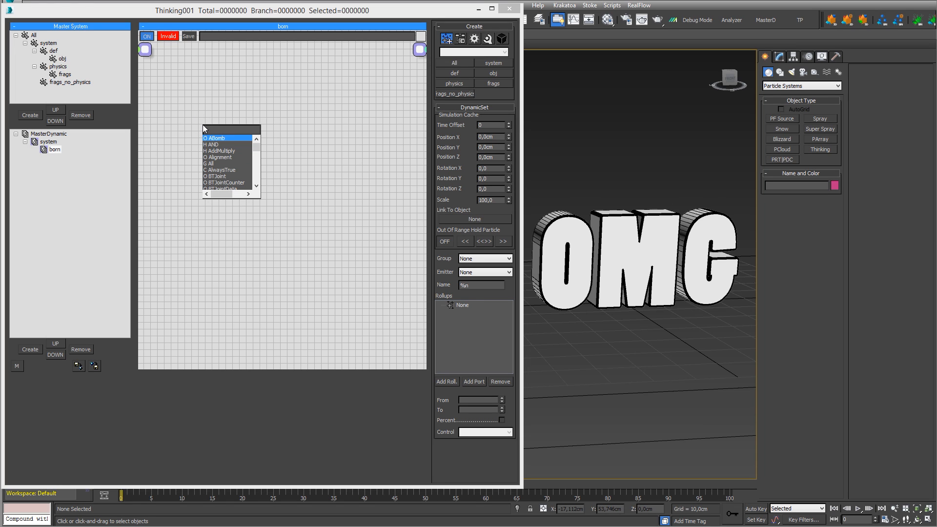
type("obj")
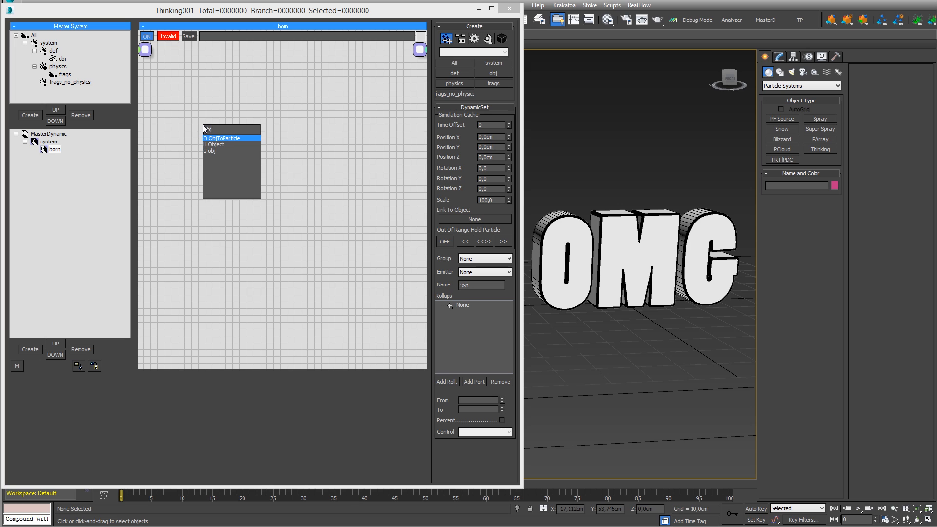
key("Return")
left_click(205, 121)
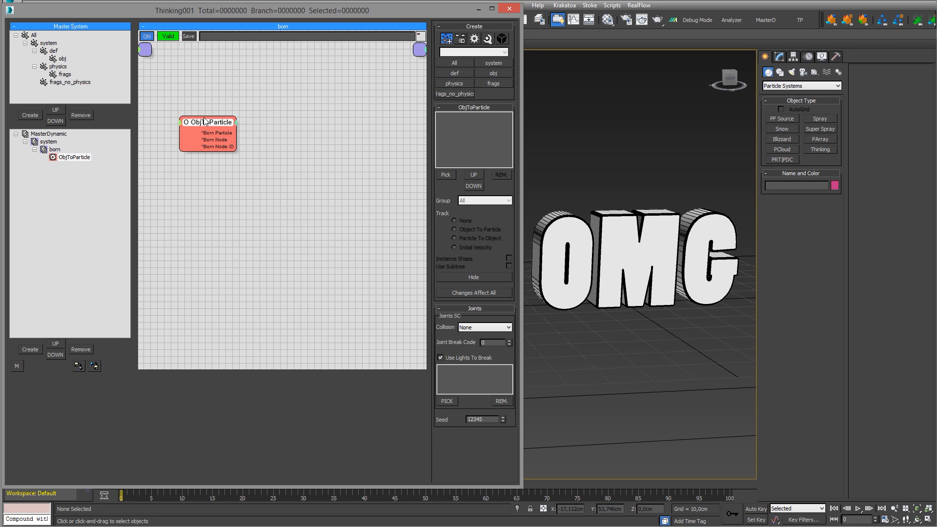
left_click_drag(205, 121, 199, 113)
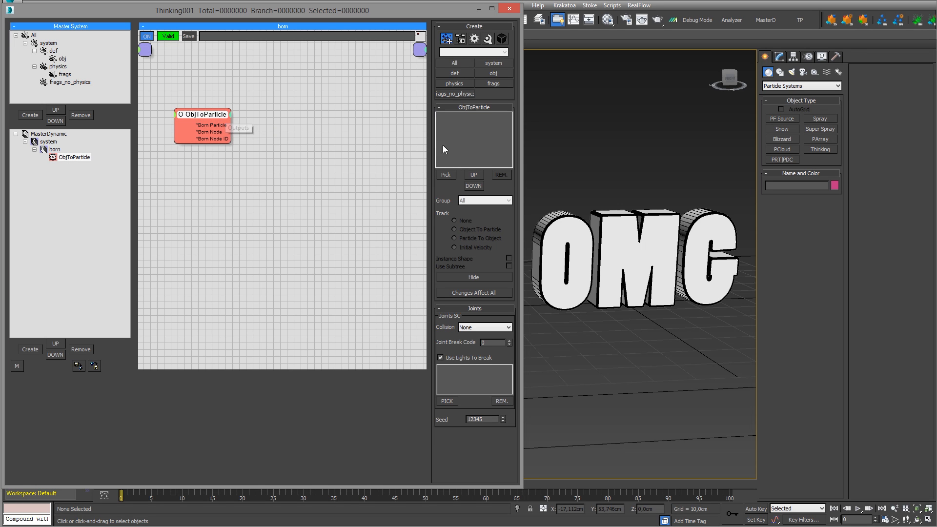
Pick the OMG text for ObjToParticle, assign TextPlus001 to the obj group, and enable Instance Shape.
left_click(446, 176)
left_click(616, 213)
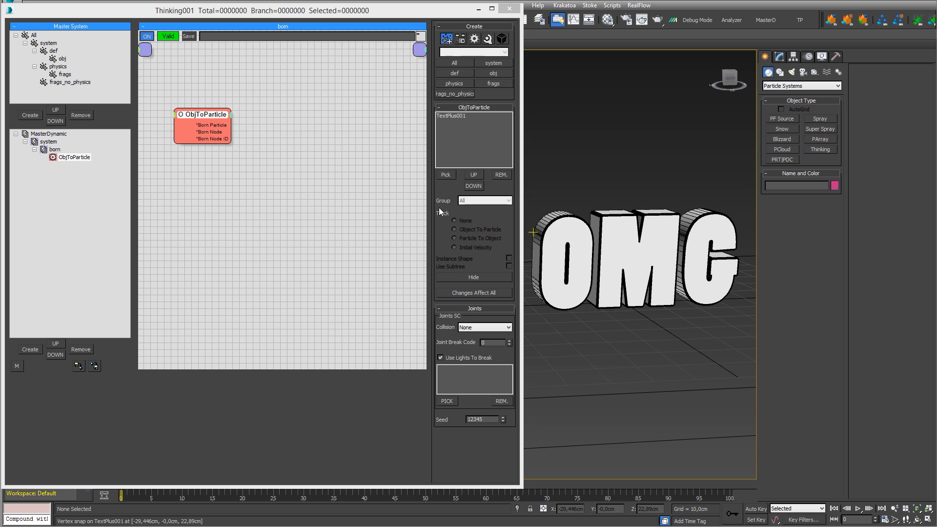
left_click(450, 115)
left_click(477, 201)
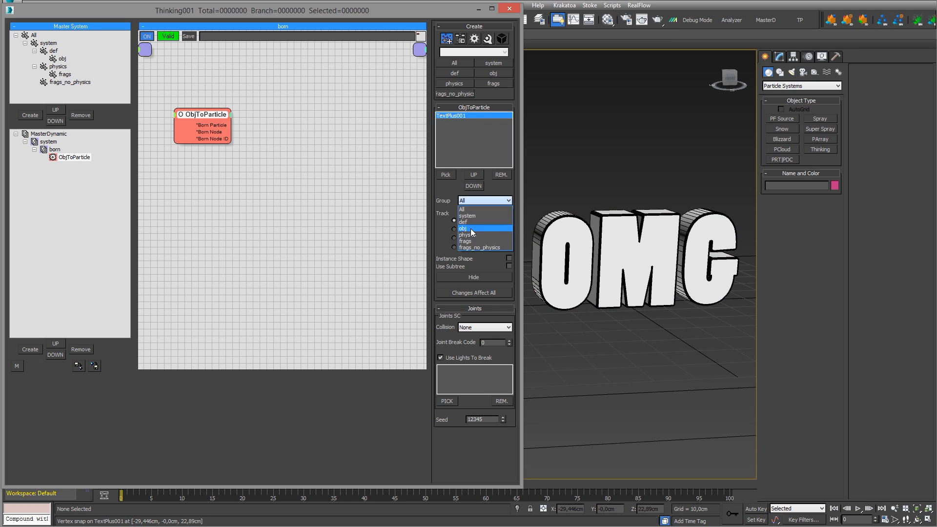
left_click(467, 229)
left_click(509, 258)
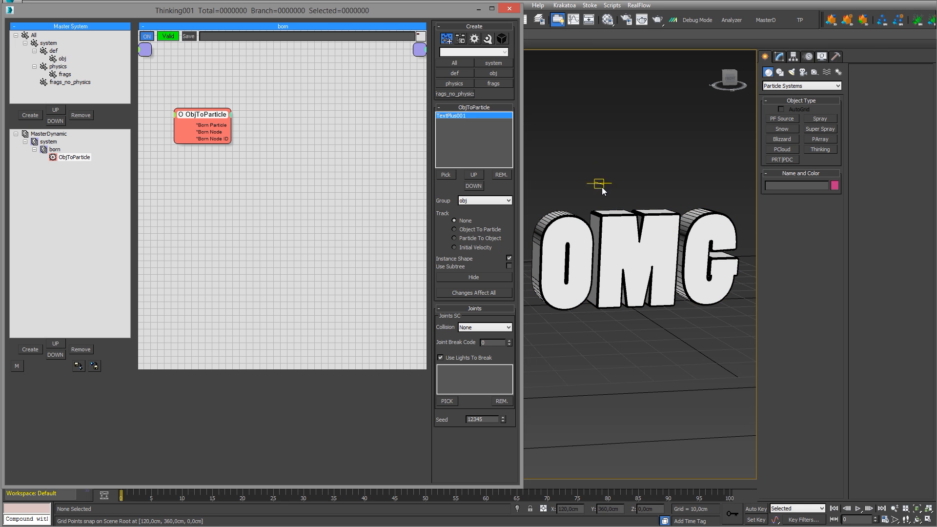
Turn off snapping and hide the original text through ObjToParticle, refreshing the particles at frame 0.
left_click_drag(402, 7, 402, 122)
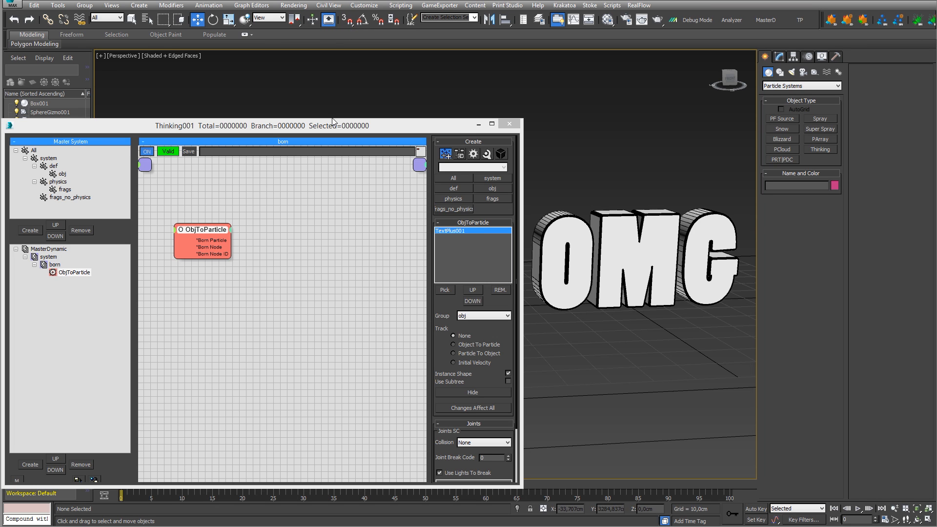
left_click_drag(328, 119, 326, 4)
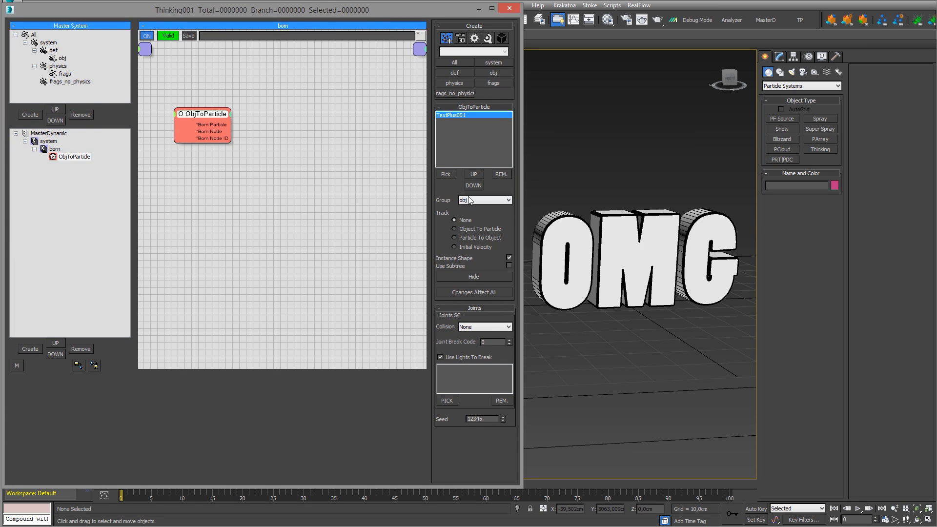
left_click(473, 277)
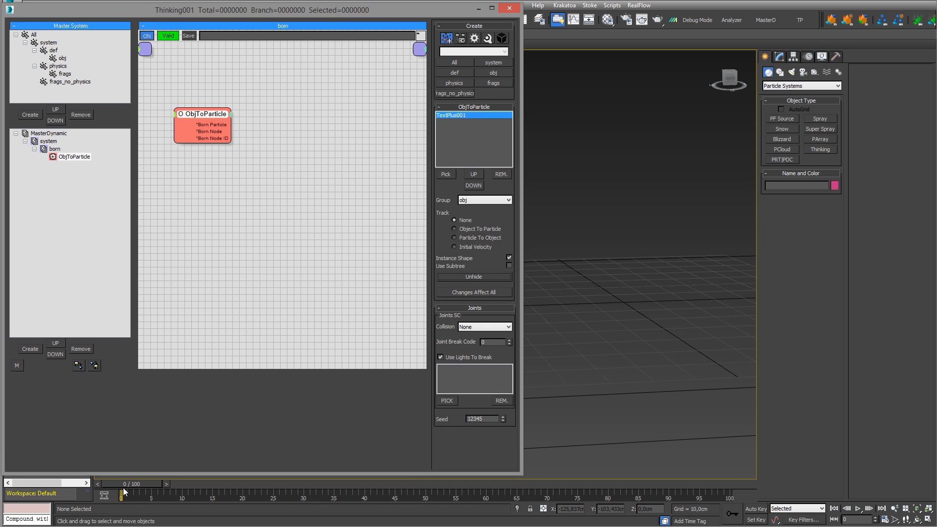
left_click(123, 487)
Select the ObjToParticle operator again and reposition its node within the born wiring area.
left_click(57, 133)
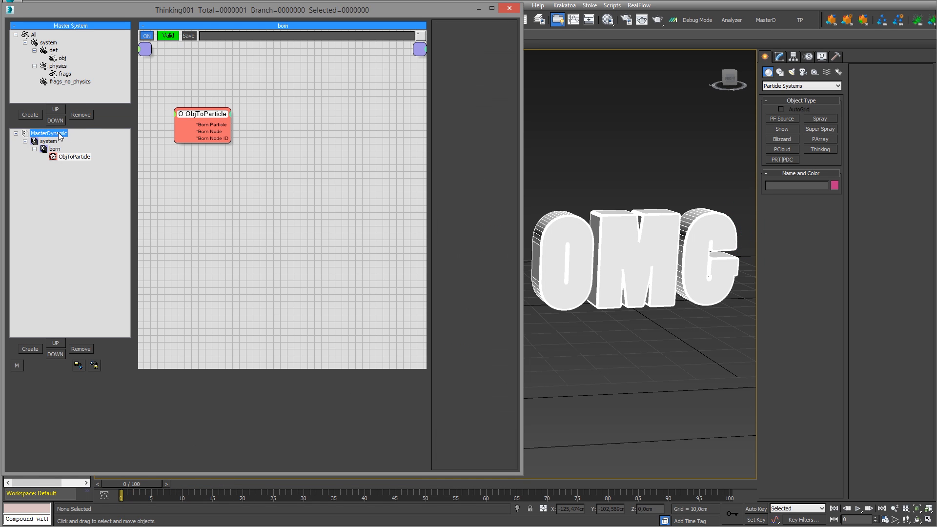
left_click(74, 157)
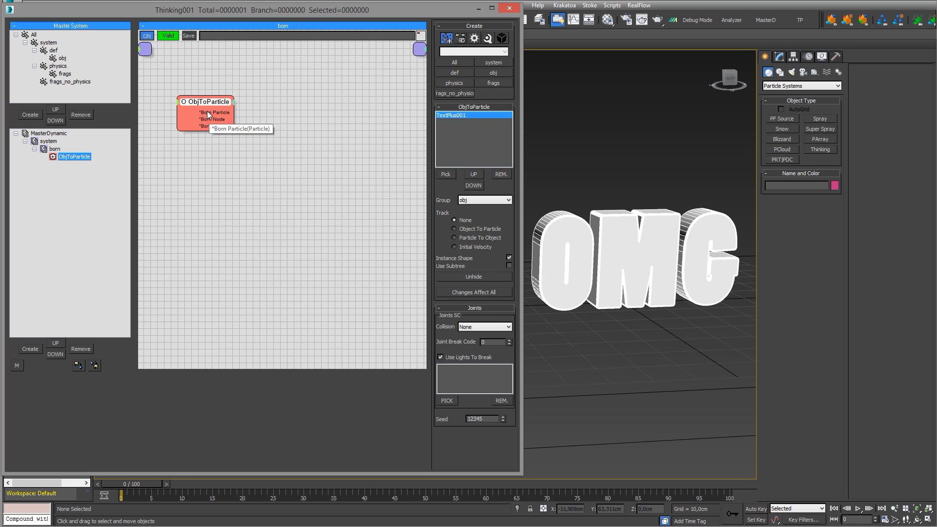
left_click_drag(213, 102, 218, 122)
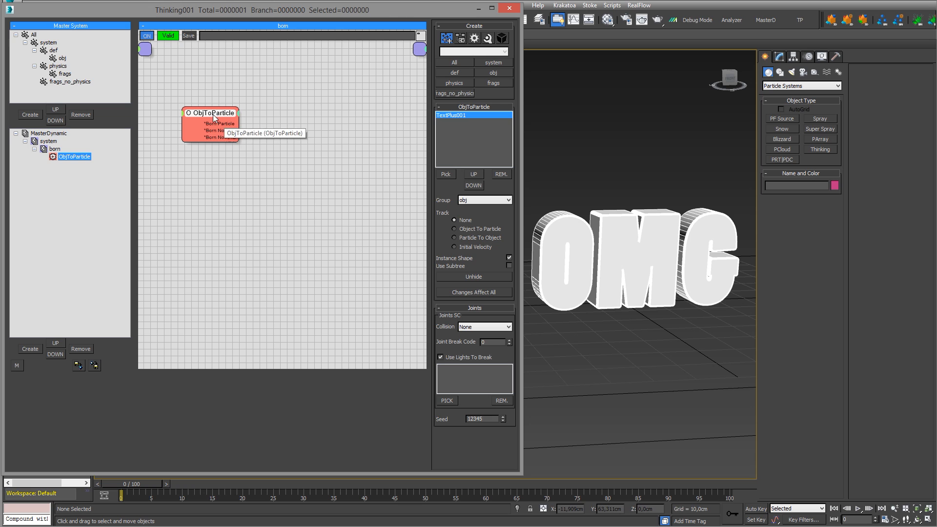
left_click_drag(212, 114, 230, 94)
Collapse the born dynamic set and create six new dynamic sets beside it under system.
left_click(34, 149)
left_click(57, 141)
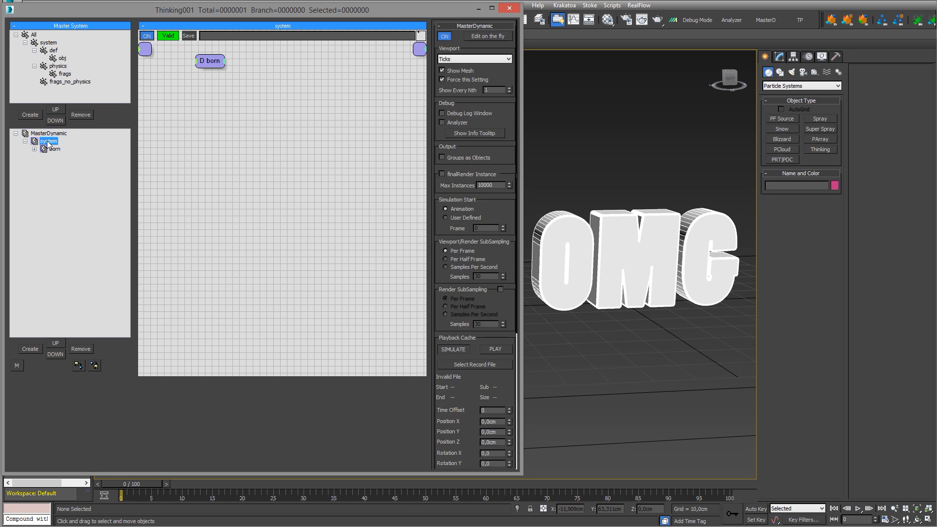
left_click(34, 350)
left_click(34, 349)
left_click(34, 349)
left_click(34, 349)
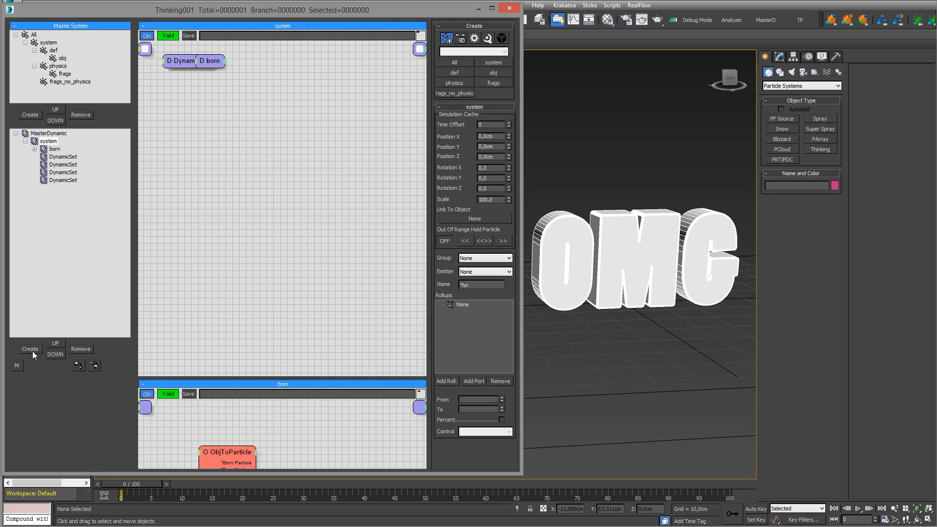
left_click(34, 348)
left_click(33, 348)
Rename the last new dynamic set under system as SC and enlarge its wiring area.
left_click(62, 195)
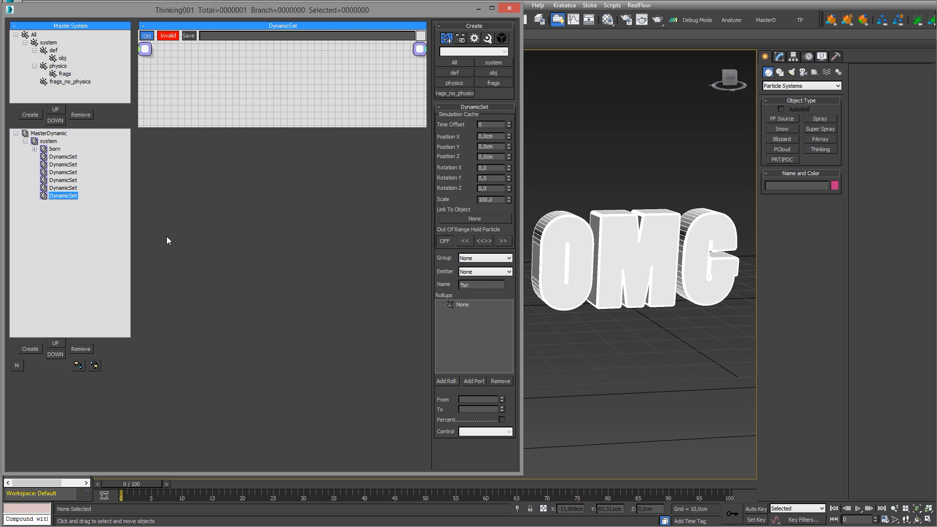
type("SC")
key("Return")
left_click_drag(259, 127, 242, 363)
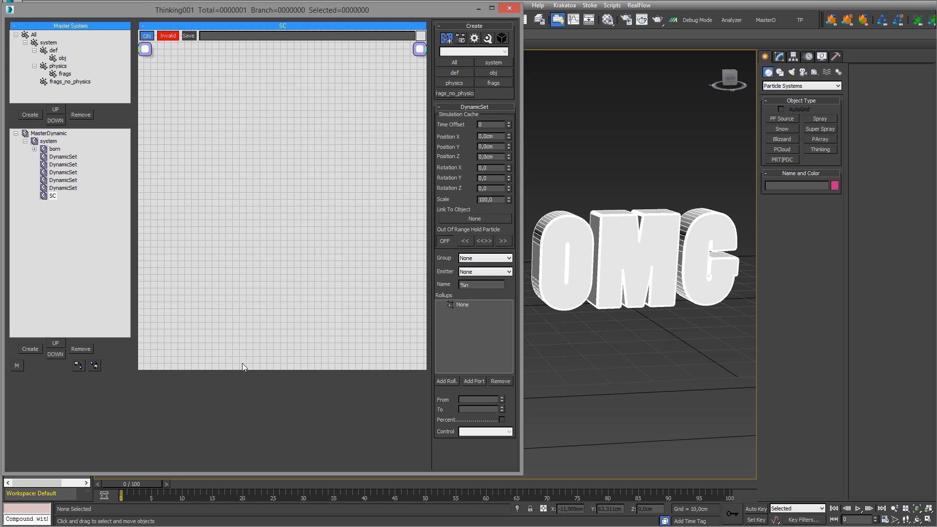
Add a ShapeCollision SC operator to the SC dynamic set and place it near the middle of the wiring area.
right_click(230, 125)
mouse_move(277, 151)
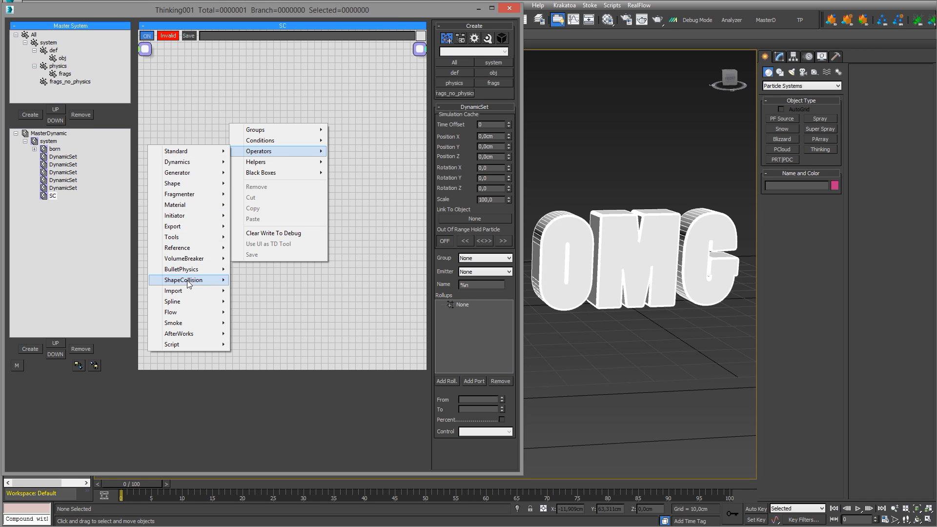
mouse_move(189, 282)
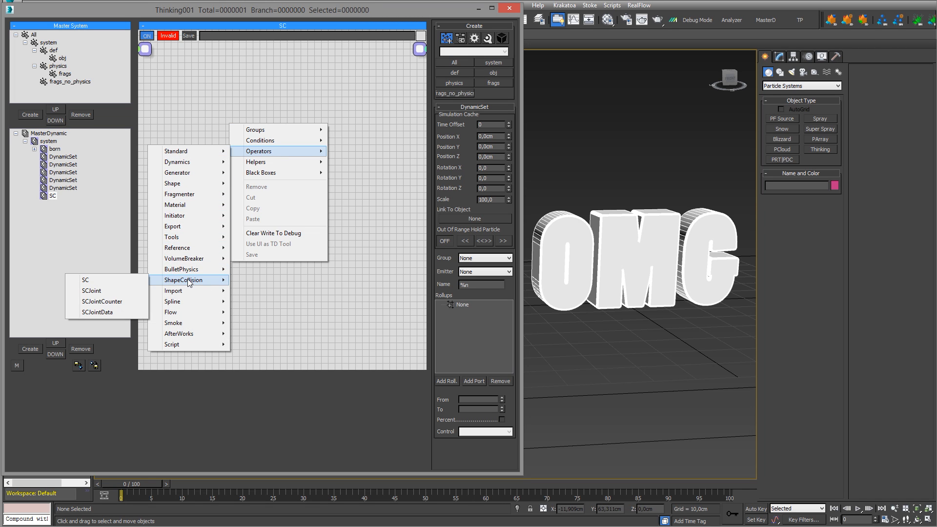
left_click(122, 280)
left_click(306, 165)
left_click_drag(306, 165, 278, 194)
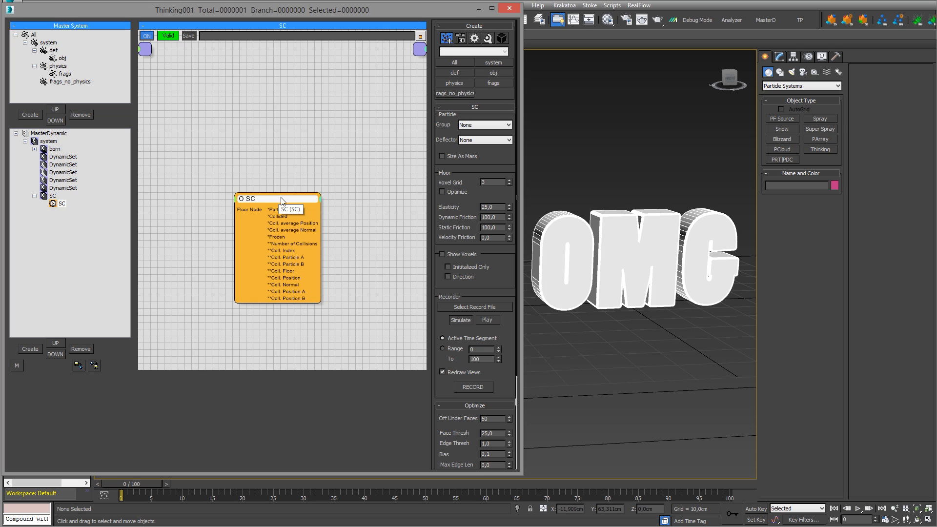
Set the SC operator's deflector to def and its group to physics, and shift its node to make room beside it.
left_click(482, 142)
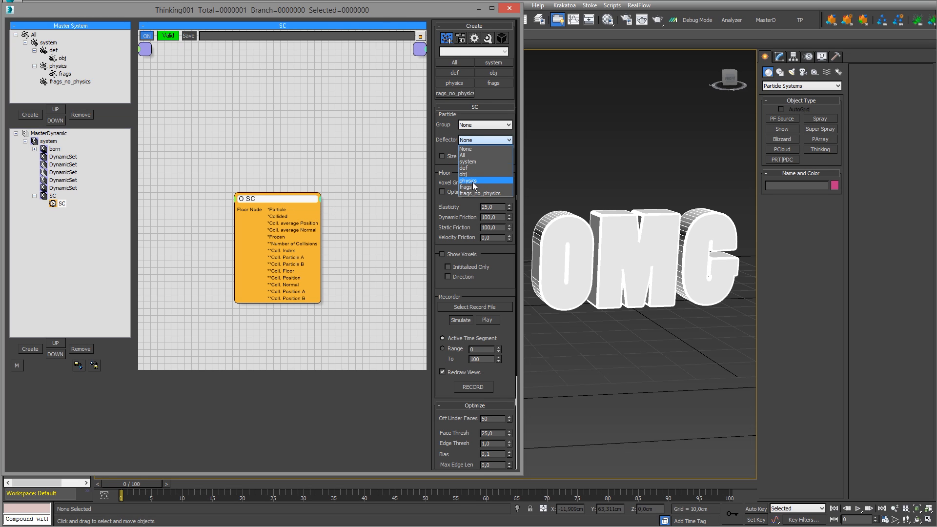
left_click(470, 168)
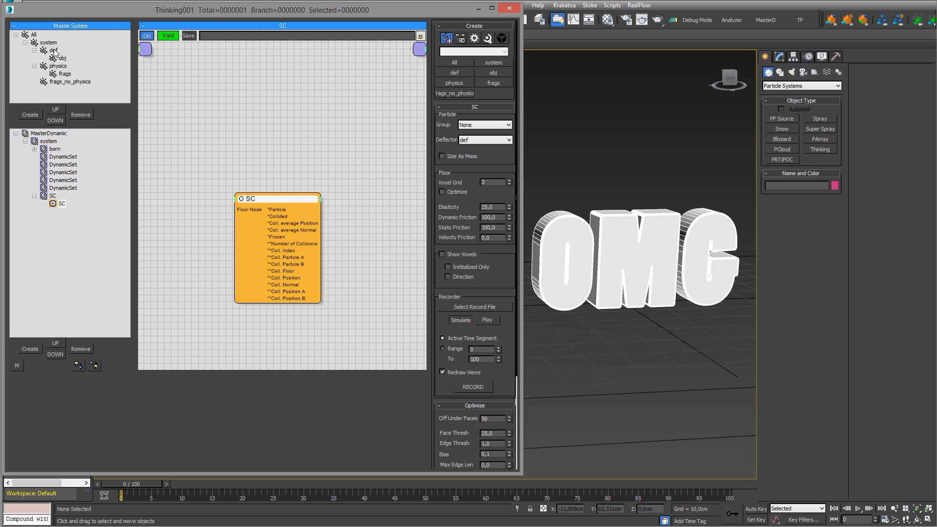
left_click(480, 125)
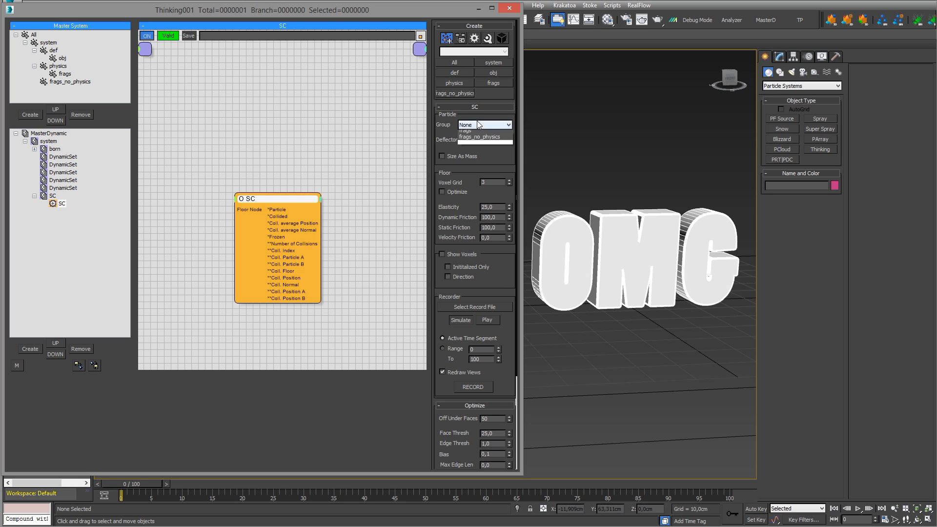
left_click(470, 166)
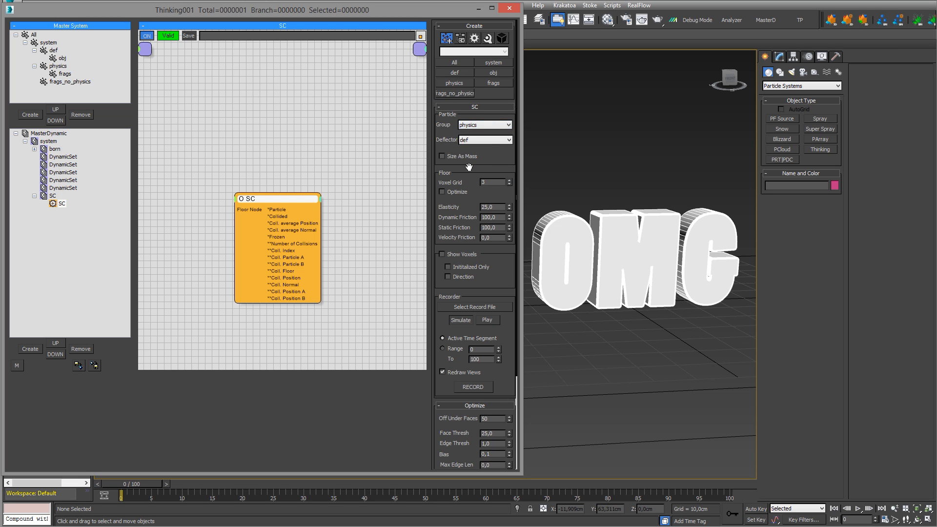
mouse_move(267, 200)
left_mouse_down()
mouse_move(267, 213)
mouse_move(273, 191)
left_mouse_up()
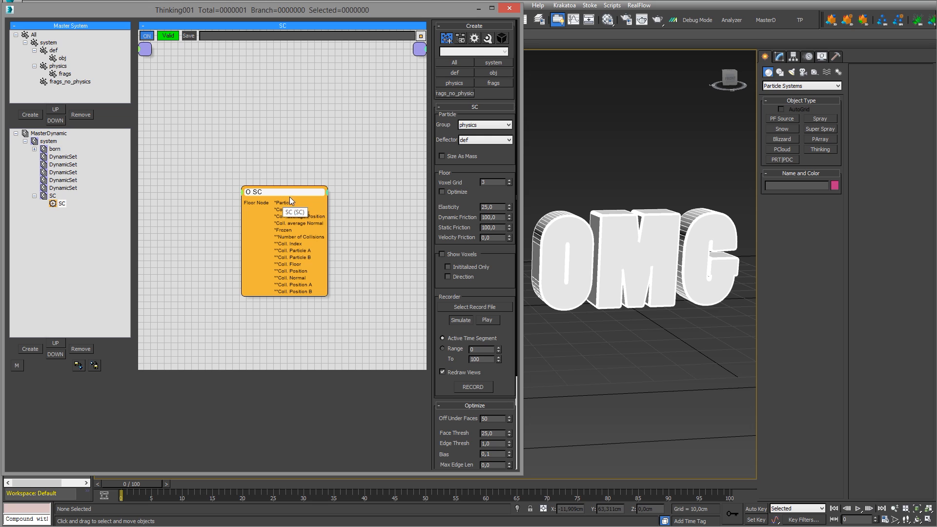
left_click_drag(284, 201, 314, 204)
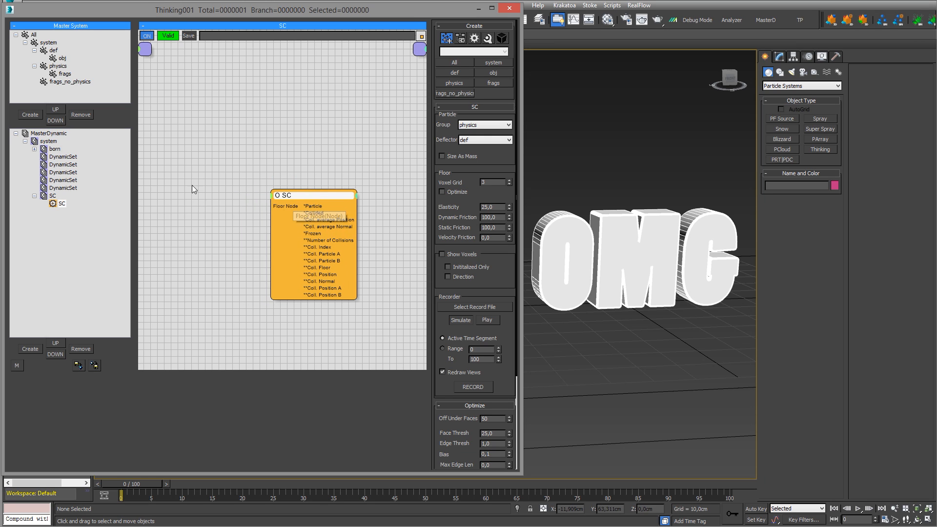
Add a Node helper beside the SC operator and wire its Node output to the Floor Node input.
left_click(212, 186)
key("Tab")
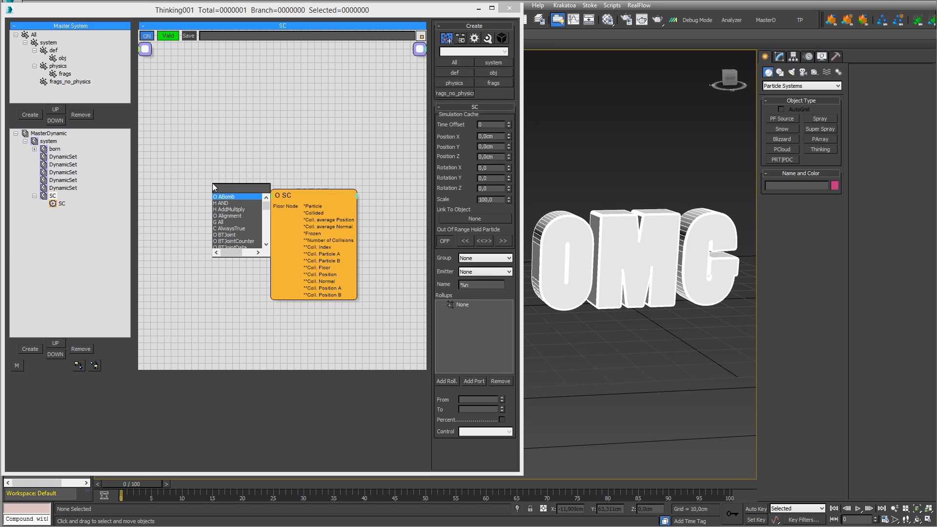
type("node")
key("Return")
left_click(230, 195)
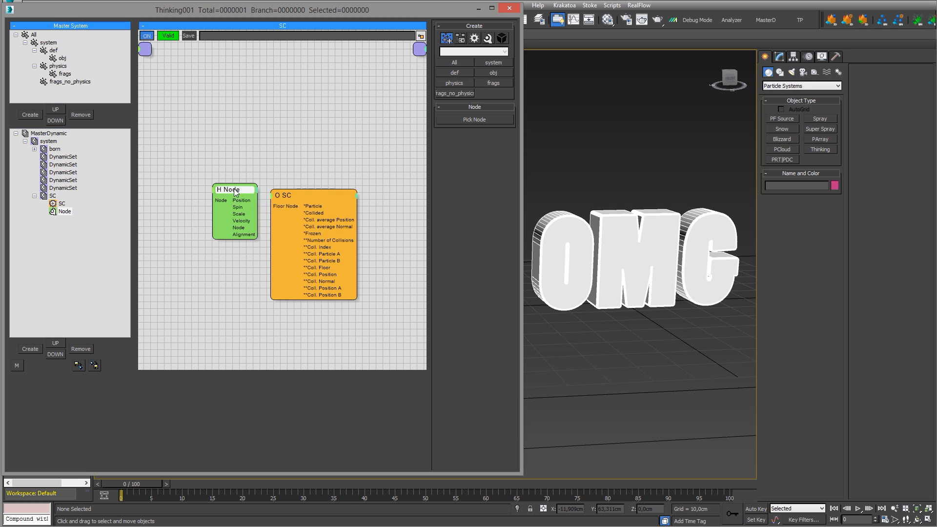
left_click_drag(229, 195, 190, 211)
left_click_drag(197, 246, 270, 206)
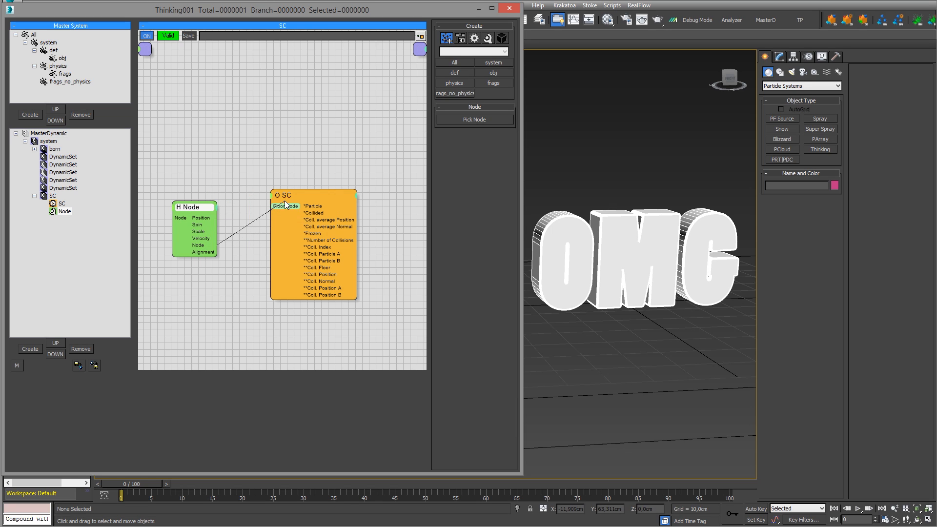
left_click_drag(190, 208, 183, 219)
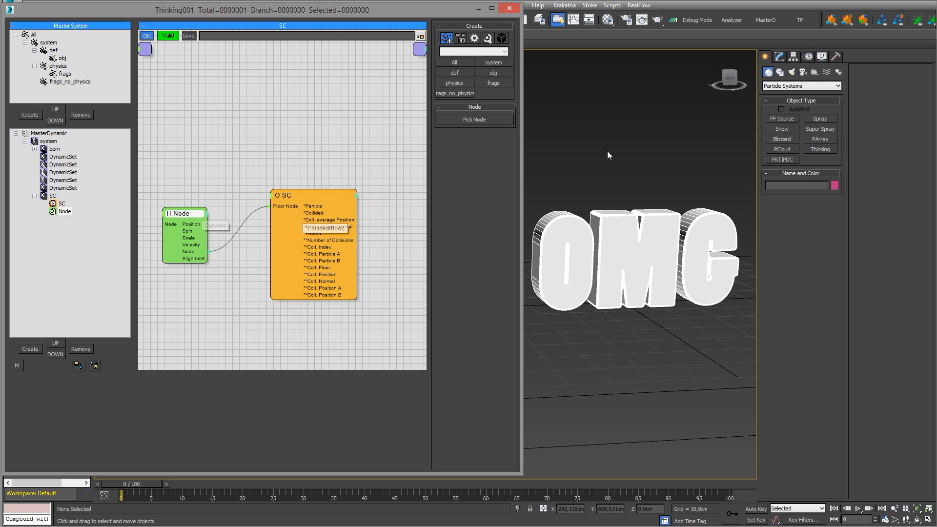
Pick the floor box Box001 as the Node helper's scene object.
left_click(468, 122)
left_click(647, 393)
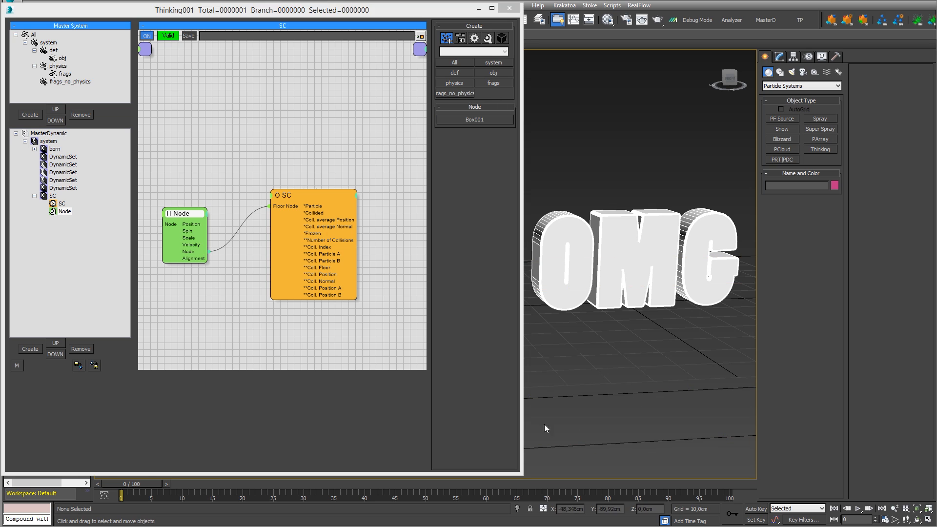
left_click_drag(202, 212, 205, 207)
Select the floor box to examine its extent around the OMG text, and clear the selection.
scroll(656, 310, "down", 8)
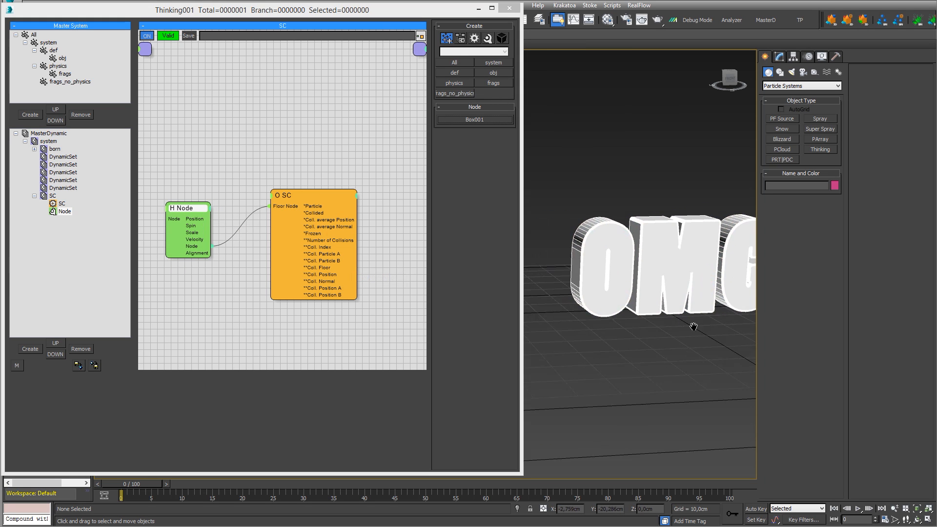
left_click_drag(592, 315, 590, 313)
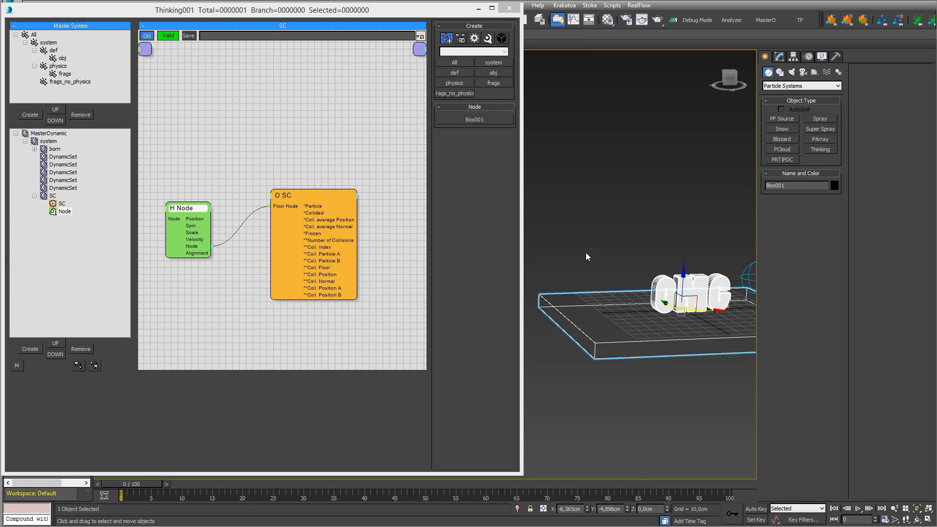
scroll(656, 272, "up", 8)
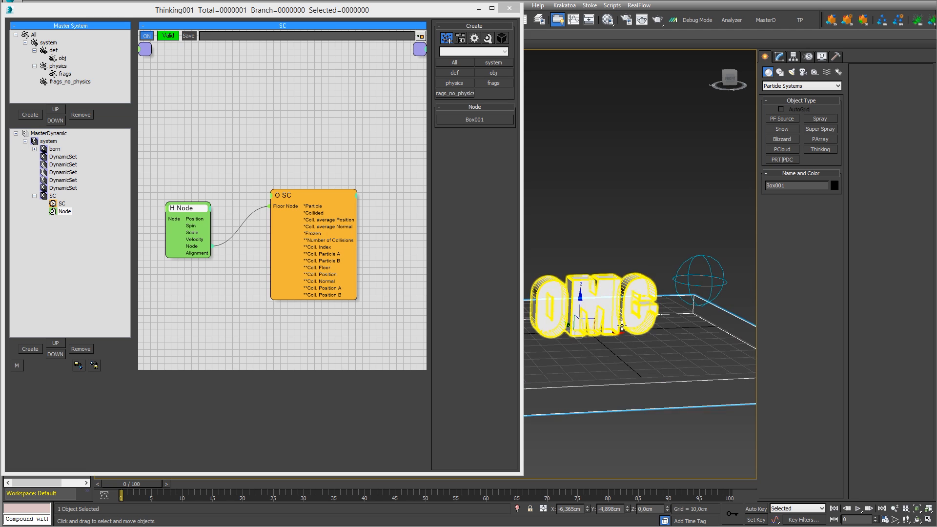
left_click(602, 185)
middle_click_drag(599, 233, 682, 202)
scroll(651, 285, "up", 4)
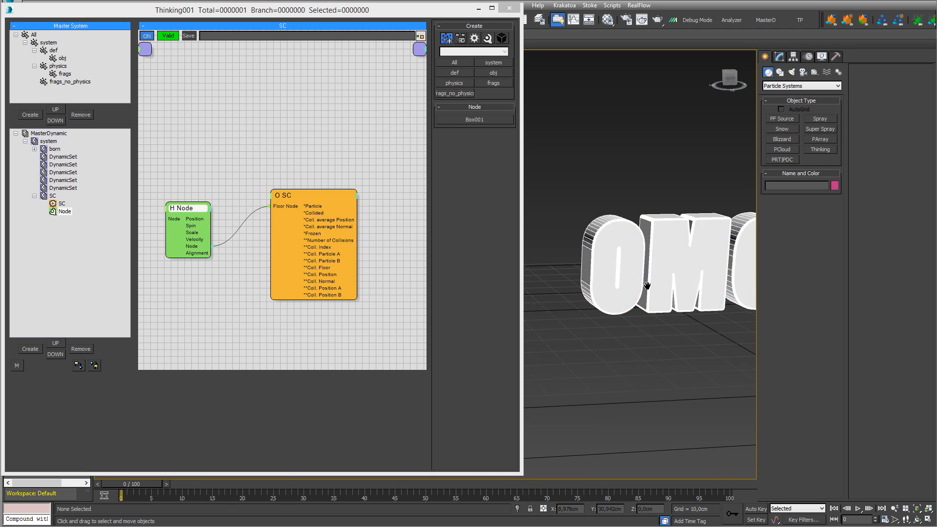
middle_click_drag(651, 286, 584, 296)
Spread the Node helper and SC operator apart in the wiring area and collapse the SC dynamic set.
left_click_drag(192, 225, 192, 259)
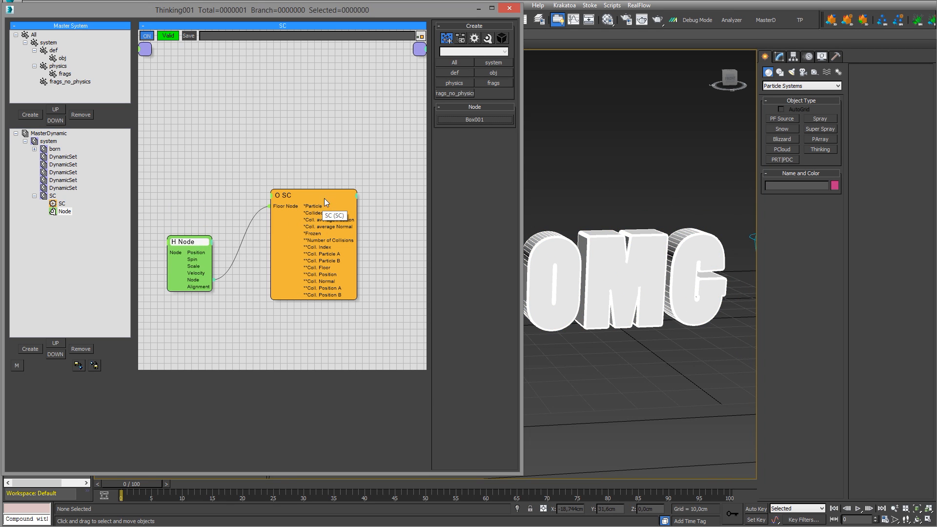
left_click_drag(318, 201, 343, 197)
left_click(34, 196)
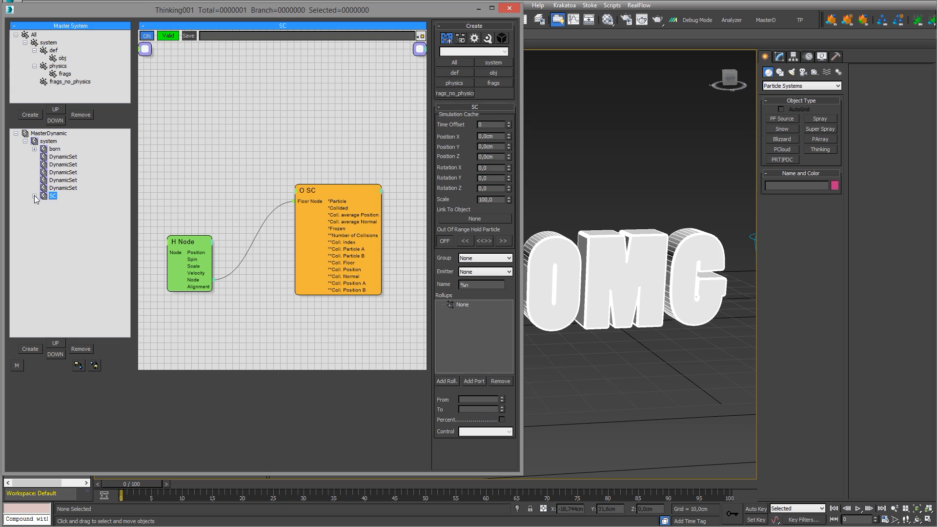
Enlarge the wiring area of the first unnamed dynamic set below born and add a VolumeBreak operator to it.
left_click(64, 156)
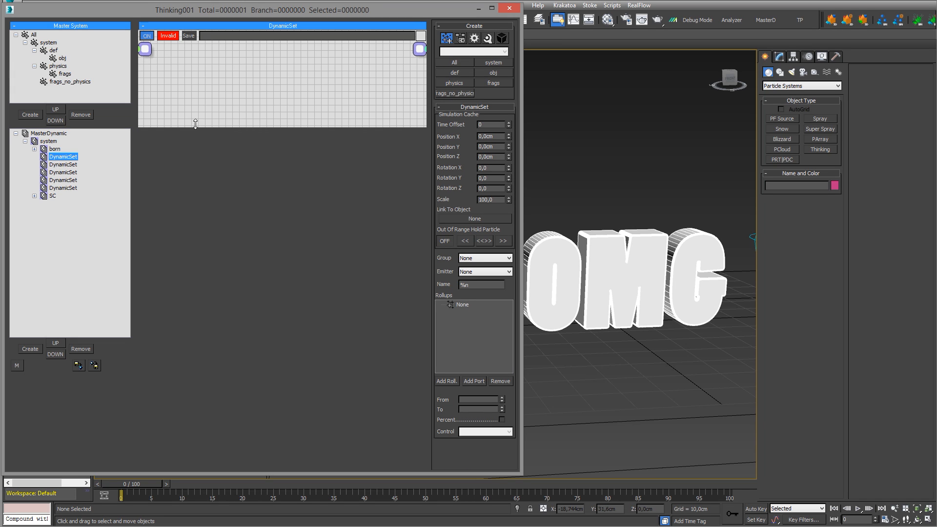
left_click_drag(195, 123, 196, 295)
left_click(61, 159)
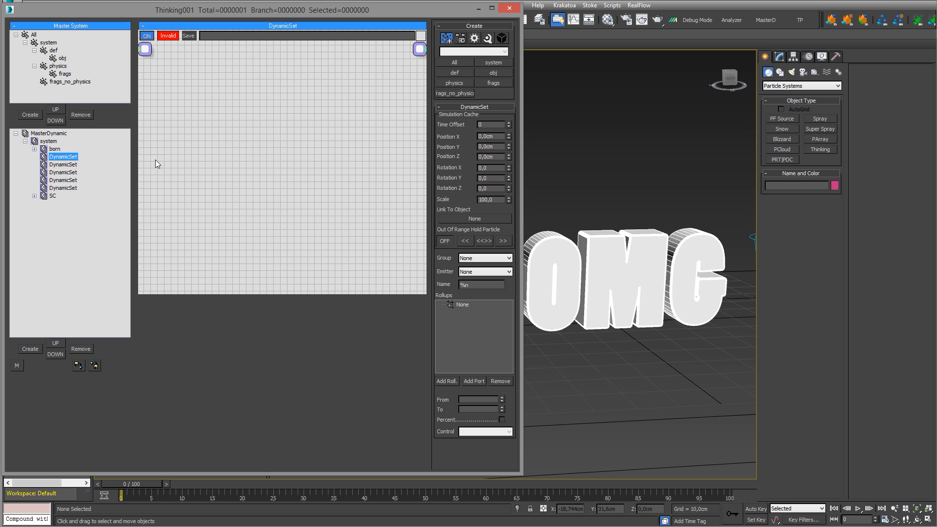
right_click(219, 119)
mouse_move(274, 146)
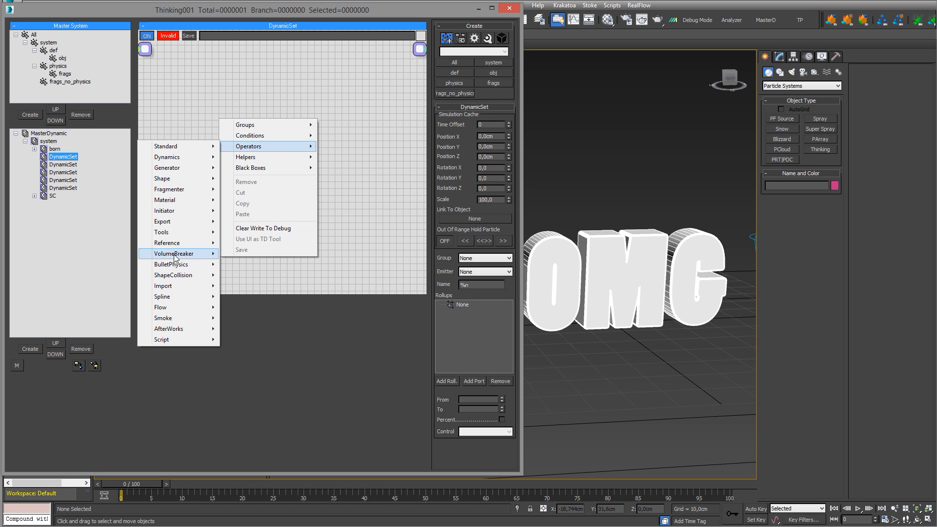
mouse_move(174, 257)
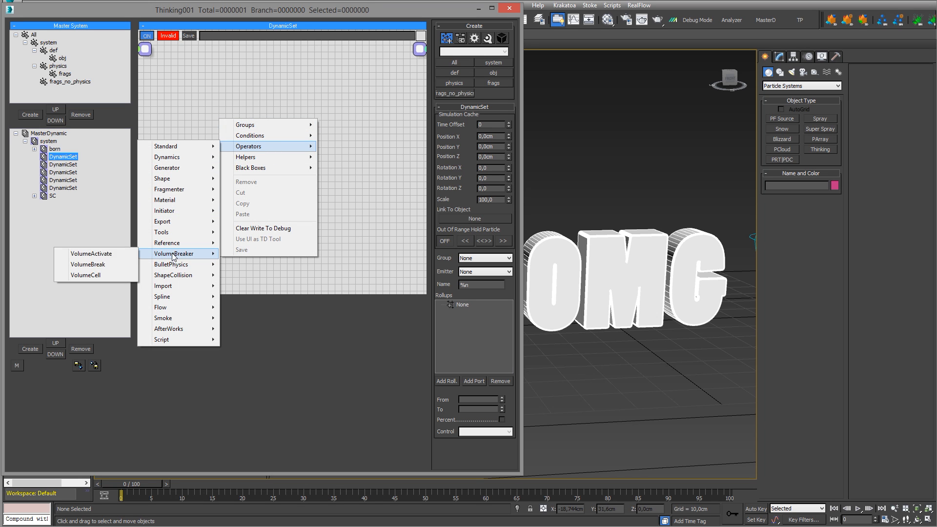
left_click(98, 266)
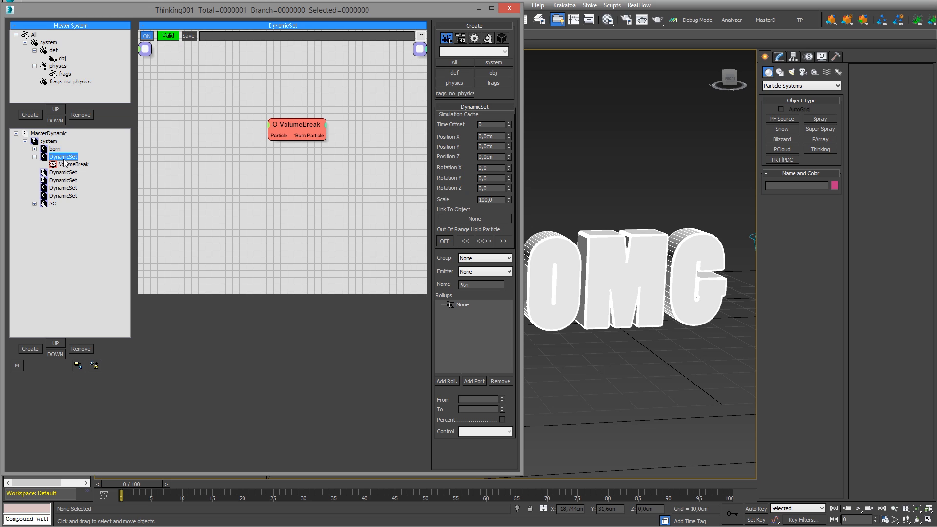
Rename the dynamic set containing VolumeBreak as VB and reposition the VolumeBreak node.
left_click(64, 159)
type("VB")
key("Return")
mouse_move(297, 127)
left_mouse_down()
mouse_move(273, 134)
mouse_move(286, 135)
left_mouse_up()
Add the obj group node to VB and wire its Particle output to VolumeBreak's Particle input.
right_click(189, 71)
mouse_move(197, 80)
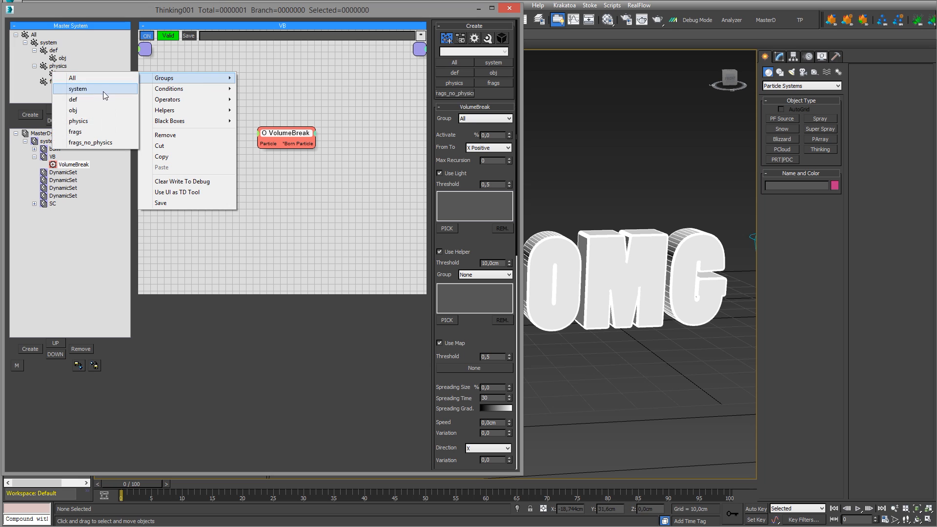
left_click(95, 110)
left_click_drag(205, 87, 263, 124)
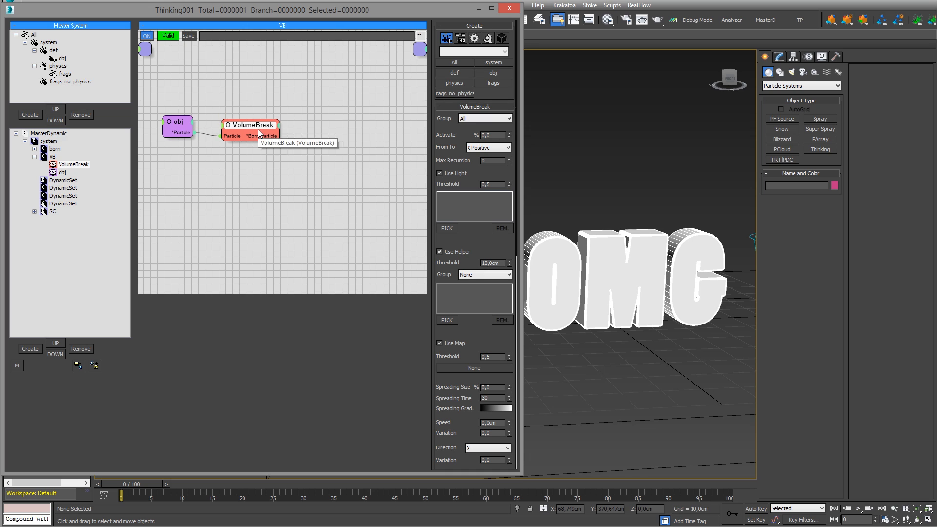
left_click(490, 122)
left_click(490, 120)
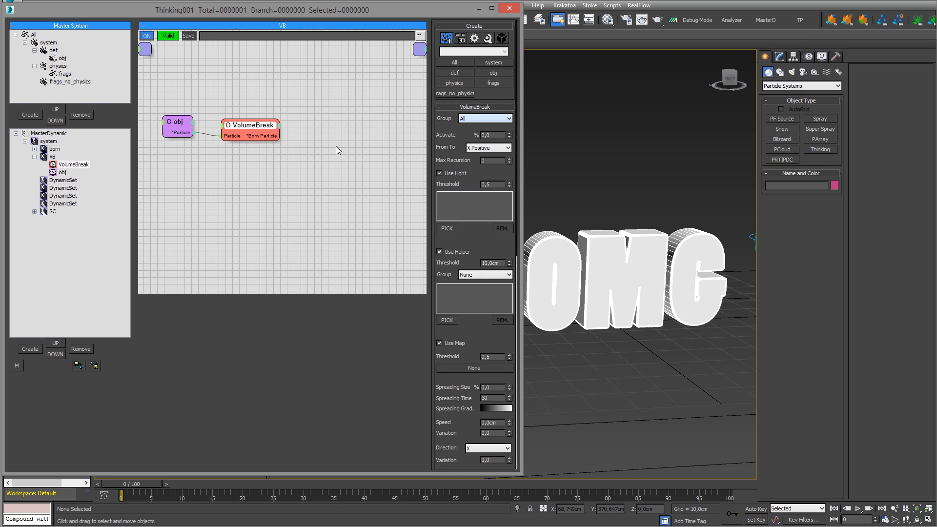
left_click_drag(267, 123, 270, 125)
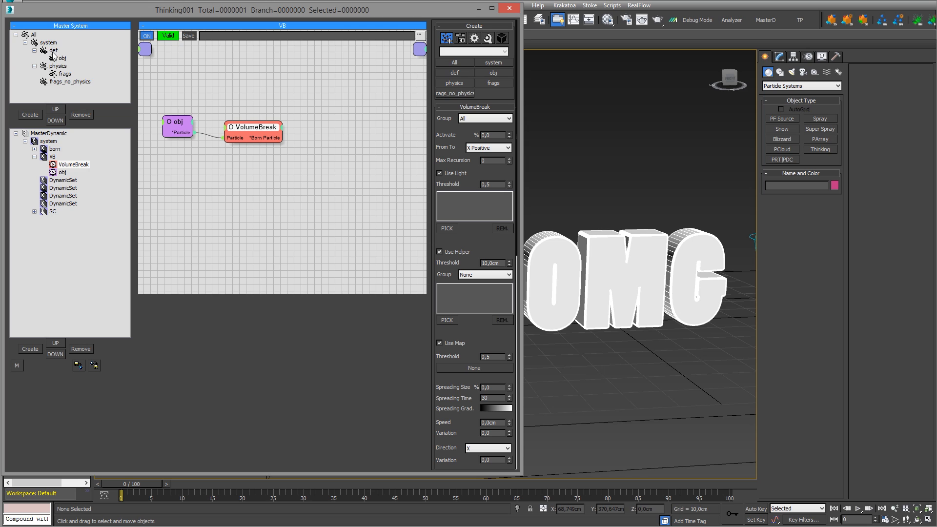
Rename the frags group under physics as frags_active.
left_click(65, 75)
left_click(69, 74)
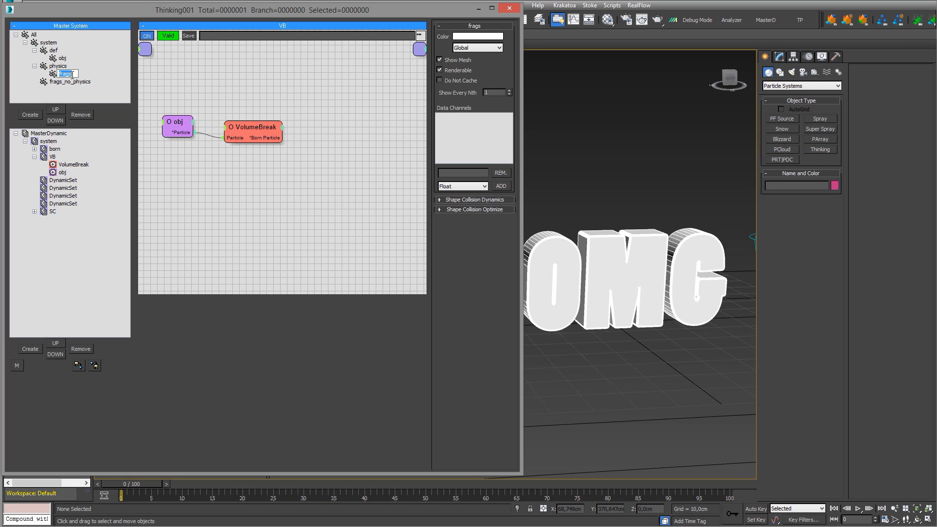
type("_active")
key("Return")
Create a new particle group under def and name it frags_inactive.
left_click(53, 50)
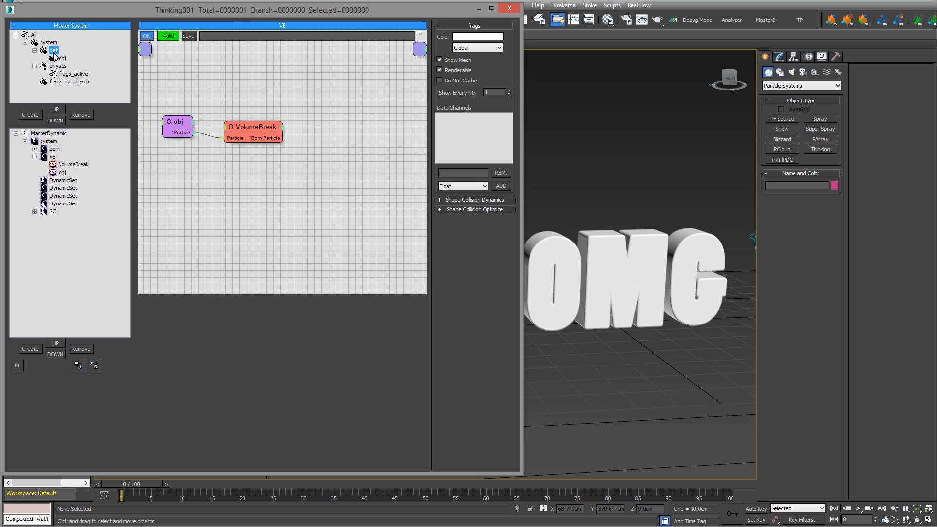
left_click(30, 115)
left_click(65, 66)
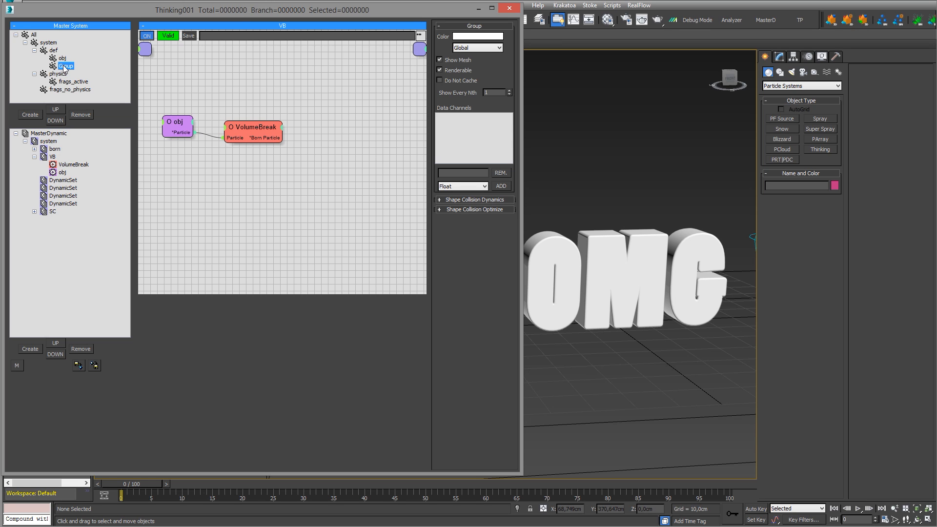
left_click(65, 67)
type("frags_inactive")
key("Return")
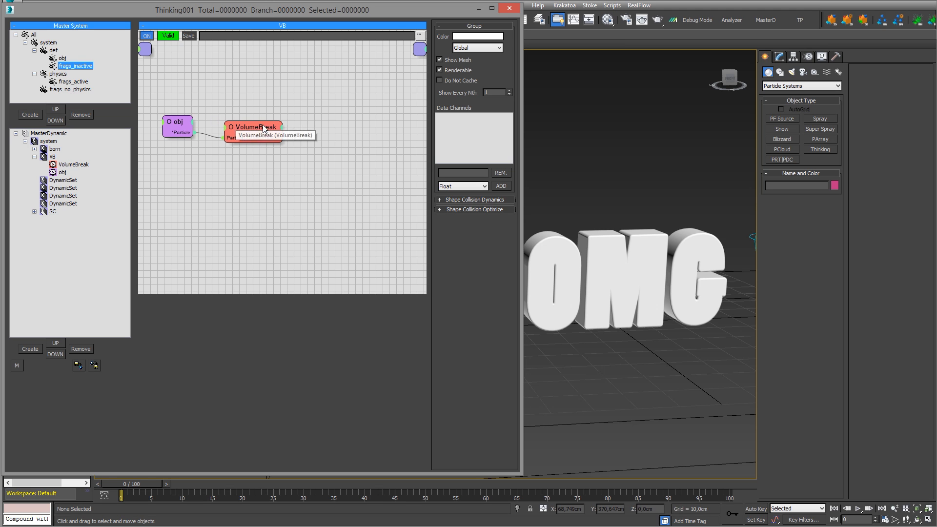
Move VolumeBreak closer to the obj node and add a standard Group operator beside it in VB.
left_click_drag(261, 126, 253, 118)
right_click(355, 128)
mouse_move(358, 140)
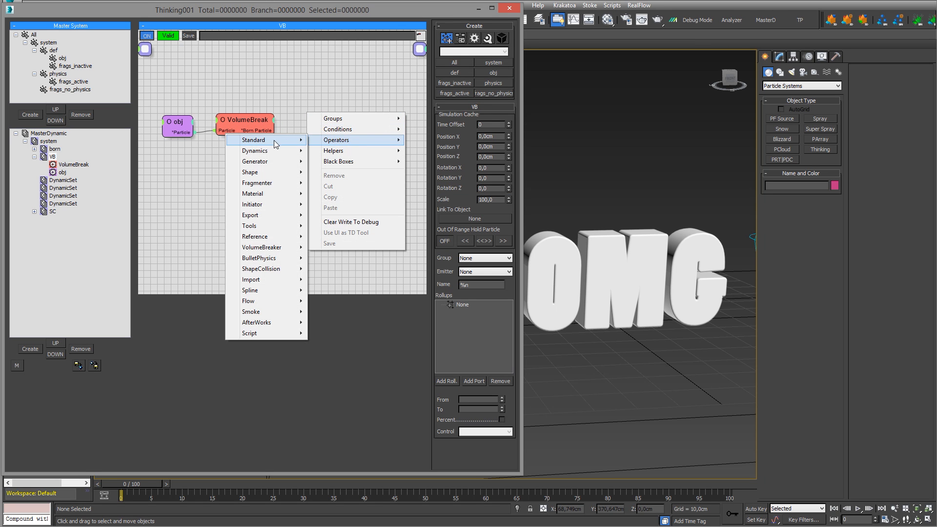
mouse_move(273, 140)
left_click(184, 183)
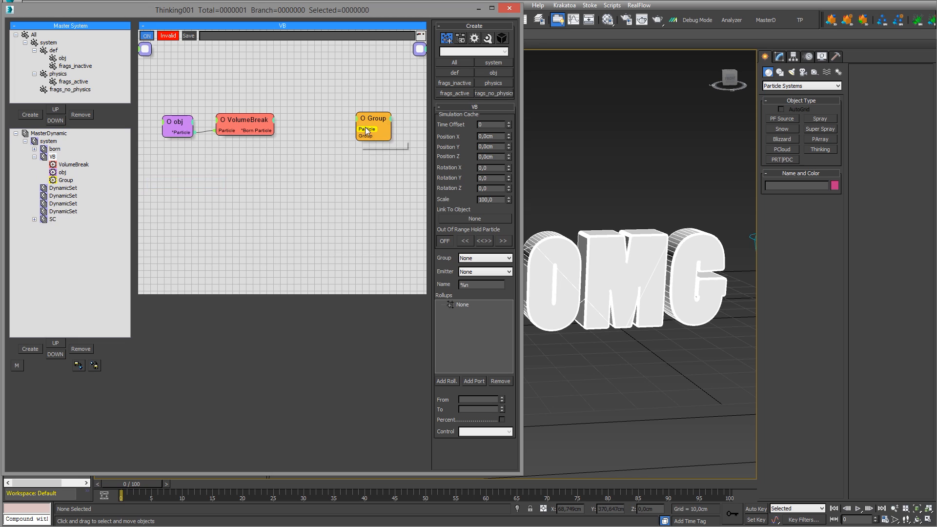
Wire VolumeBreak's Born Particle output to the Group operator's Particle input and assign its group to frags_inactive.
left_click_drag(367, 132, 254, 125)
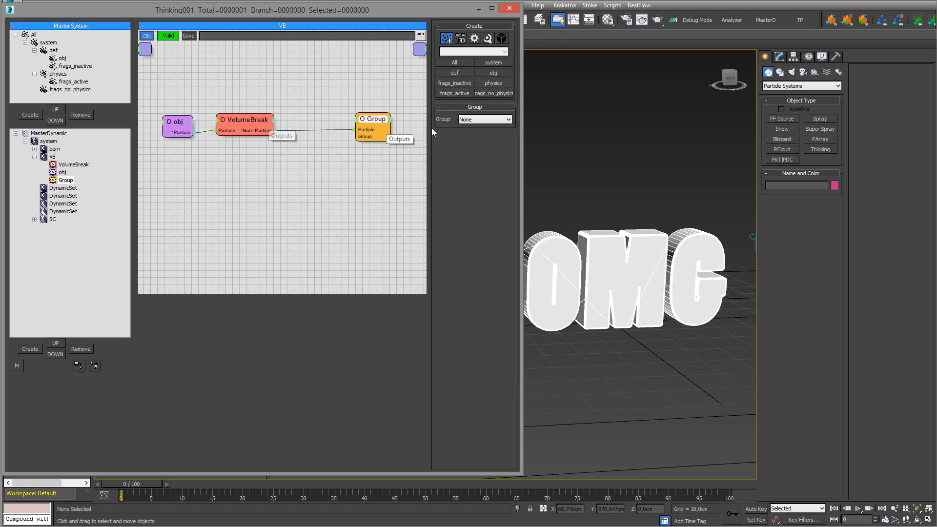
left_click(484, 120)
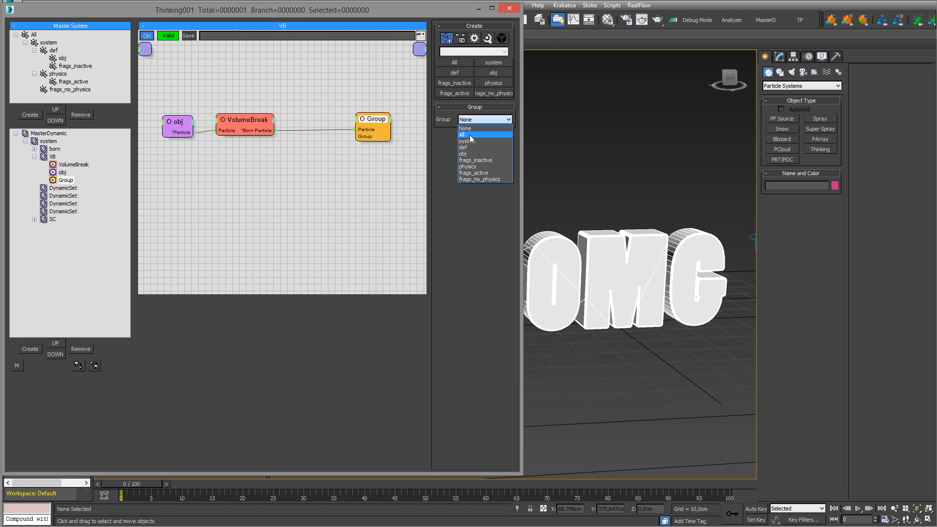
left_click(479, 161)
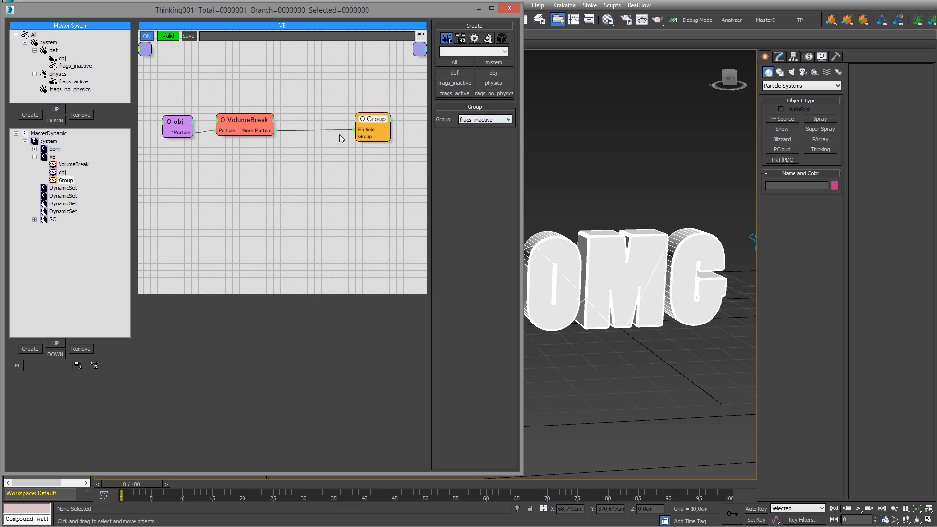
Reposition the VolumeBreak node slightly and turn off its Use Light and Use Helper options.
left_click(252, 126)
left_click_drag(253, 126, 263, 133)
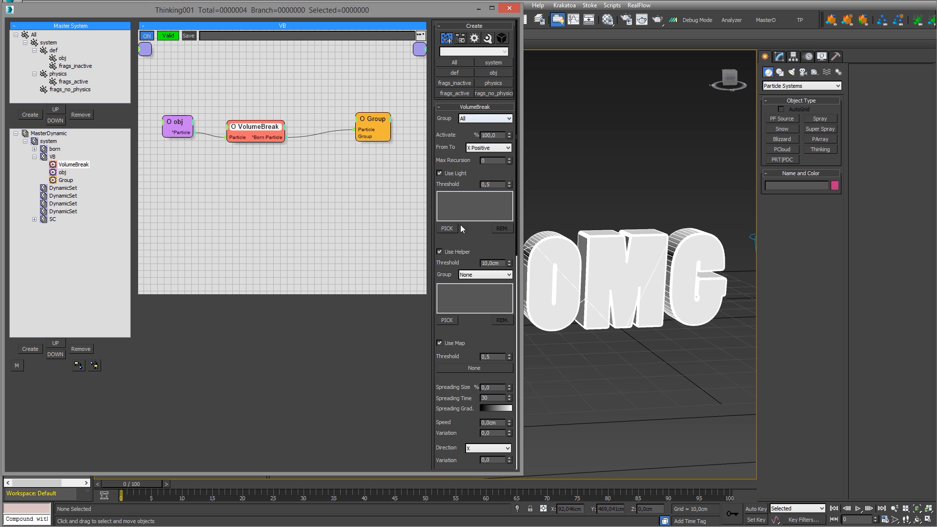
left_click(440, 173)
left_click(439, 251)
Set VolumeBreak's Raster to 4.0 % and inspect the fractured OMG text in the viewport.
left_click_drag(465, 255, 481, 144)
scroll(460, 241, "down", 10)
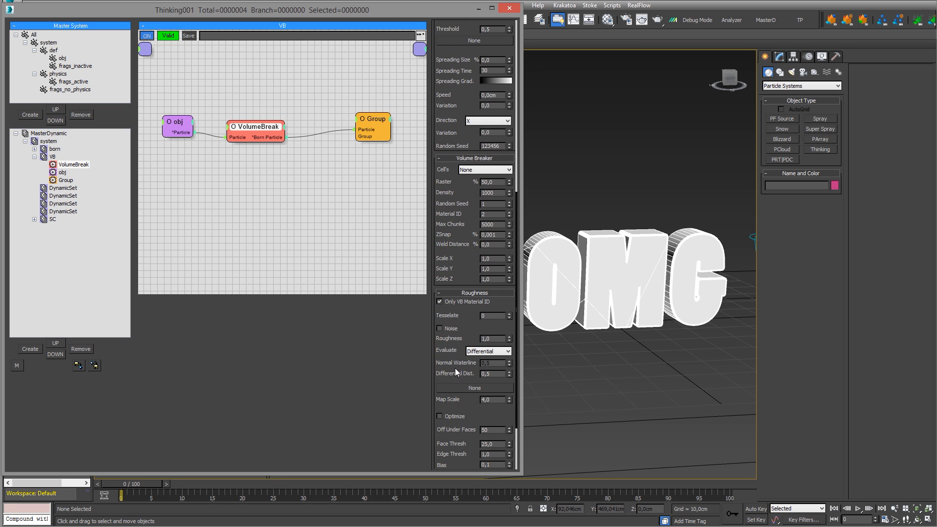
left_click_drag(445, 371, 447, 283)
left_click(461, 236)
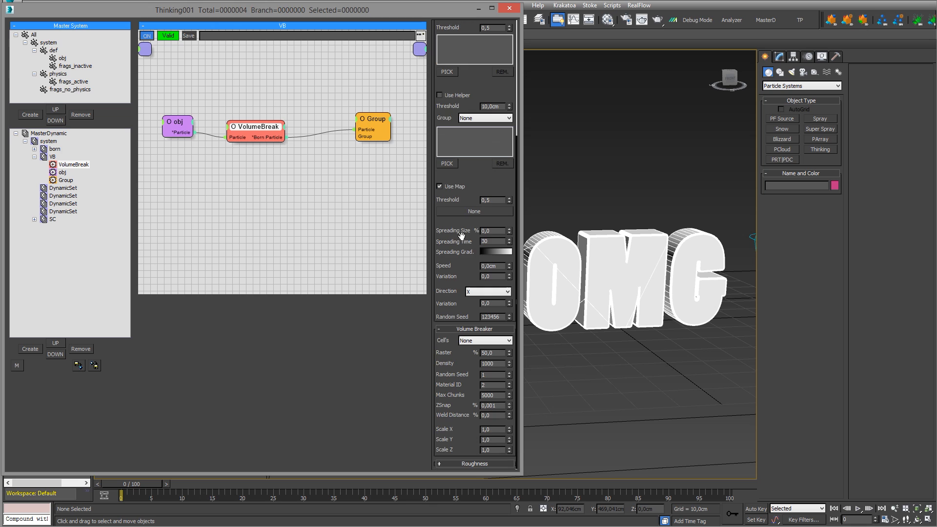
double_click(496, 352)
scroll(630, 339, "up", 5)
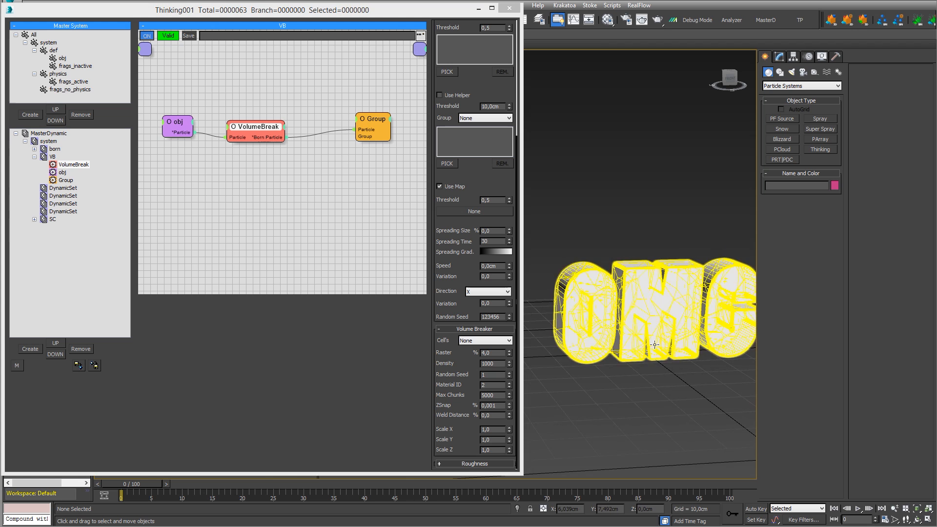
scroll(616, 339, "down", 4)
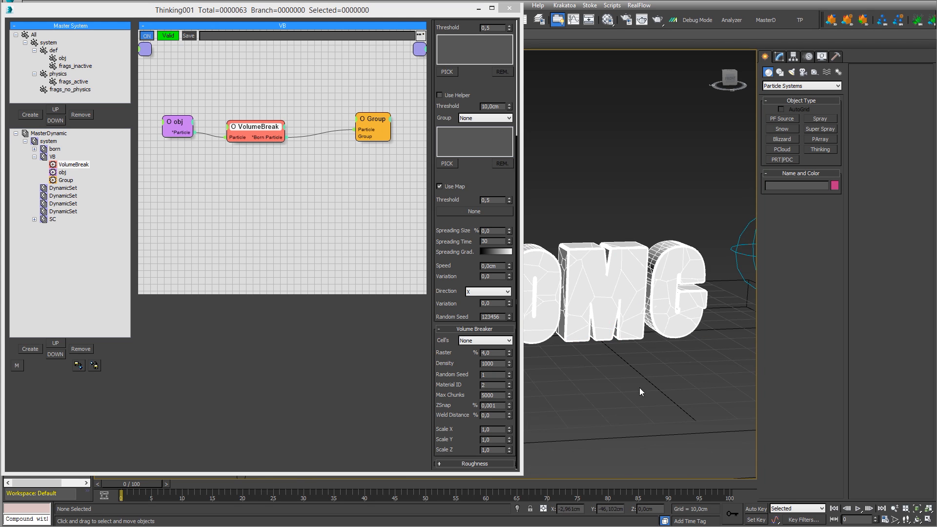
middle_click_drag(641, 391, 664, 386)
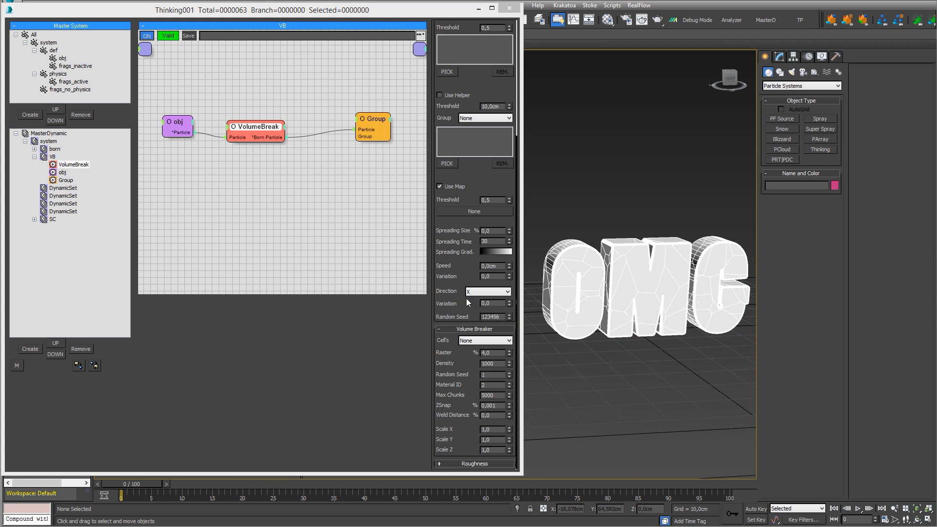
Change the frags_inactive group's display color to light blue.
left_click(75, 66)
left_click(478, 36)
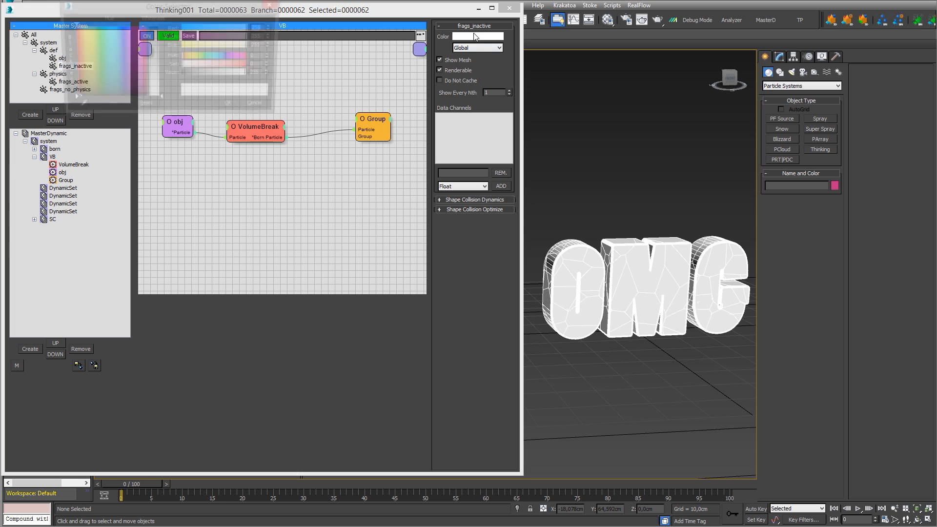
left_click_drag(129, 32, 116, 30)
left_click_drag(154, 96, 154, 52)
left_click(240, 109)
Change the frags_active group's display color to light green.
left_click(73, 82)
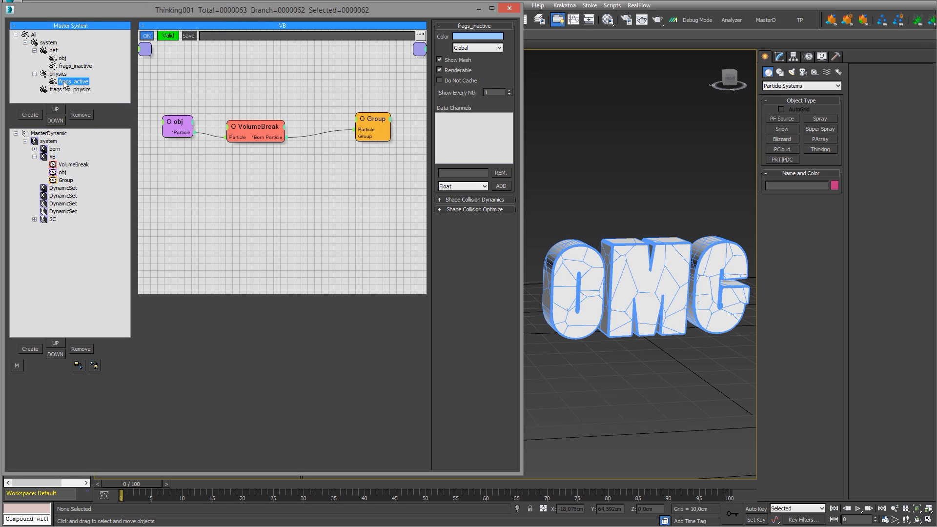
left_click(461, 38)
left_click_drag(127, 42, 95, 37)
left_click_drag(154, 84, 154, 54)
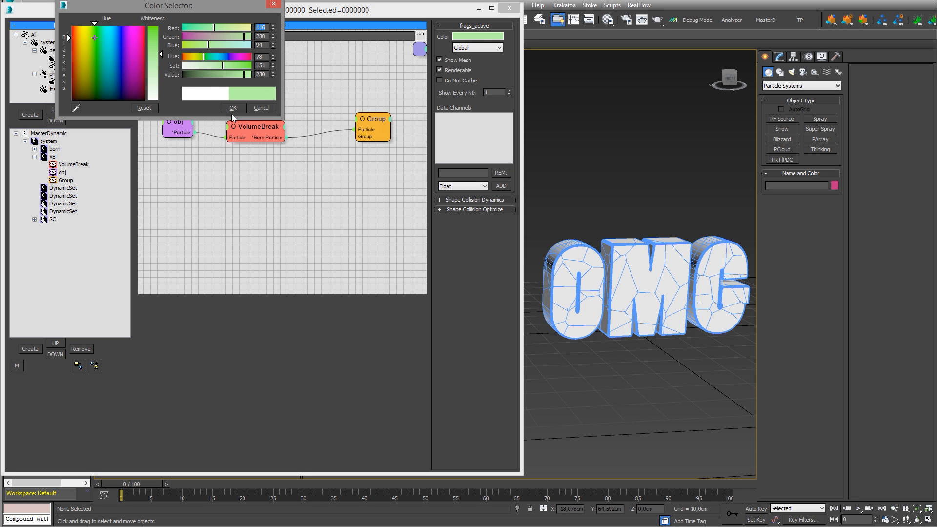
left_click(233, 108)
Change the frags_no_physics group's display color to light pink.
left_click(66, 90)
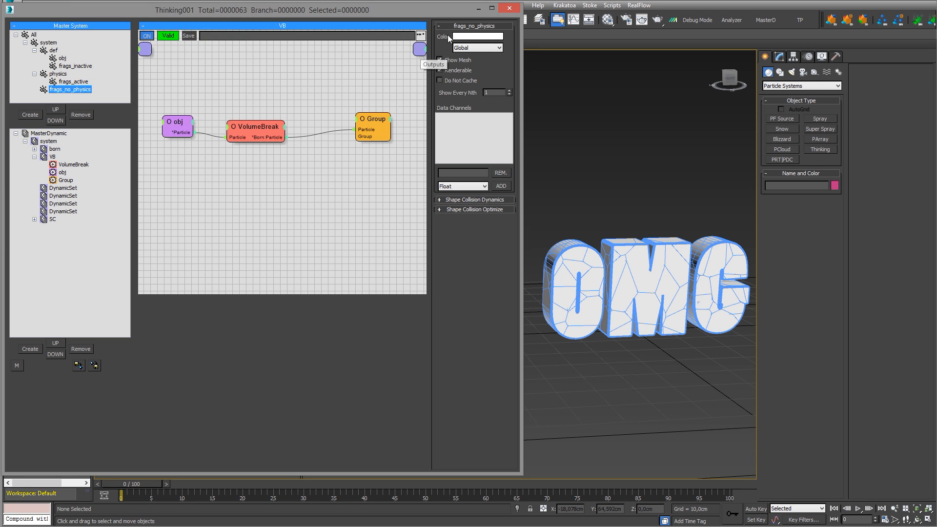
left_click(459, 36)
left_click_drag(124, 44, 131, 33)
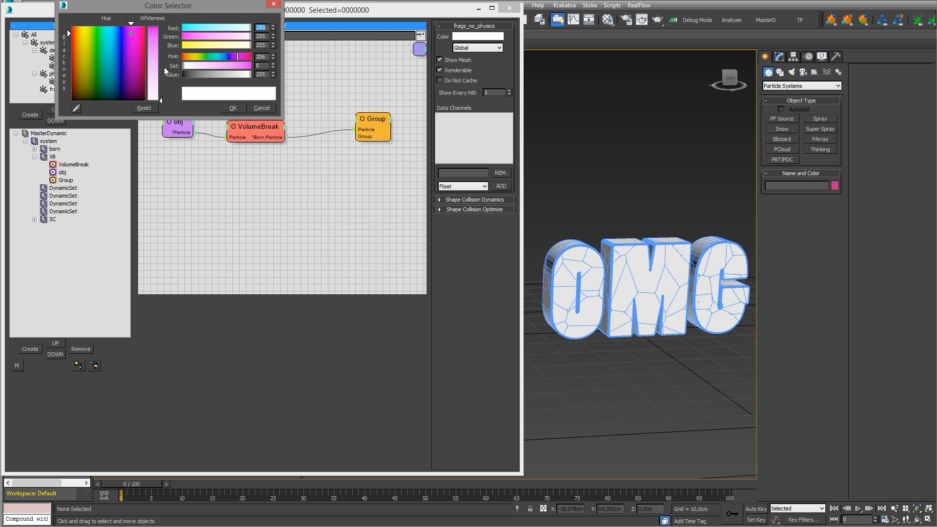
left_click_drag(154, 69, 155, 62)
left_click(239, 109)
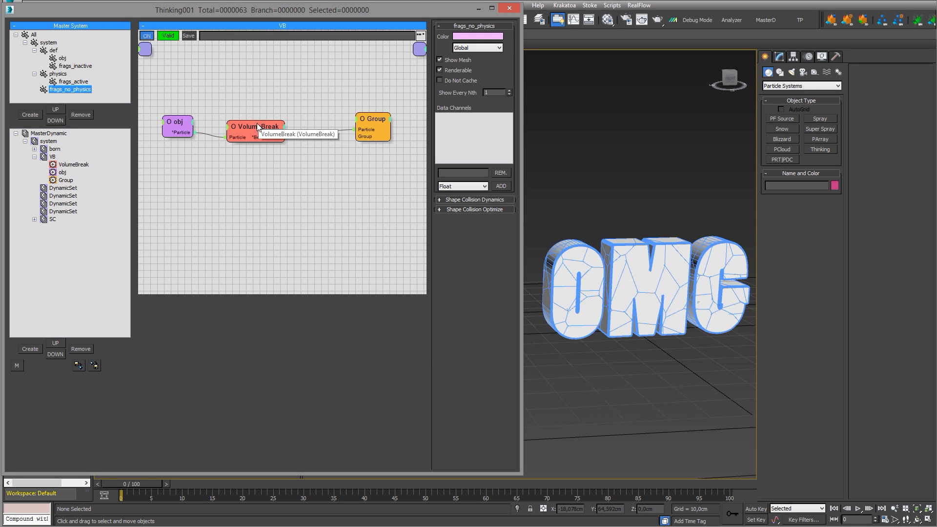
Align the obj, VolumeBreak and Group nodes in a row within VB and collapse VB in the dynamic set tree.
left_click_drag(253, 126, 251, 108)
left_click_drag(379, 123, 365, 116)
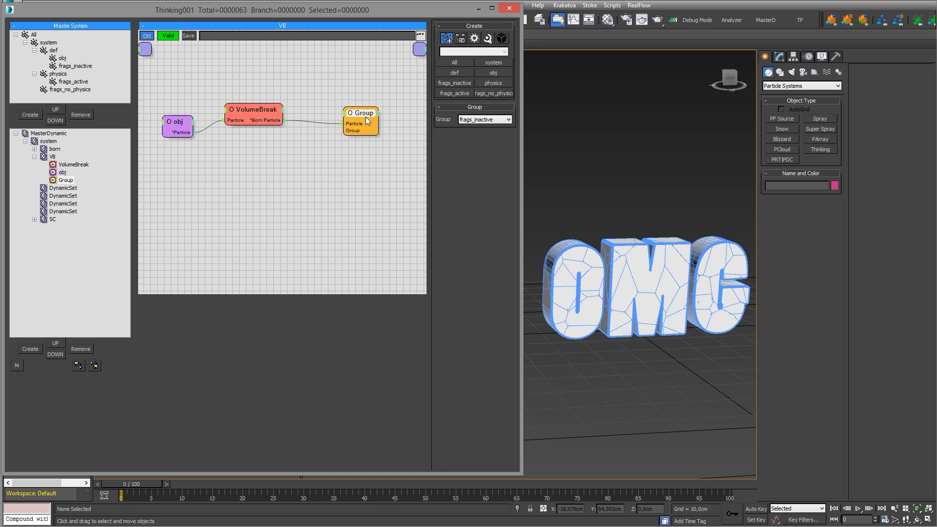
left_click_drag(174, 124, 177, 112)
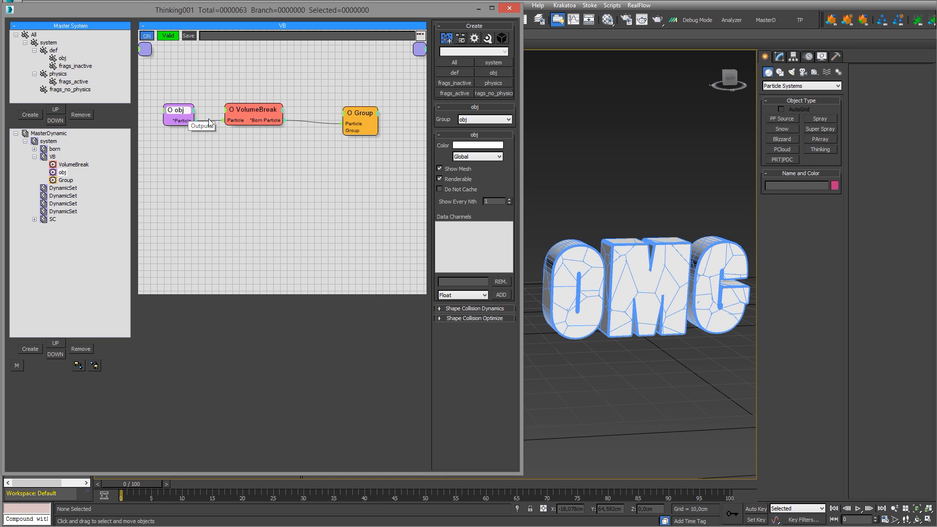
left_click(34, 157)
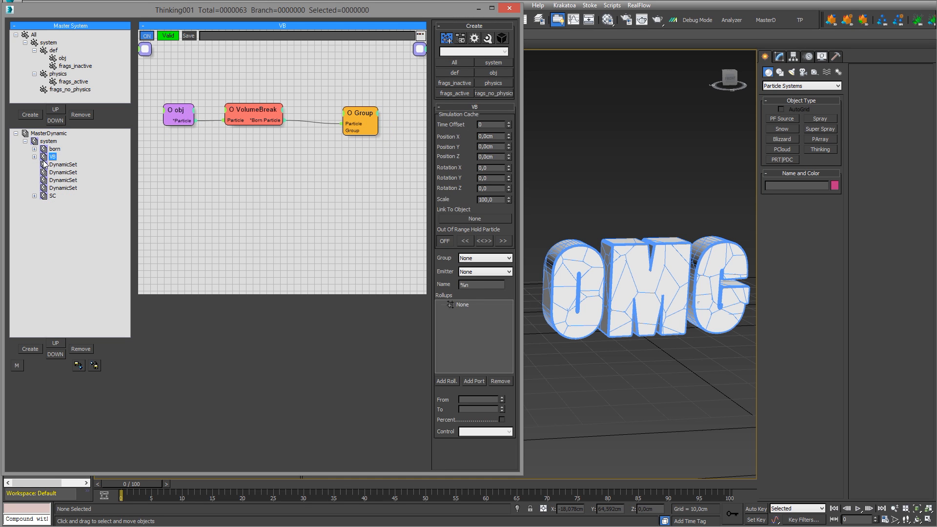
Rename the empty dynamic set directly below VB as activator and enlarge its node canvas.
left_click(62, 165)
left_click_drag(247, 126, 248, 225)
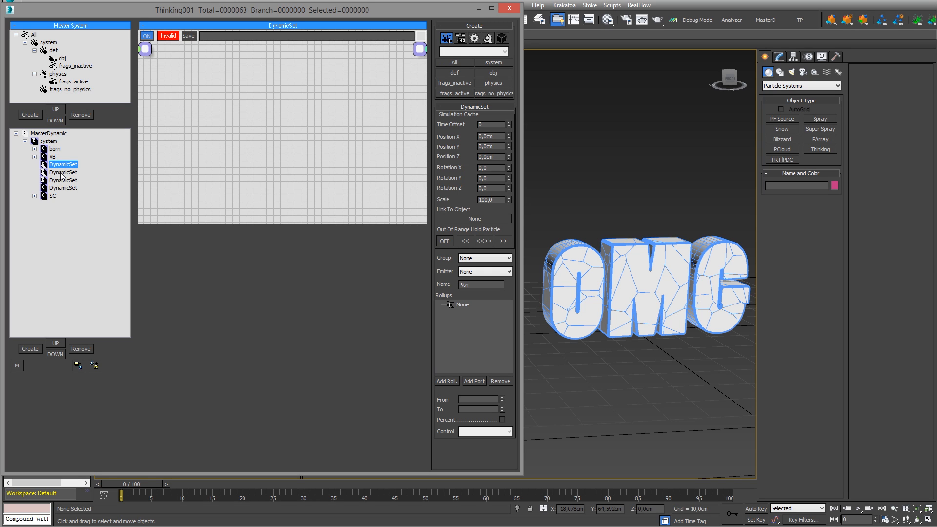
left_click(51, 157)
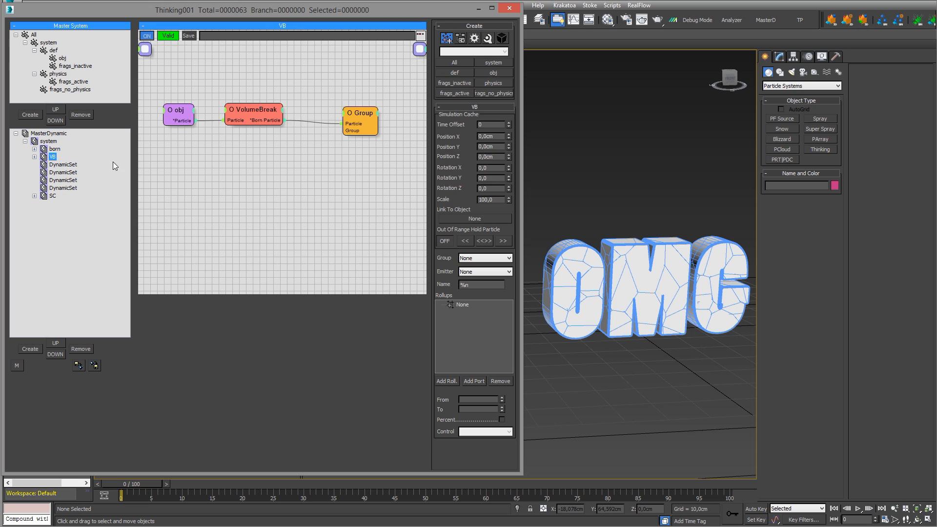
left_click(57, 165)
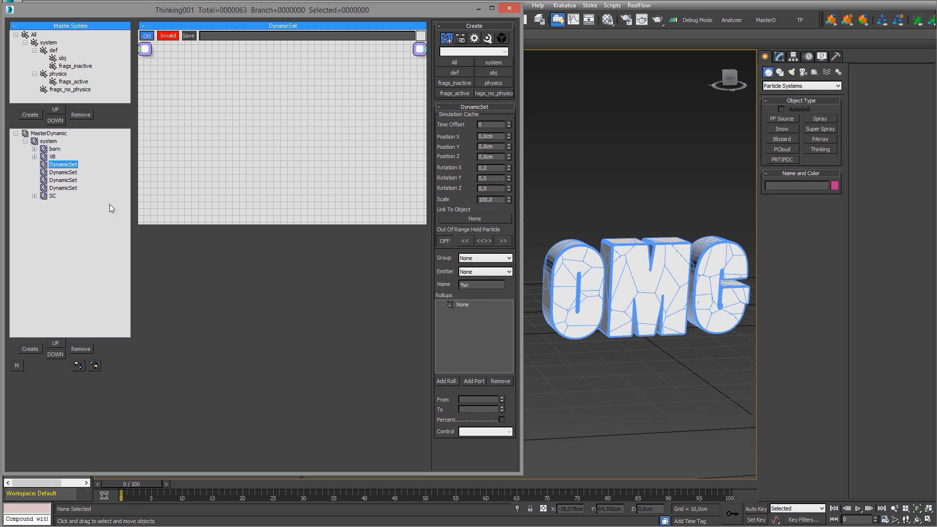
type("activator")
key("Return")
left_click_drag(234, 224, 238, 273)
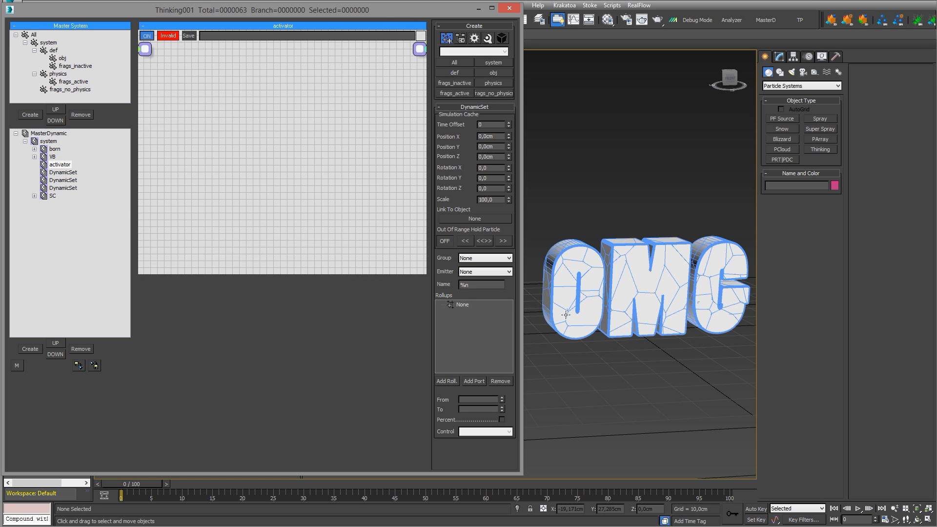
middle_click_drag(688, 373, 668, 342)
scroll(624, 354, "down", 3)
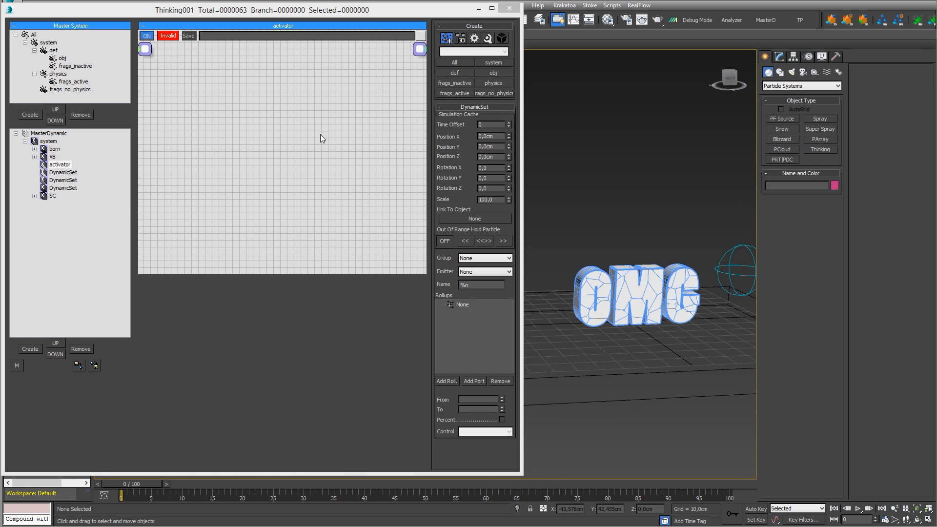
middle_click_drag(712, 227, 675, 208)
right_click(180, 76)
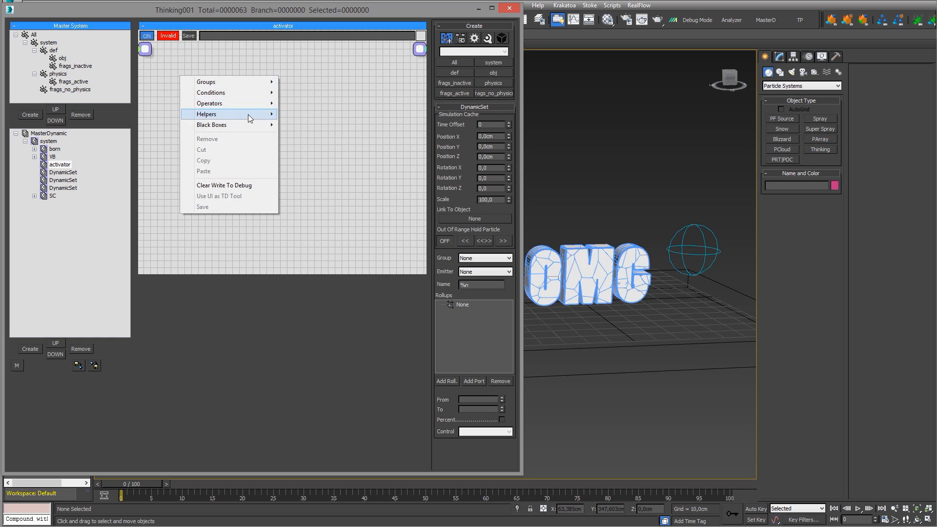
mouse_move(253, 103)
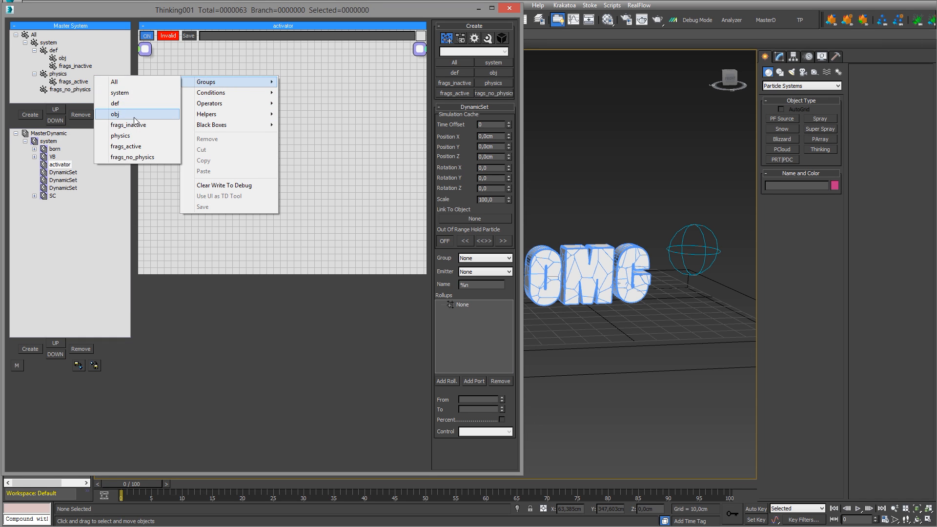
left_click(337, 86)
Rename the activator dynamic set as memory.
left_click(64, 166)
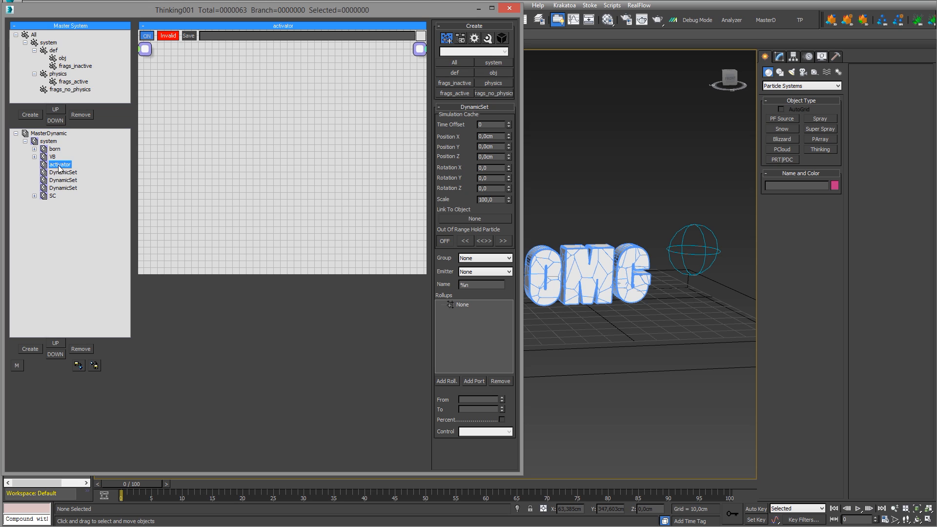
left_click(62, 167)
type("memory")
key("Return")
Add the frags_inactive group node to the memory set and place it near the canvas's left side.
right_click(172, 113)
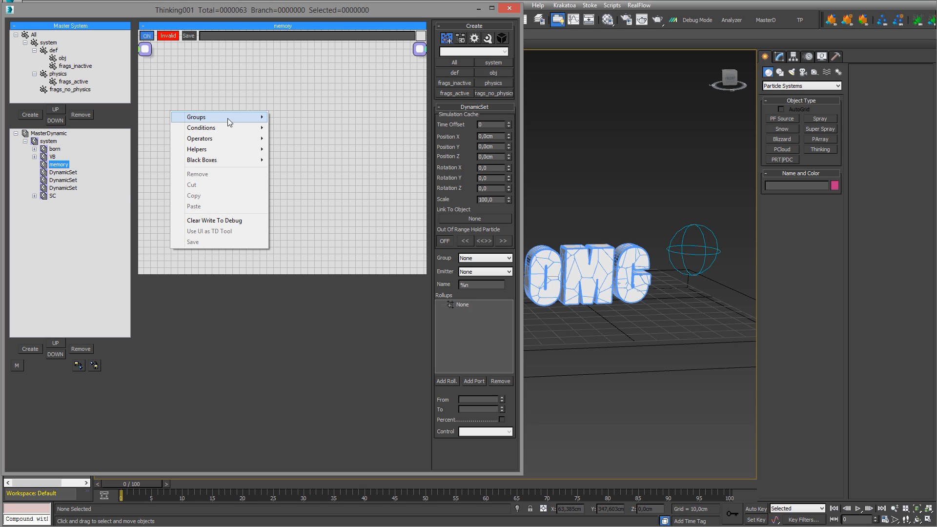
mouse_move(229, 117)
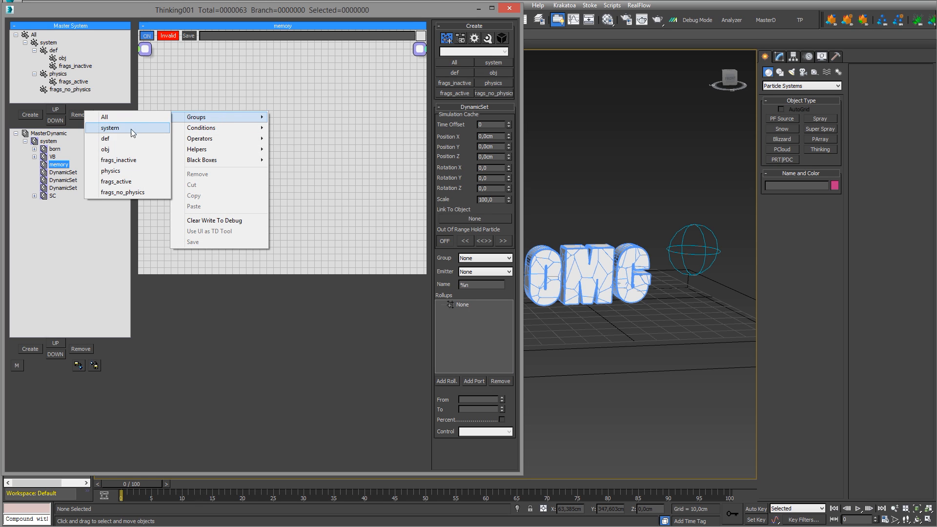
left_click(128, 160)
left_click_drag(253, 115, 204, 136)
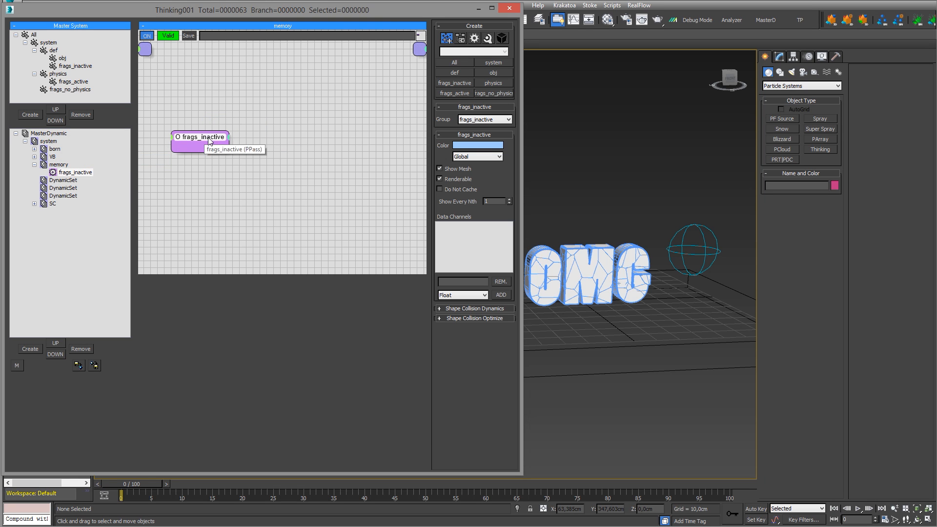
scroll(635, 280, "up", 3)
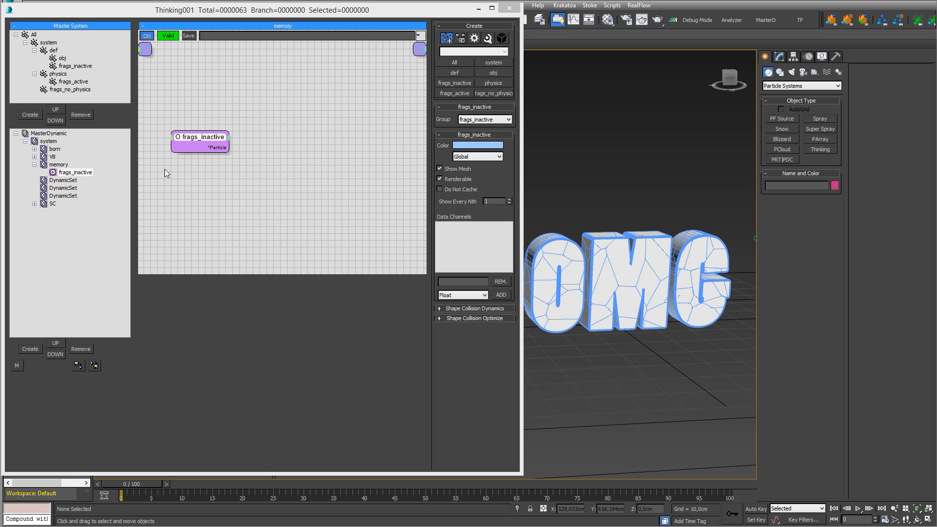
right_click(275, 140)
mouse_move(329, 166)
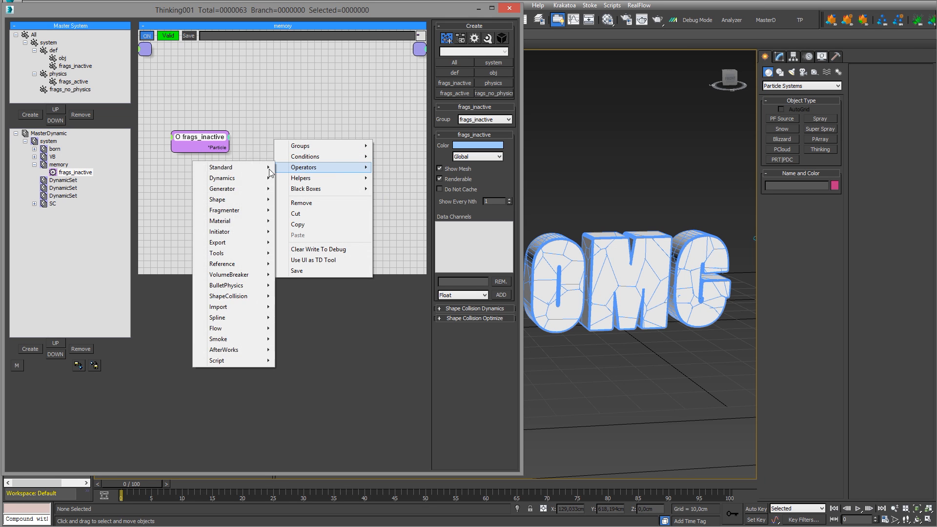
left_click(252, 119)
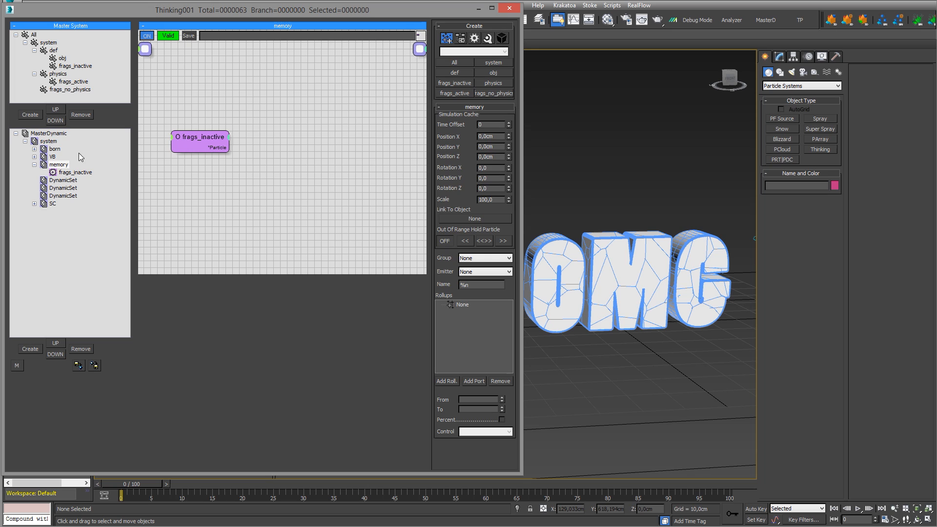
left_click(49, 142)
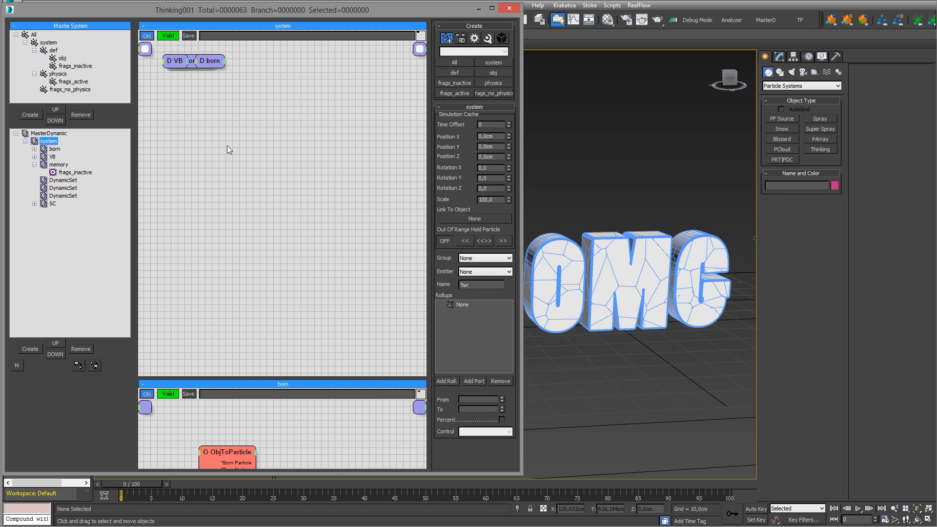
right_click(248, 127)
mouse_move(253, 132)
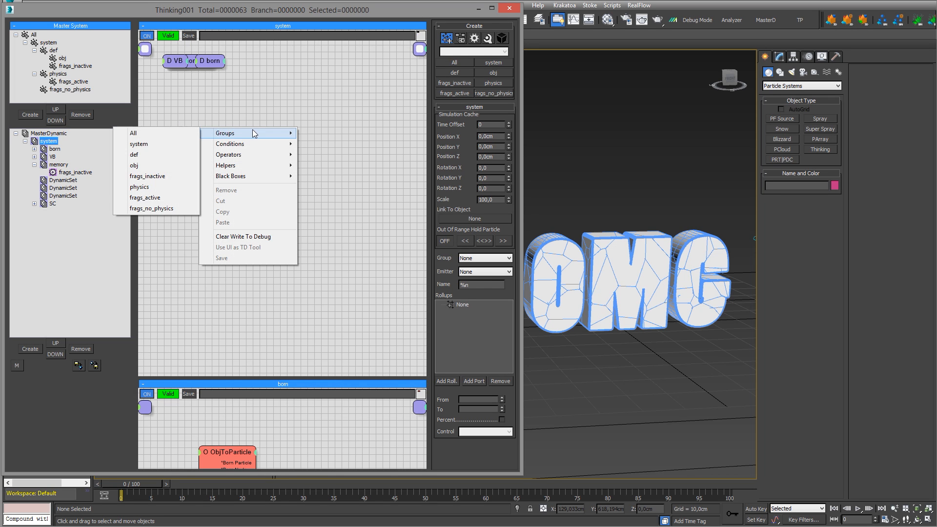
left_click(267, 106)
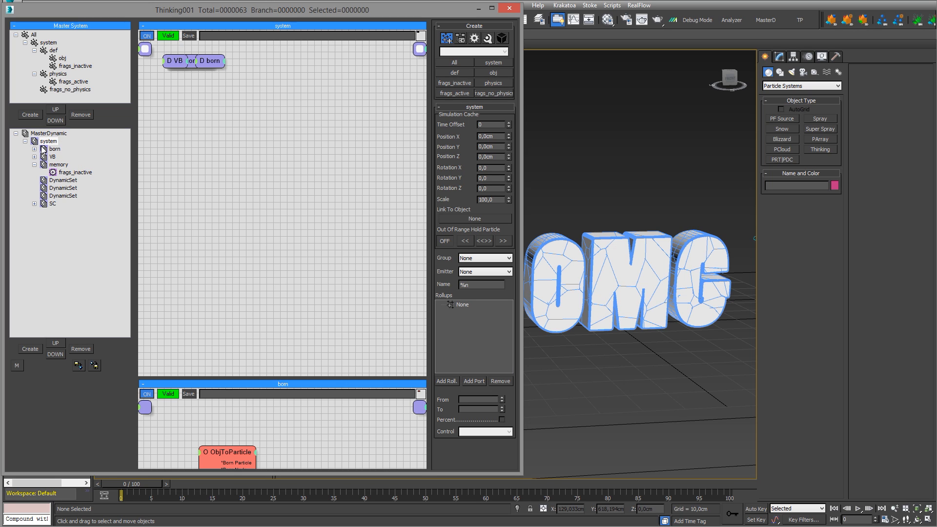
Add a standard Memory operator to the system set and move it to the top of the system branch in the dynamic tree.
right_click(261, 132)
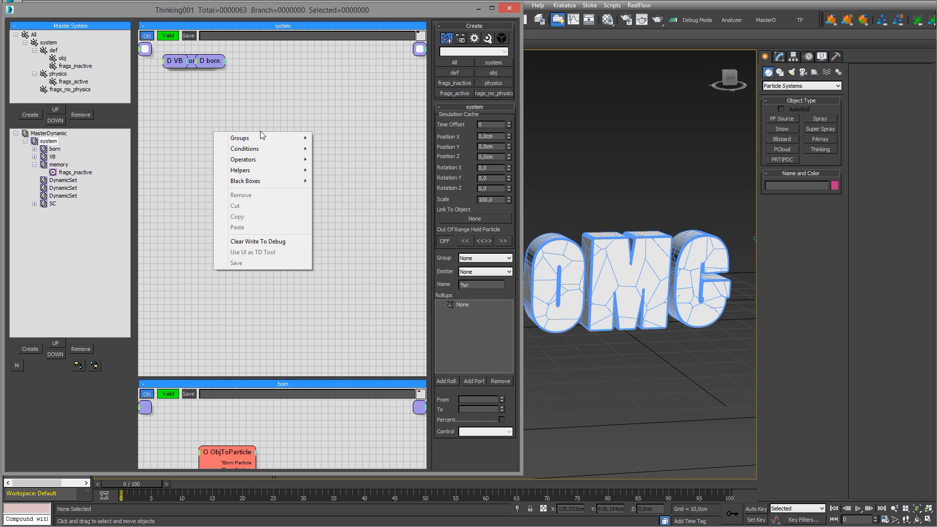
mouse_move(256, 160)
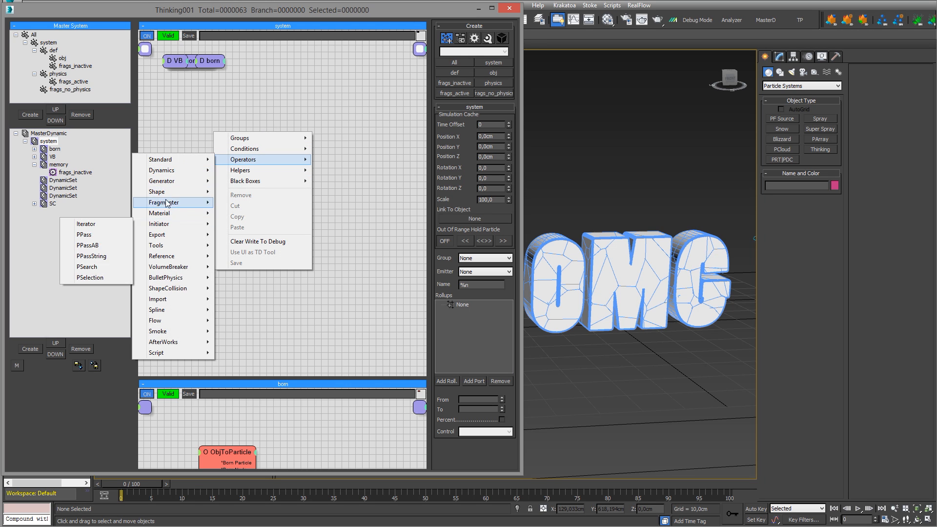
mouse_move(166, 159)
left_click(80, 234)
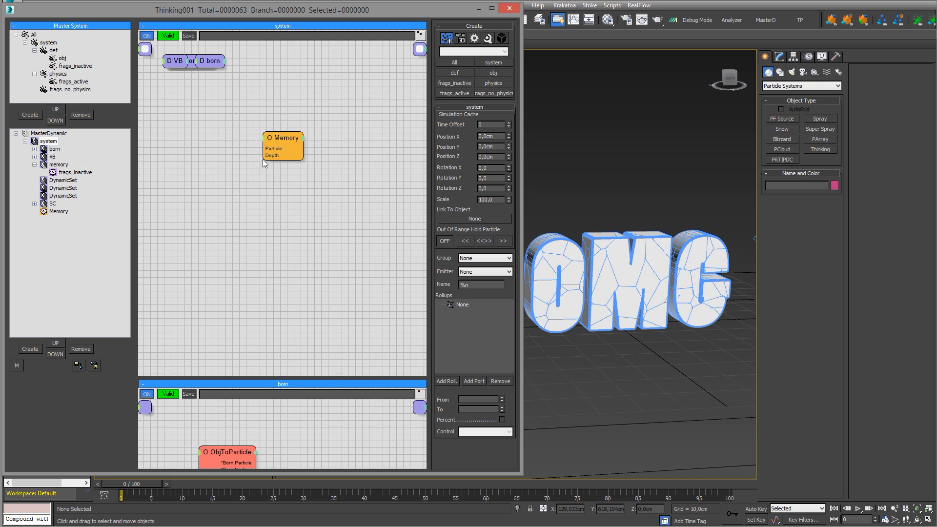
left_click_drag(58, 212, 60, 152)
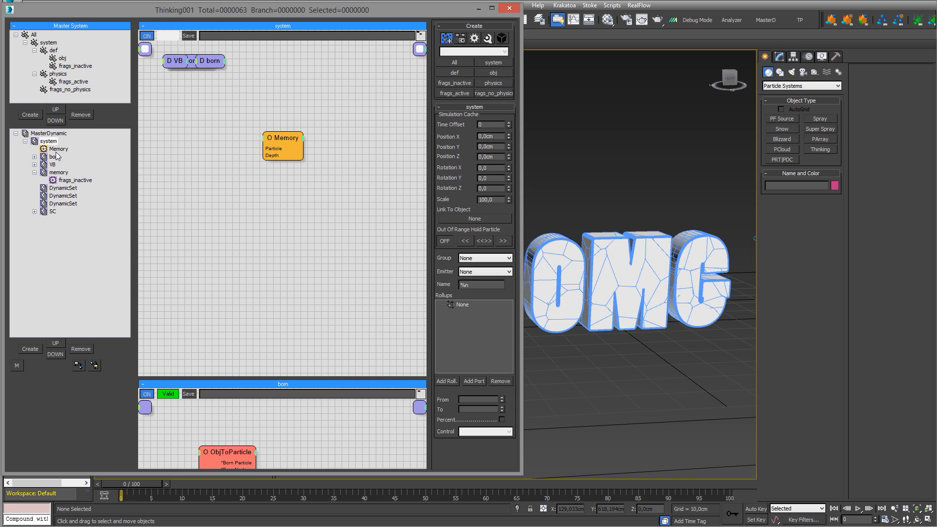
Rename the system set's Memory operator as MEMORY IMPORTARNT and place its node below the VB and born nodes.
left_click(64, 149)
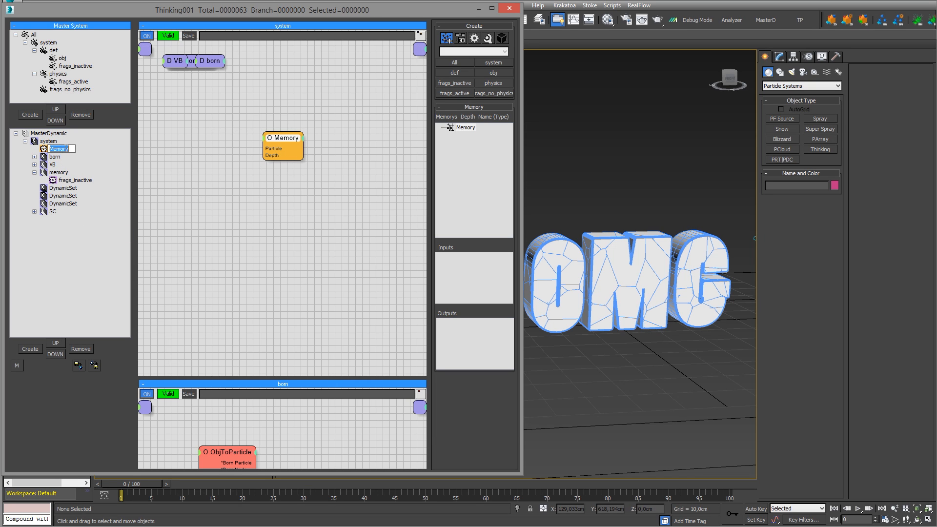
type("MEMORY IMPORTYANT")
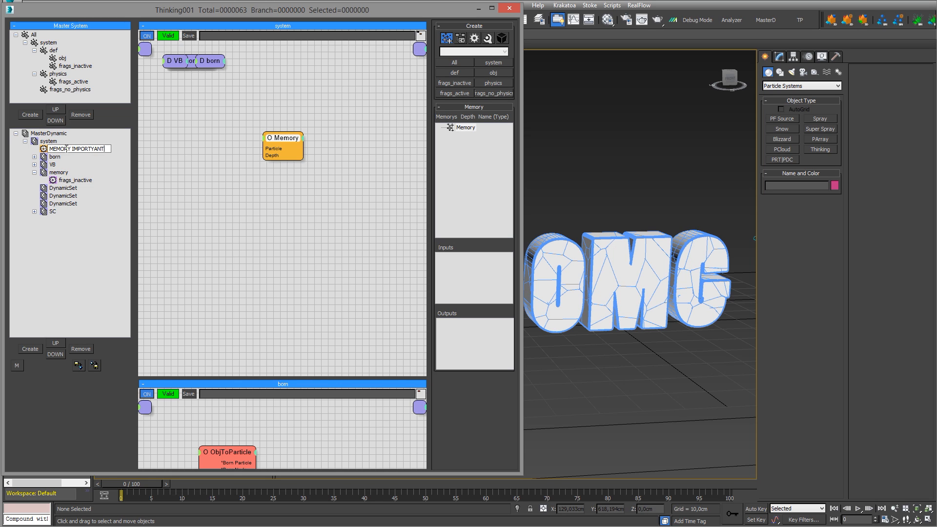
key("BackSpace")
key("BackSpace")
key("Return")
left_click_drag(318, 139, 258, 130)
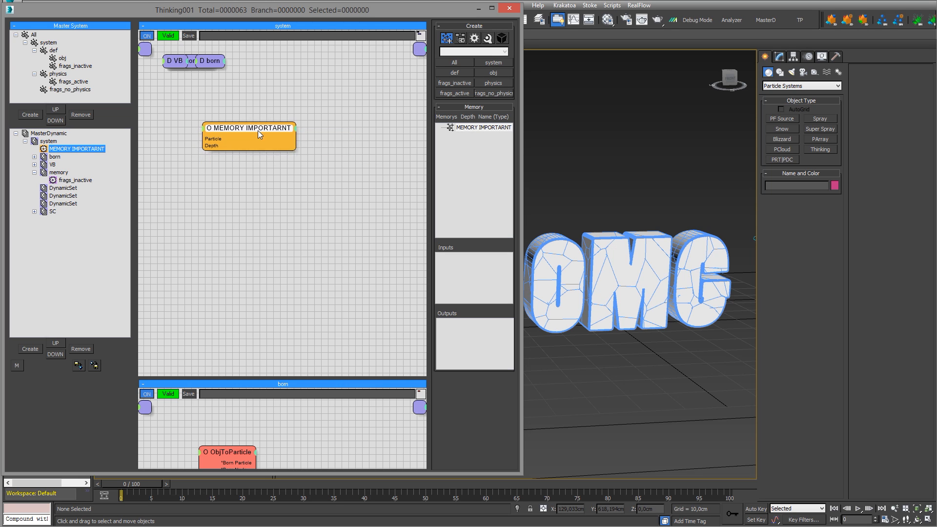
Define Position and Alignment entries in the MEMORY IMPORTARNT operator and nudge its node on the system canvas.
left_click(478, 127)
right_click(478, 128)
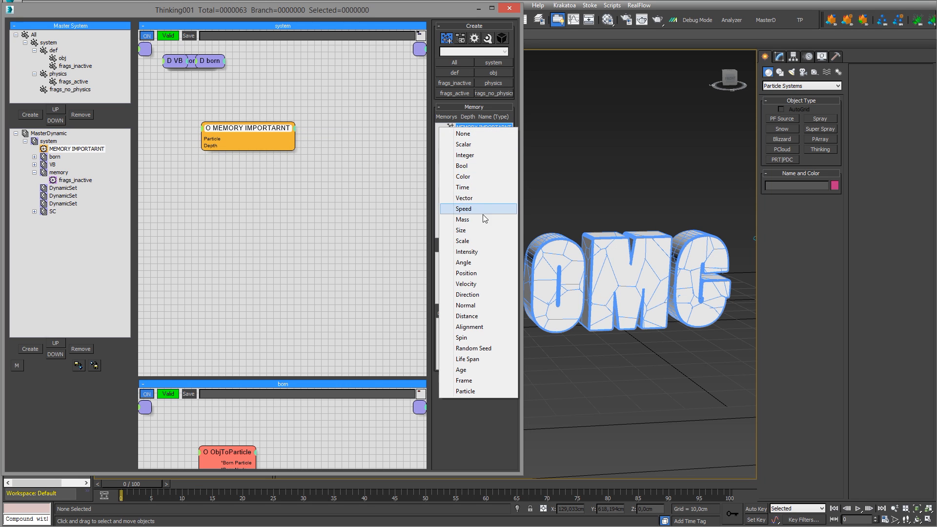
left_click(482, 274)
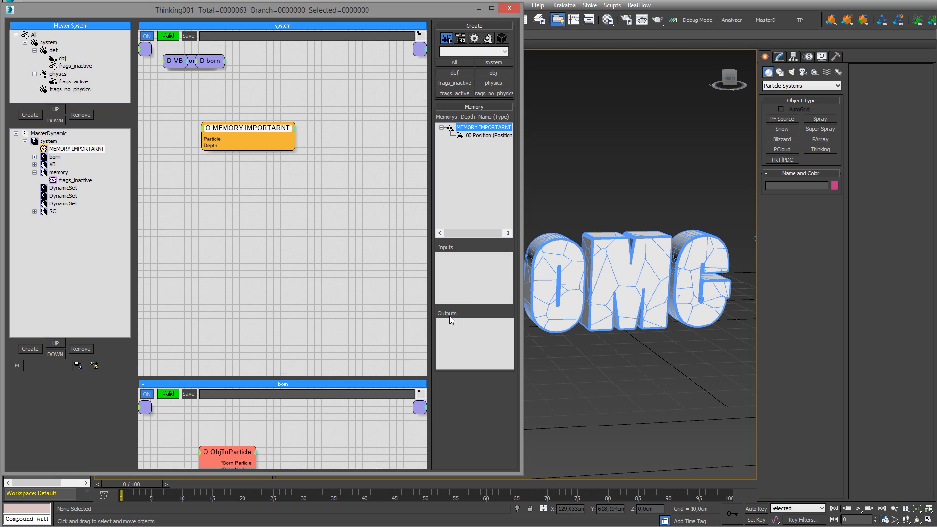
right_click(476, 127)
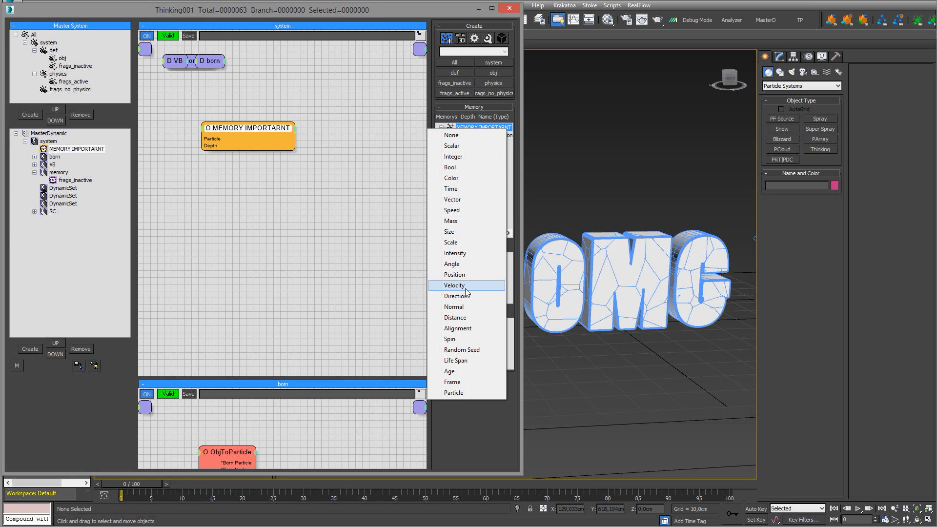
left_click(468, 327)
left_click(440, 339)
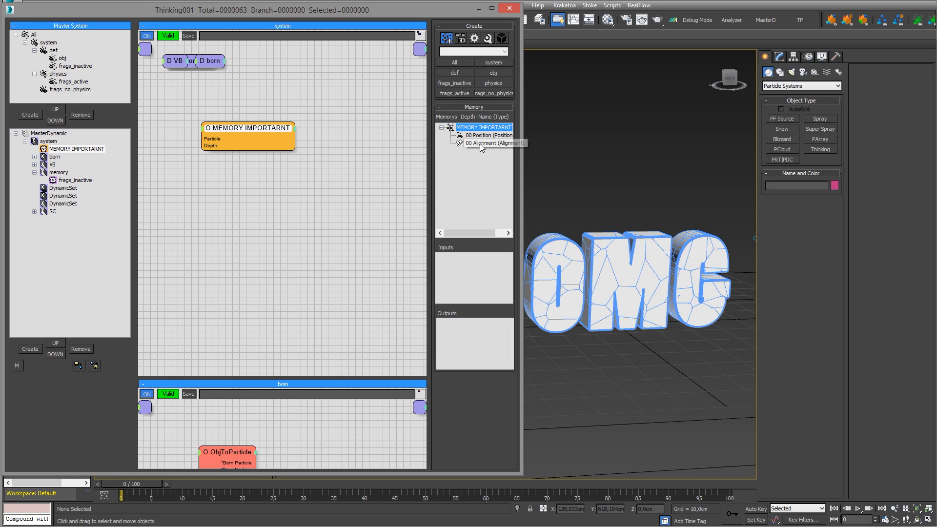
left_click(241, 185)
left_click_drag(247, 130, 237, 119)
Add a standard Memory operator beside the frags_inactive node in the memory dynamic set.
left_click(58, 172)
left_click(204, 142)
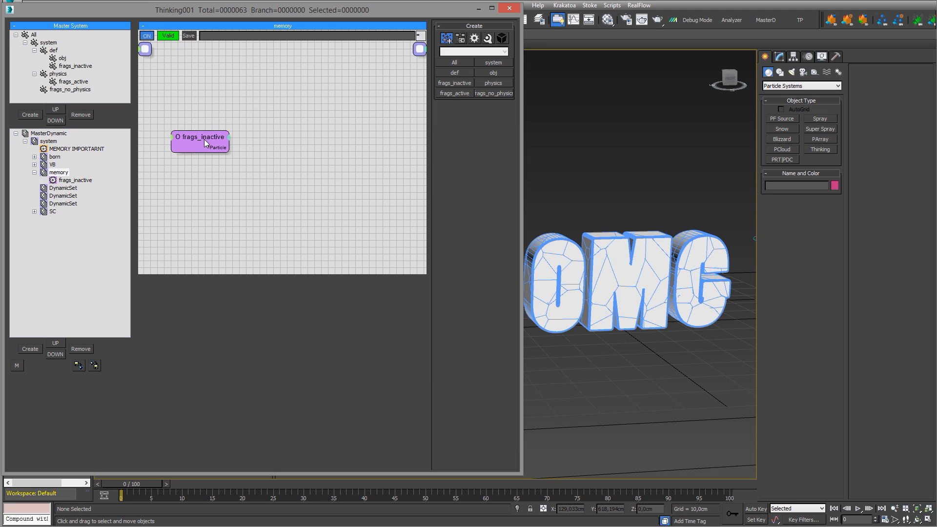
right_click(283, 132)
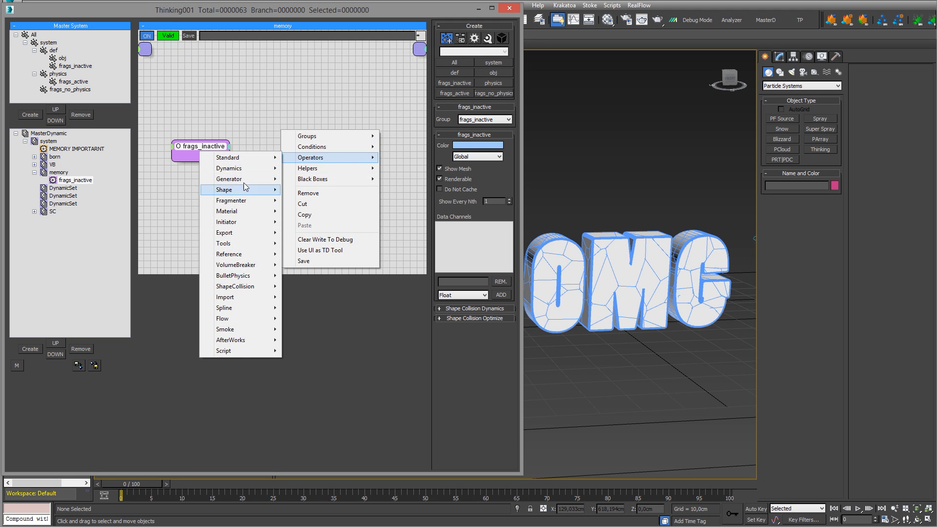
left_click(252, 150)
right_click(252, 150)
mouse_move(294, 166)
mouse_move(216, 168)
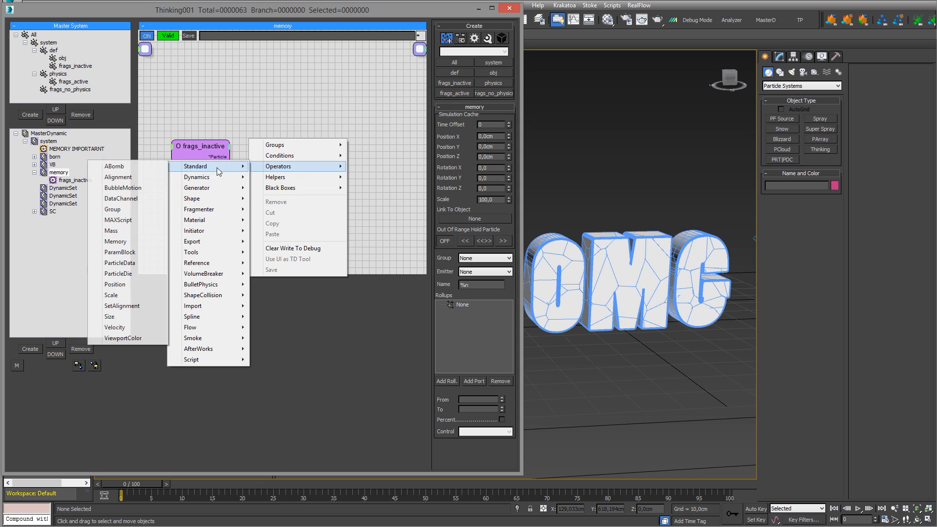
left_click(122, 241)
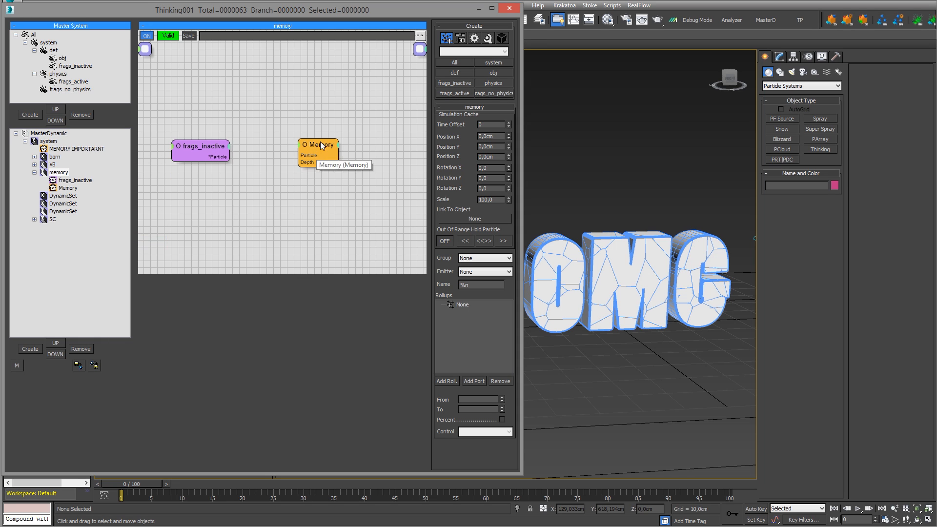
Assign the Position and Alignment entries of MEMORY IMPORTARNT as inputs of the memory set's Memory operator.
left_click(314, 164)
left_click_drag(477, 145, 465, 283)
left_click_drag(476, 151, 473, 295)
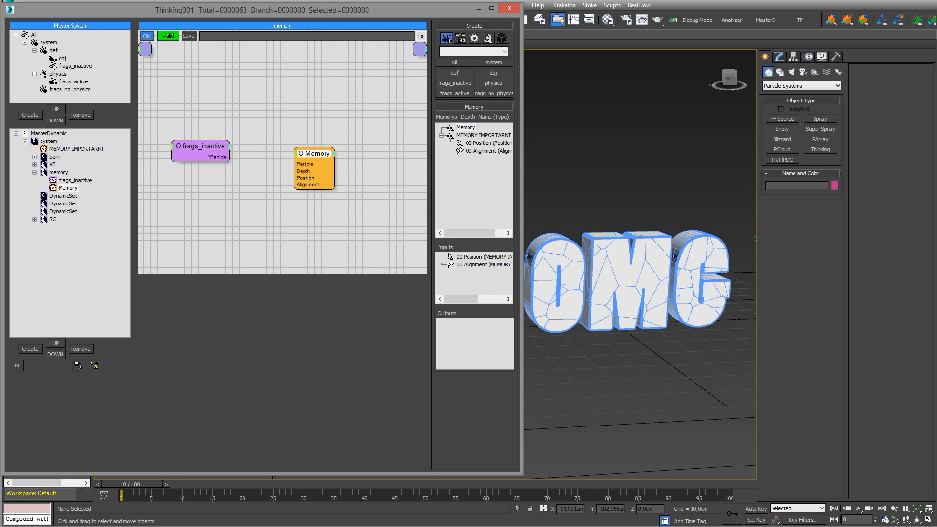
Connect the Particle, Position and Alignment outputs of frags_inactive to the matching inputs of the Memory node.
left_click_drag(301, 167, 230, 157)
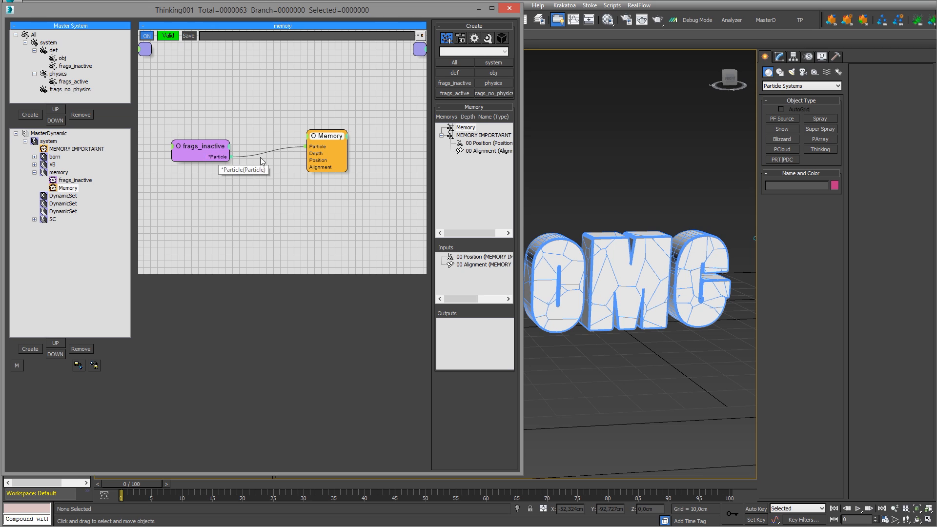
left_click_drag(318, 162, 230, 157)
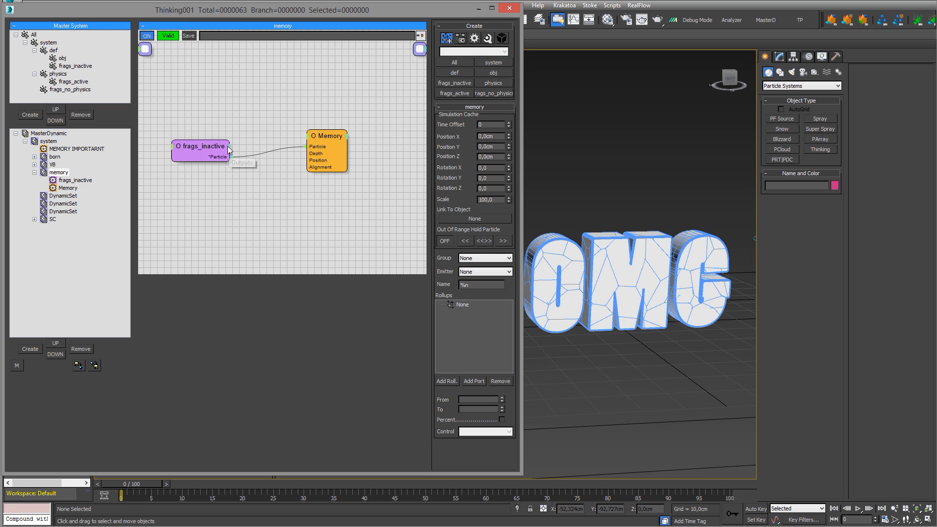
left_click(224, 166)
left_click(226, 157)
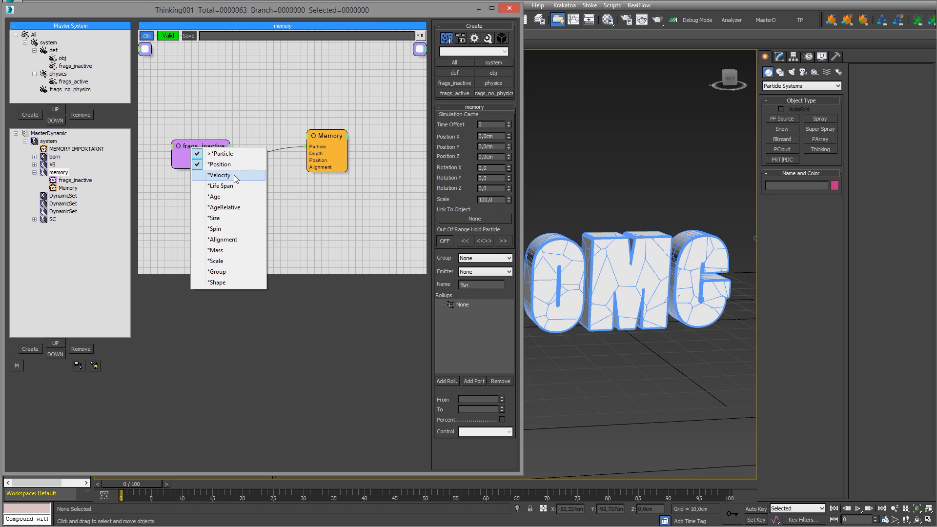
left_click(224, 239)
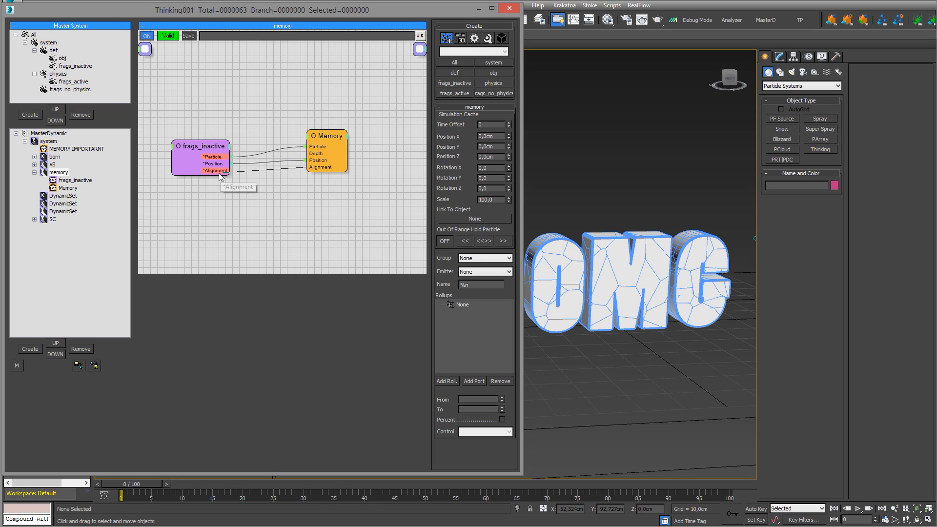
Move the frags_inactive and Memory nodes lower on the memory canvas, roughly level with each other, leaving room above them.
left_click_drag(332, 138, 326, 148)
left_click_drag(206, 148, 206, 162)
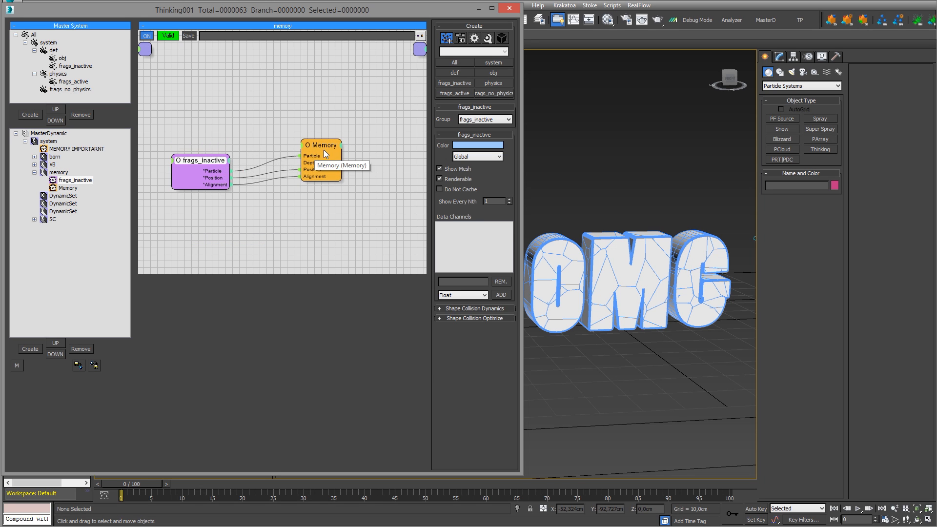
left_click_drag(325, 152, 327, 158)
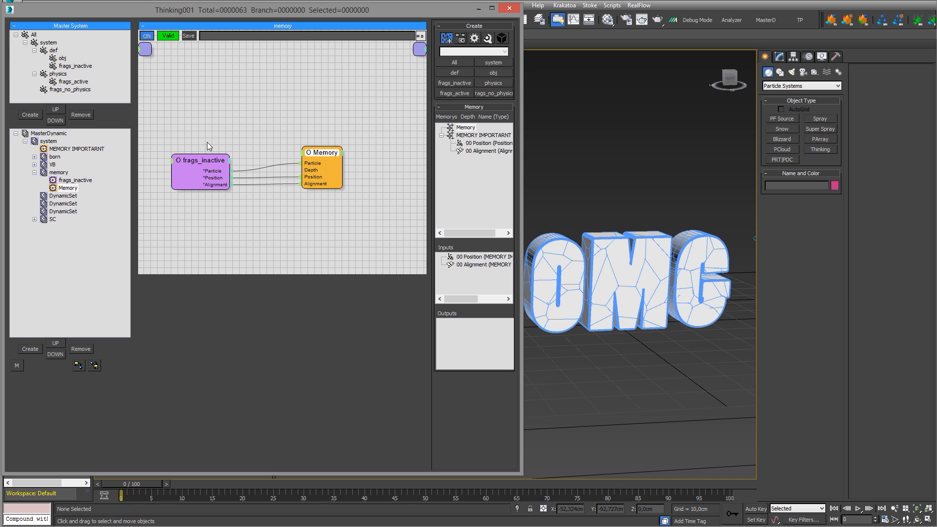
left_click_drag(207, 163, 209, 168)
left_click_drag(326, 154, 327, 164)
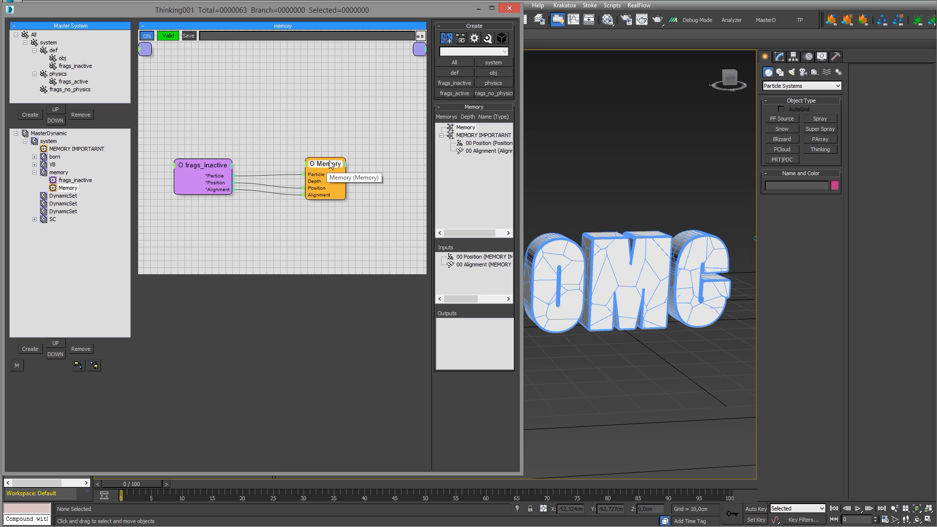
mouse_move(329, 166)
left_mouse_down()
mouse_move(337, 157)
mouse_move(334, 168)
left_mouse_up()
left_click(194, 171)
left_click_drag(194, 171, 200, 184)
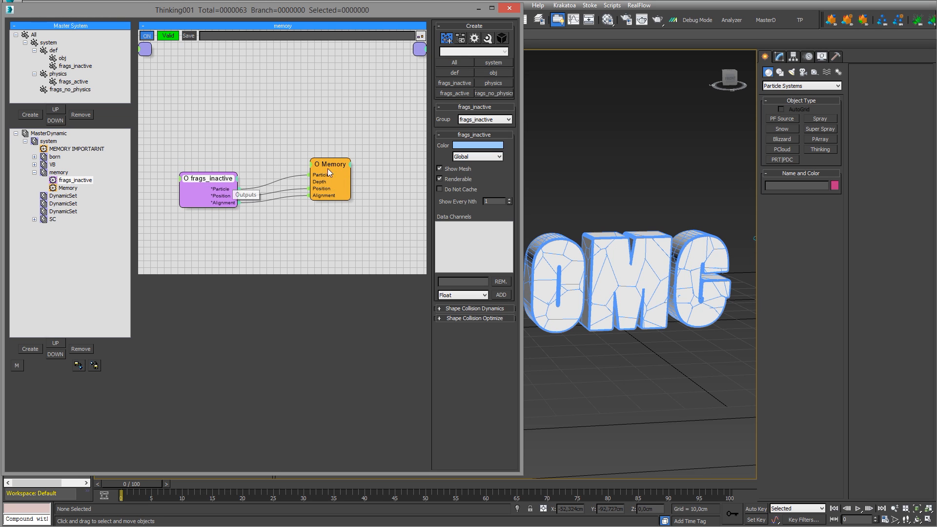
left_click(336, 165)
left_click_drag(336, 165, 338, 168)
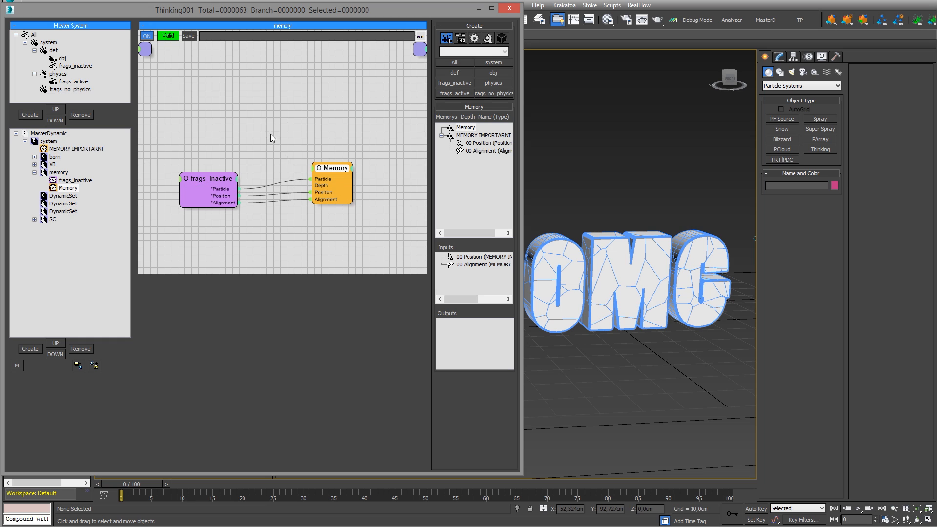
Add a TimeInterval condition above frags_inactive and connect its output to the Memory node's ON input.
right_click(200, 91)
left_click(379, 112)
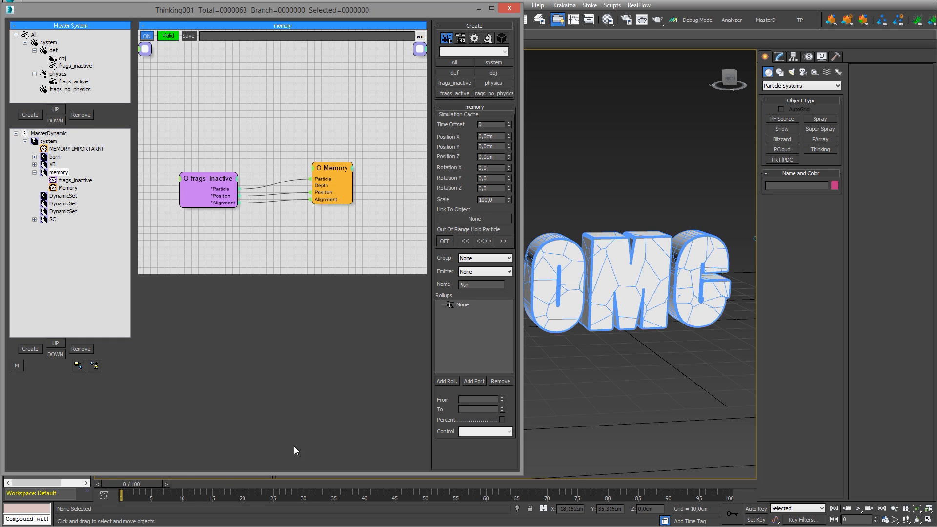
right_click(243, 85)
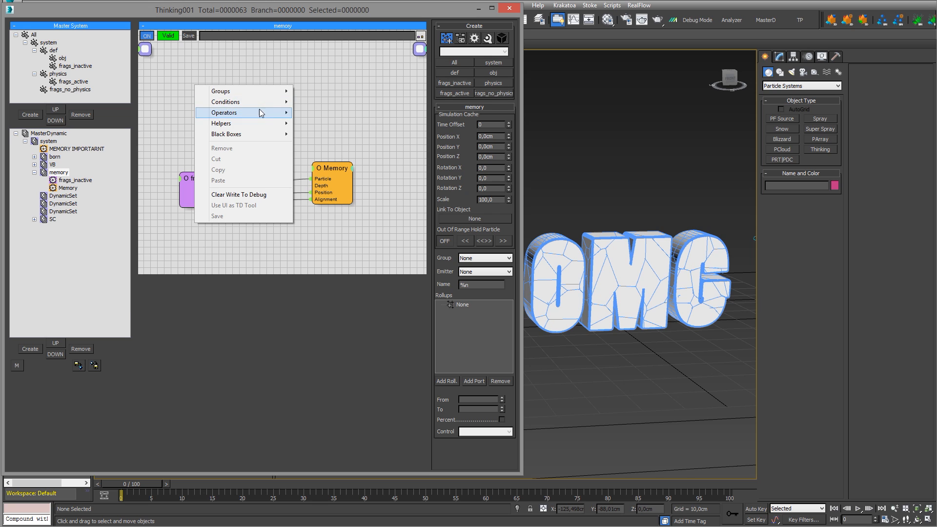
mouse_move(244, 102)
mouse_move(156, 101)
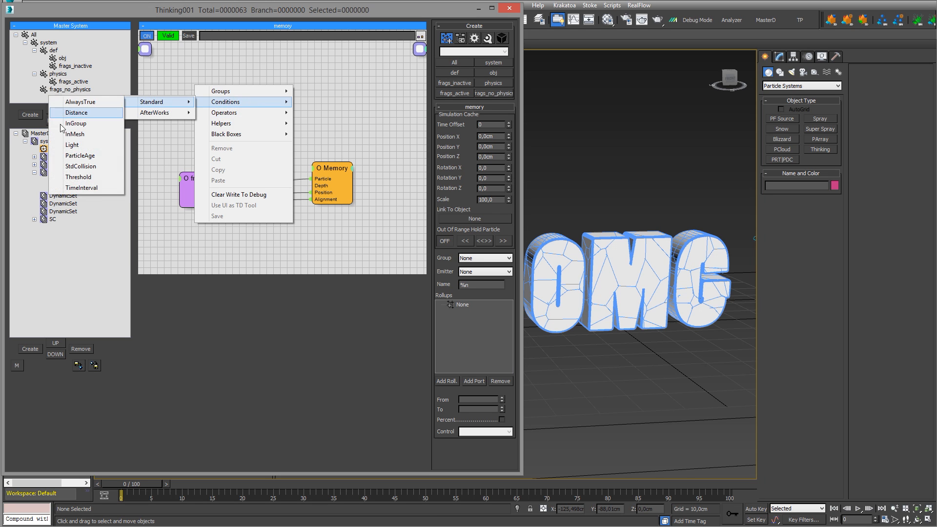
left_click(81, 188)
left_click_drag(296, 101, 262, 120)
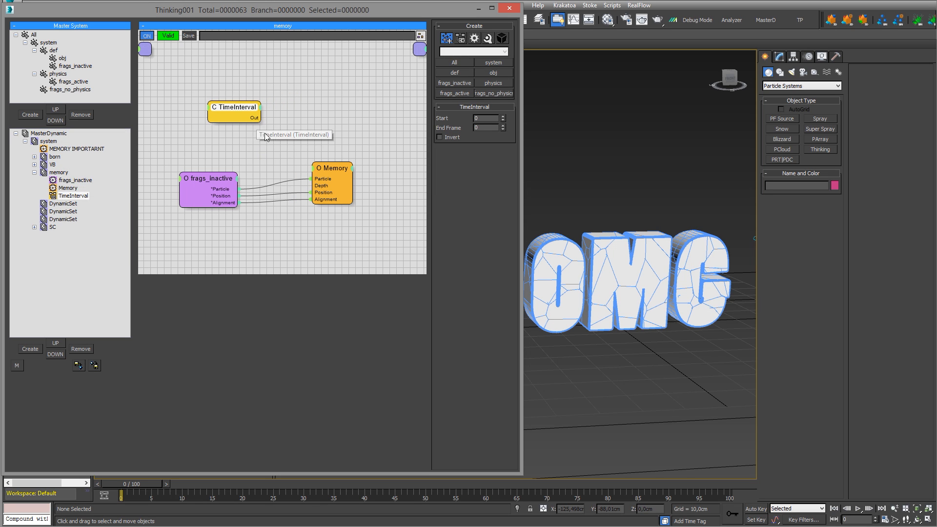
left_click(314, 167)
left_click(320, 180)
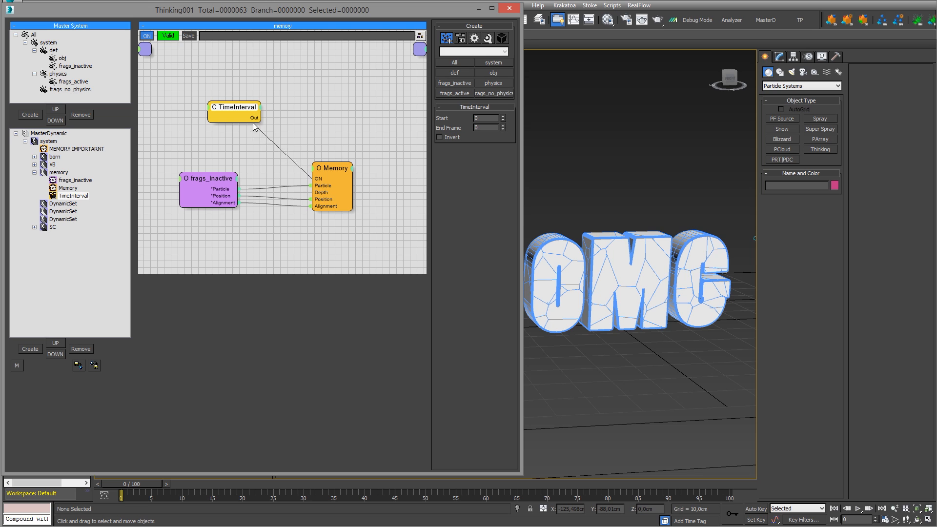
right_click(282, 98)
mouse_move(299, 114)
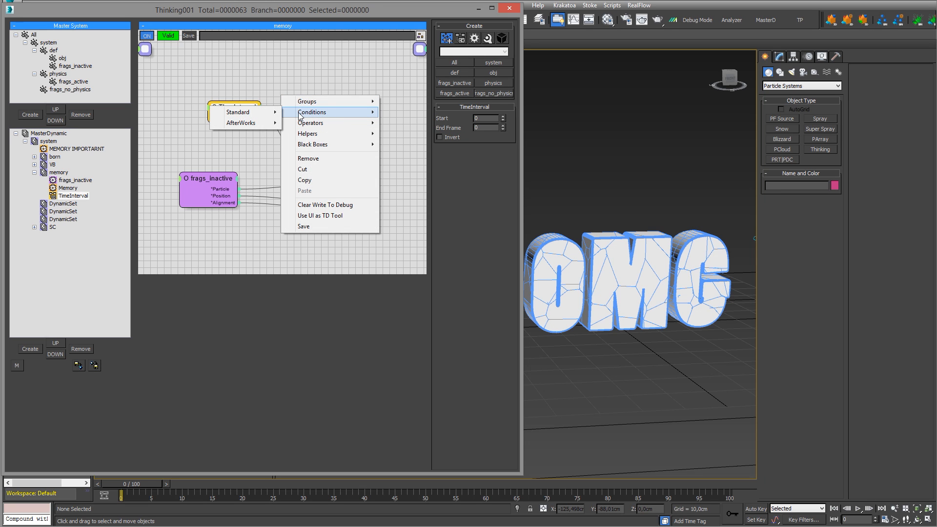
mouse_move(244, 113)
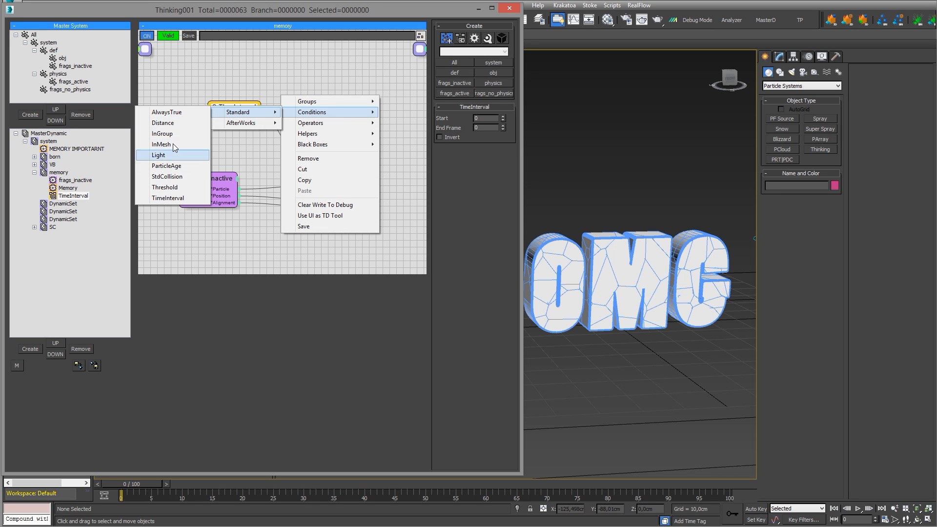
left_click(206, 71)
Tidy the memory canvas with TimeInterval above frags_inactive and the Memory node beside them.
left_click_drag(239, 113, 222, 124)
left_click_drag(350, 185, 341, 188)
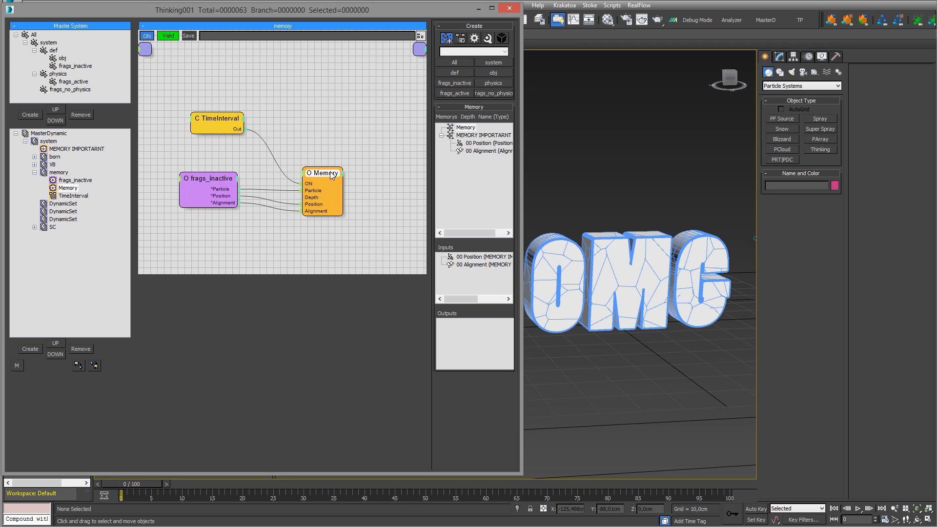
left_click_drag(206, 181, 204, 184)
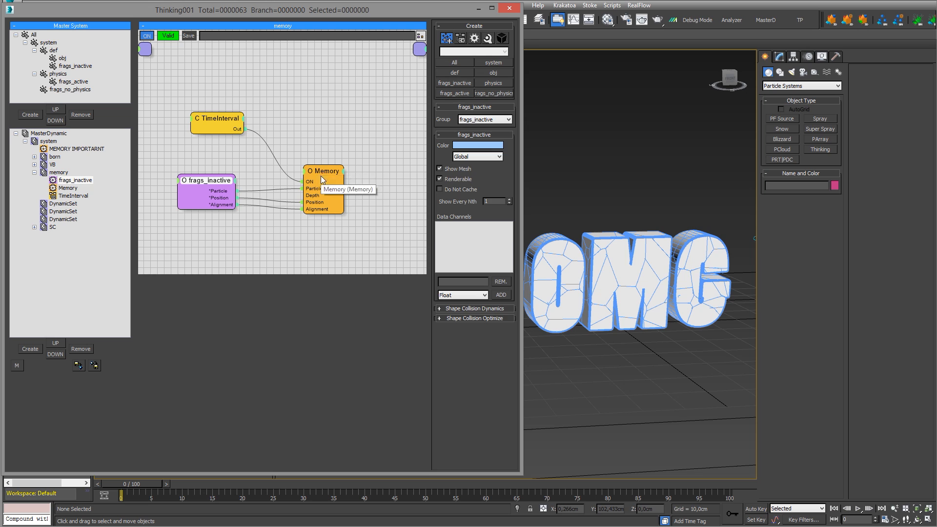
left_click_drag(321, 176, 329, 167)
left_click_drag(219, 182, 230, 179)
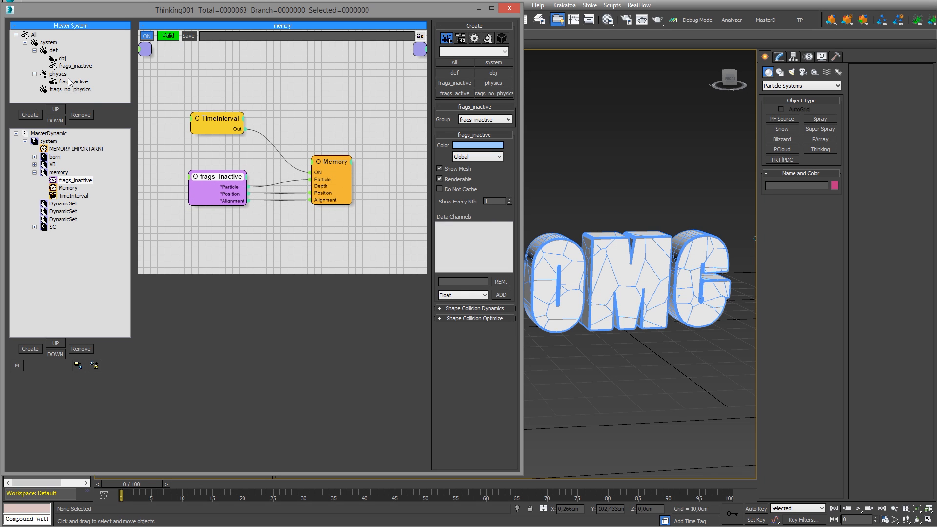
Rename the empty DynamicSet directly below memory as activators.
left_click(34, 173)
left_click(60, 181)
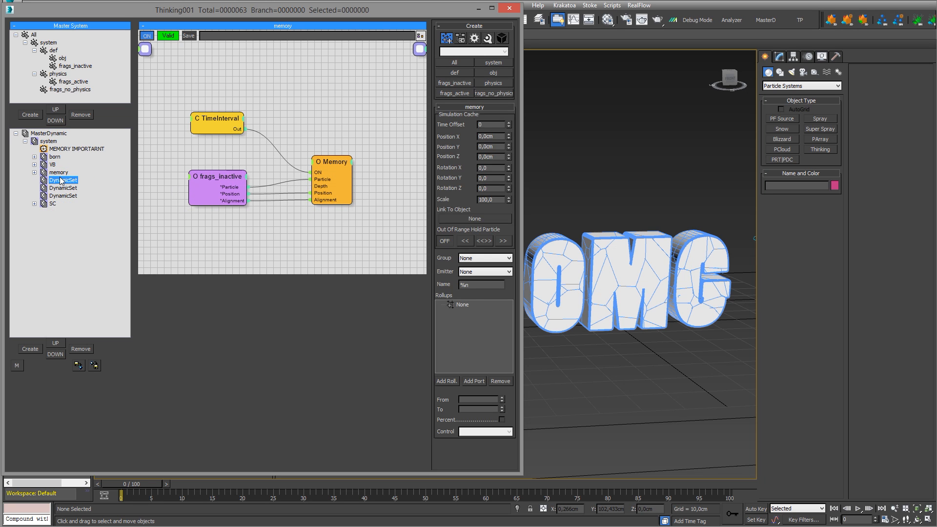
key("F2")
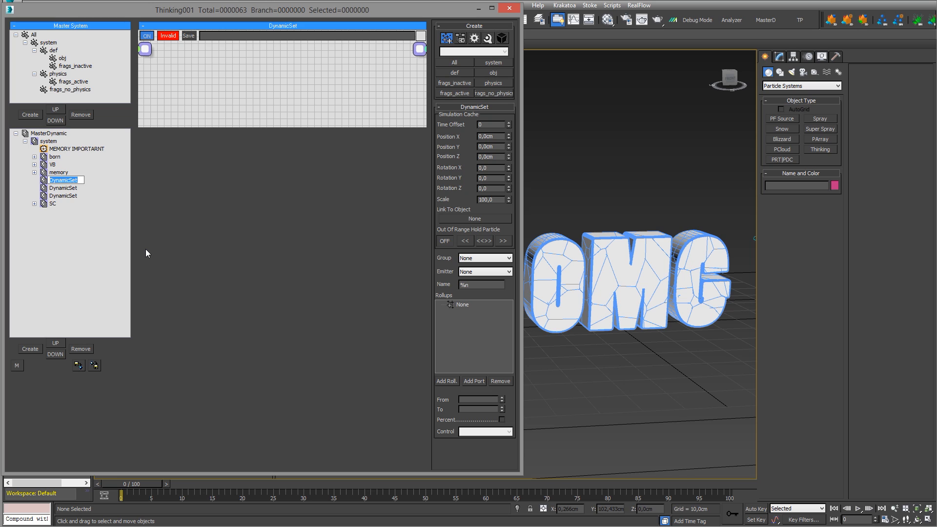
type("ACTIVATOR")
key("Return")
type("activart")
key("BackSpace")
type("tors")
key("Return")
left_click(63, 181)
key("Return")
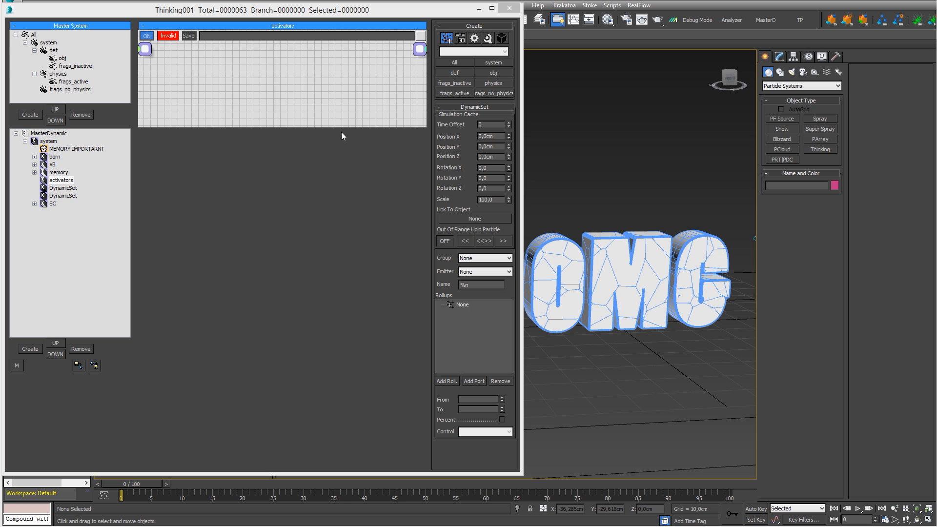
Enlarge the activators canvas and place a frags_inactive group node in its upper left area.
left_click_drag(342, 127, 332, 371)
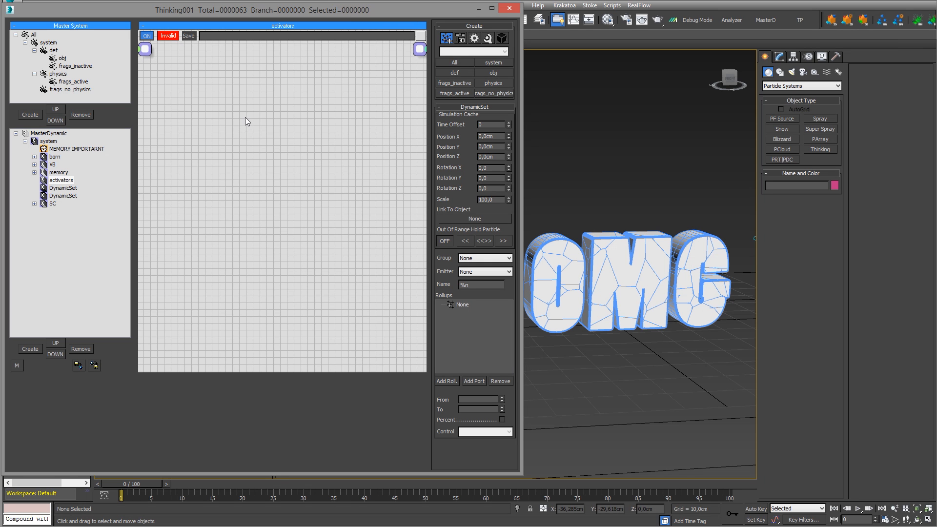
mouse_move(680, 275)
middle_mouse_down()
mouse_move(632, 263)
mouse_move(669, 262)
middle_mouse_up()
scroll(637, 261, "down", 3)
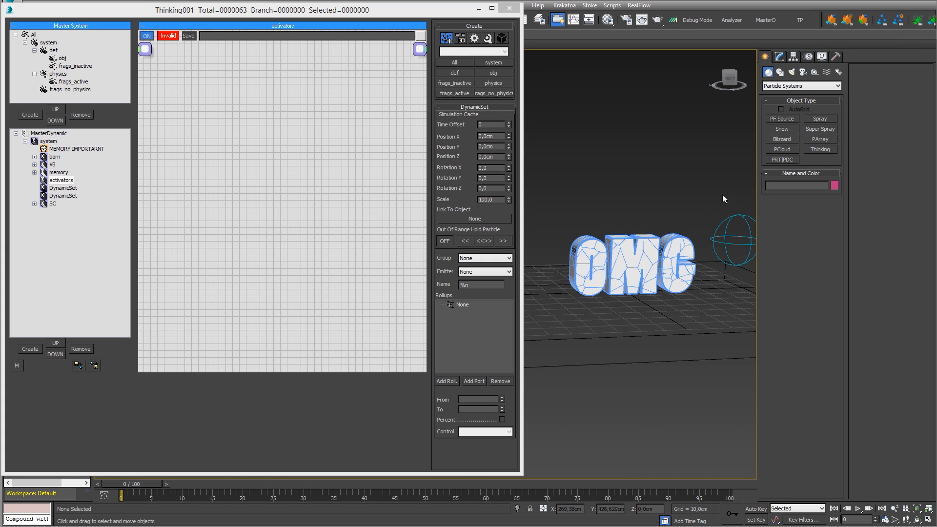
left_click(752, 219)
right_click(232, 100)
mouse_move(232, 130)
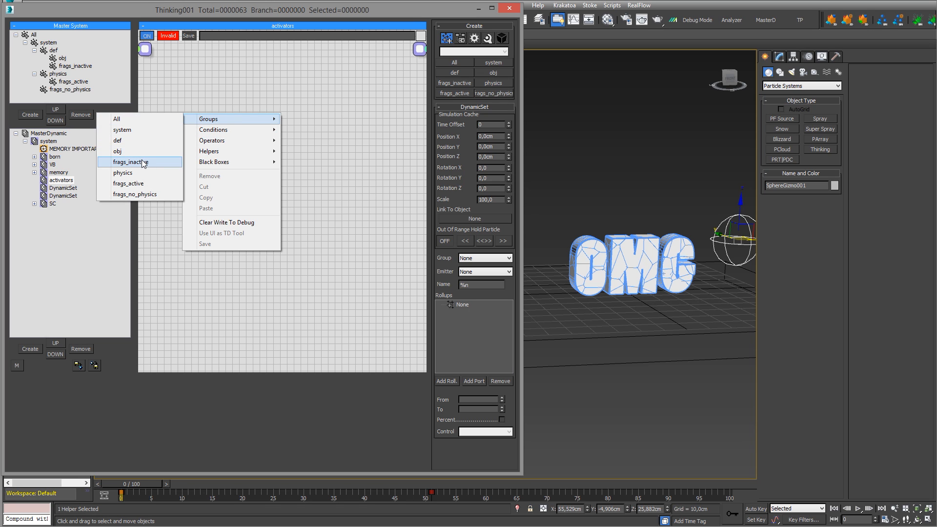
left_click(148, 163)
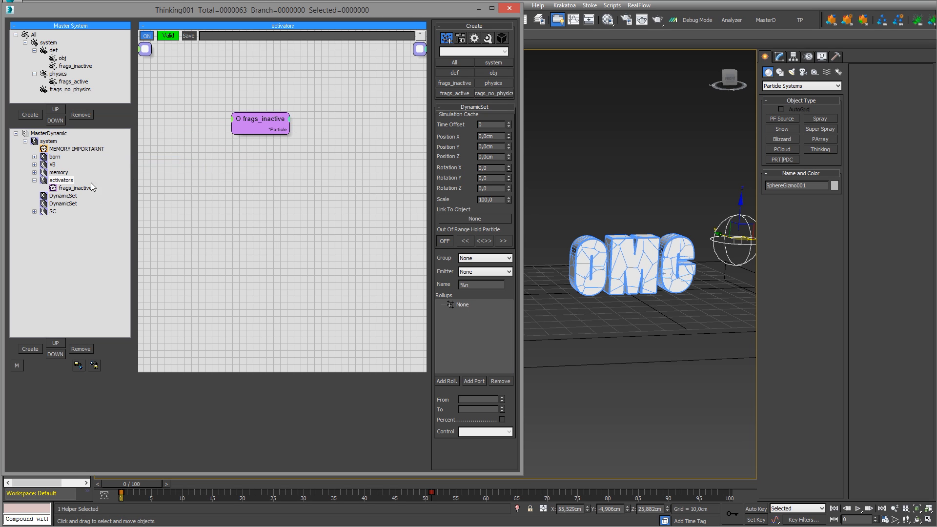
left_click(58, 172)
left_click(219, 177)
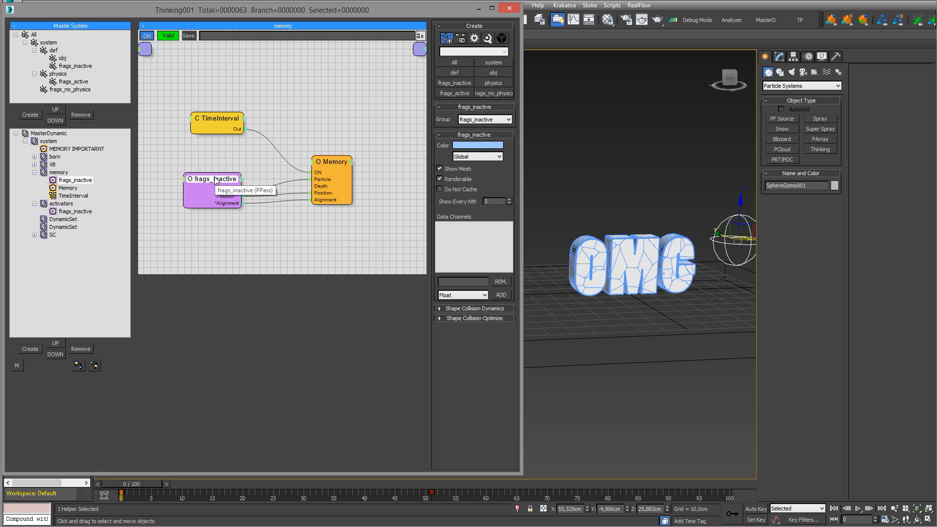
left_click(61, 205)
left_click_drag(260, 124, 216, 139)
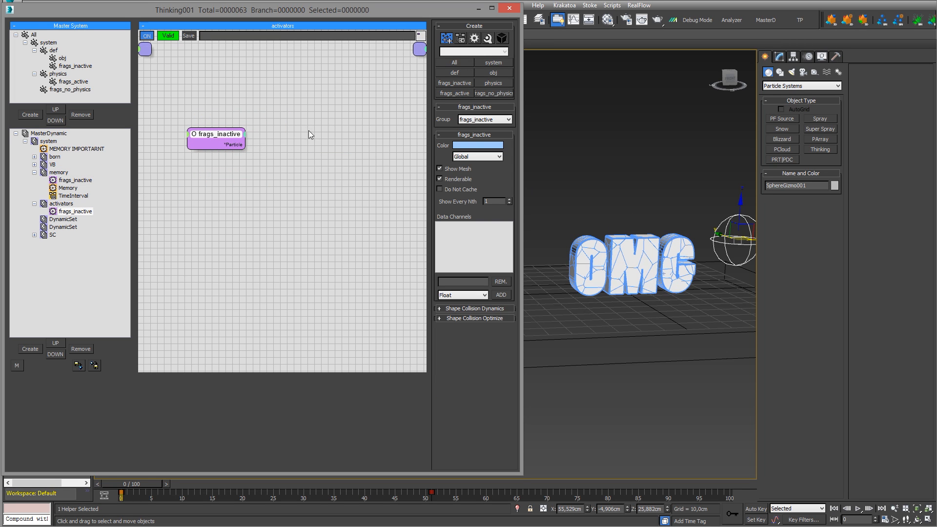
Add a standard Distance condition beside the frags_inactive node on the activators canvas.
right_click(286, 127)
mouse_move(344, 144)
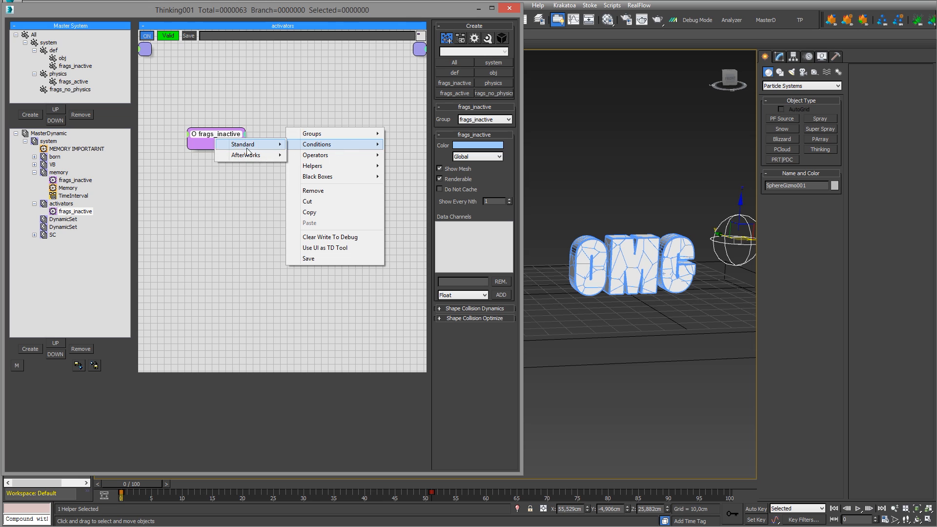
mouse_move(251, 144)
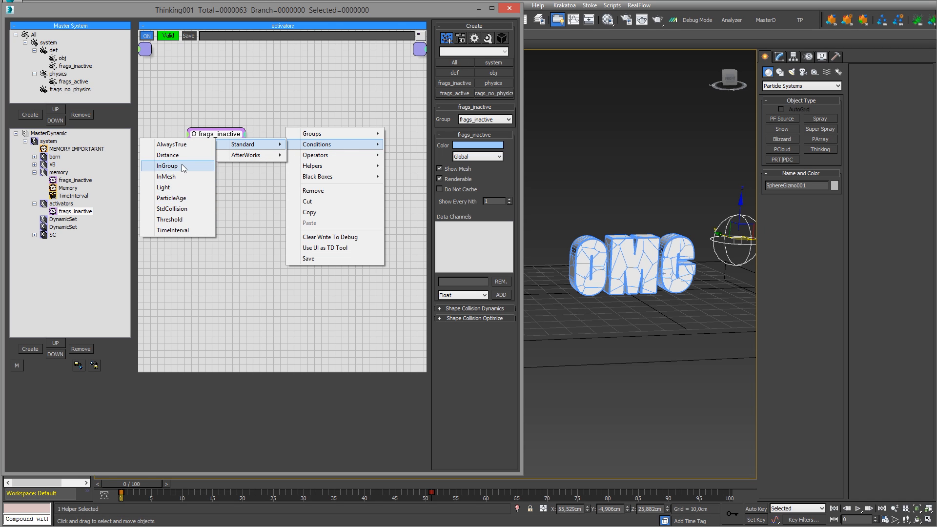
left_click(194, 155)
left_click_drag(359, 136, 303, 141)
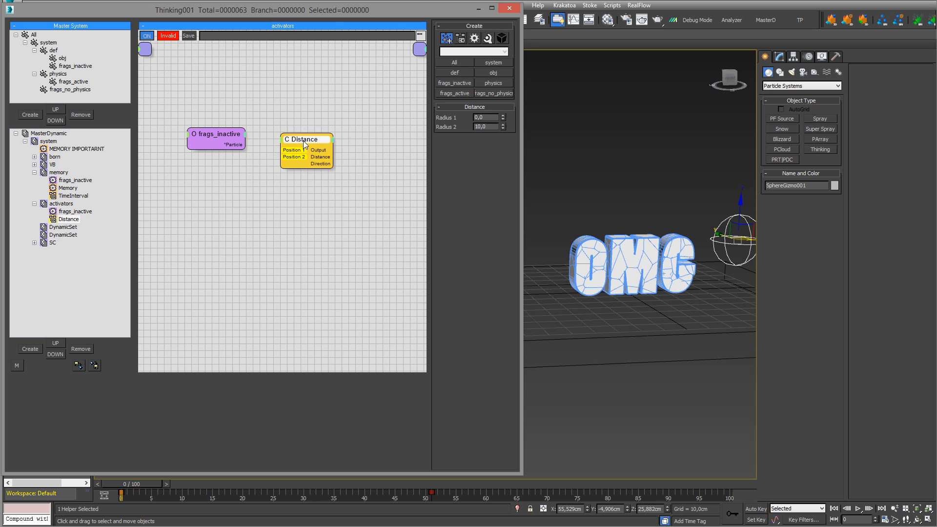
Add a Node helper to the activators canvas and place it below frags_inactive.
left_click(237, 201)
double_click(248, 204)
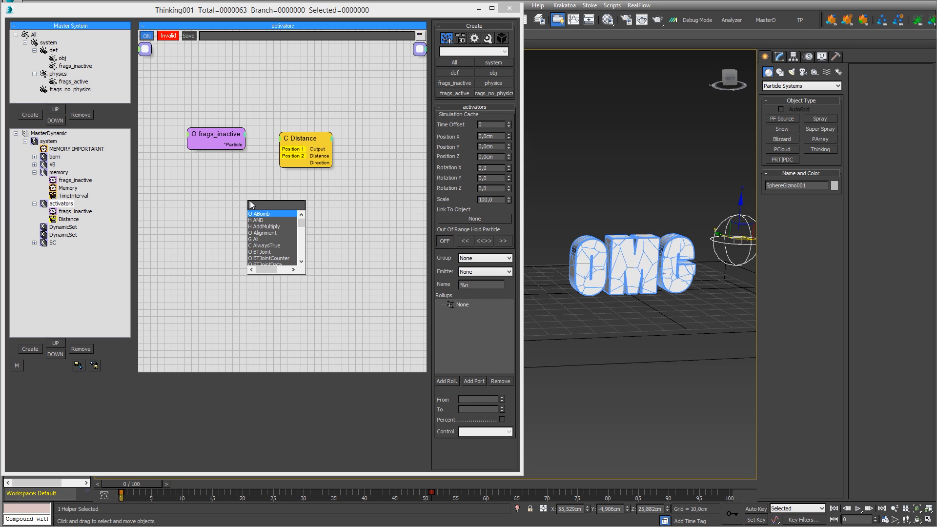
type("node")
key("Return")
left_click_drag(274, 201, 217, 190)
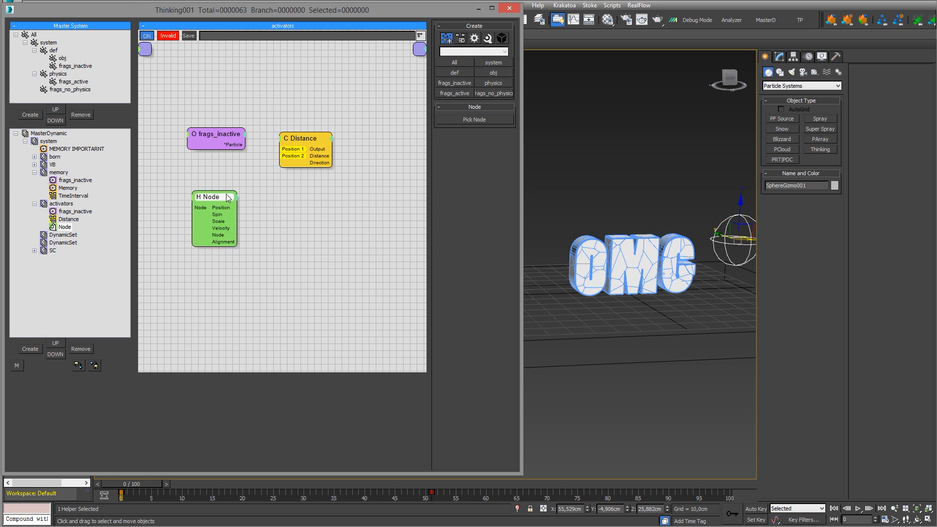
right_click(265, 209)
mouse_move(315, 247)
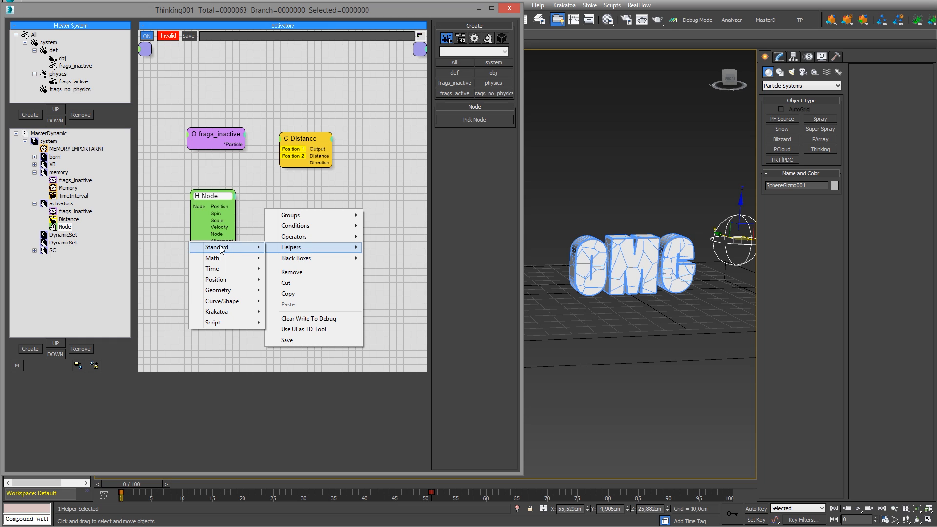
mouse_move(222, 248)
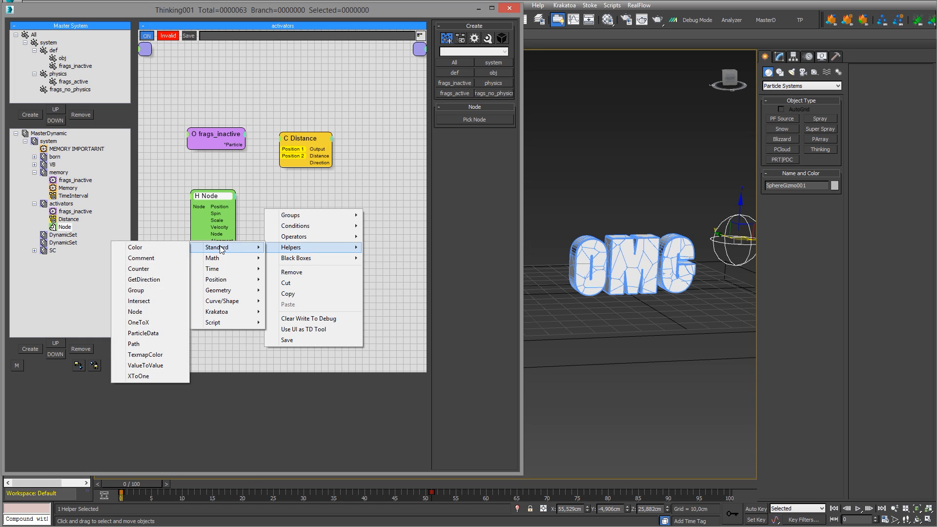
left_click(327, 186)
Connect frags_inactive's Particle output to Distance's Position 1 and the Node helper's Position output to Position 2, moving the nodes closer together.
left_click_drag(220, 210, 234, 143)
left_click_drag(324, 139, 295, 169)
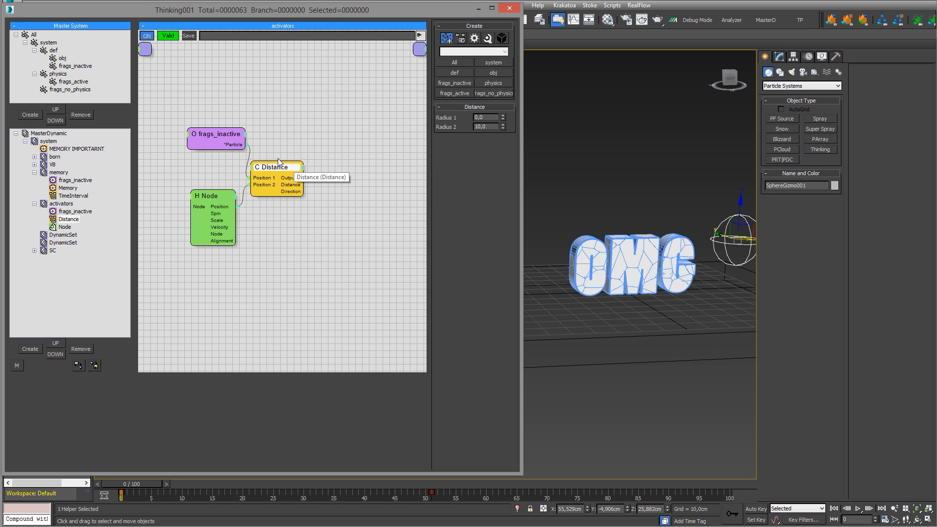
left_click_drag(212, 200, 197, 179)
left_click_drag(219, 136, 195, 132)
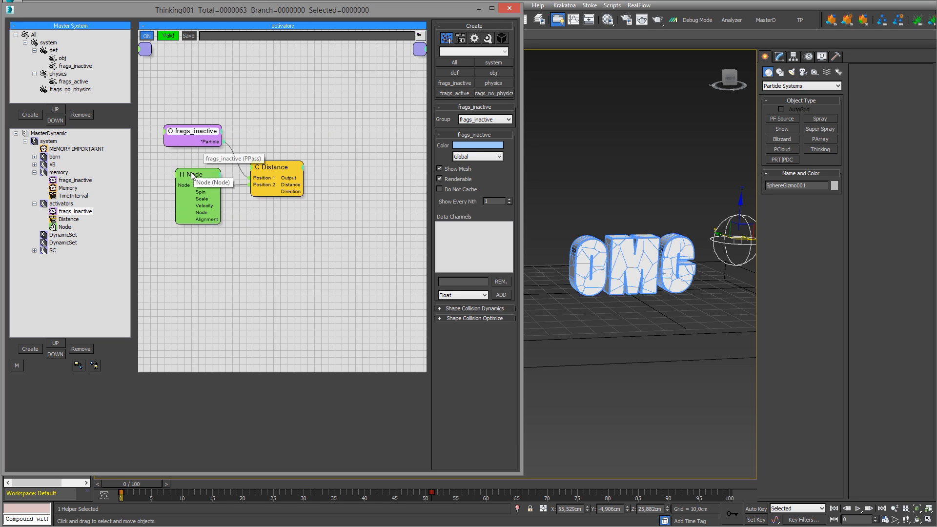
Collapse the Node helper to its connected Position output and tidy the three activators nodes, leaving room beside Distance.
double_click(191, 173)
double_click(192, 176)
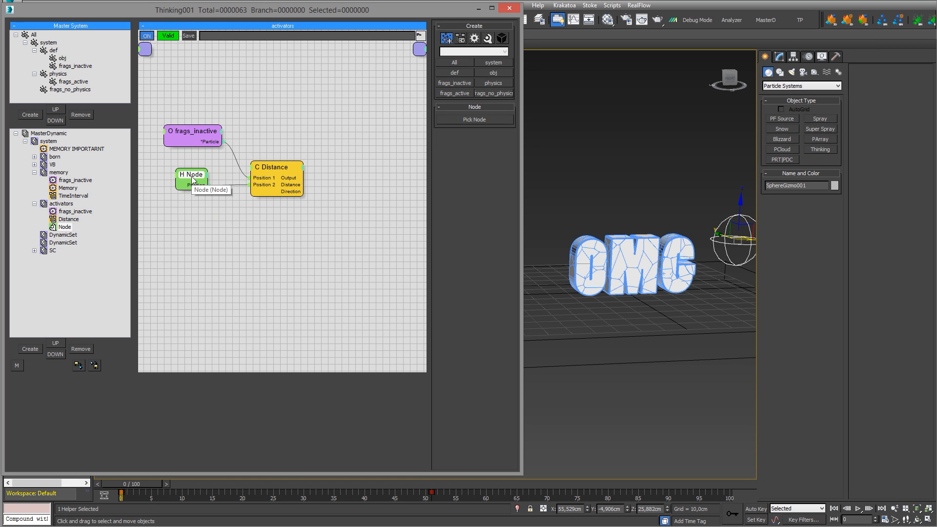
left_click(283, 167)
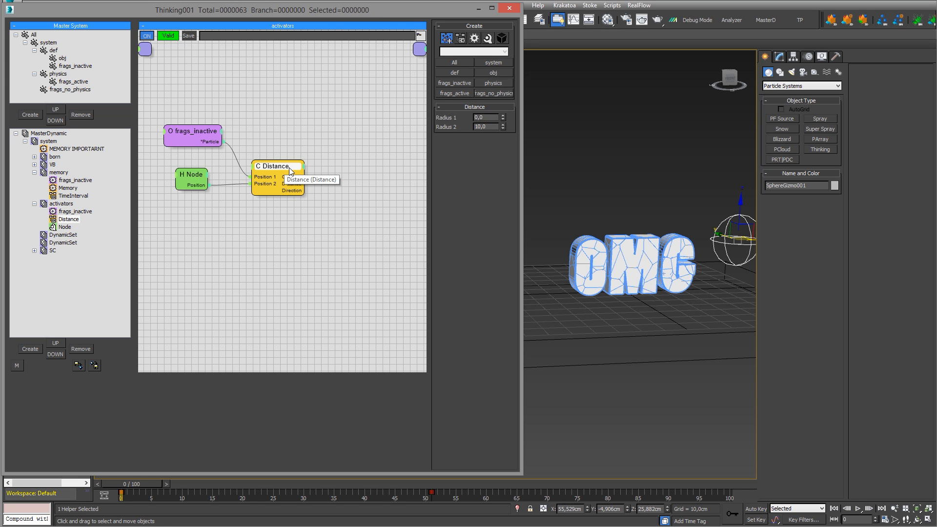
left_click(282, 168)
left_click_drag(283, 168, 276, 166)
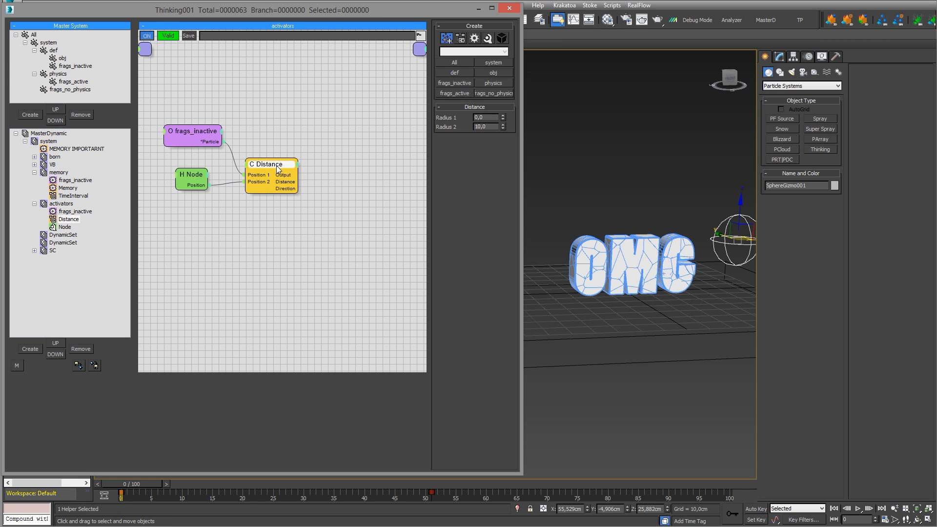
mouse_move(354, 199)
middle_mouse_down()
mouse_move(328, 195)
mouse_move(339, 208)
middle_mouse_up()
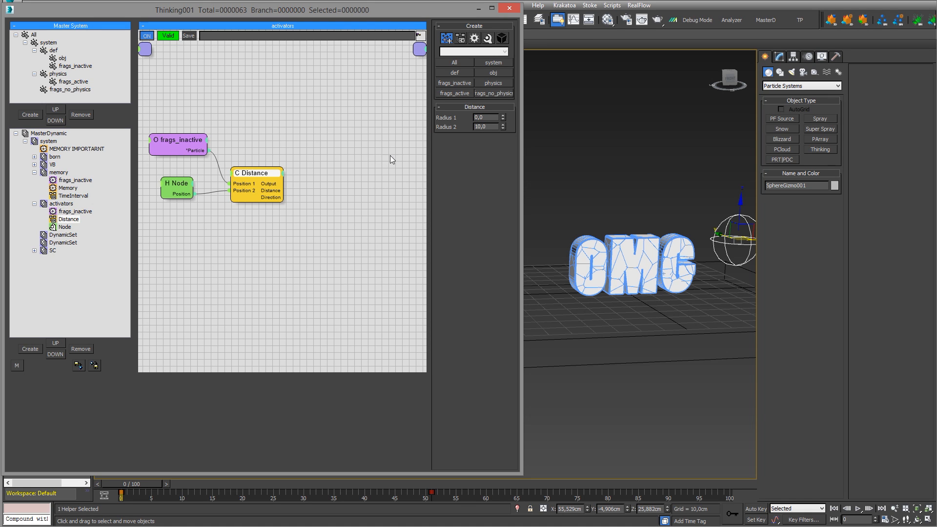
mouse_move(179, 142)
left_mouse_down()
mouse_move(195, 141)
mouse_move(186, 140)
left_mouse_up()
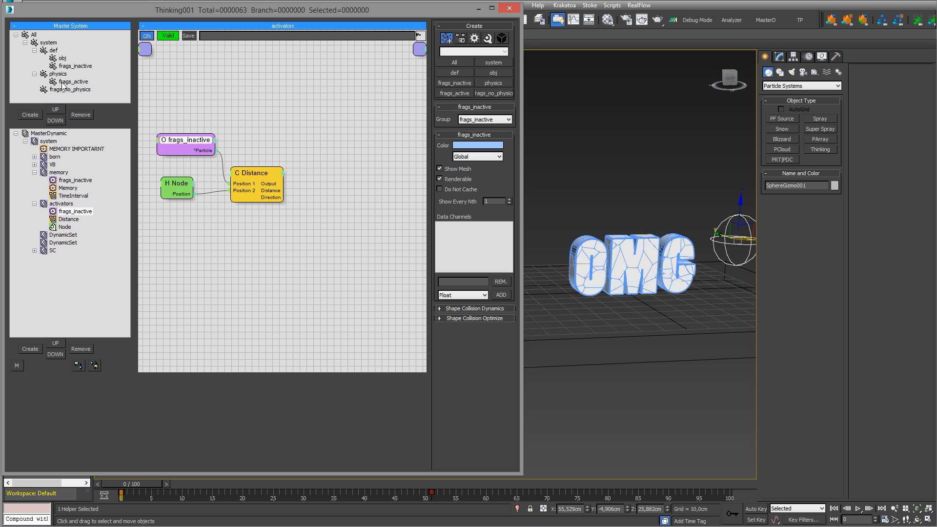
Add a standard Group operator to the activators canvas, to the right of the Distance condition.
right_click(342, 132)
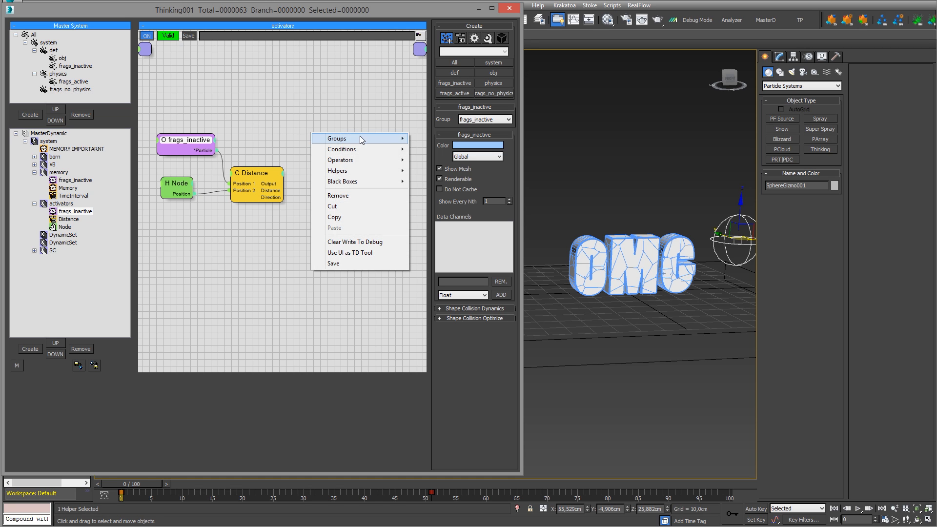
mouse_move(371, 160)
mouse_move(250, 161)
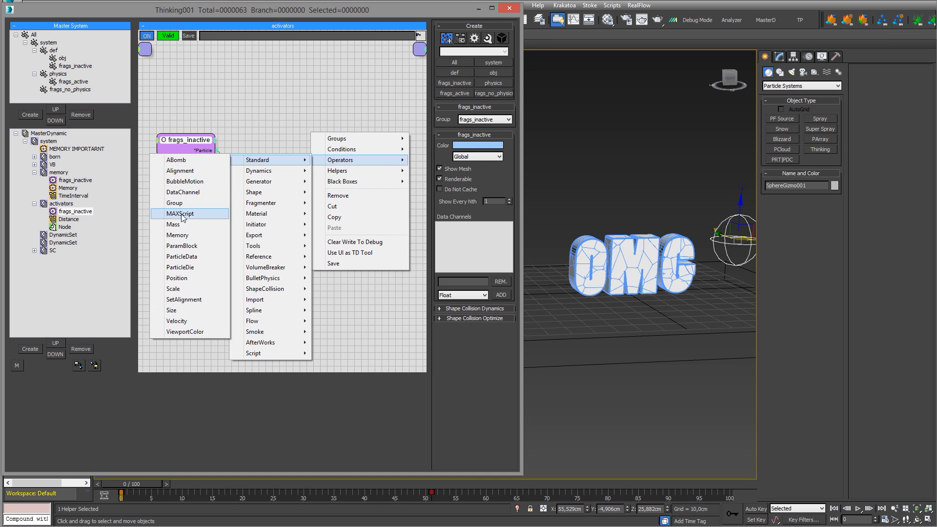
left_click(174, 203)
left_click_drag(389, 138, 390, 162)
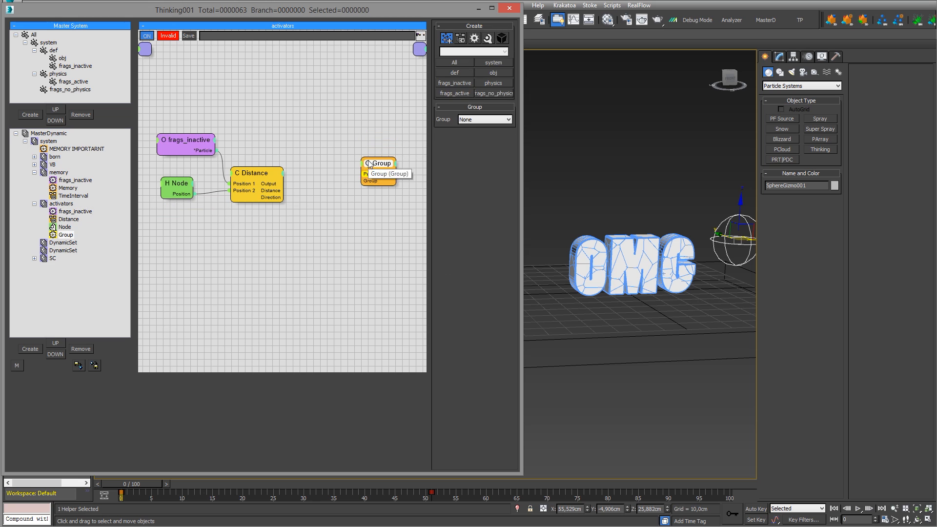
Expand the Group operator's inputs and connect frags_inactive's Particle output to its Particle input.
left_click(362, 163)
left_click(356, 173)
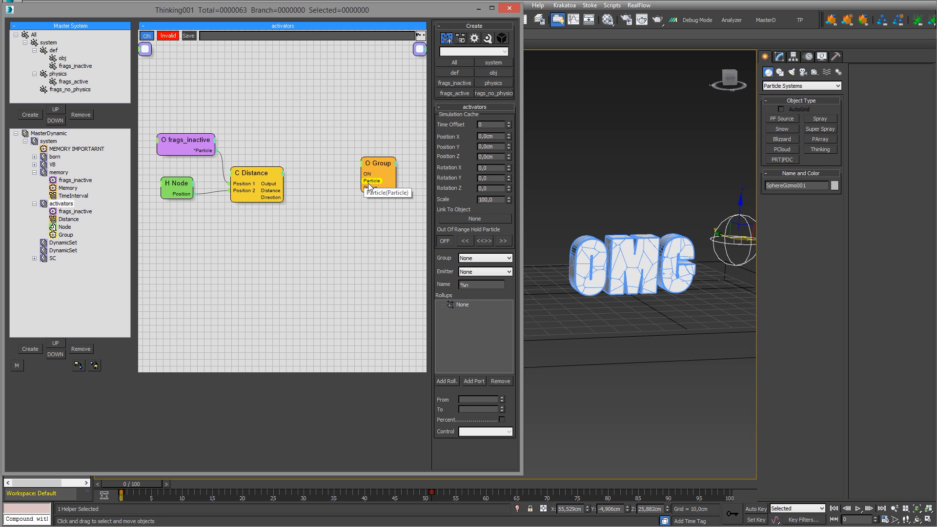
left_click_drag(363, 180, 204, 151)
left_click_drag(188, 144, 191, 137)
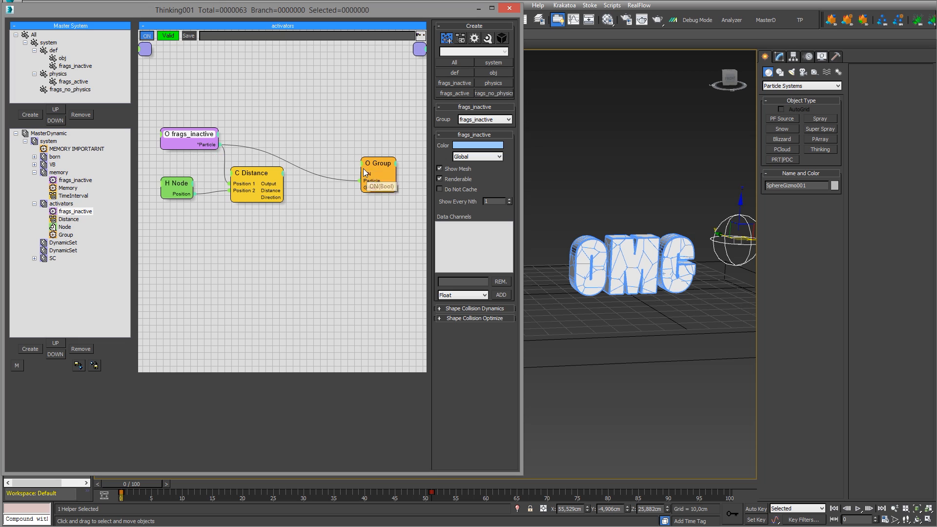
Set the Group operator's target group to frags_active and connect the Distance condition's Output to its ON input.
left_click(378, 164)
mouse_move(378, 164)
left_mouse_down()
mouse_move(370, 162)
mouse_move(381, 166)
left_mouse_up()
left_click(485, 119)
left_click(474, 173)
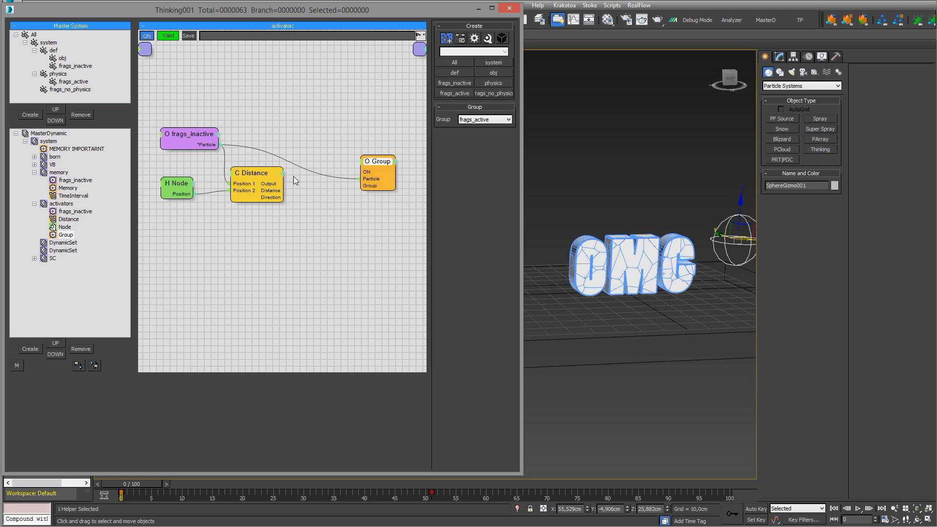
left_click_drag(366, 172, 265, 179)
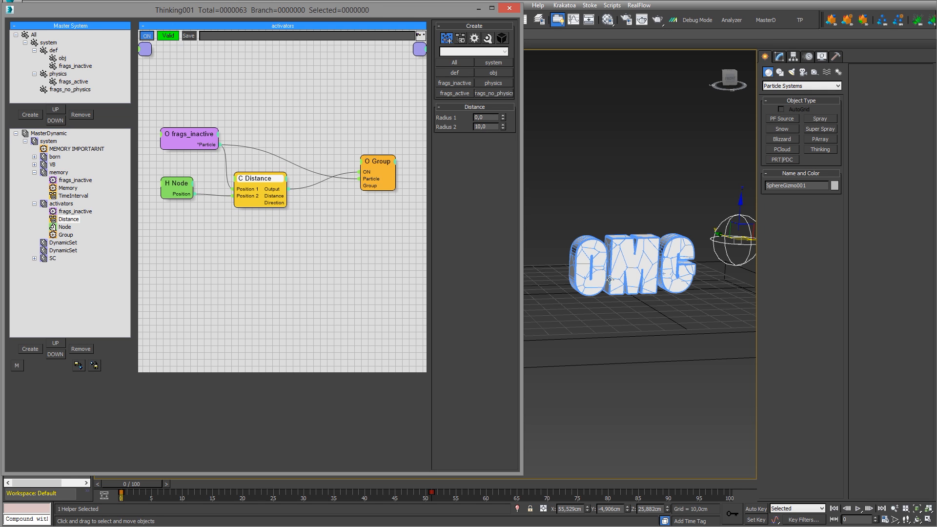
Select the sphere gizmo, display its parameters, and start a parameter wire from its object Radius.
middle_click_drag(677, 304, 659, 359)
left_click(701, 272)
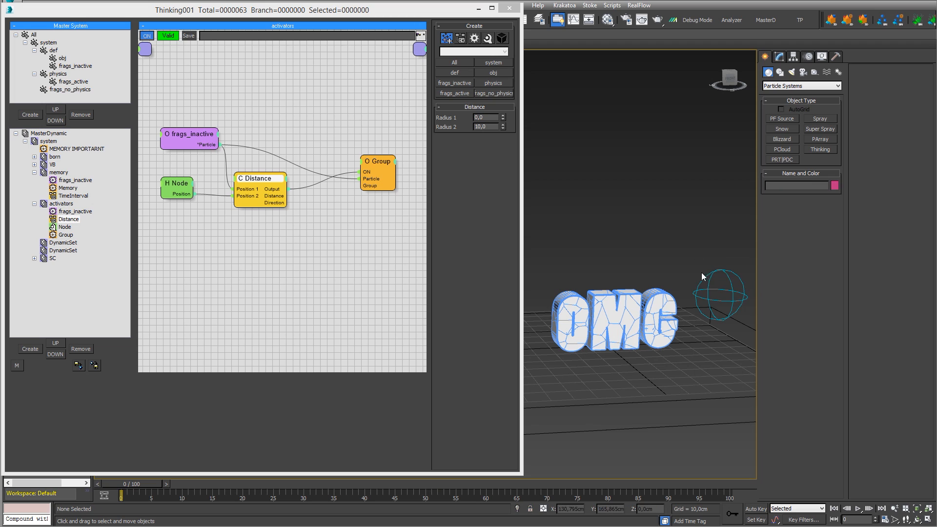
left_click(729, 277)
left_click(780, 57)
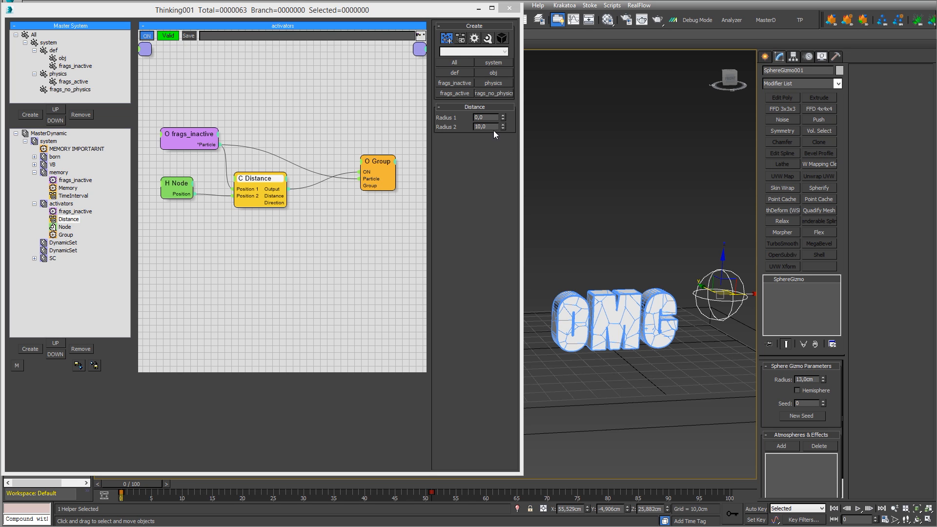
right_click(725, 271)
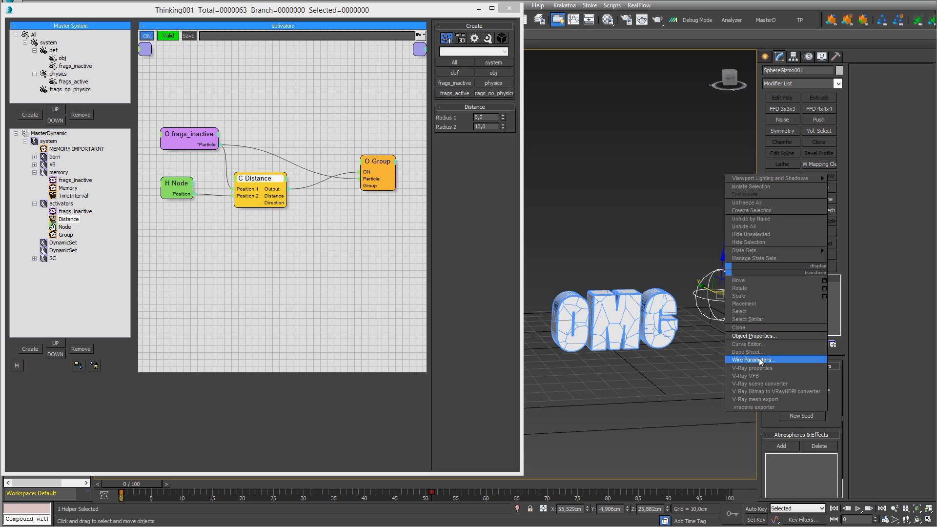
left_click(757, 359)
left_click(719, 294)
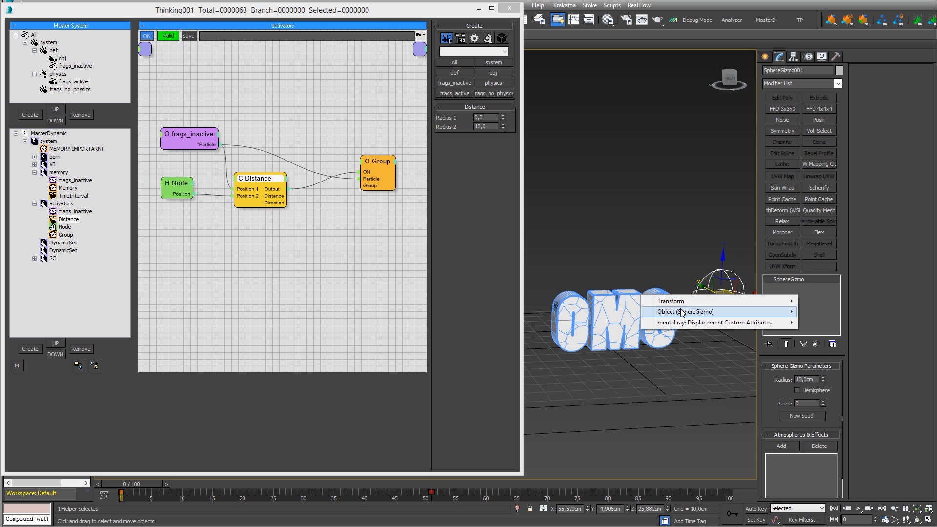
mouse_move(682, 313)
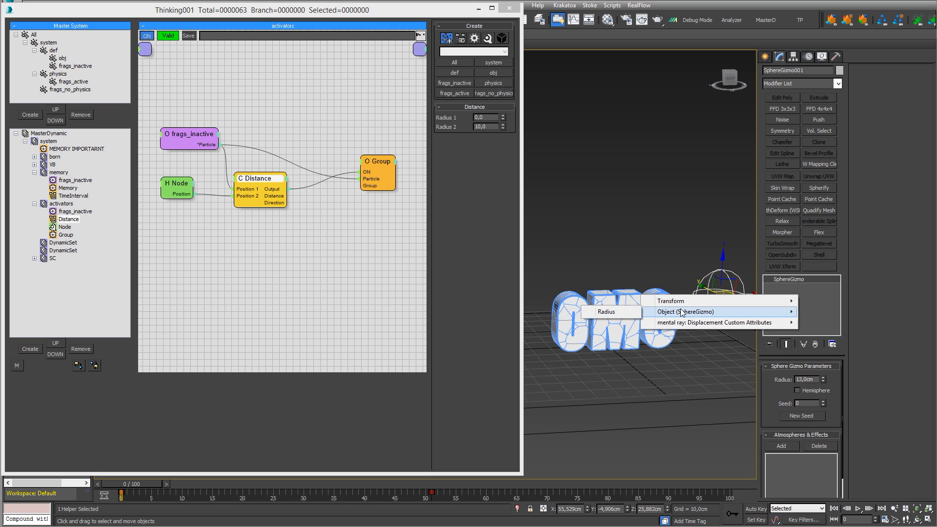
left_click(616, 312)
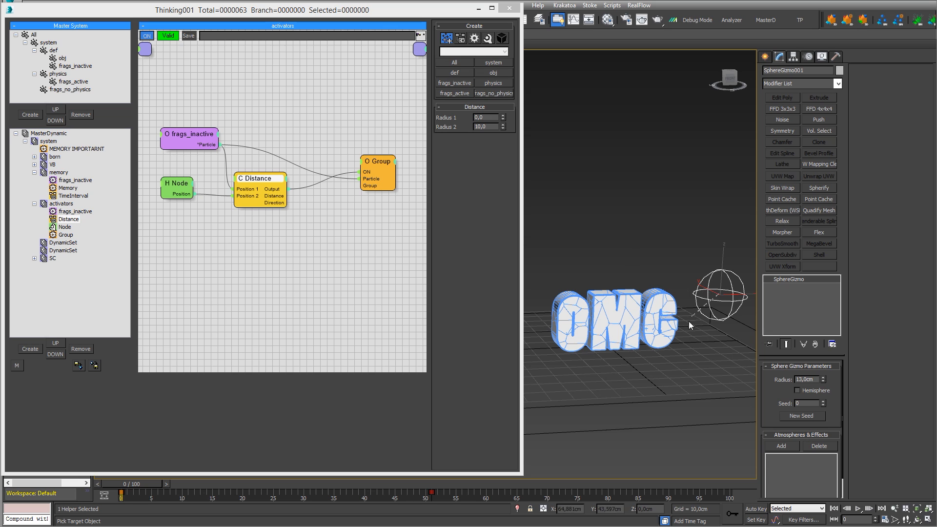
Choose Thinking001 as the wire target, using Radius 2 of the Distance condition in system's activators set.
left_click(627, 298)
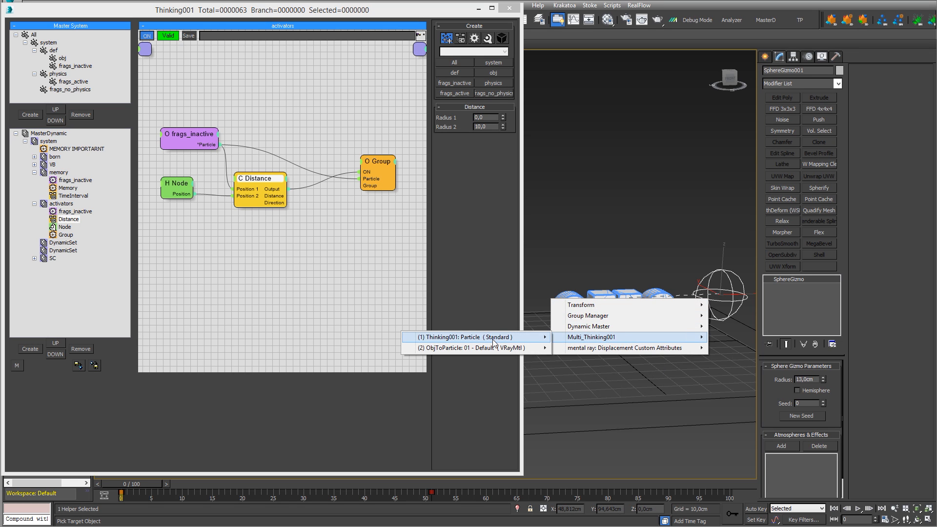
mouse_move(595, 326)
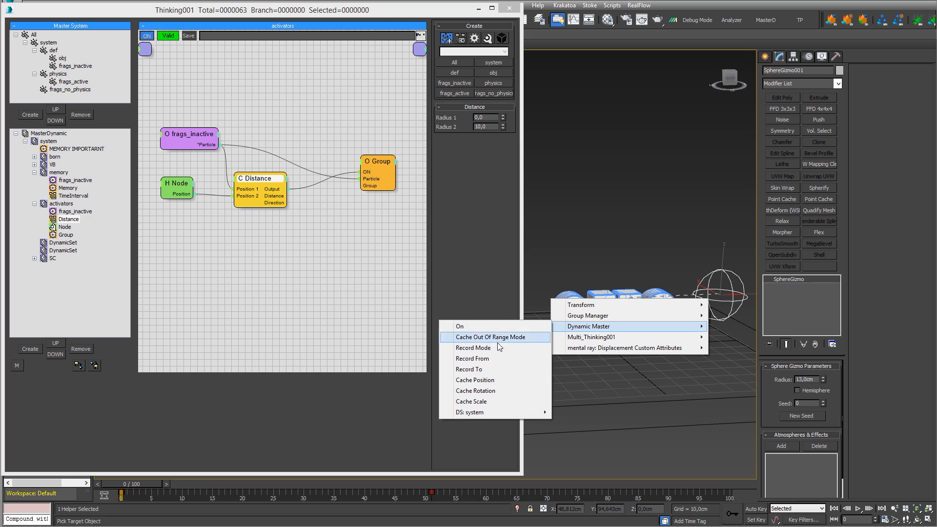
mouse_move(483, 413)
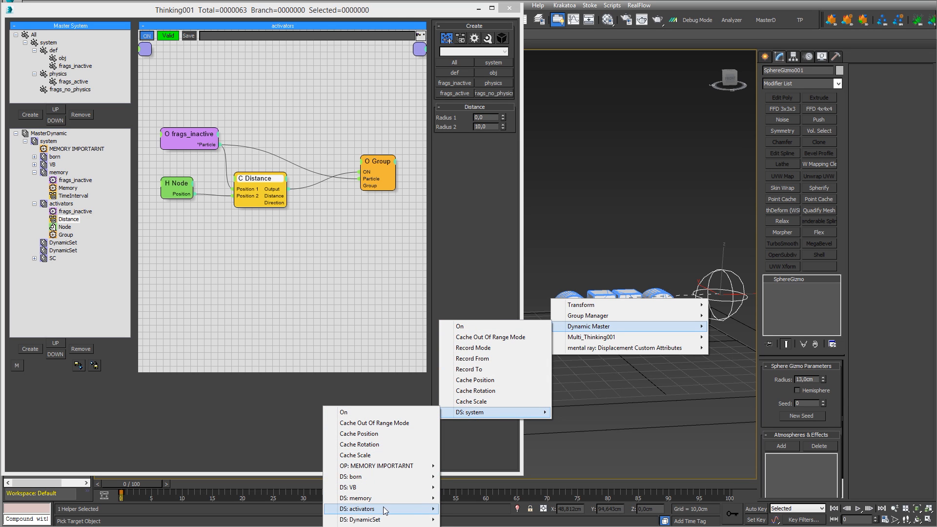
mouse_move(384, 510)
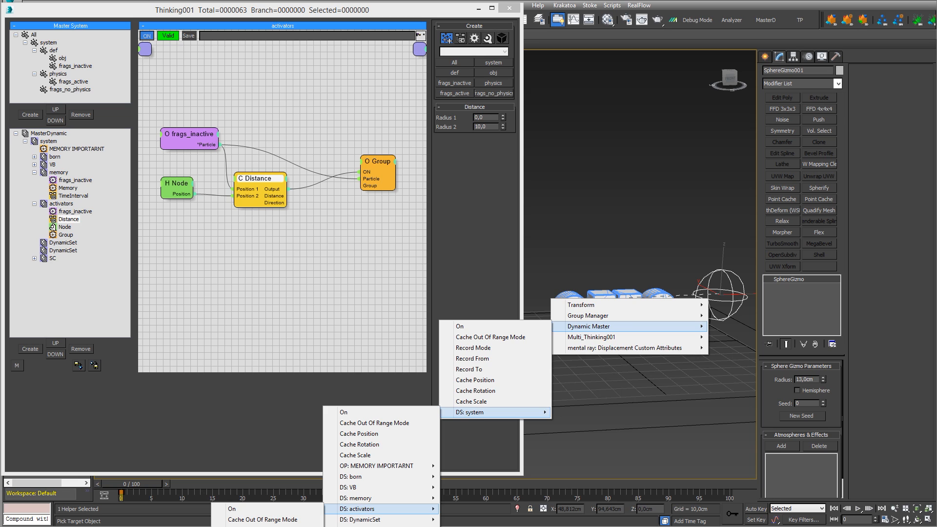
left_click(267, 526)
Connect the parameters with one-way control from SphereGizmo001's Radius to Thinking001's Radius_2, and close Parameter Wiring.
left_click_drag(452, 173, 439, 158)
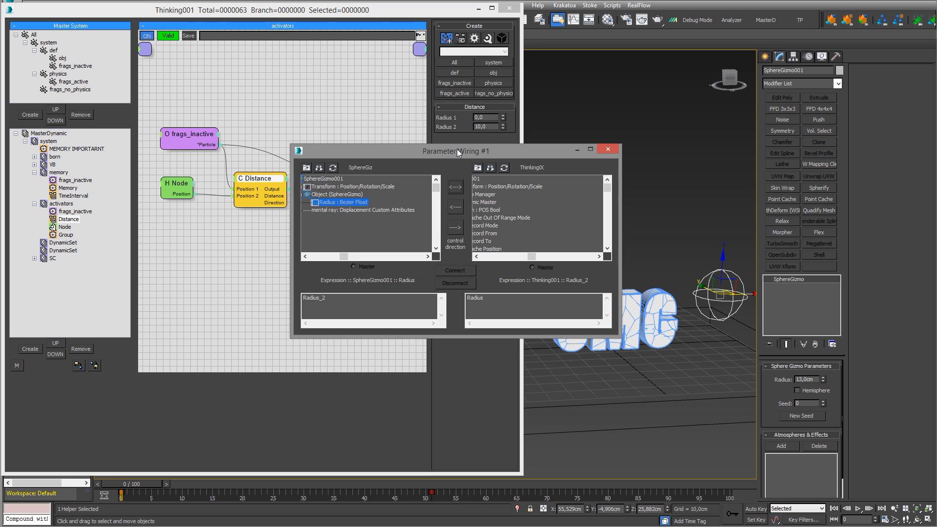
left_click_drag(458, 150, 451, 161)
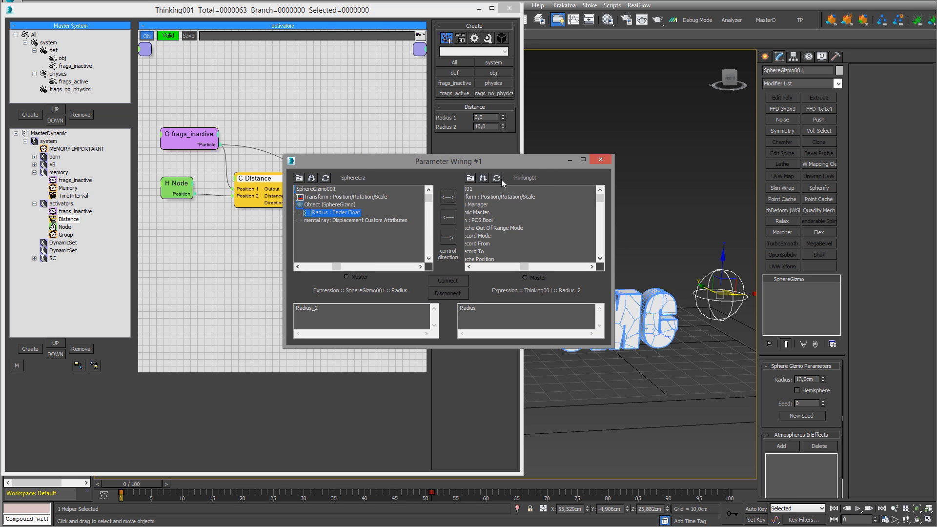
left_click(448, 237)
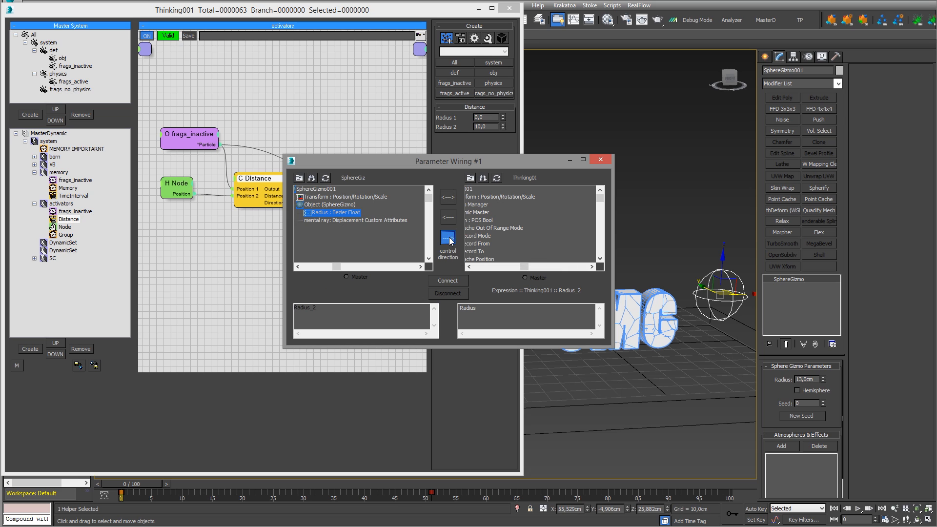
left_click(442, 280)
left_click(601, 160)
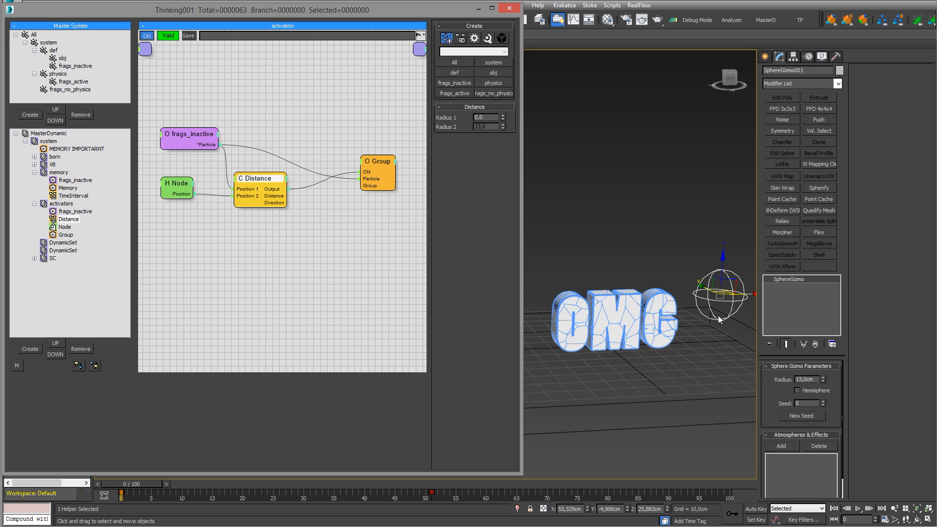
Vary the sphere gizmo's radius to test the wiring, and set it back to 13 cm.
left_click_drag(824, 378, 728, 382)
type("13")
key("Return")
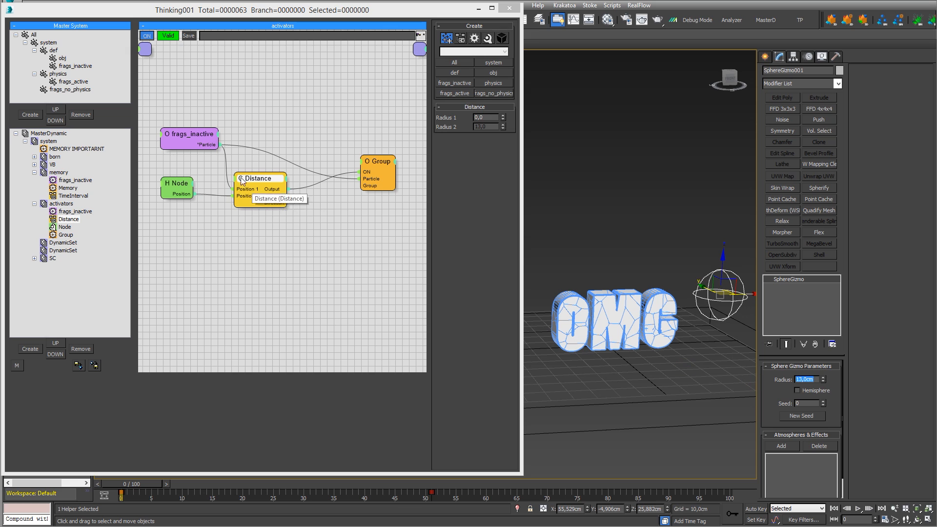
Rearrange the frags_inactive, Node, Distance and Group nodes on the activators canvas so the connections are easier to read.
left_click_drag(379, 164, 376, 153)
left_click_drag(243, 176, 263, 177)
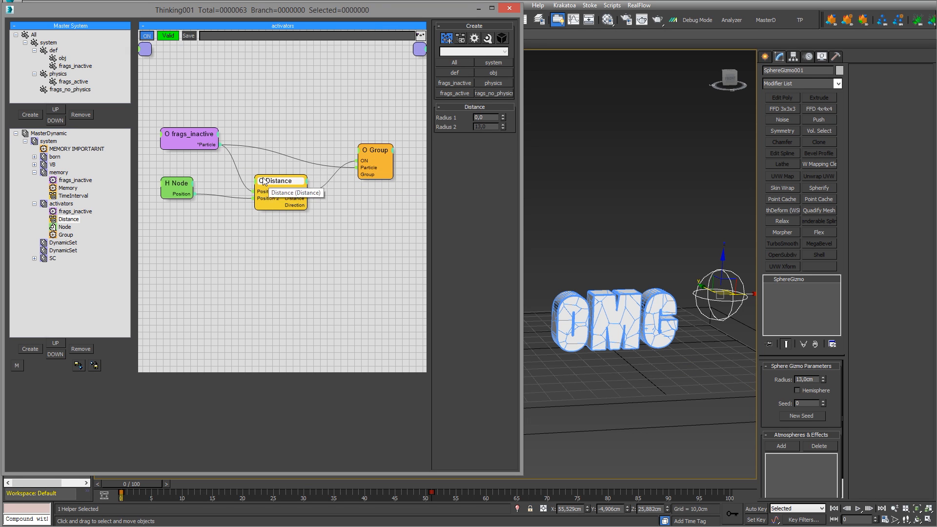
left_click_drag(189, 133, 190, 119)
left_click_drag(170, 185, 178, 178)
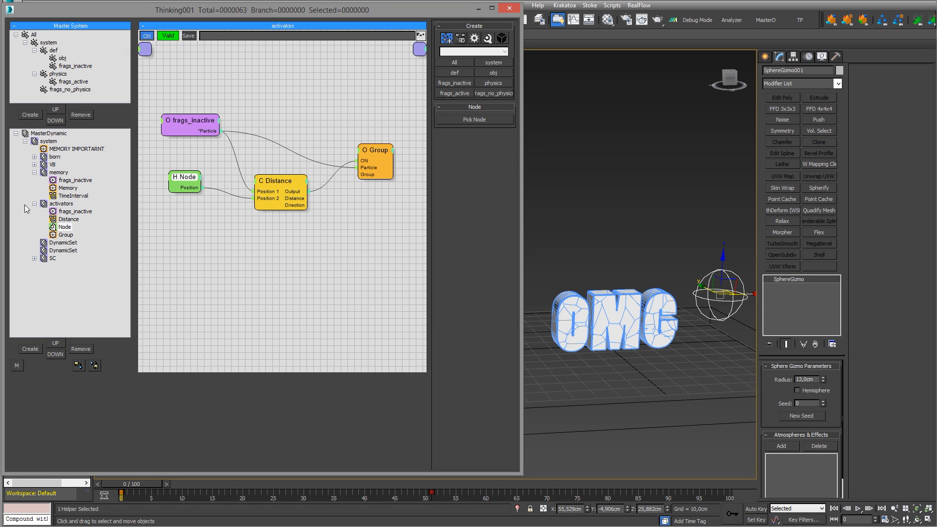
Deselect the gizmo, play the animation to check whether fragments switch groups, and return to frame 0.
left_click(591, 210)
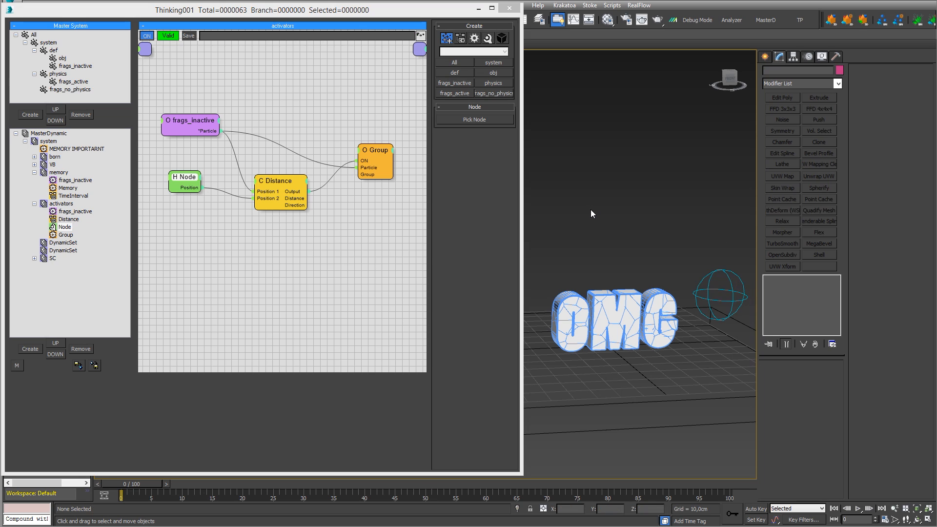
key("slash")
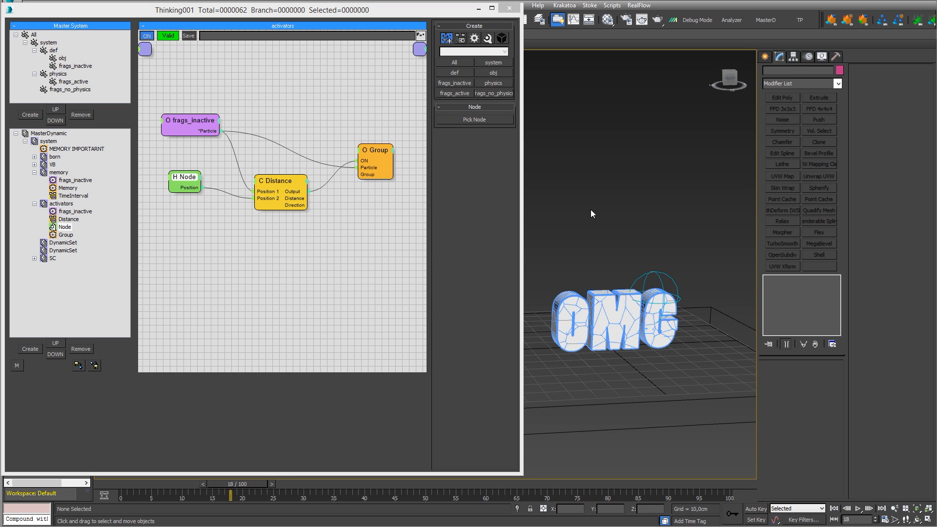
key("Home")
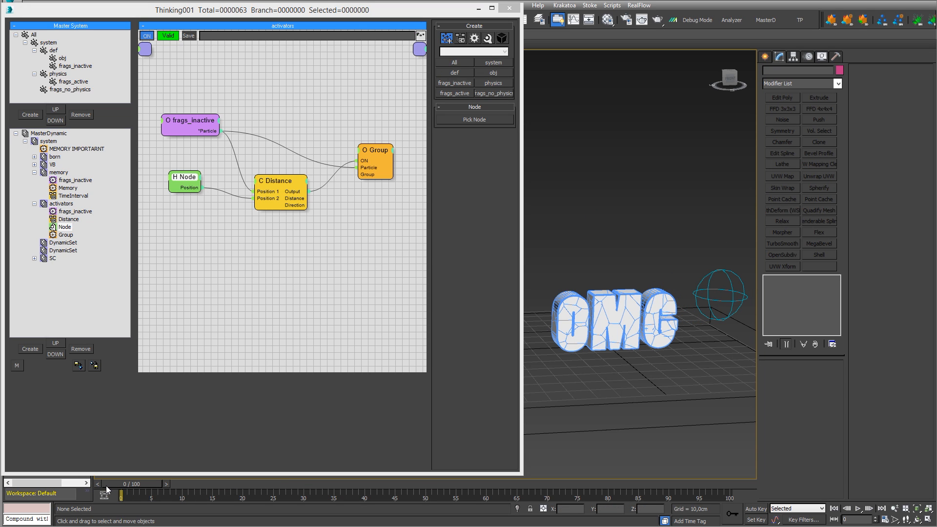
key("slash")
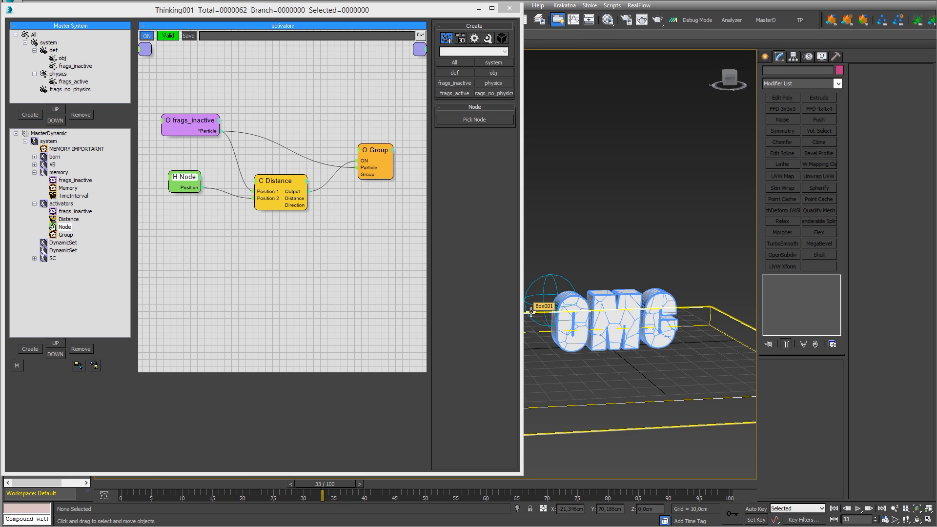
key("comma")
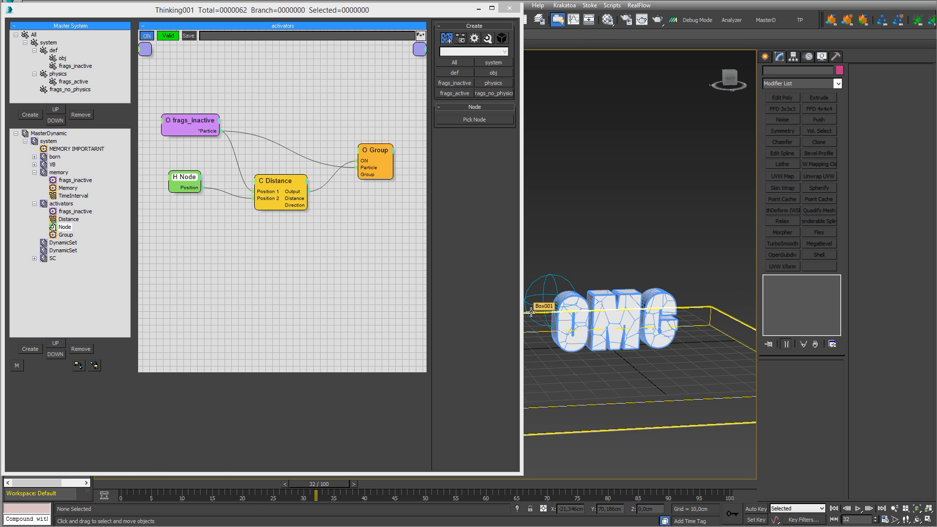
left_click(116, 484)
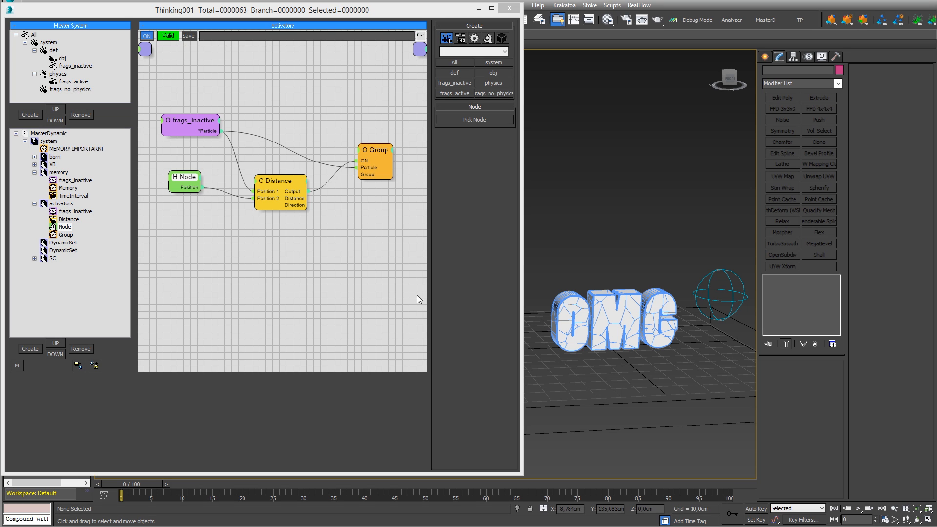
Assign SphereGizmo001 to the Node helper in activators and replay the animation.
left_click(461, 120)
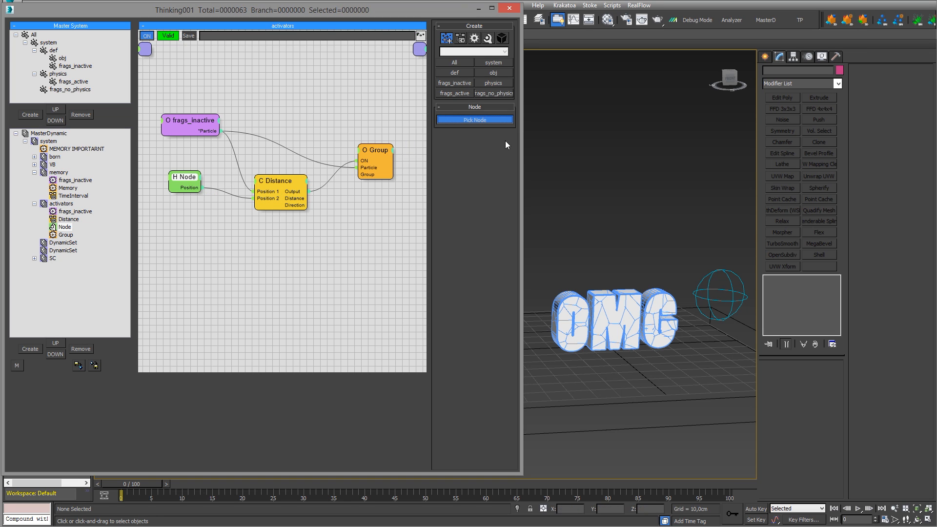
left_click(720, 272)
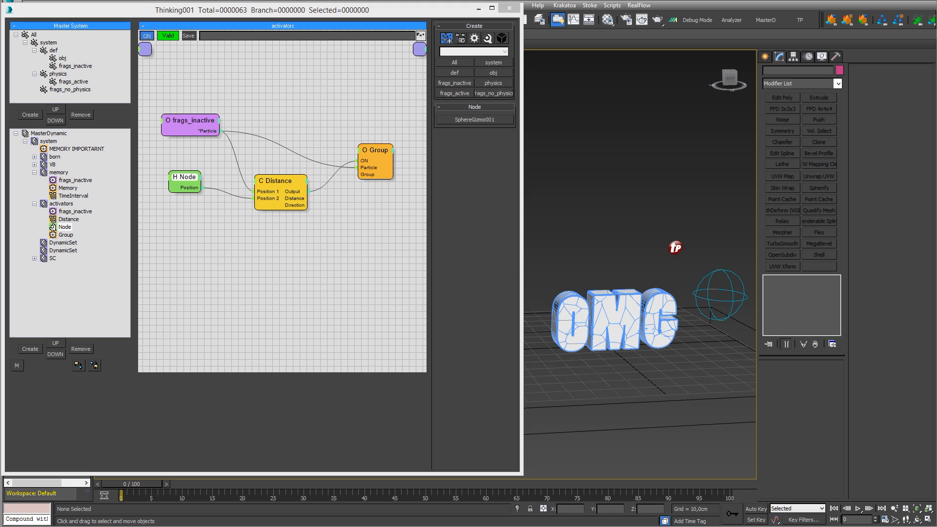
key("/")
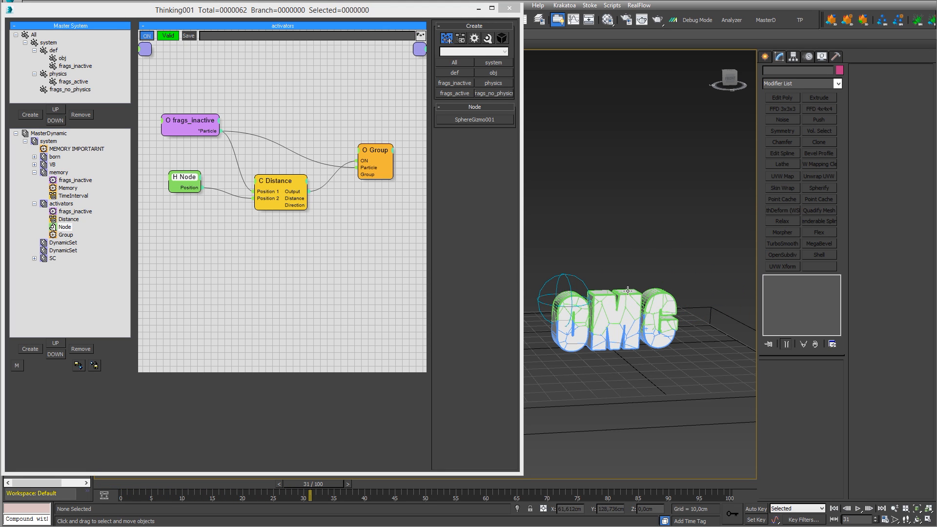
Examine the group colours of the OMG fragments around the sphere gizmo at frame 31, and return to frame 0.
scroll(623, 315, "up", 3)
middle_click_drag(640, 210, 670, 187)
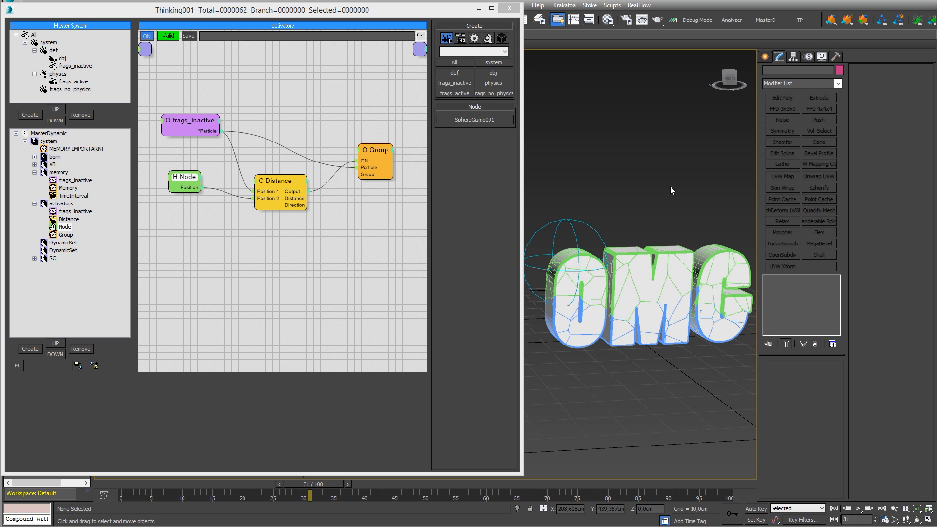
scroll(674, 190, "down", 3)
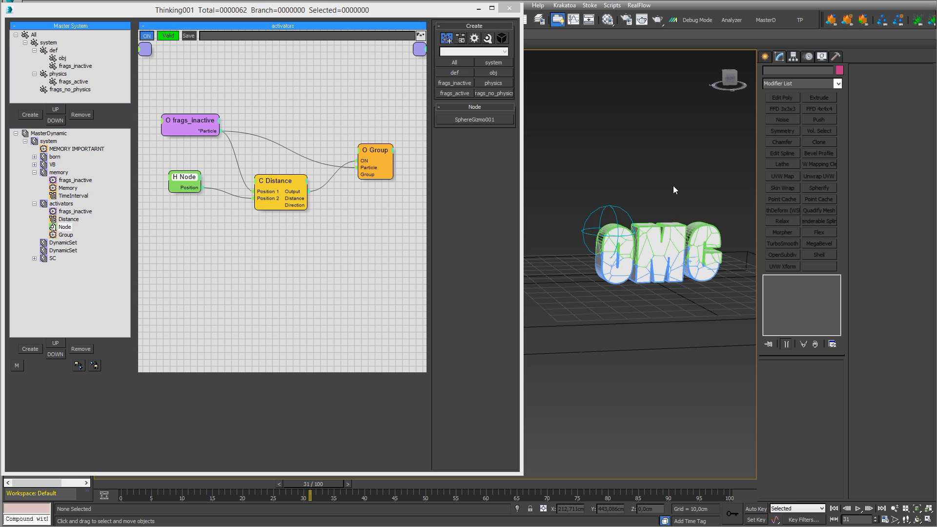
scroll(672, 185, "up", 5)
middle_click_drag(669, 185, 691, 169)
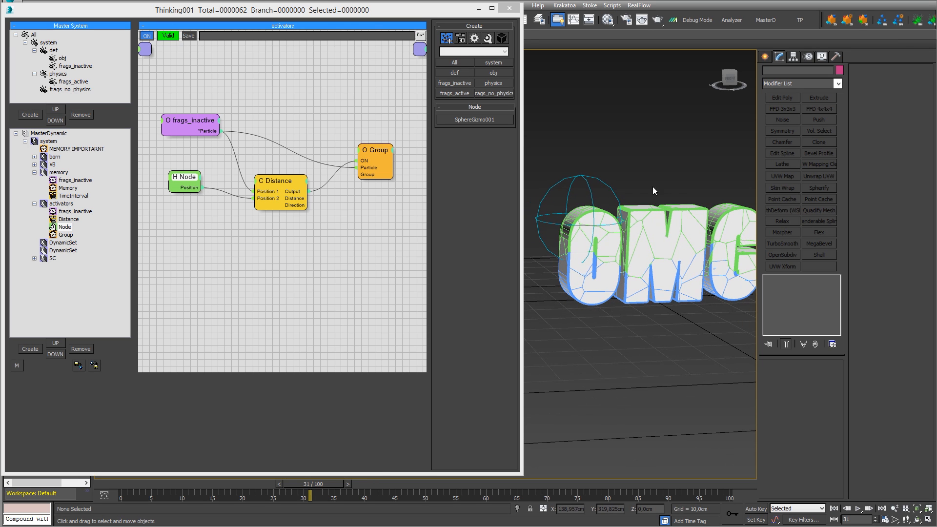
left_click(111, 484)
Collapse the activators and memory sets, and rename the first DynamicSet below activators as mass.
left_click(34, 204)
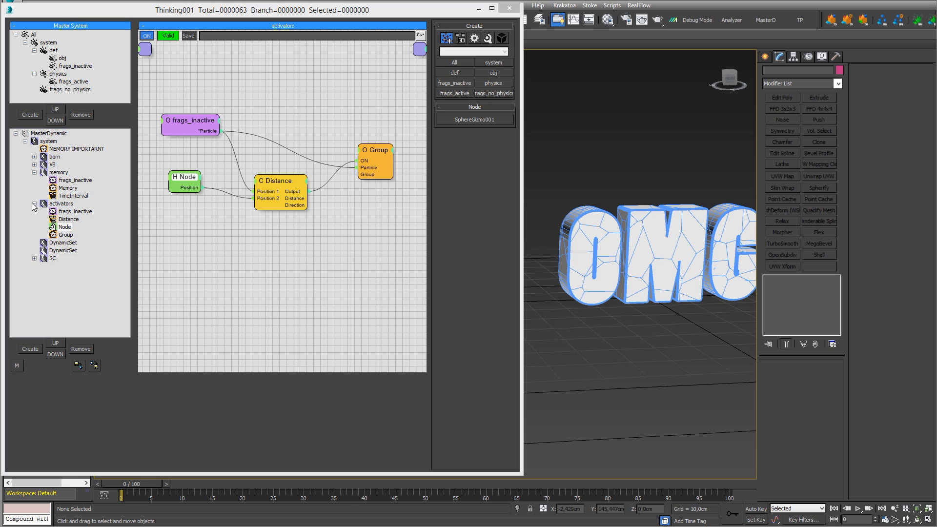
left_click(34, 173)
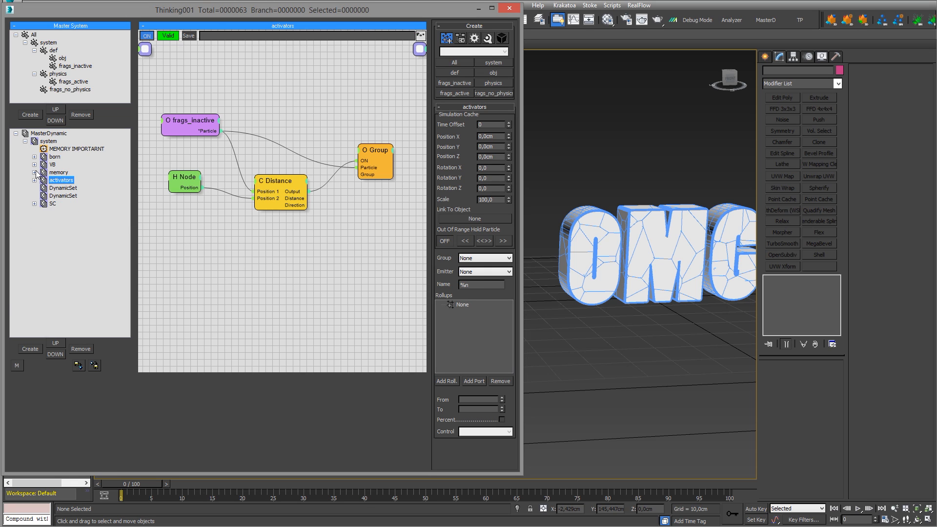
left_click(62, 189)
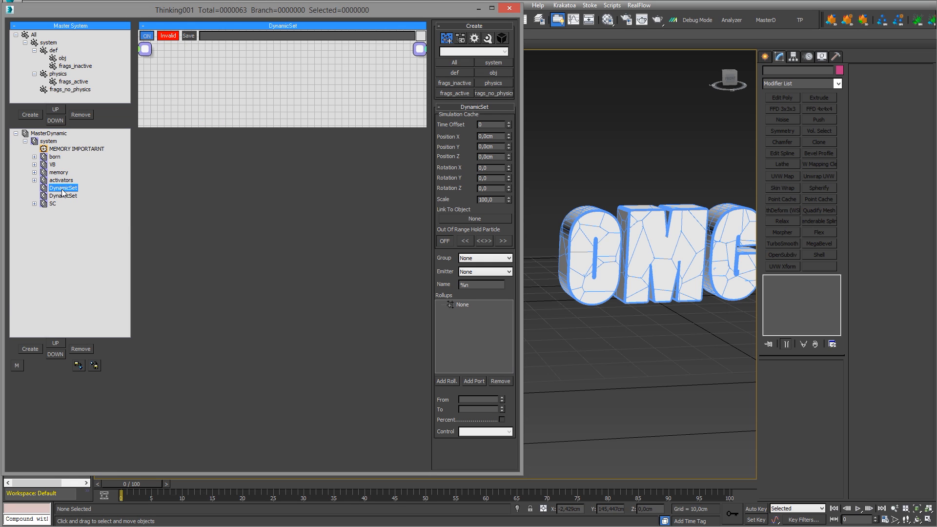
left_click(68, 189)
type("mass")
key("Return")
Extend the mass canvas downward and move the Thinking001 window away from the main toolbar.
left_click_drag(198, 127, 210, 328)
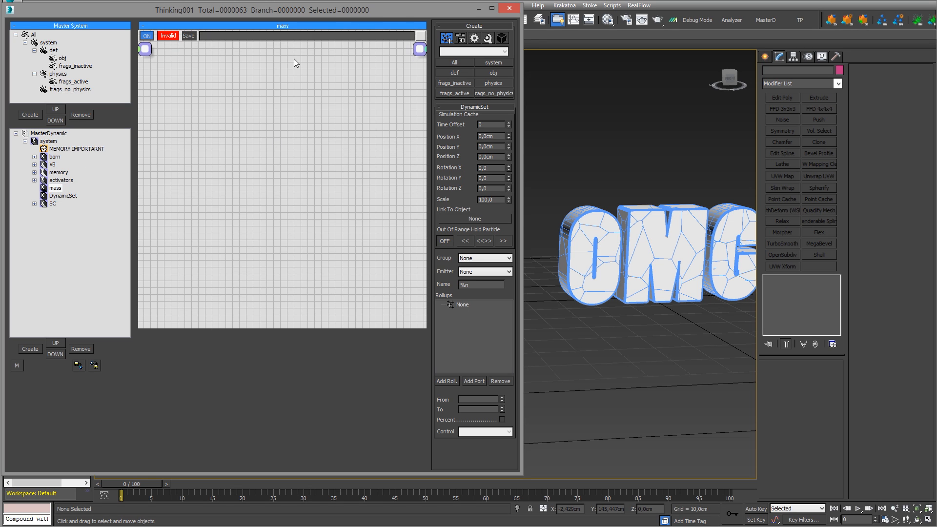
left_click_drag(295, 11, 313, 45)
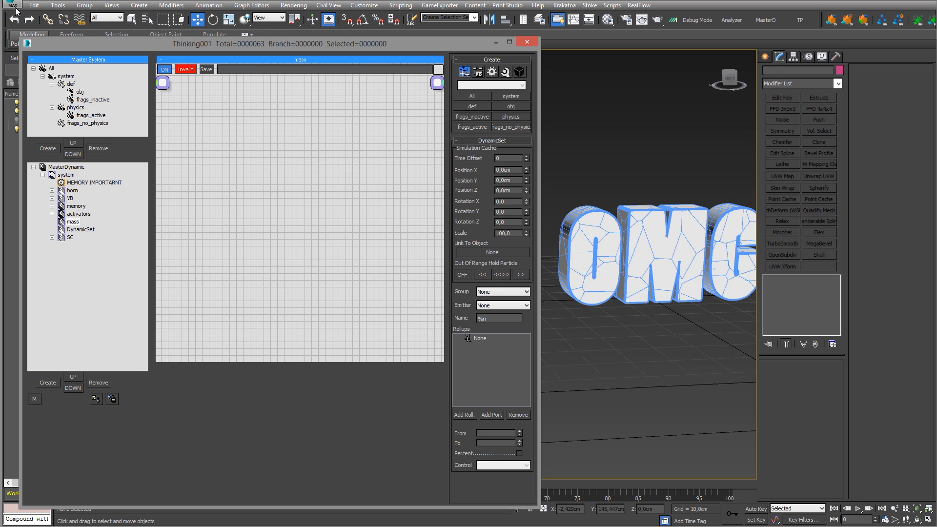
left_click_drag(127, 45, 146, 78)
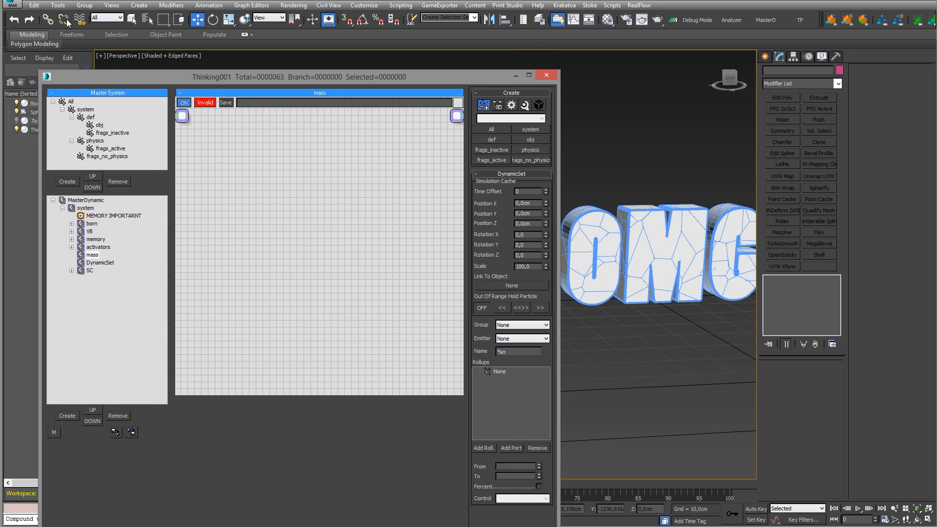
Save the scene and move the Thinking001 window so the whole OMG text is visible beside it.
left_click(16, 8)
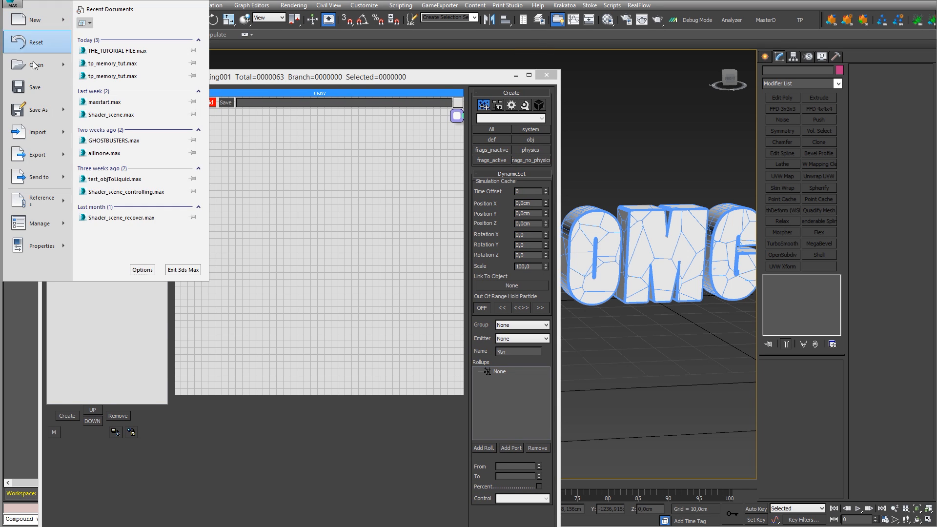
left_click(42, 86)
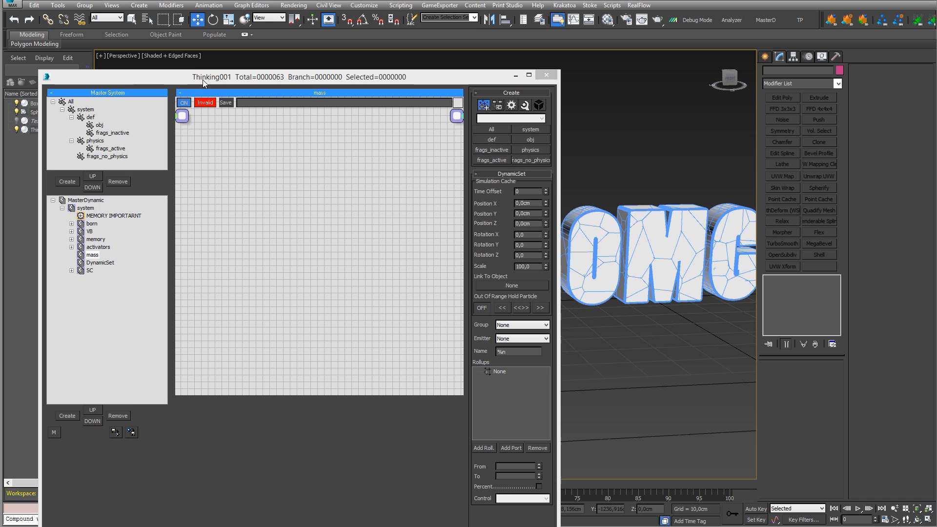
left_click_drag(203, 80, 167, 10)
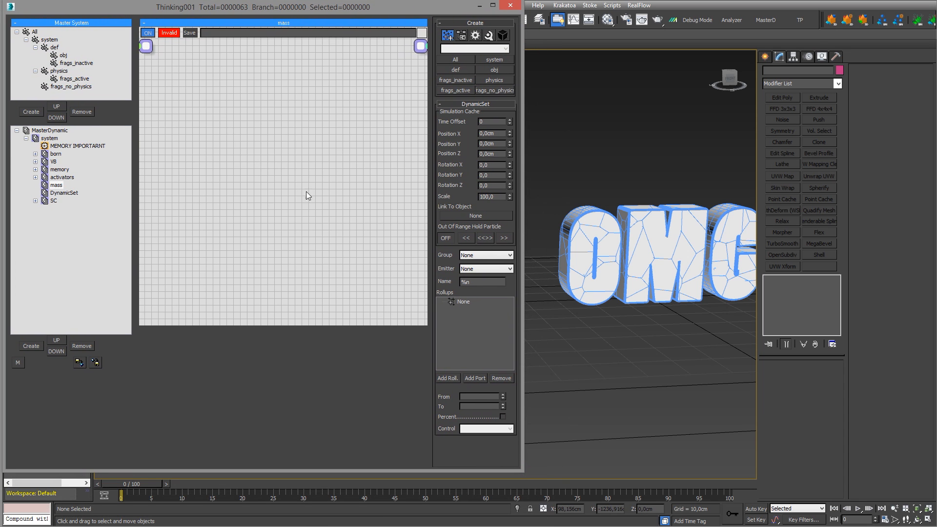
middle_click_drag(675, 169, 654, 165)
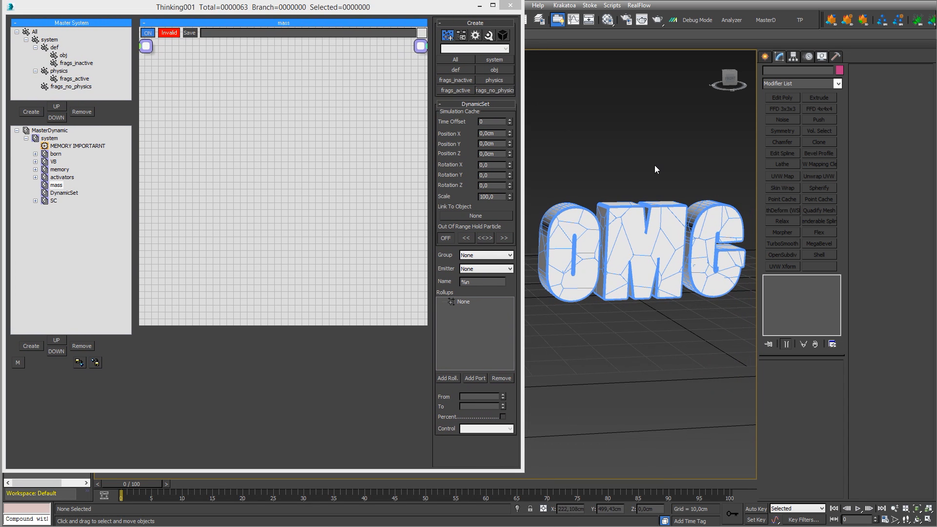
Add the obj and frags_active group nodes to the mass set, with obj placed above frags_active.
right_click(262, 96)
mouse_move(272, 100)
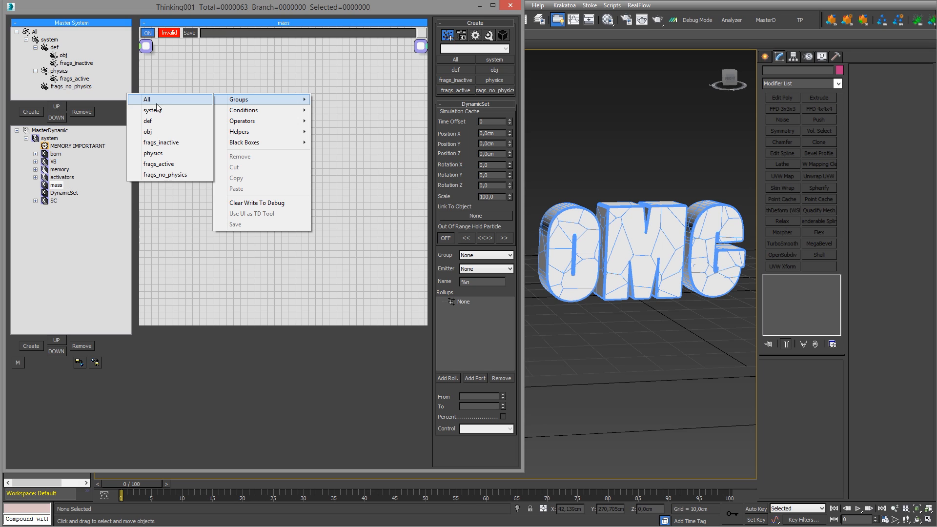
left_click(169, 134)
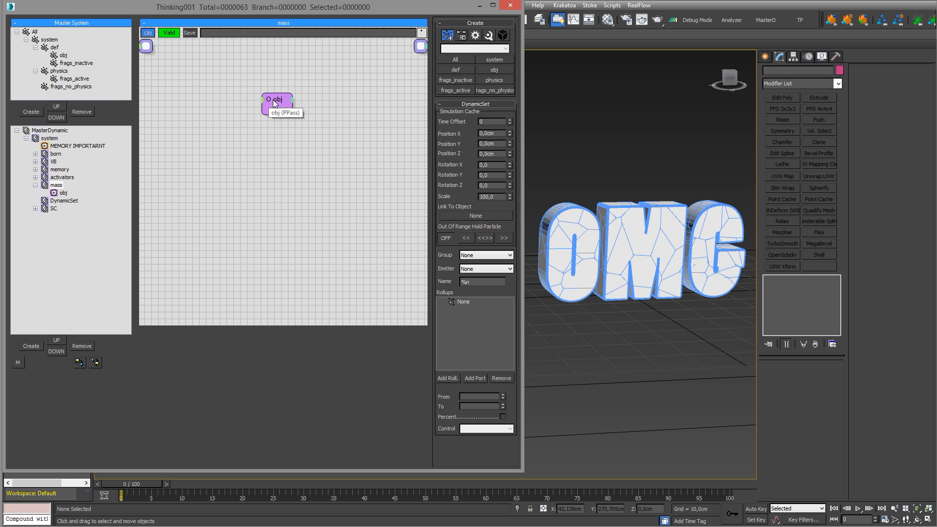
left_click_drag(273, 99, 167, 156)
right_click(210, 112)
mouse_move(255, 115)
left_click(157, 183)
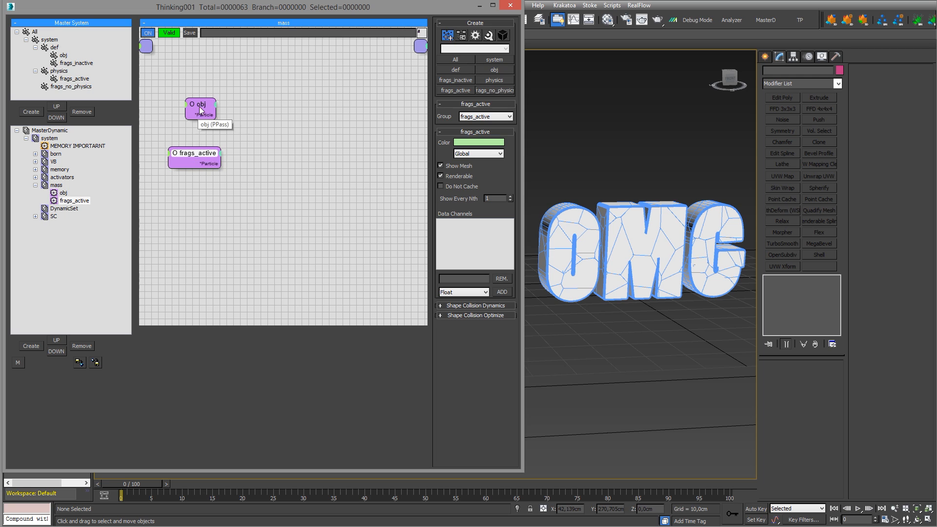
left_click_drag(202, 106, 194, 110)
Add a standard Mass operator to the mass set and wire obj's Particle output into it.
right_click(273, 106)
mouse_move(312, 133)
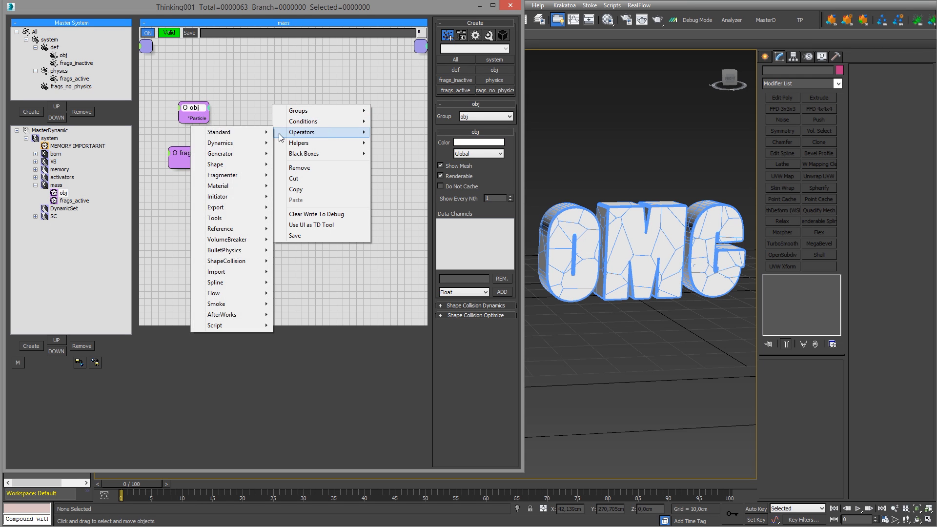
mouse_move(230, 132)
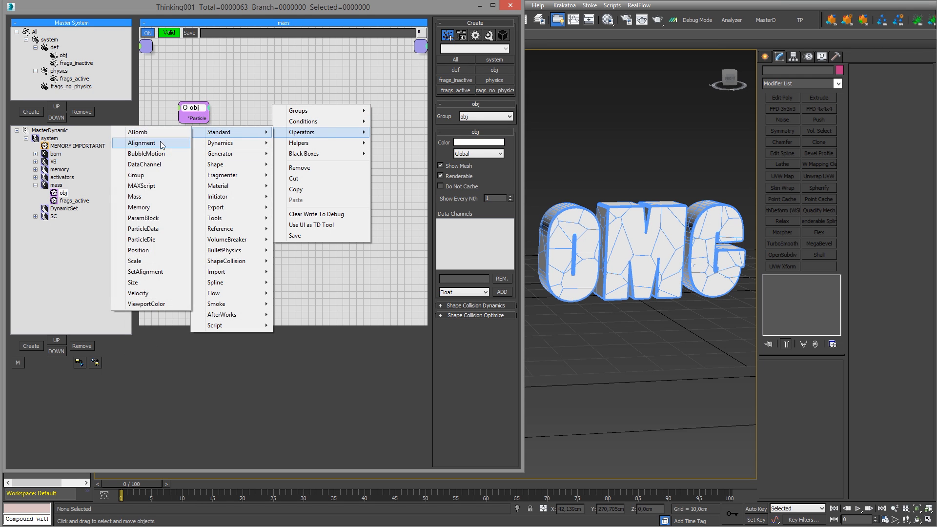
left_click(141, 197)
left_click_drag(342, 100, 296, 101)
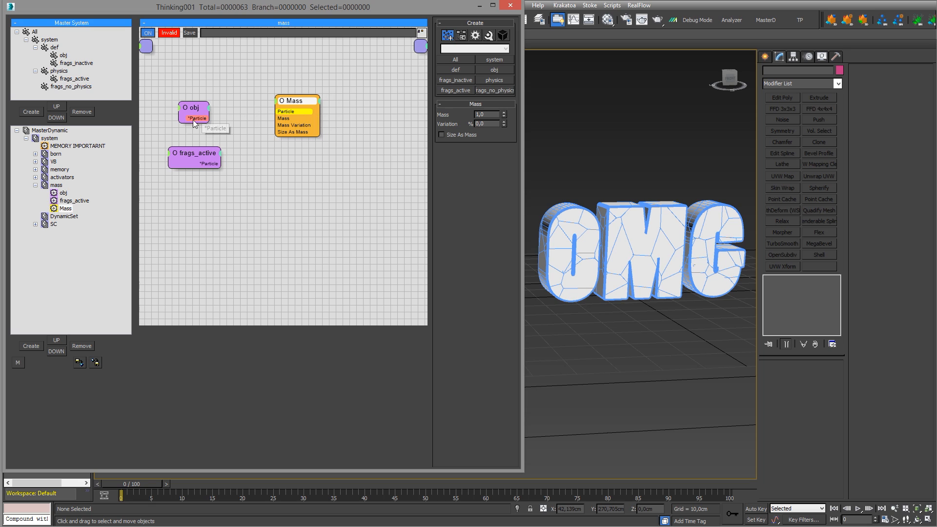
left_click_drag(209, 118, 289, 106)
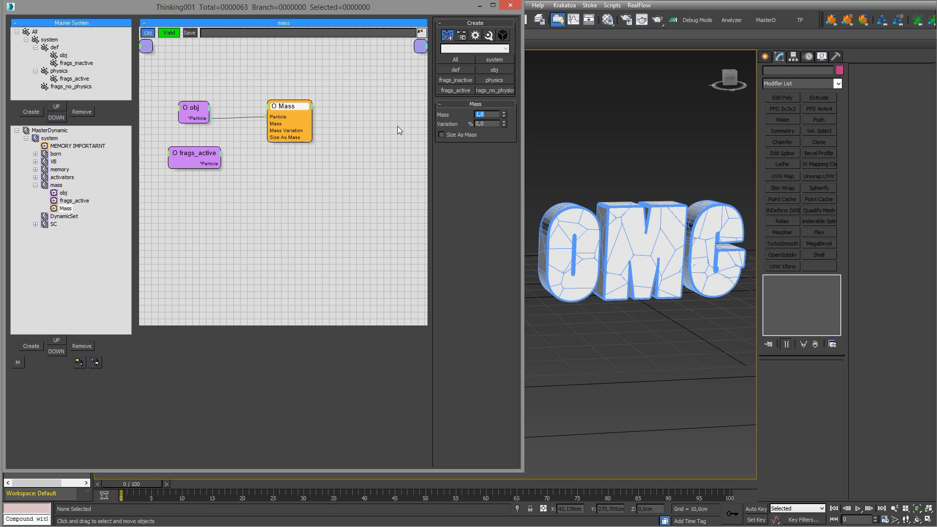
Set the Mass operator fed by obj to a mass of 50 and space out the nodes.
left_click_drag(186, 153, 182, 164)
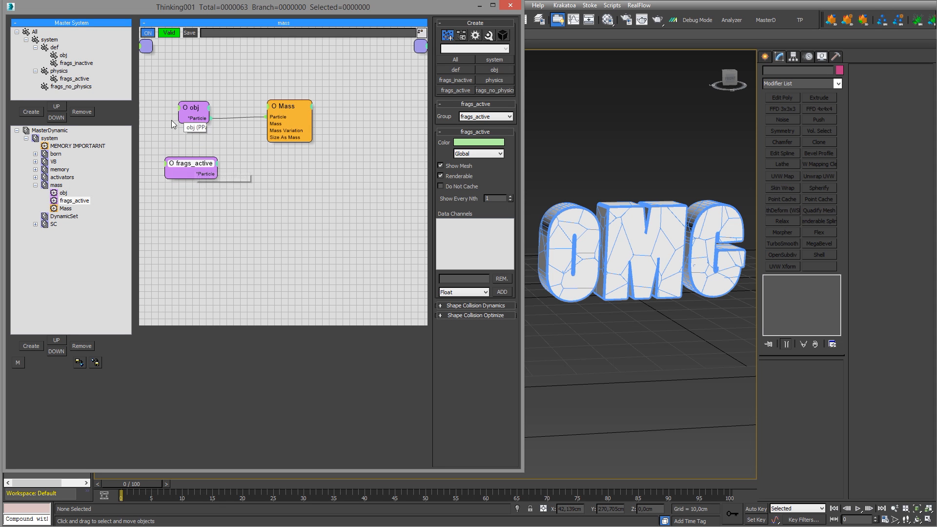
left_click_drag(293, 114, 285, 118)
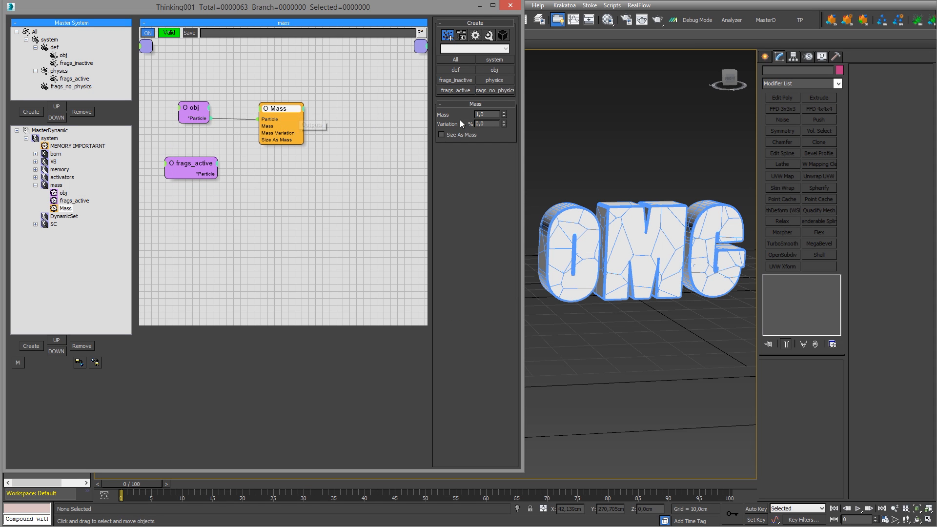
type("50")
key("Return")
Duplicate the Mass operator, wire frags_active's Particle output into the copy, and set the copy's mass to 5.
left_click_drag(187, 166, 192, 171)
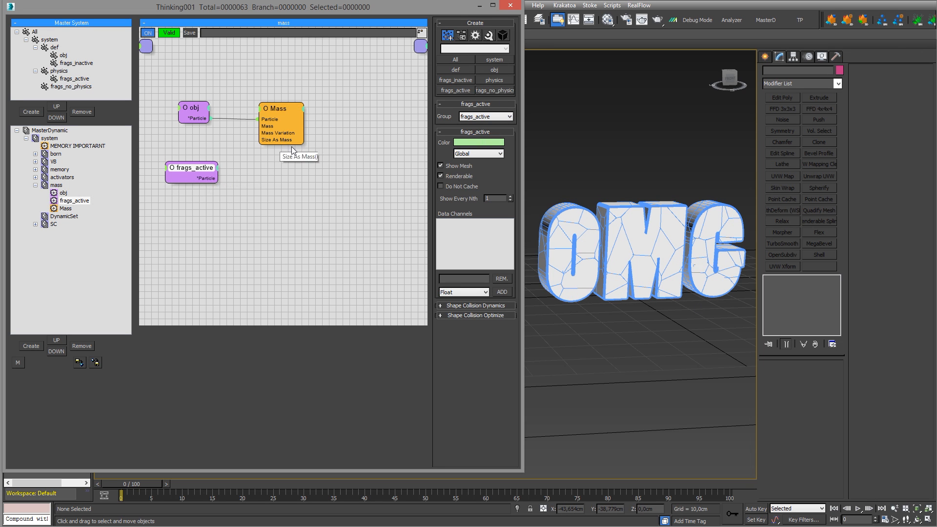
left_click_drag(283, 108, 302, 99)
mouse_move(297, 190)
left_mouse_down("shift")
mouse_move(302, 159)
mouse_move(218, 179)
left_mouse_up("shift")
left_click_drag(304, 159, 294, 165)
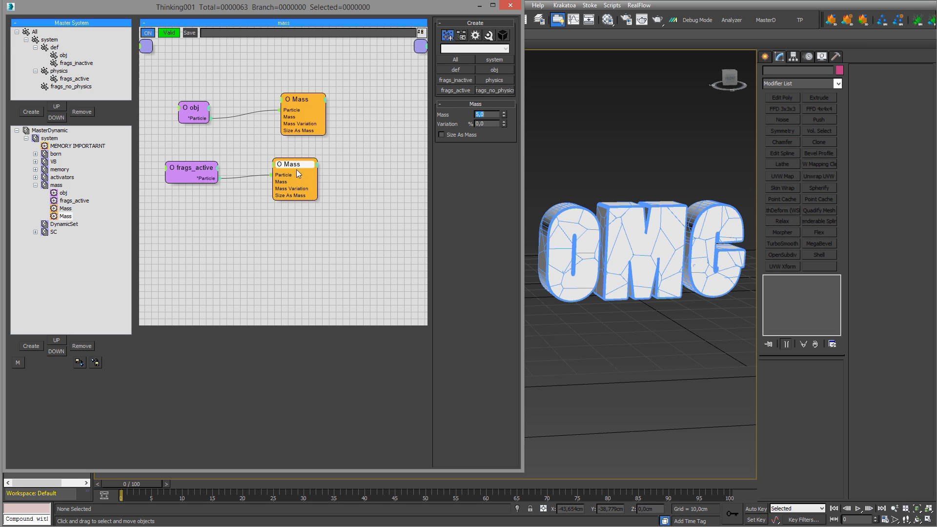
Collapse both Mass nodes to their connected ports and align frags_active with its Mass node.
double_click(297, 170)
double_click(301, 100)
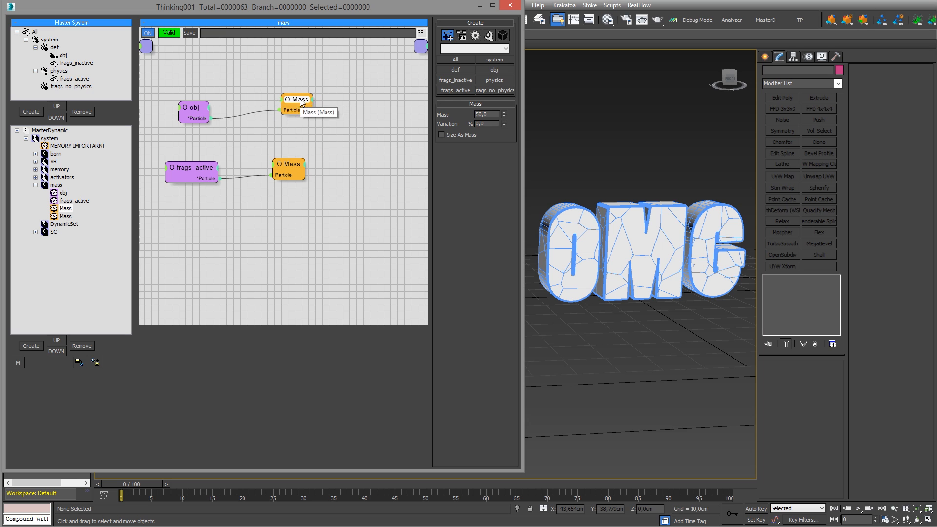
left_click(441, 135)
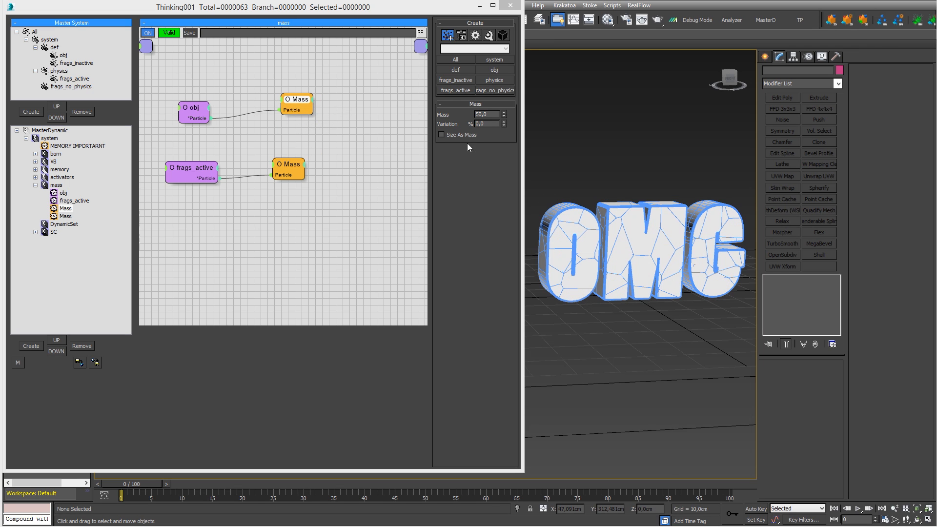
left_click(274, 168)
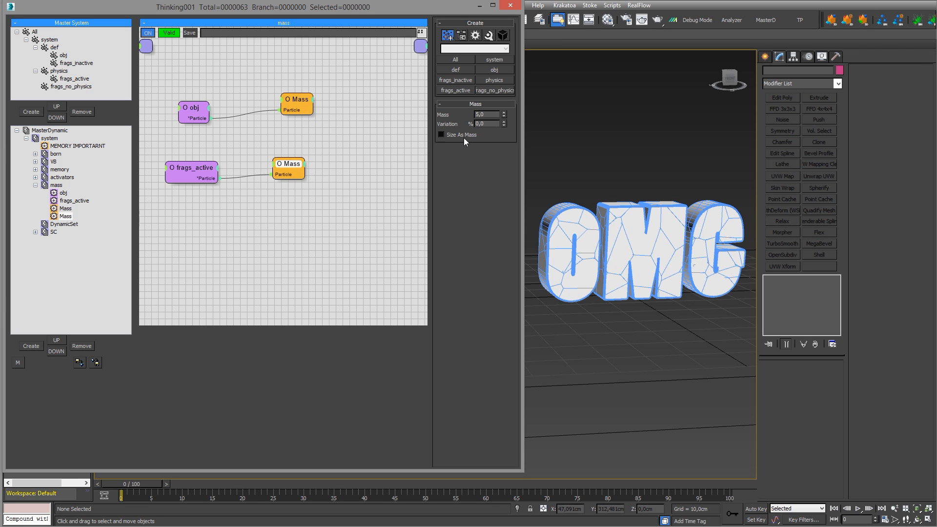
left_click(183, 168)
left_click_drag(184, 169, 186, 164)
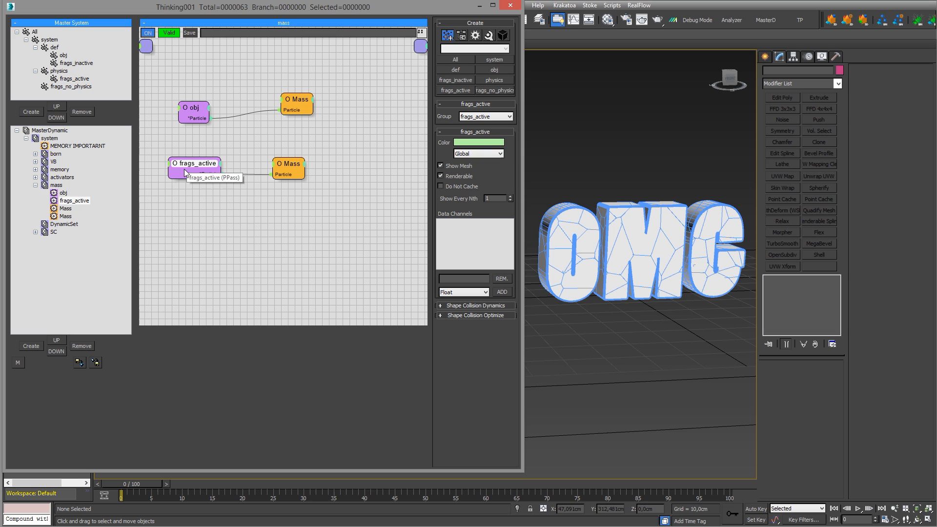
Collapse the mass set, rename the DynamicSet below it as forces, and extend the forces canvas downward.
left_click(36, 186)
left_click(60, 193)
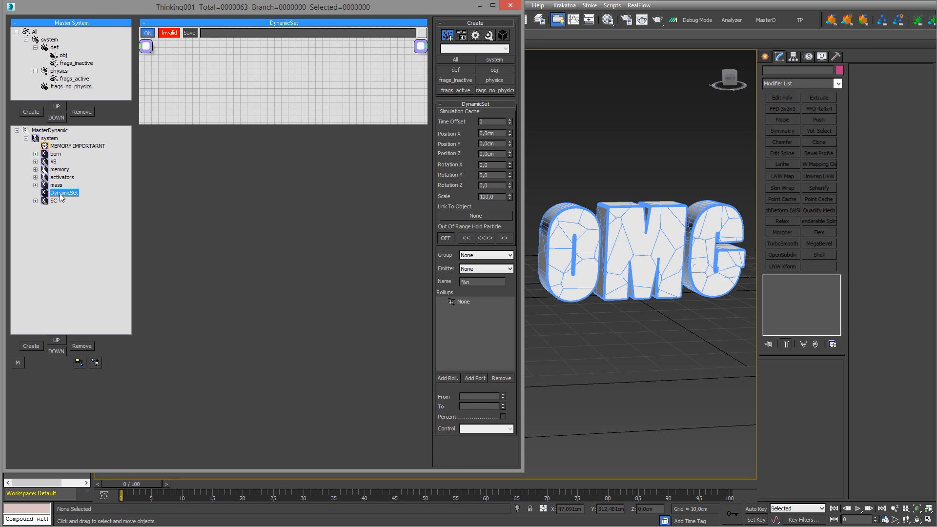
left_click(60, 194)
type("forces")
key("Return")
left_click_drag(203, 125, 226, 413)
Add the gravity black box from M3D_Dynamics to the forces set.
right_click(228, 99)
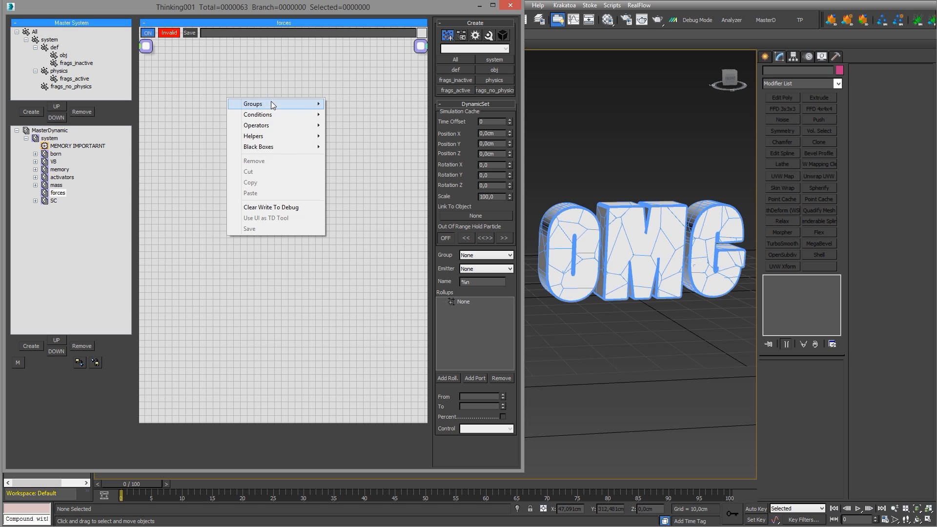
mouse_move(280, 148)
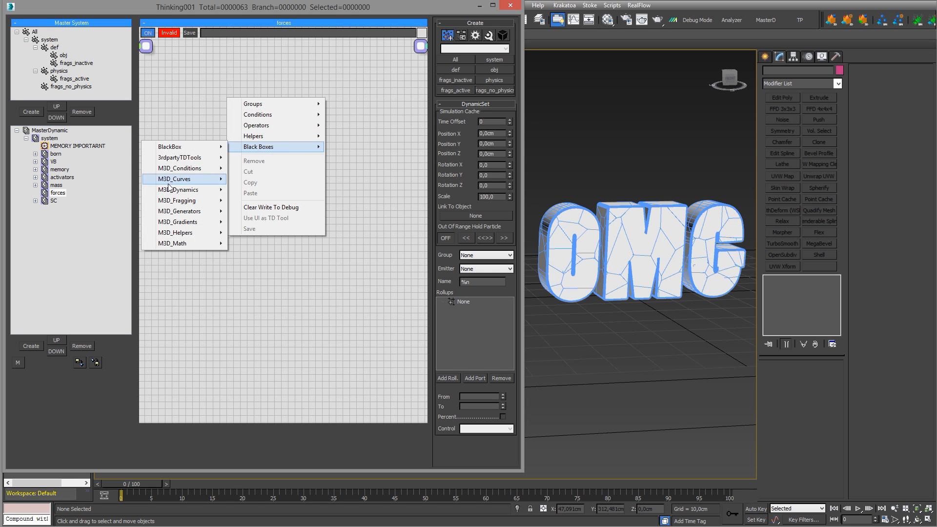
mouse_move(184, 193)
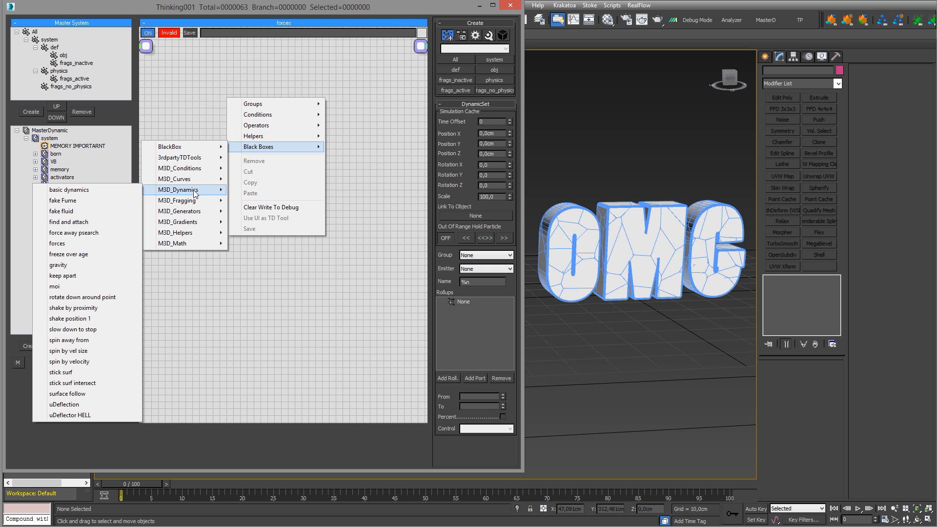
left_click(72, 264)
left_click_drag(298, 107, 227, 135)
Open the gravity set's canvas and rearrange its All, Point3 and Force nodes, with All above Point3.
left_click(53, 203)
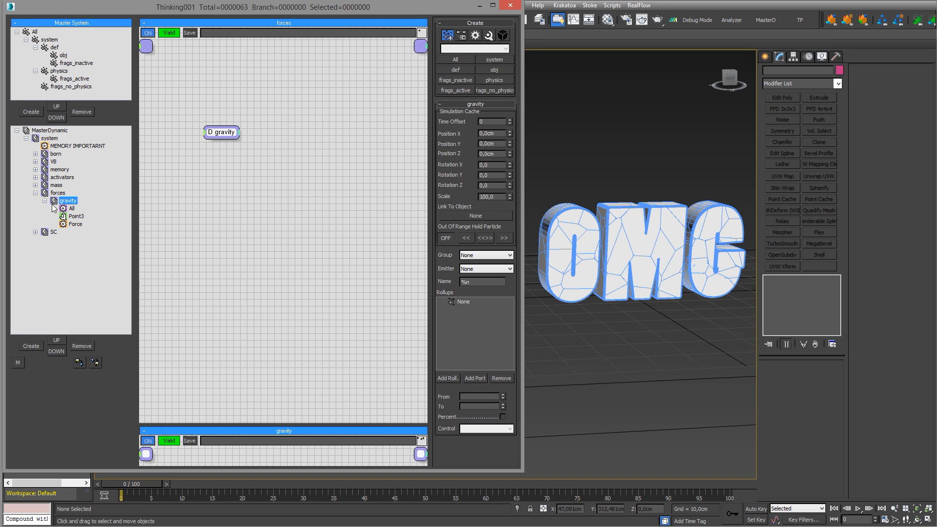
left_click(44, 201)
left_click(71, 209)
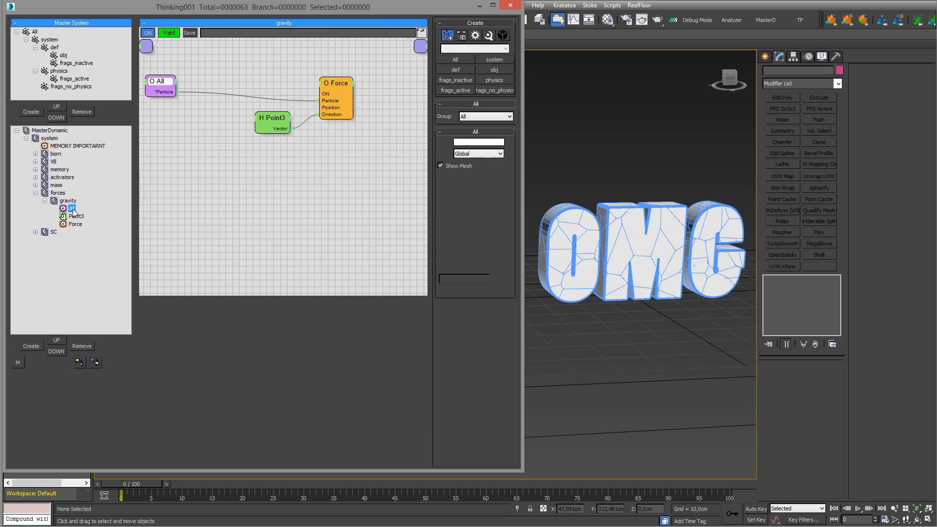
middle_click_drag(179, 106, 214, 124)
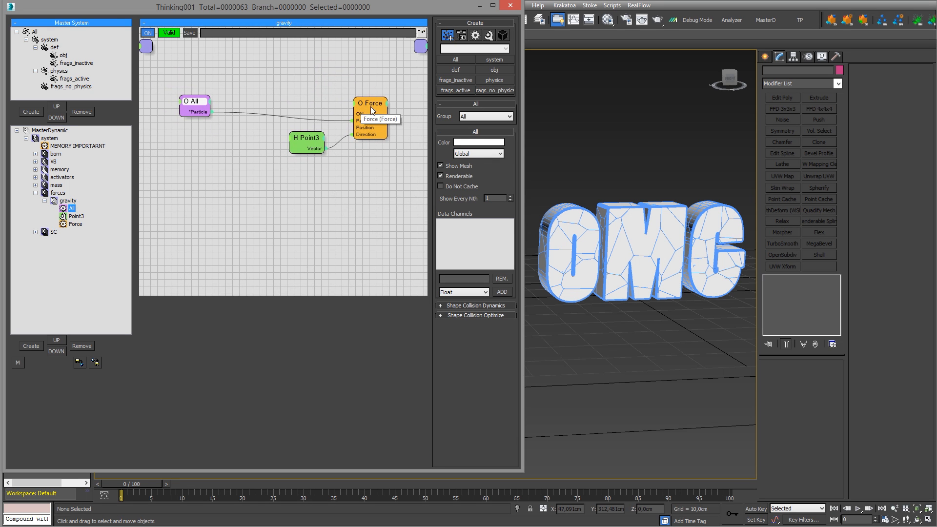
left_click_drag(370, 107, 377, 100)
left_click(305, 144)
left_click_drag(304, 144, 254, 170)
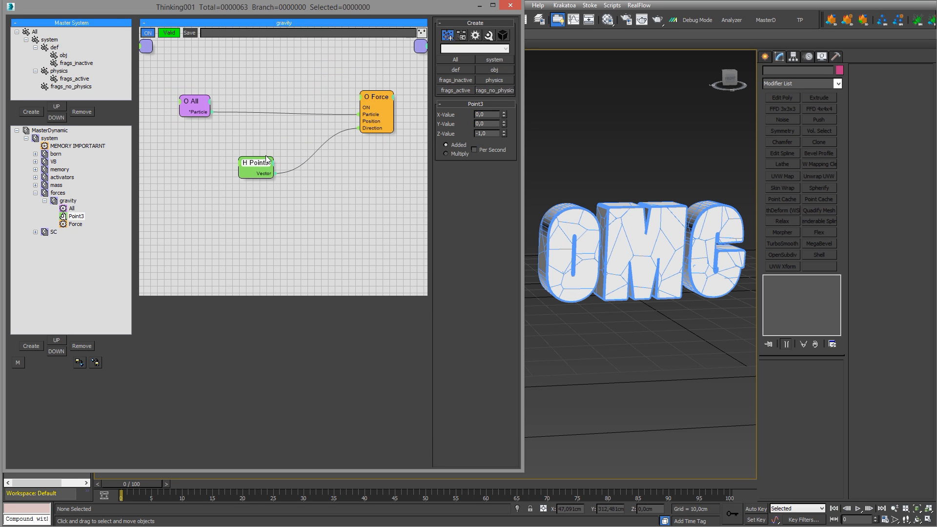
left_click_drag(196, 102, 236, 90)
left_click_drag(377, 99, 365, 106)
left_click_drag(261, 168, 251, 176)
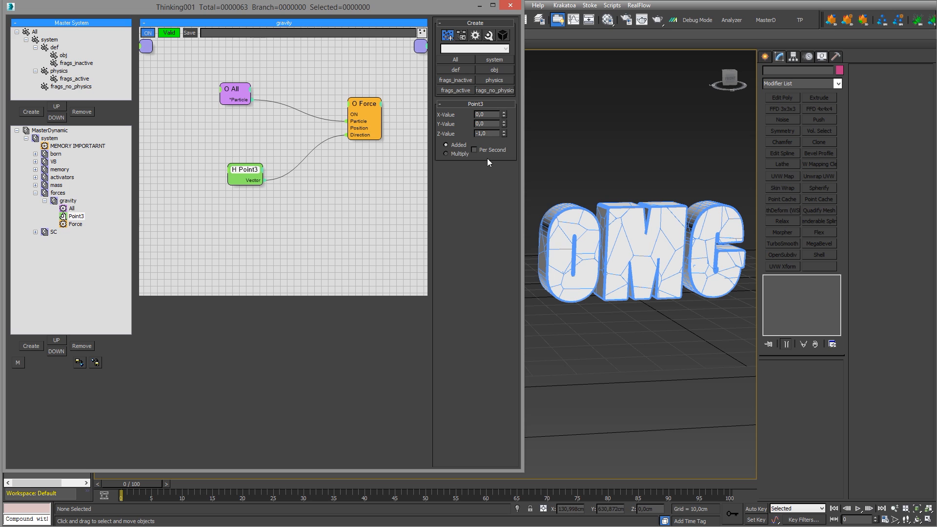
Set the gravity Force strength to 250 cm and switch its All group node to the active fragments.
left_click_drag(368, 104, 360, 114)
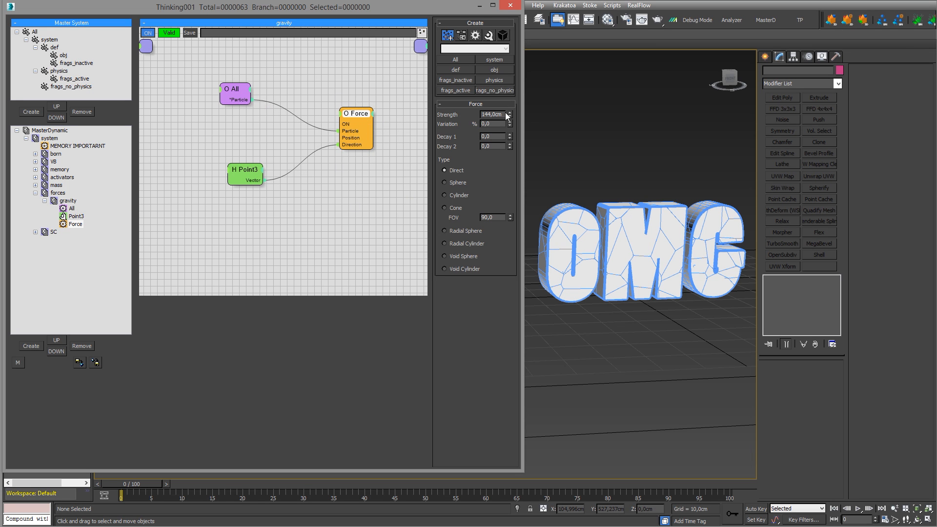
type("250")
key("Return")
left_click_drag(235, 92, 239, 101)
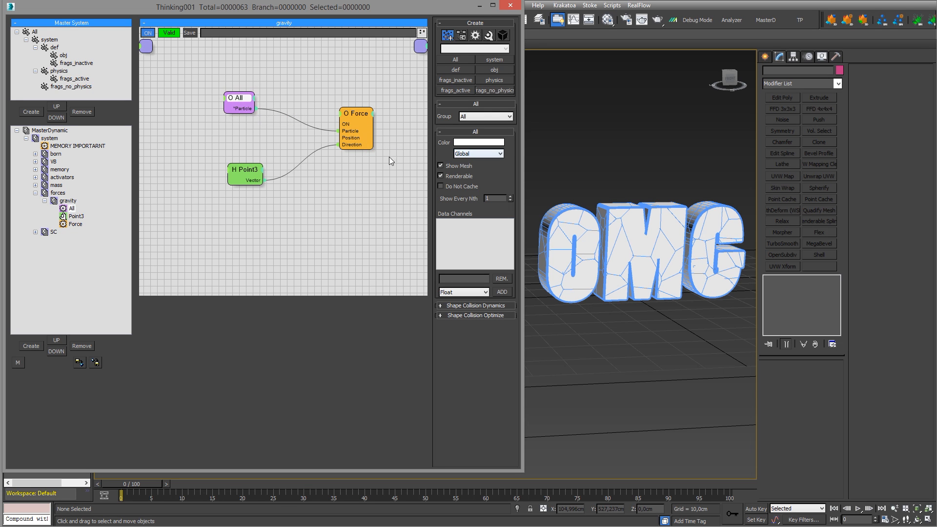
left_click(489, 116)
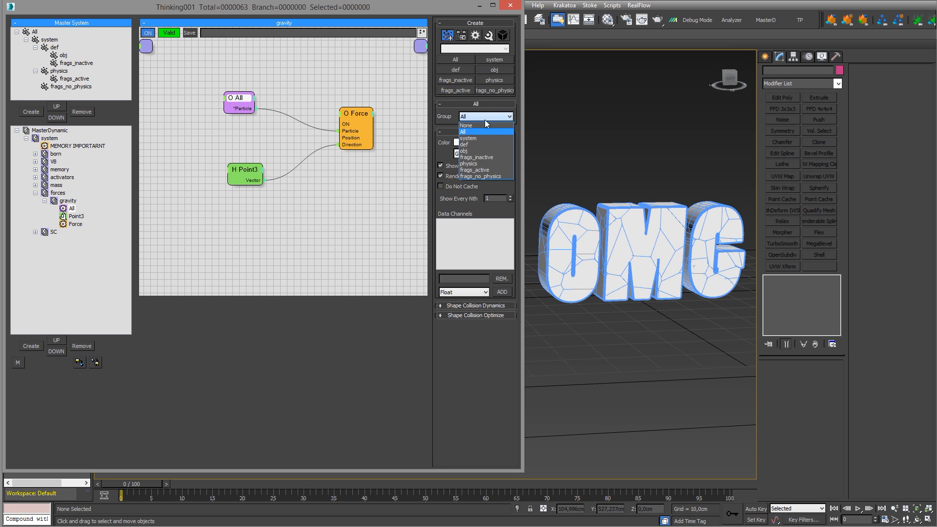
left_click(472, 167)
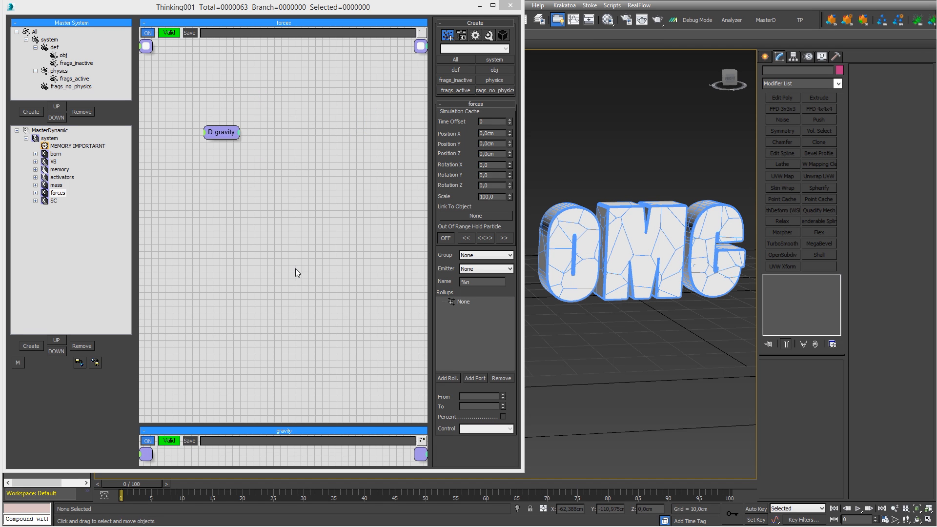
Set the Shape Collision Voxel Grid to 1 for the frags_active, frags_inactive and obj groups.
left_click(77, 78)
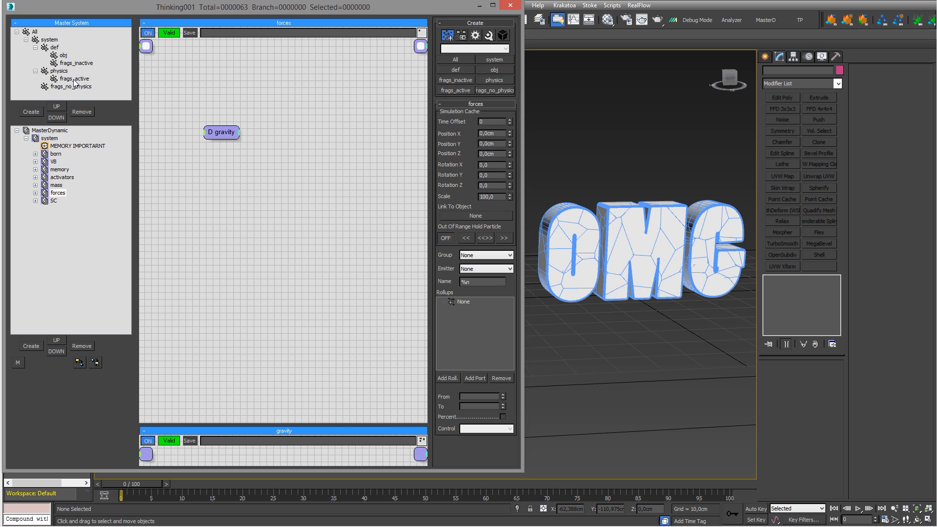
left_click(476, 198)
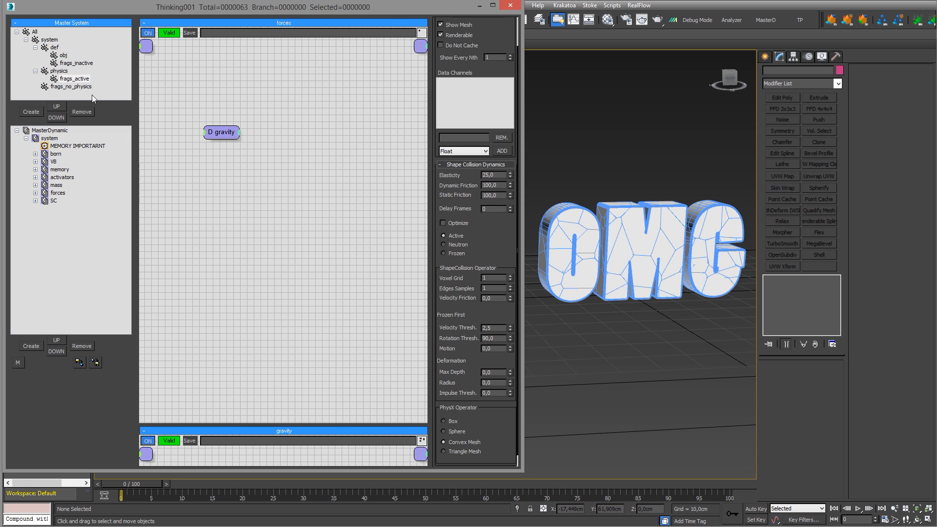
left_click(78, 63)
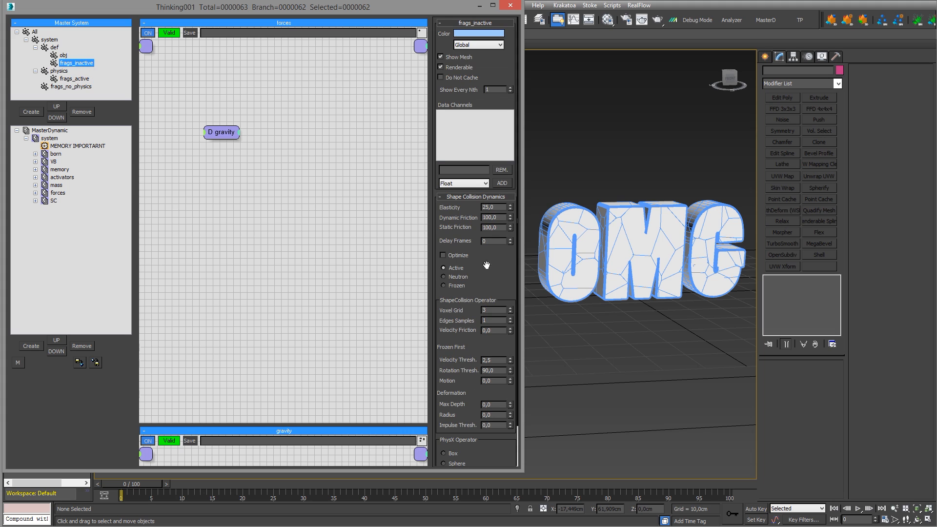
left_click(510, 311)
left_click(63, 56)
left_click(510, 311)
left_click(510, 312)
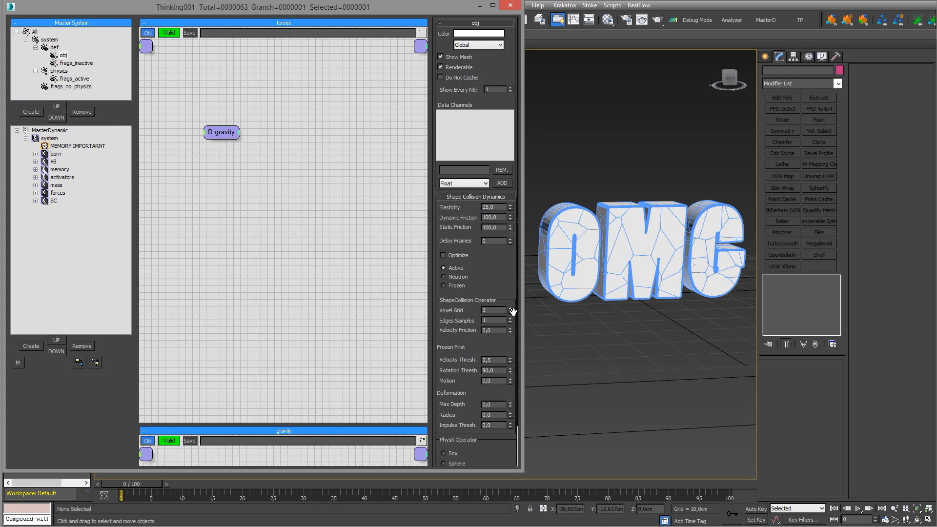
Play the simulation to check how the active fragments behave under gravity, and return to frame 0.
left_click(296, 217)
left_click(612, 139)
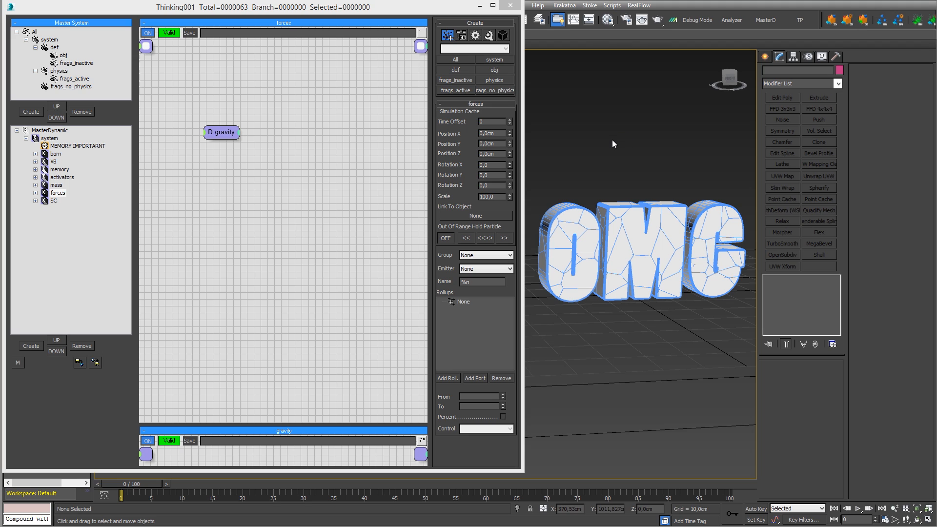
key("slash")
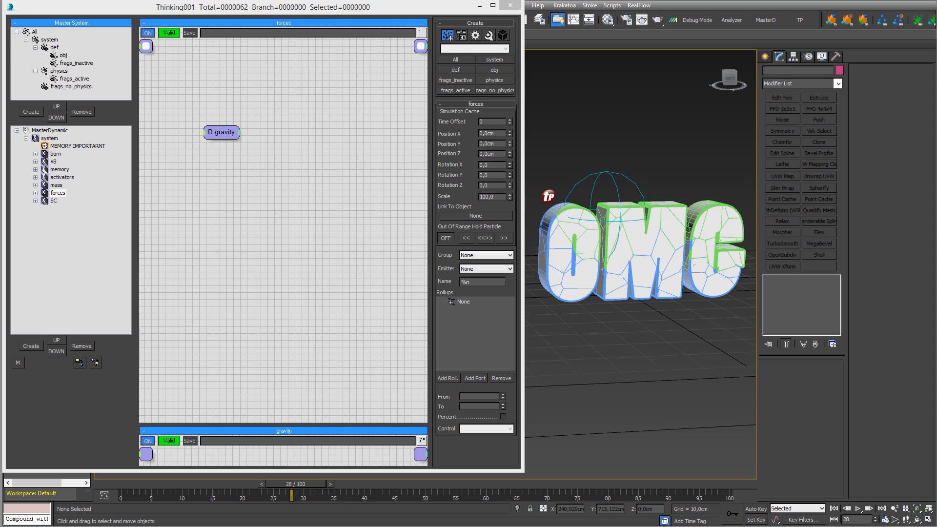
left_click(102, 486)
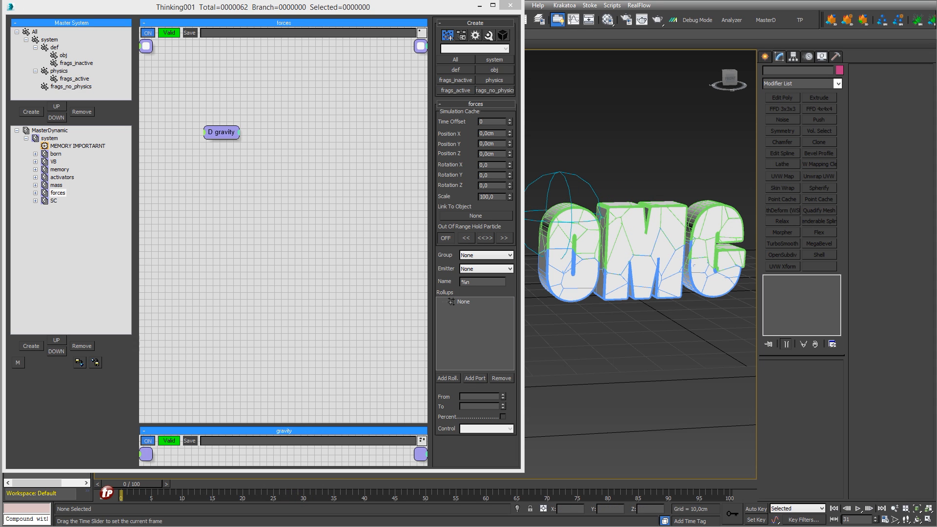
Open the VB set, tidy its VolumeBreak and Group nodes, and set the VolumeBreak Raster to 3%.
left_click(54, 161)
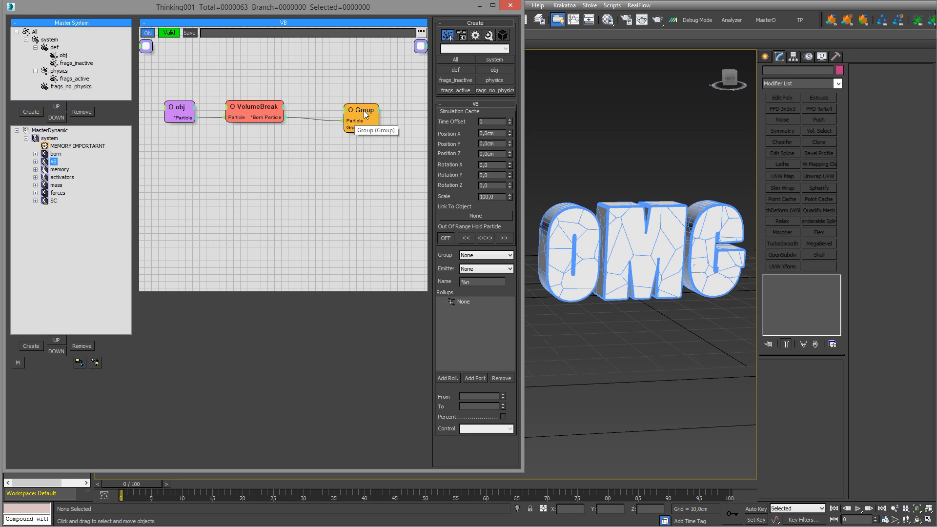
left_click_drag(364, 110, 361, 104)
left_click_drag(257, 108, 264, 103)
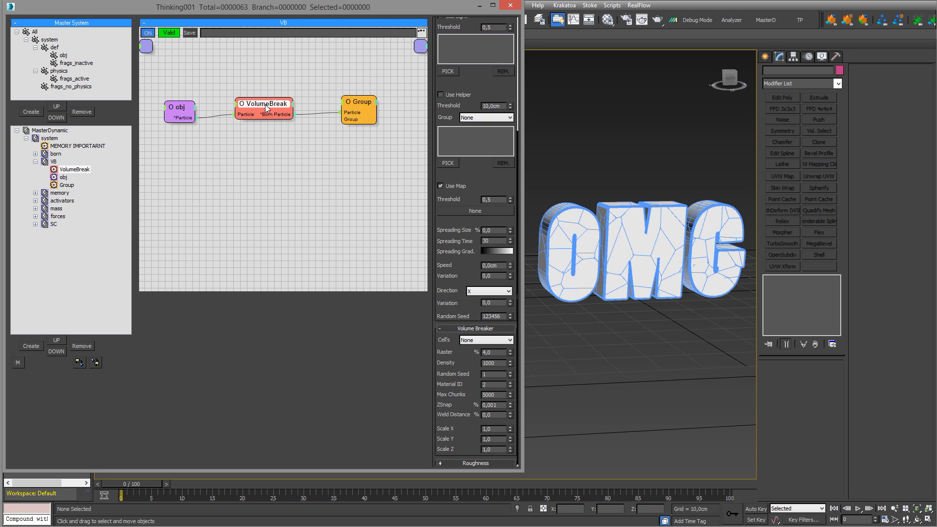
left_click_drag(449, 276, 445, 259)
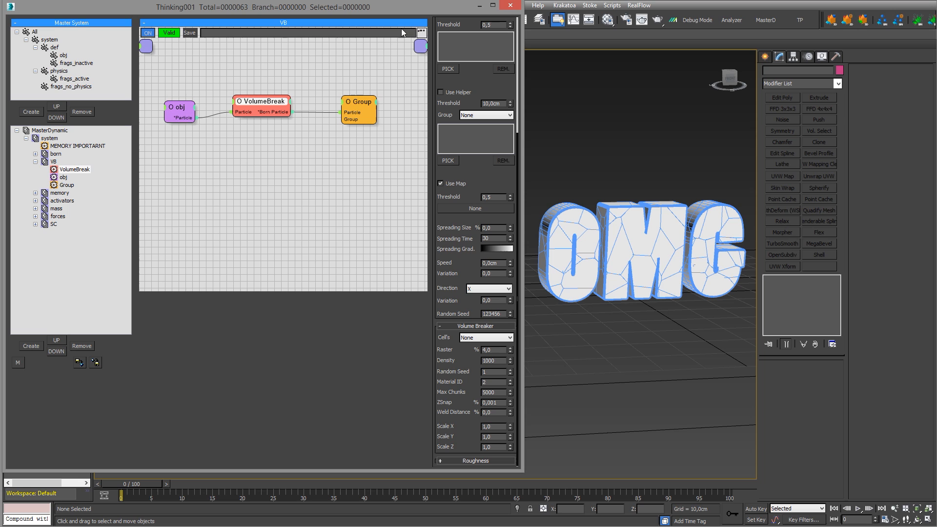
double_click(488, 349)
type("3")
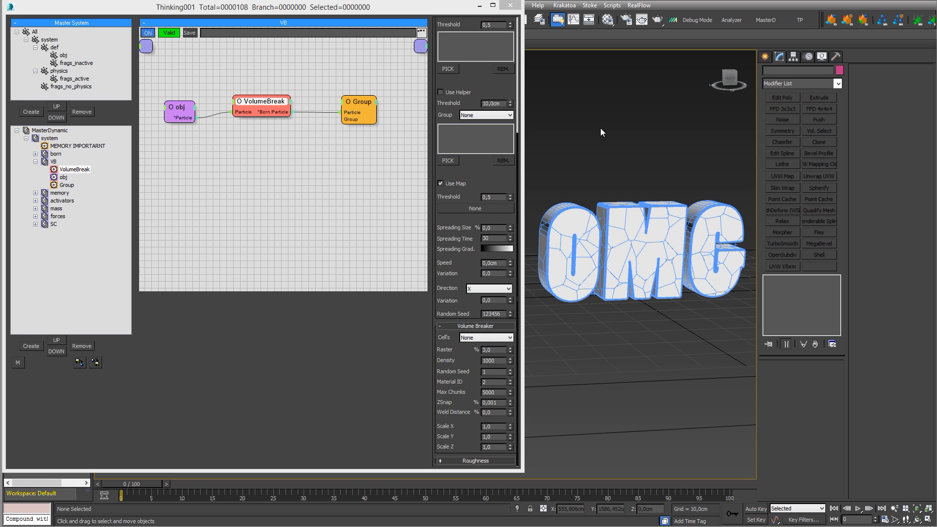
Play the simulation with the finer fragments, examine the text from another angle, and return to frame 0.
type("/")
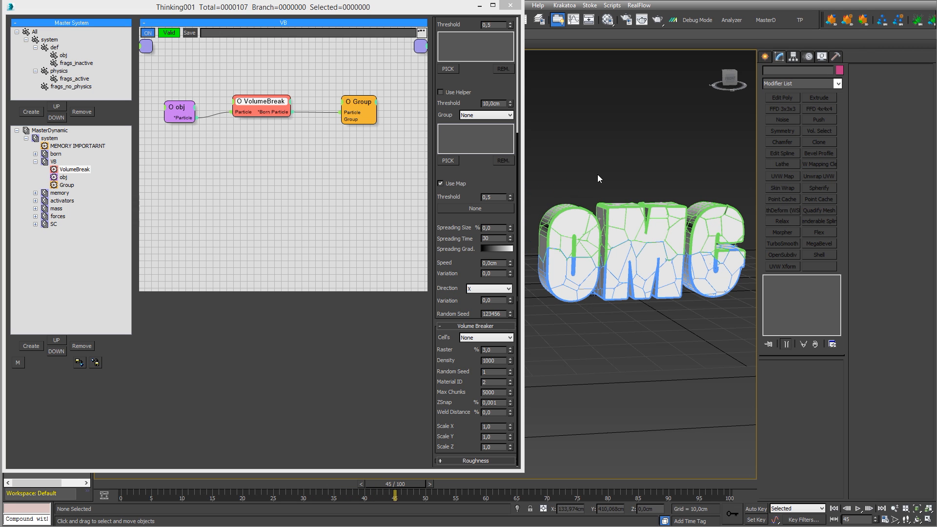
mouse_move(634, 175)
middle_mouse_down("alt")
mouse_move(602, 178)
mouse_move(641, 179)
middle_mouse_up("alt")
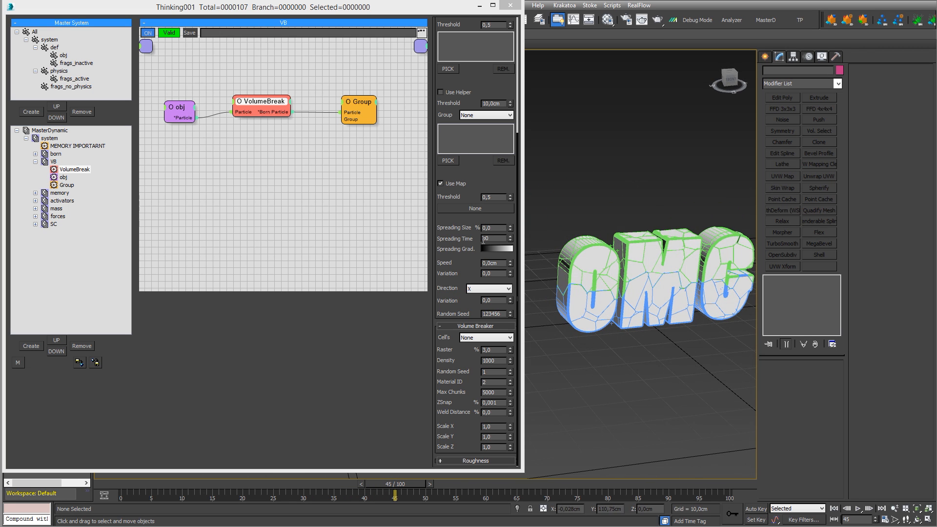
left_click(106, 486)
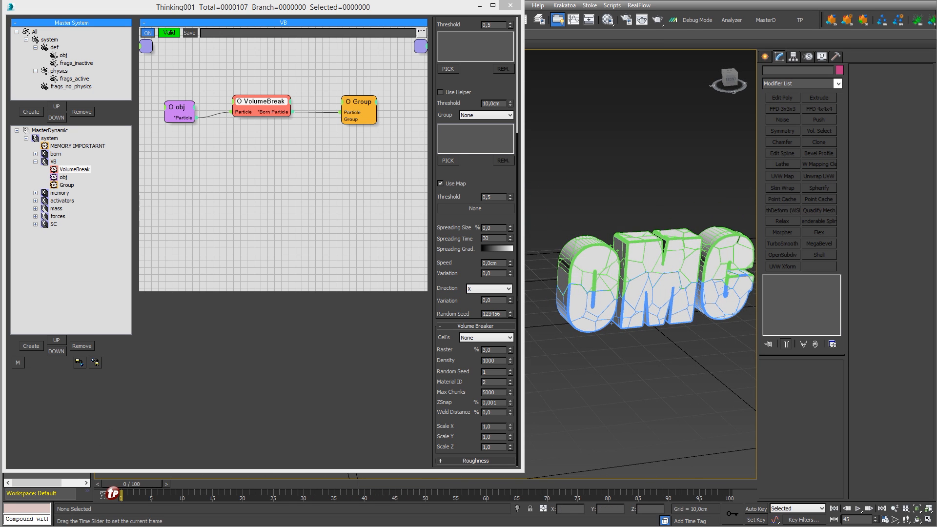
double_click(504, 362)
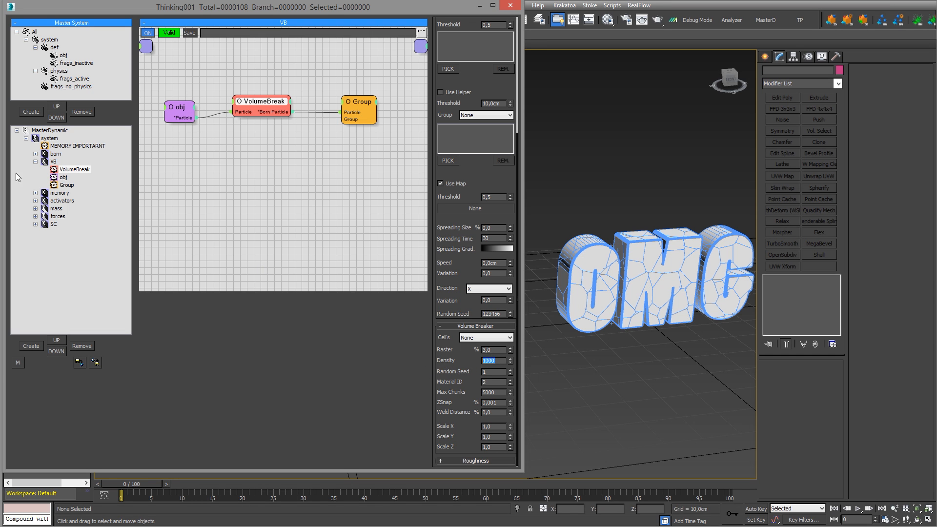
Set the floor Voxel Grid of the SC operator to 1 and briefly preview the simulation from the first frame.
left_click(53, 224)
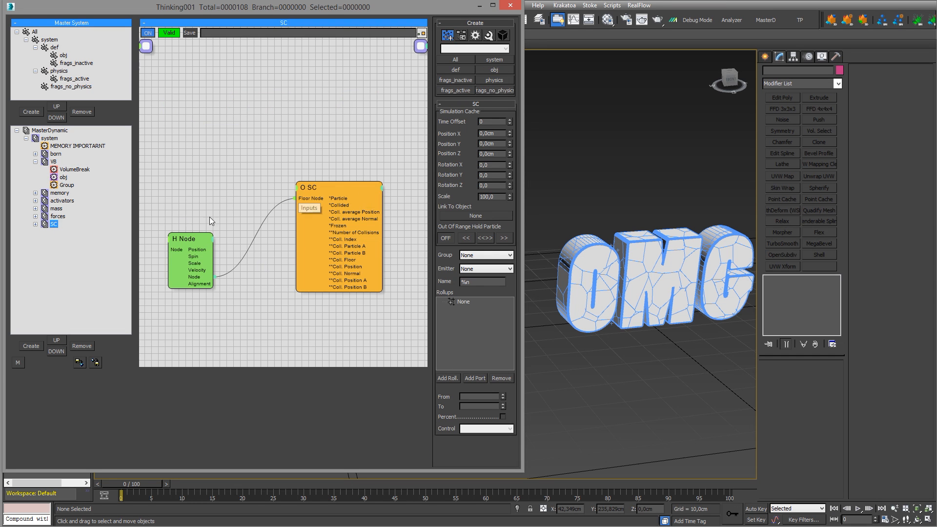
left_click(329, 191)
left_click_drag(330, 192, 310, 184)
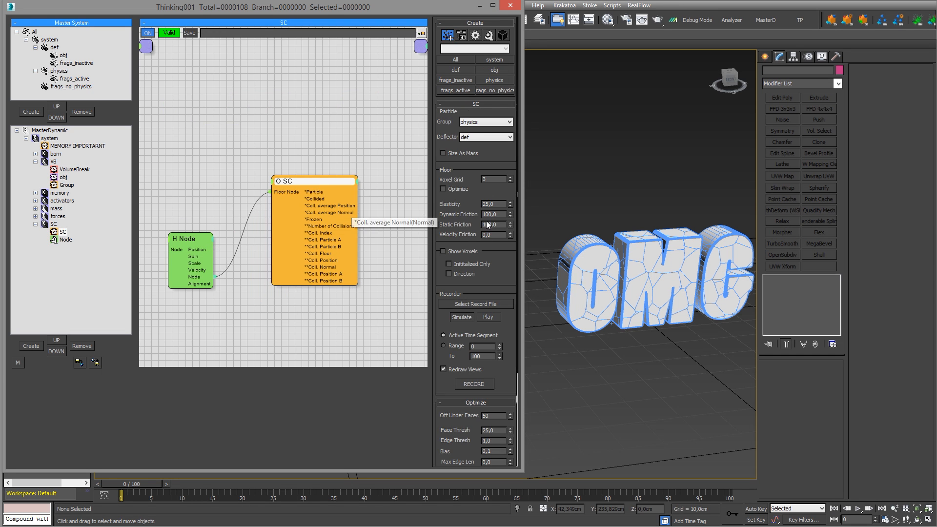
left_click(510, 183)
left_click(511, 182)
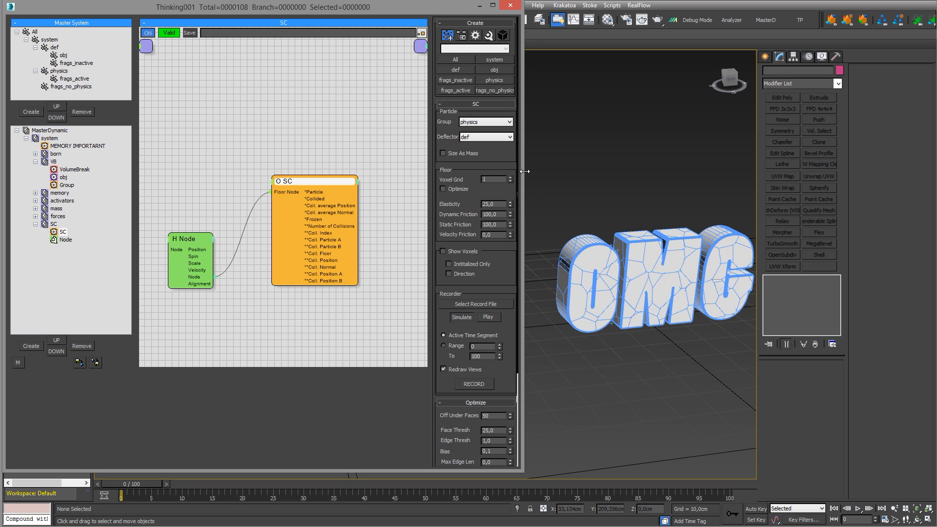
key("/")
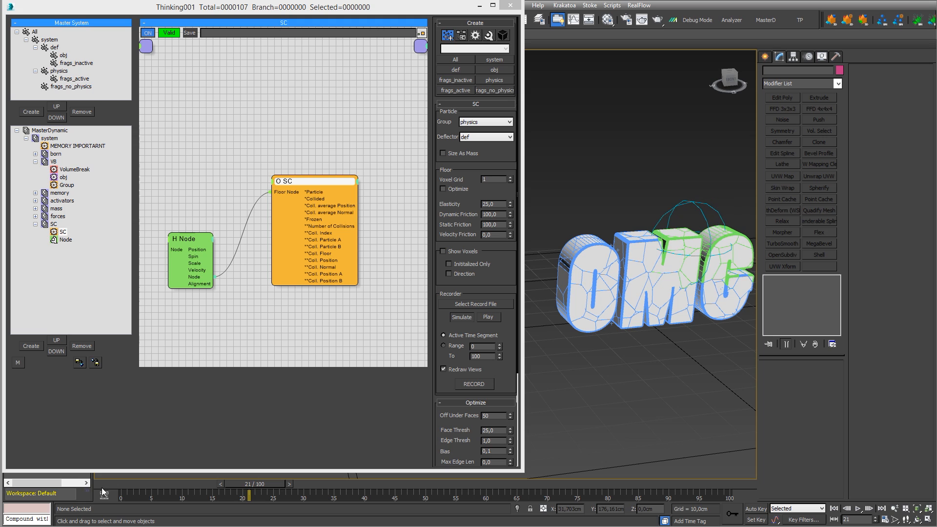
key("Home")
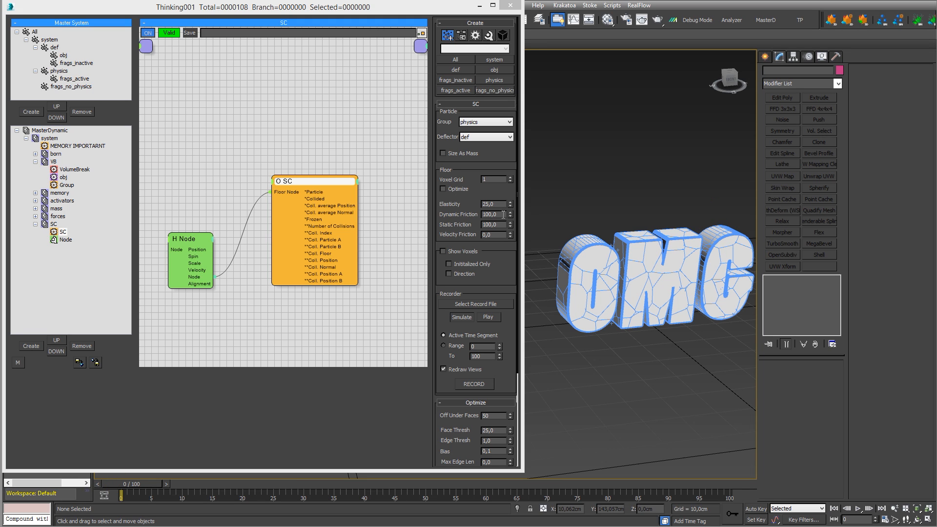
Set the SC operator's floor Dynamic Friction and Static Friction to 20.
left_click(492, 215)
type("20")
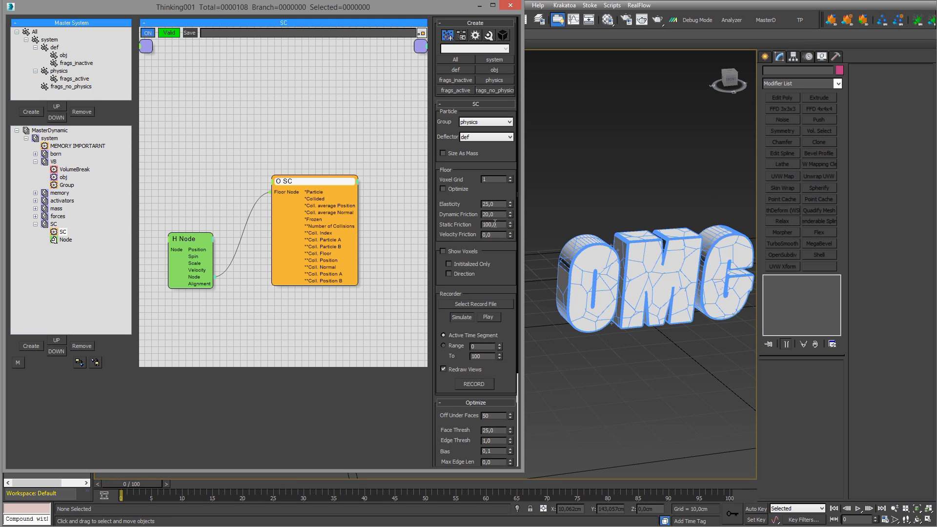
left_click_drag(496, 224, 458, 225)
type("20")
key("Return")
Set Dynamic Friction and Static Friction to 20 for the frags_active group.
left_click(66, 79)
double_click(498, 219)
type("20")
left_click_drag(498, 229, 483, 227)
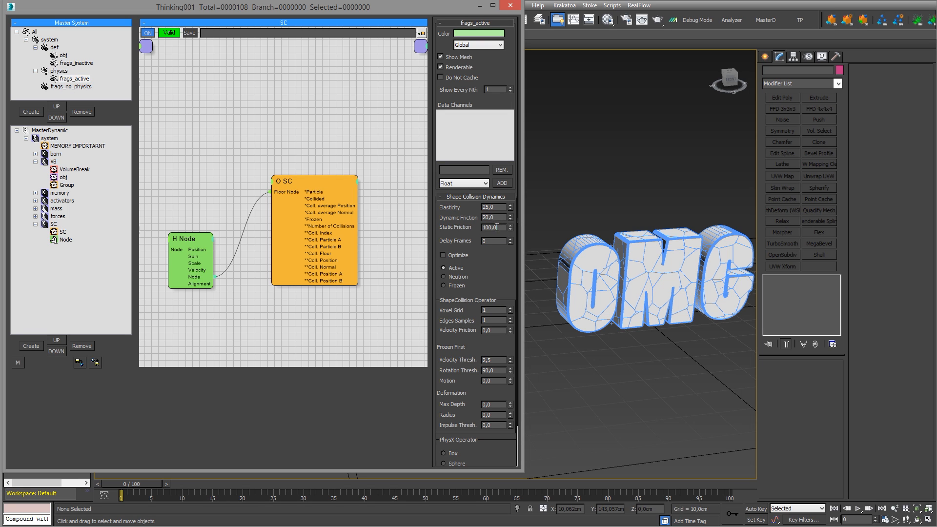
type("20")
Set Dynamic Friction and Static Friction to 20 for the frags_inactive group.
left_click(75, 63)
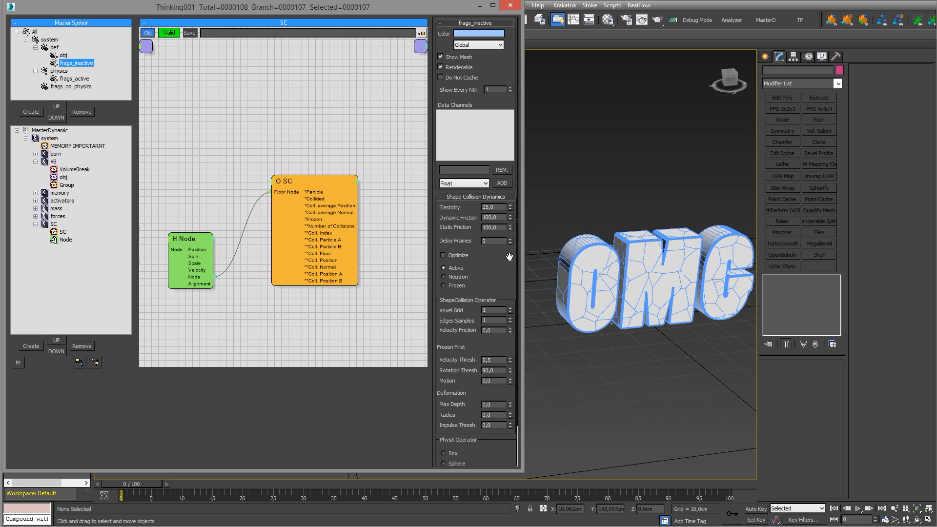
double_click(497, 218)
type("20")
left_click_drag(499, 228, 455, 230)
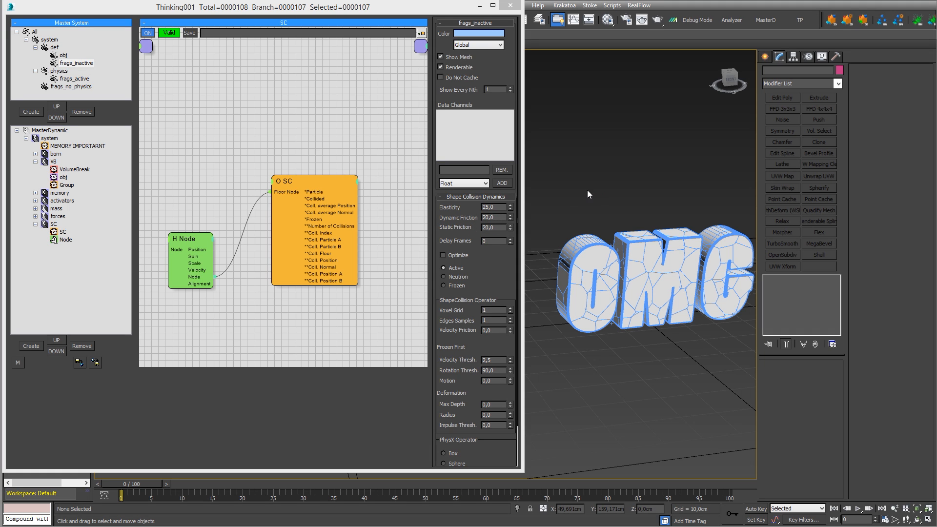
Advance the simulation to frame 42 to examine the fragments with lower friction, view them from the front, and return to frame 0.
key("period")
key("period")
key("period")
key("period")
key("period")
key("period")
key("period")
key("period")
key("period")
key("period")
key("period")
key("period")
key("period")
key("period")
key("period")
key("period")
key("period")
key("period")
key("period")
key("period")
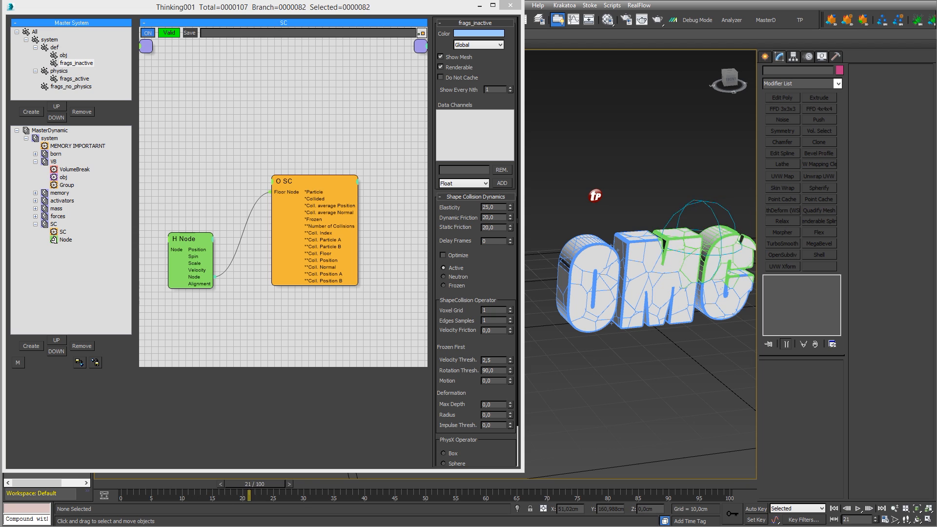
key("period")
key("period")
key("period")
key("period")
key("period")
key("period")
key("period")
key("period")
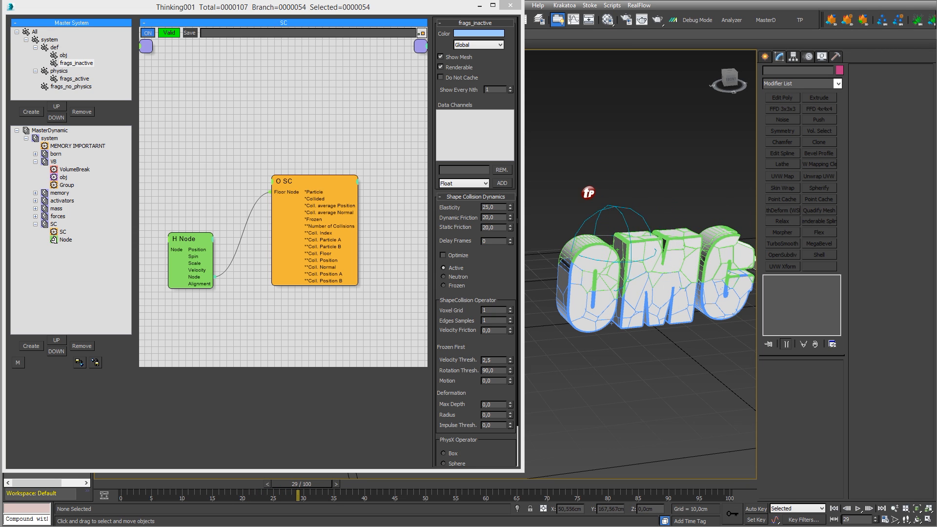
key("period")
key("period")
key("period")
key("period")
key("period")
key("period")
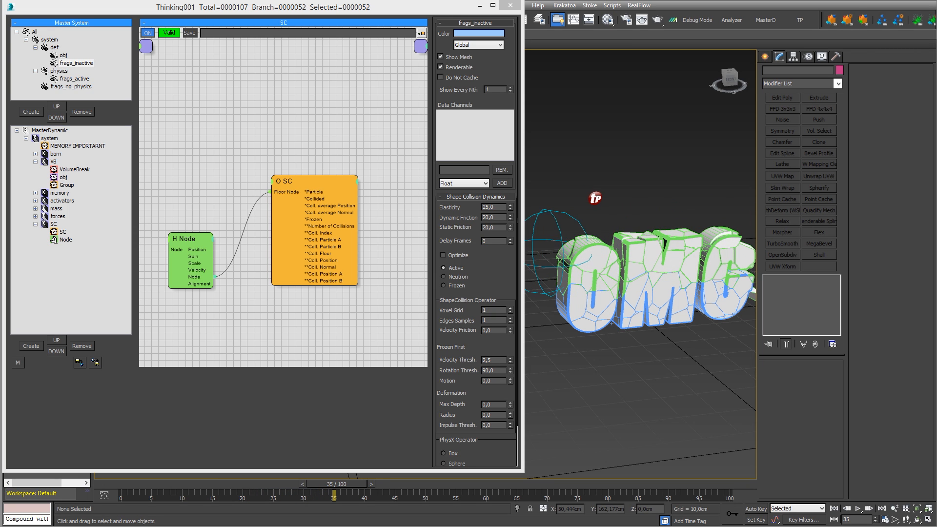
key("period")
key("period")
key("period")
key("period")
key("period")
key("period")
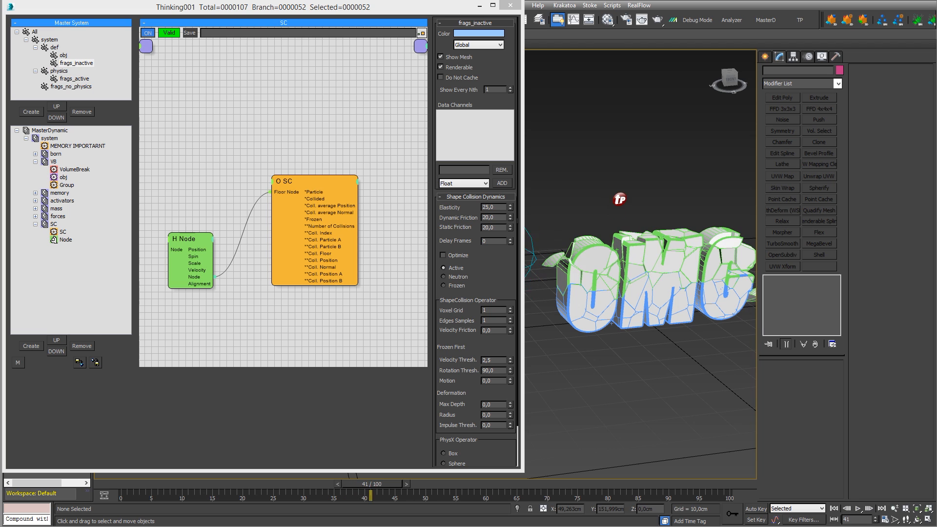
key("period")
mouse_move(640, 200)
middle_mouse_down("alt")
mouse_move(637, 185)
mouse_move(631, 193)
middle_mouse_up("alt")
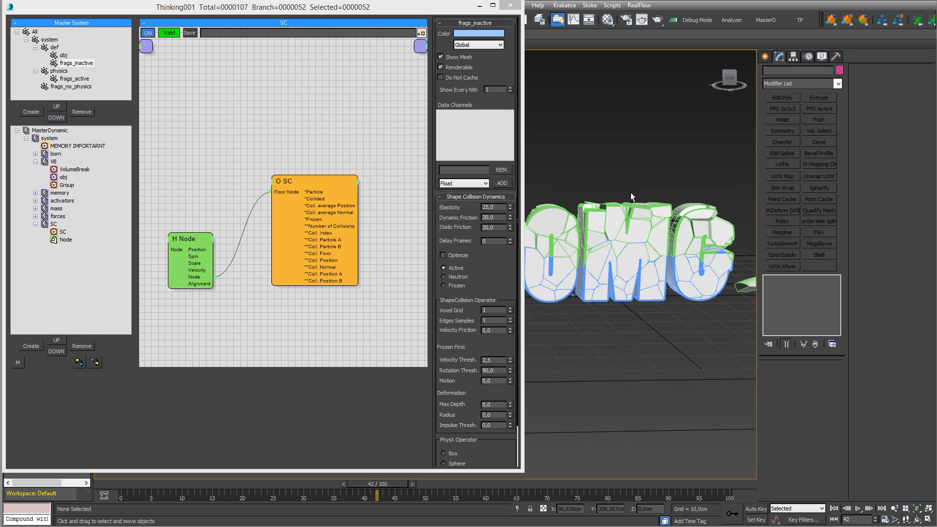
left_click(105, 482)
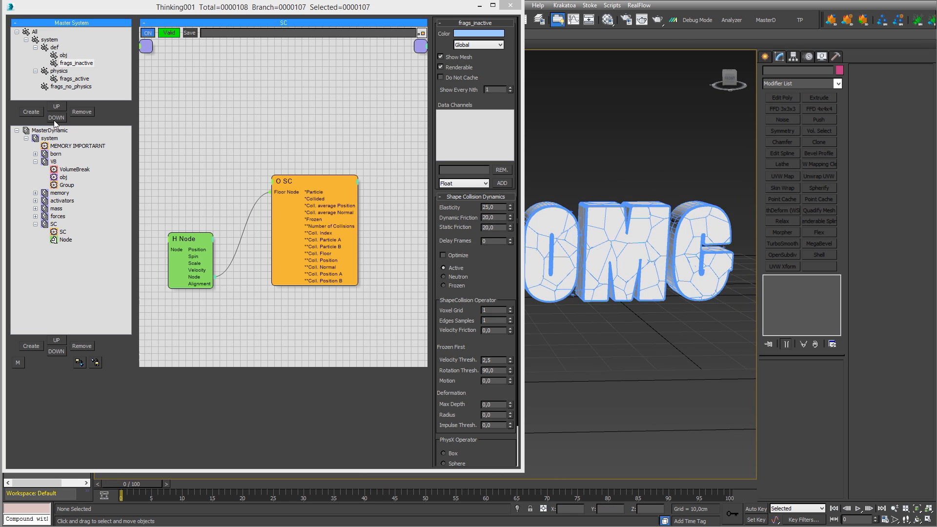
Move obj above VolumeBreak in the VB set, reposition the VolumeBreak node and bring up its Volume Breaker settings.
left_click(71, 169)
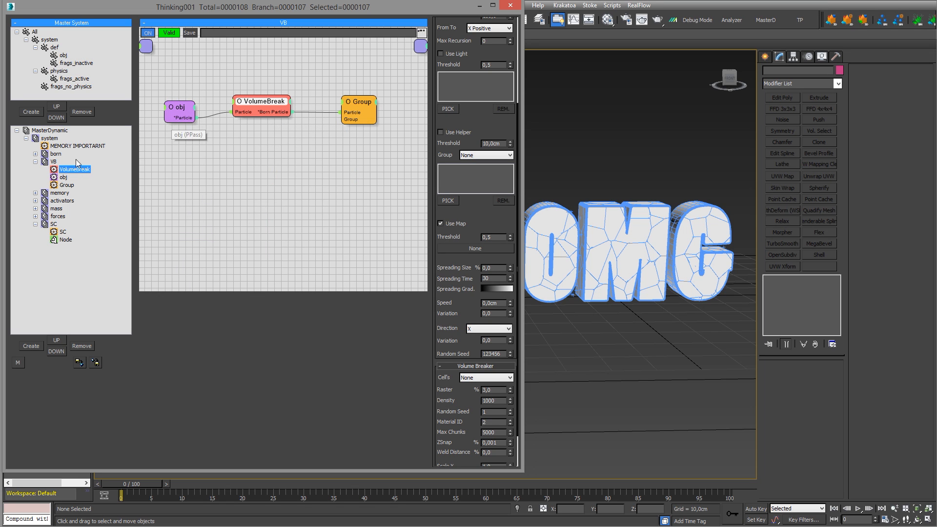
left_click_drag(62, 176, 63, 169)
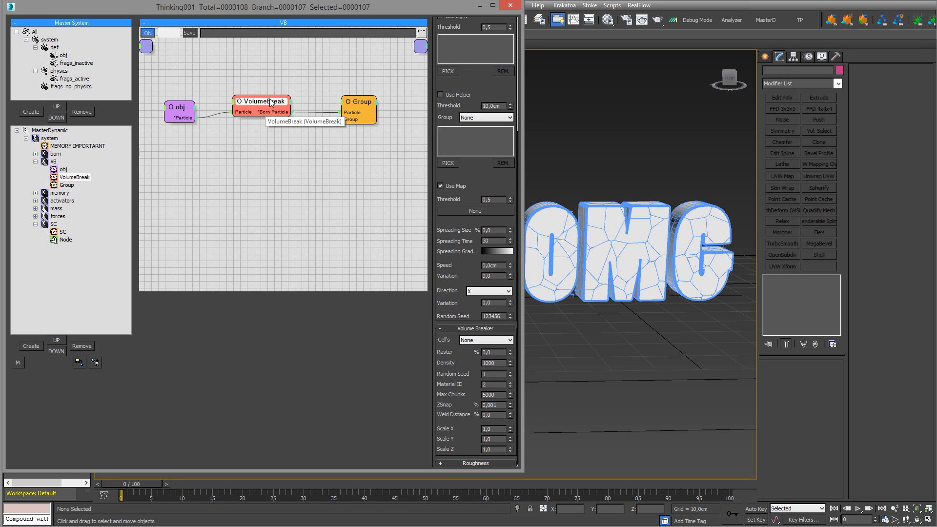
left_click_drag(270, 99, 267, 103)
left_click_drag(447, 406, 456, 354)
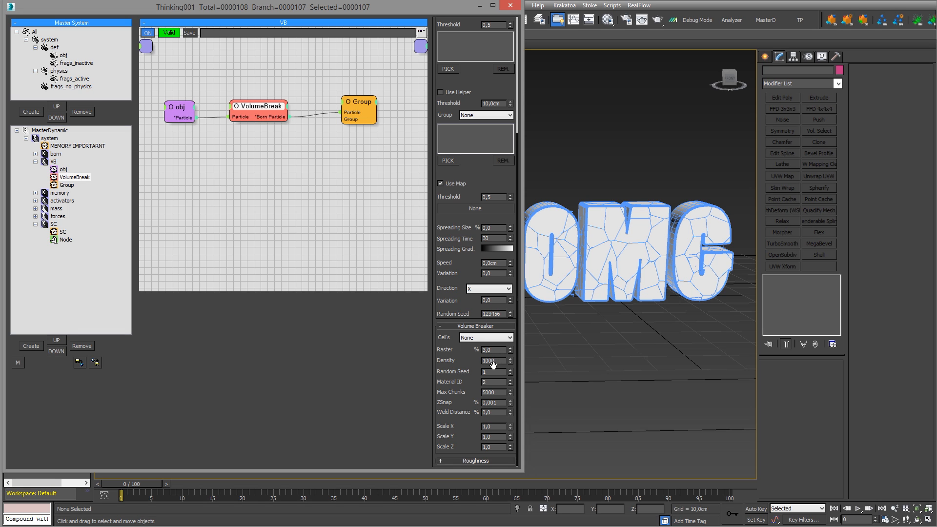
Try a Volume Breaker density of 300 on the VolumeBreak operator, and settle on a density of 3000.
double_click(494, 360)
type("300")
key("Return")
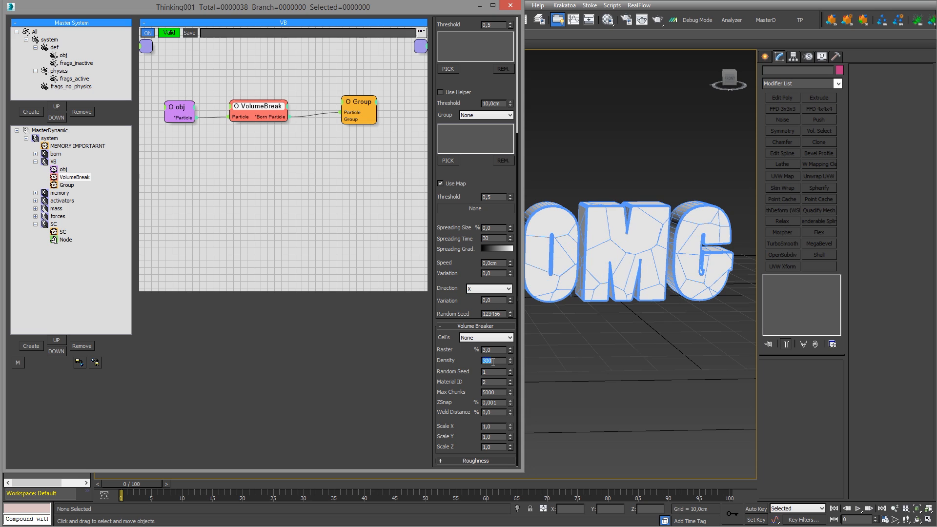
type("3000")
key("Return")
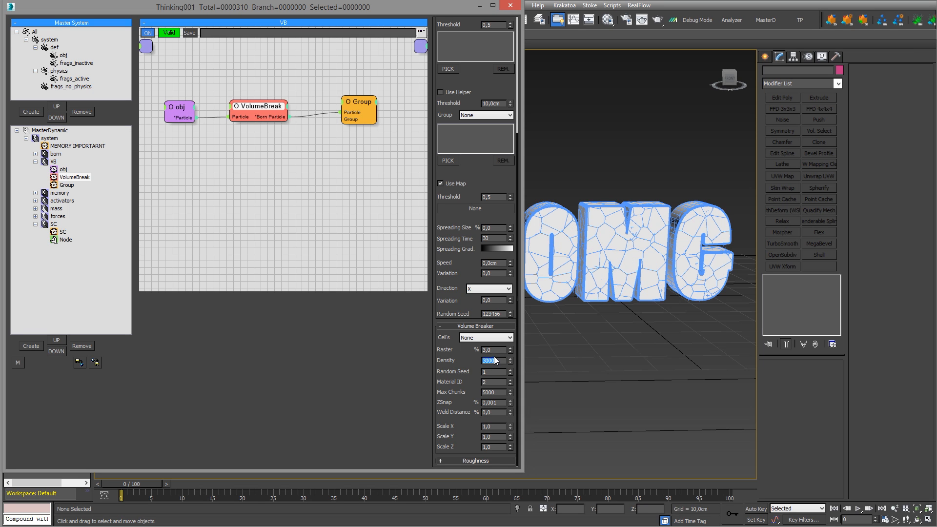
Play the fracture simulation of the OMG text and return to frame 0.
left_click(611, 122)
key("/")
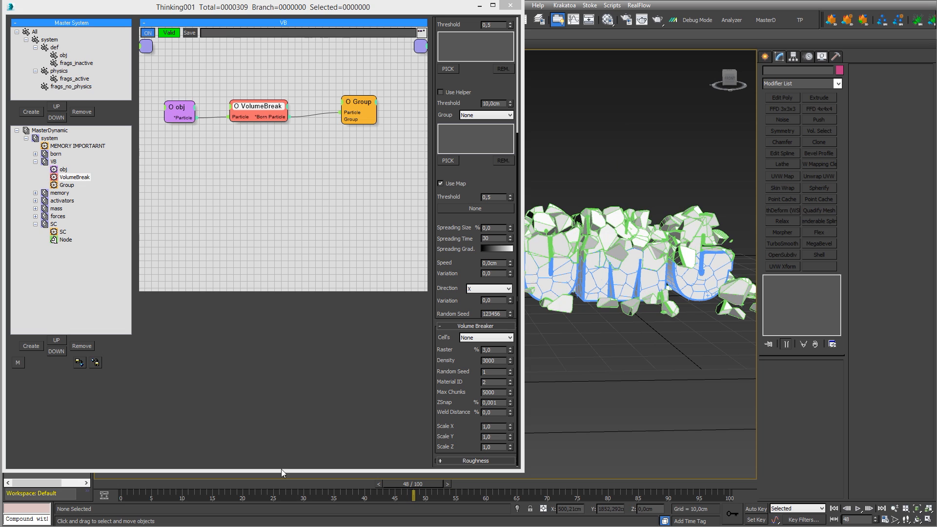
left_click(107, 484)
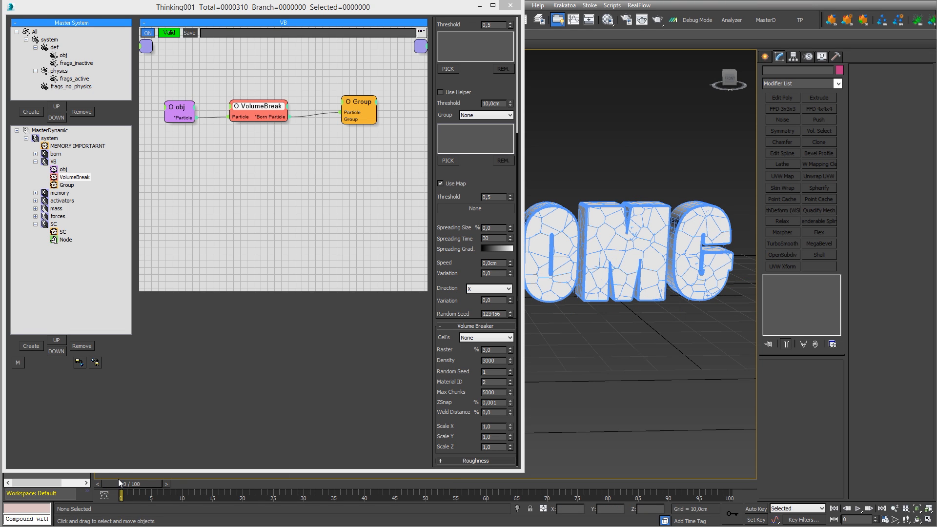
Create a new dynamic set under system, place it above SC and name it "bring to".
left_click(188, 224)
left_click(35, 161)
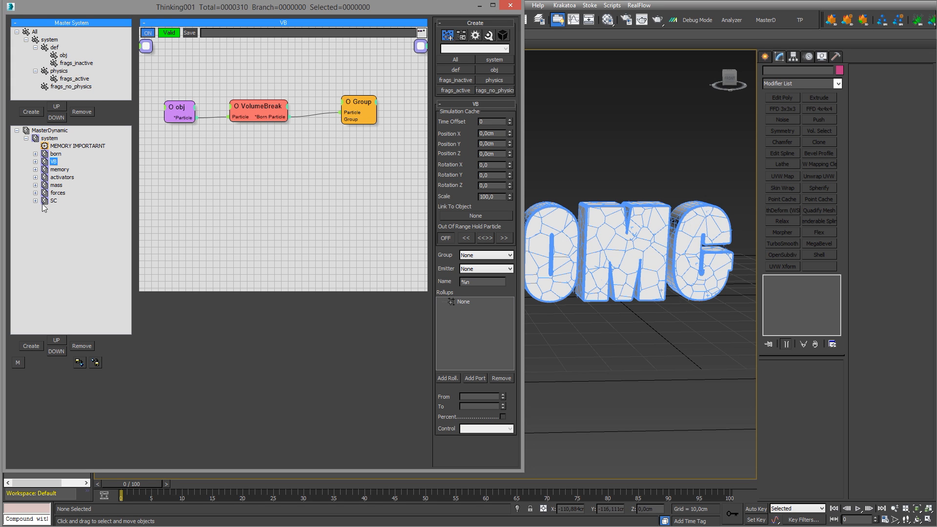
left_click(44, 141)
left_click(31, 346)
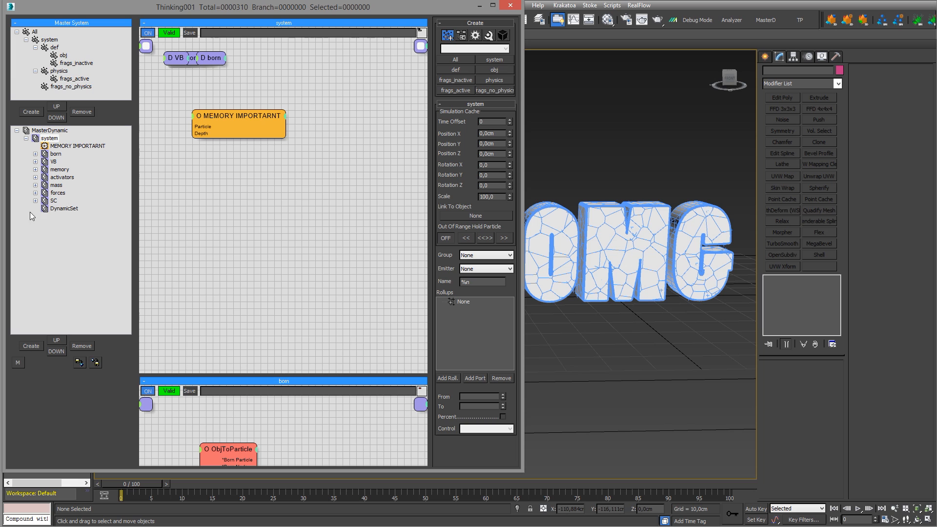
left_click_drag(56, 209, 60, 208)
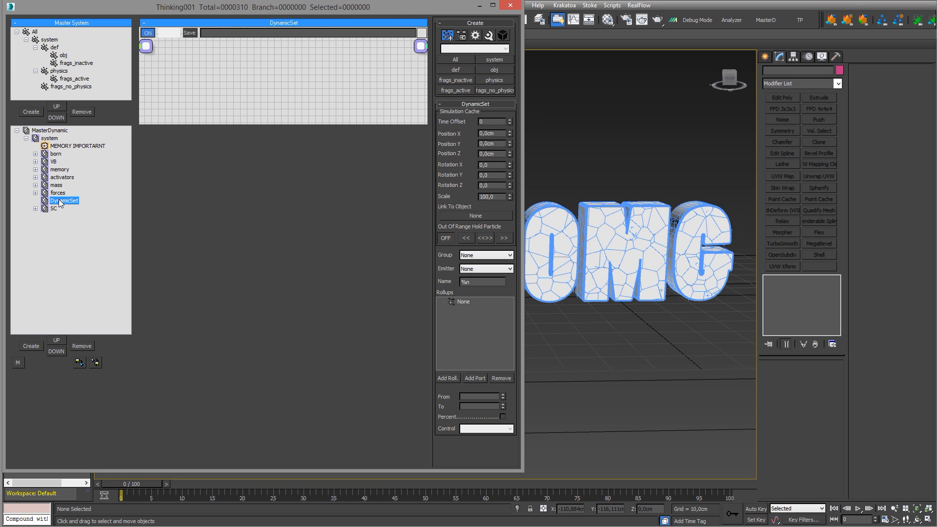
left_click(59, 201)
type("bring to")
key("Return")
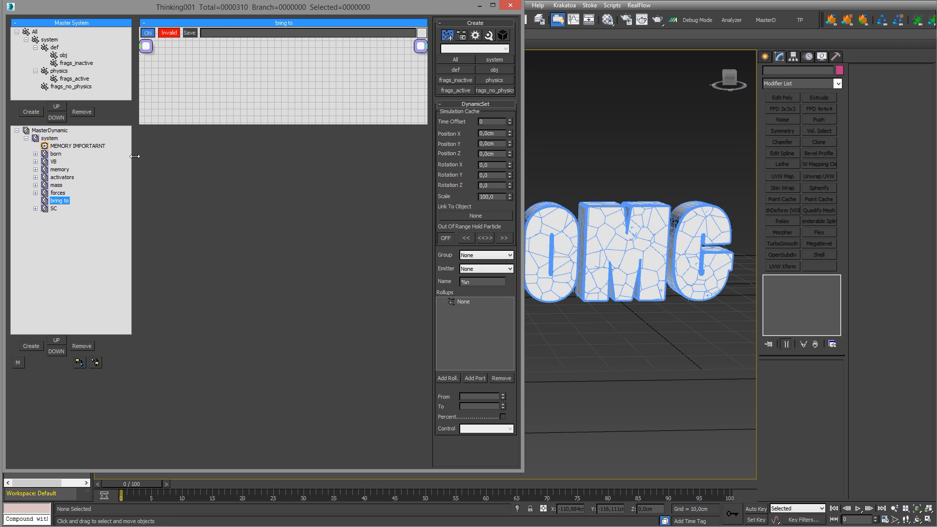
Enlarge the "bring to" graph and add a BringTo dynamics operator in its middle.
left_click_drag(220, 126, 258, 357)
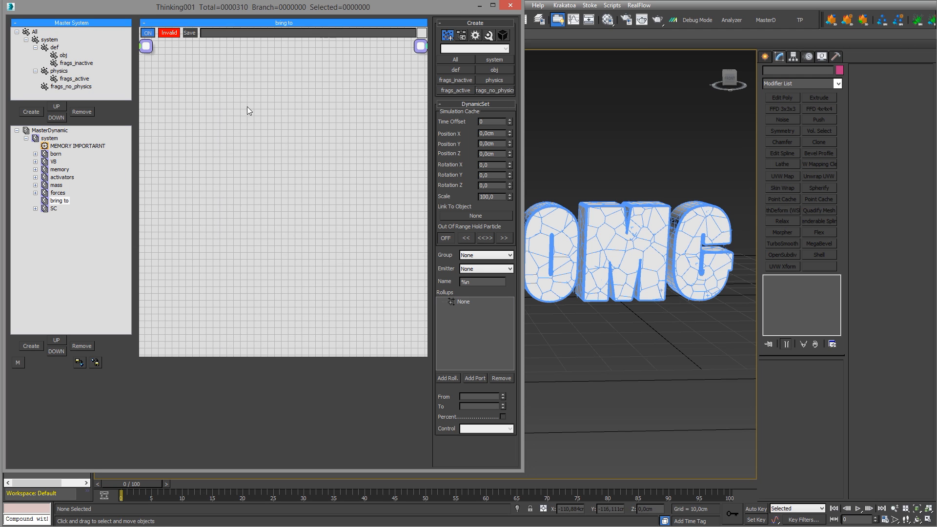
right_click(247, 109)
mouse_move(225, 126)
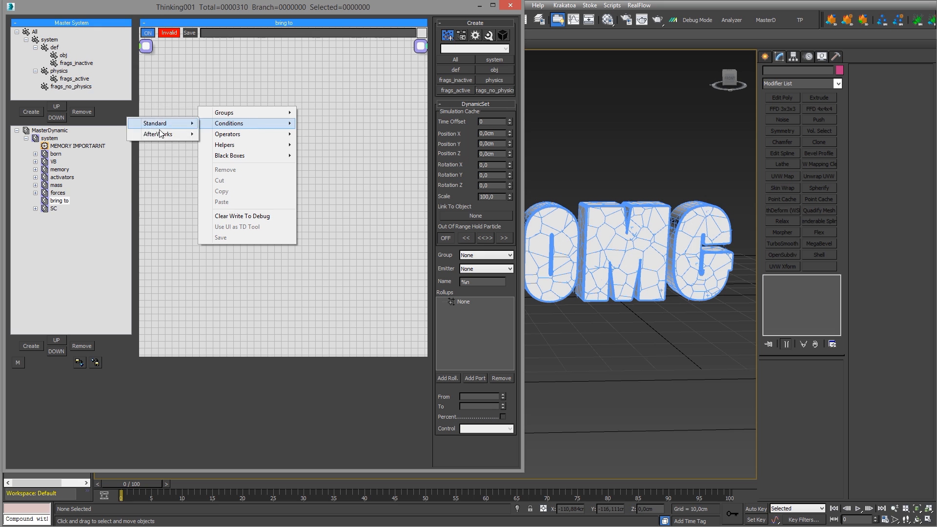
mouse_move(152, 146)
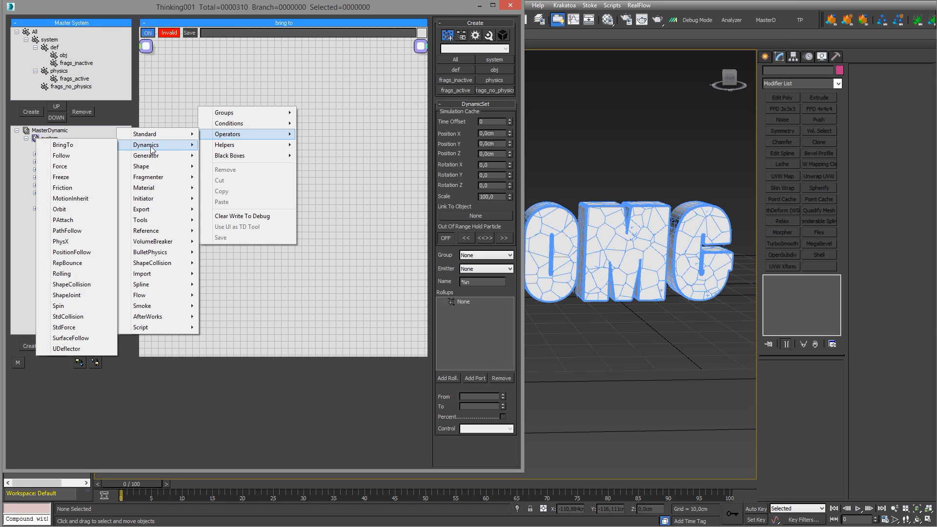
left_click(90, 145)
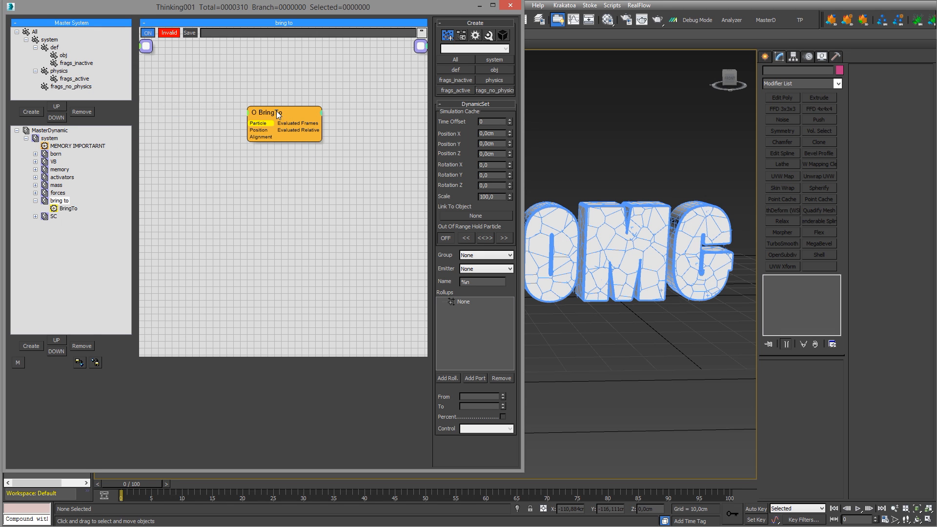
left_click(277, 114)
left_click_drag(277, 114, 305, 165)
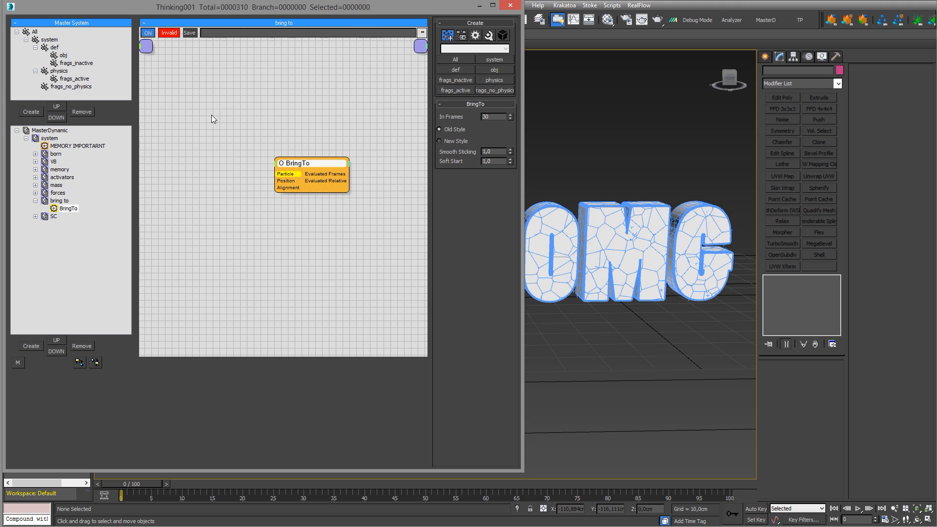
Add the frags_active group node and connect its Particle output to the BringTo Particle input.
right_click(192, 88)
mouse_move(195, 93)
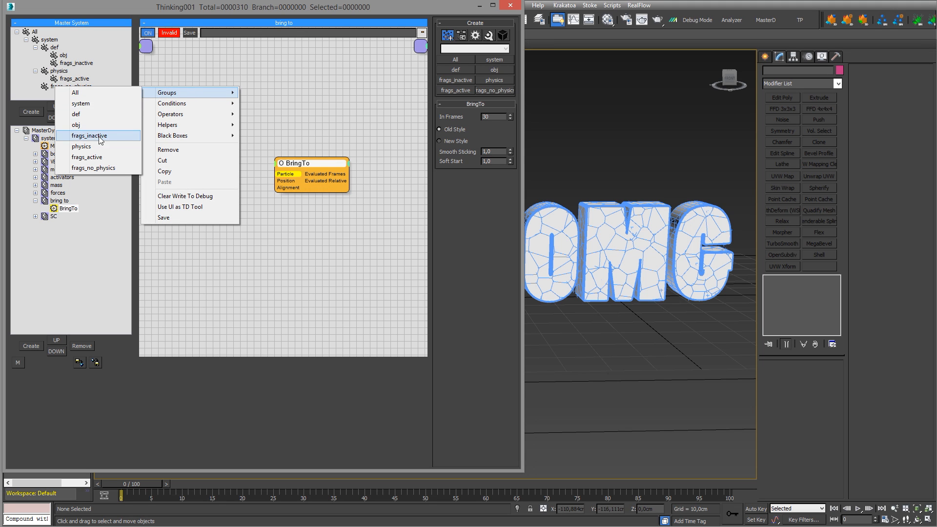
left_click(104, 158)
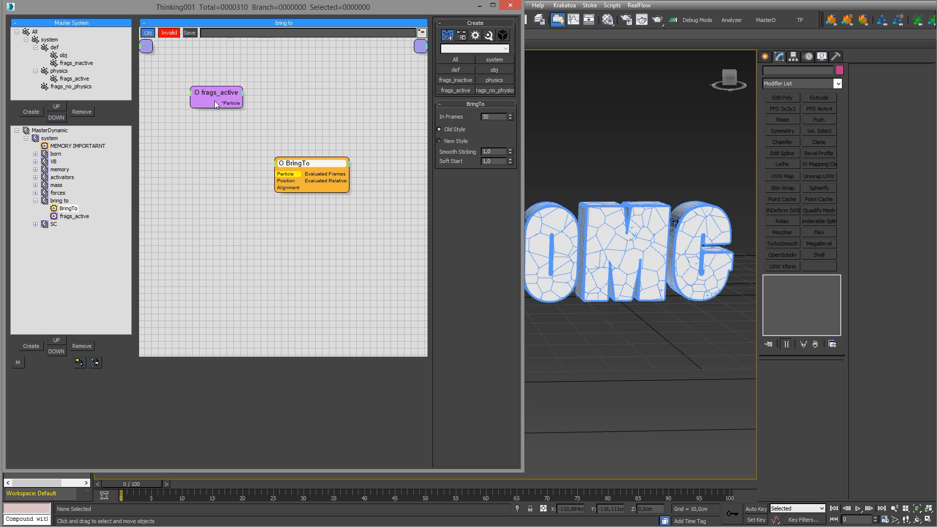
left_click_drag(219, 95, 195, 140)
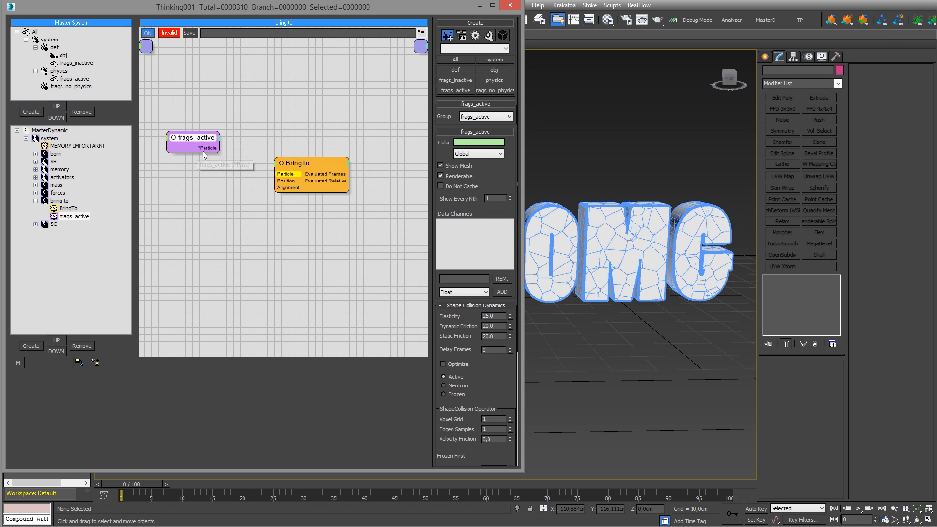
left_click_drag(263, 174, 320, 148)
left_click_drag(200, 144, 190, 138)
left_click_drag(336, 147, 338, 150)
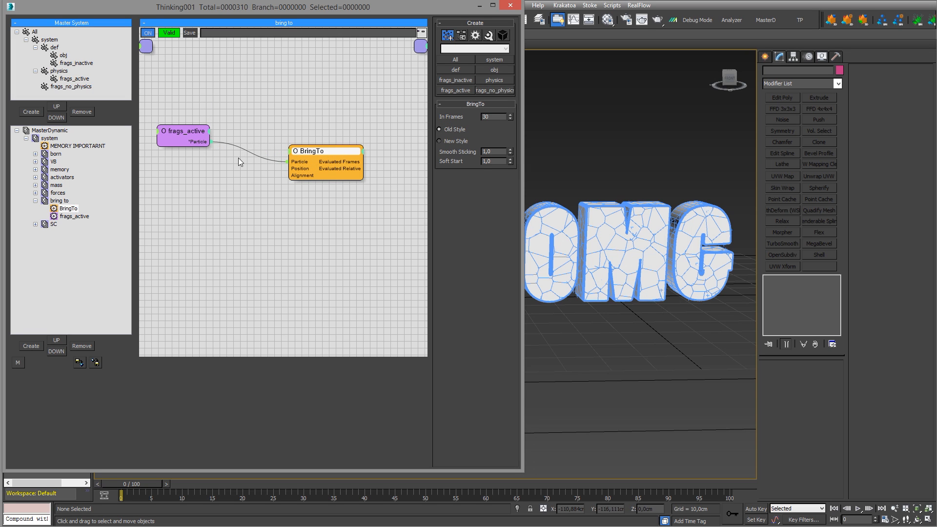
Add a standard Memory operator below the link between frags_active and BringTo.
left_click(183, 131)
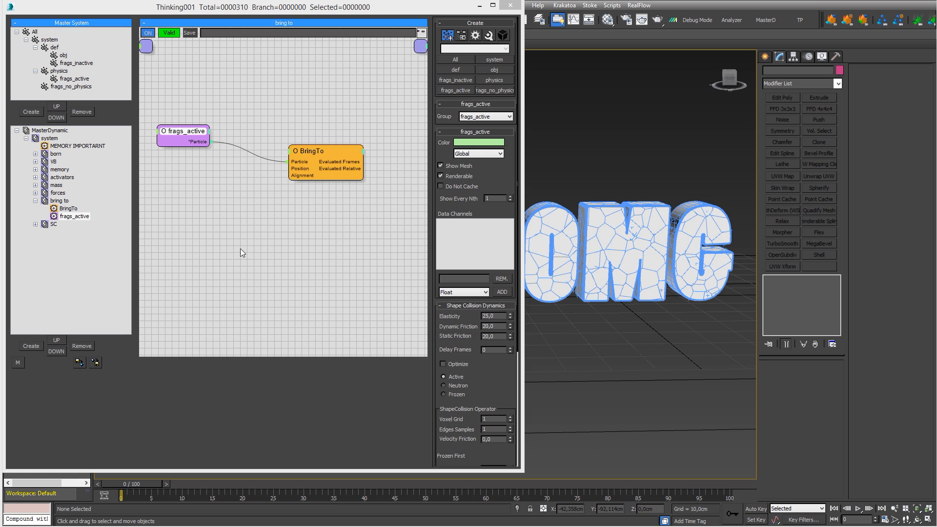
middle_click_drag(240, 248, 249, 247)
right_click(264, 189)
mouse_move(271, 217)
mouse_move(191, 215)
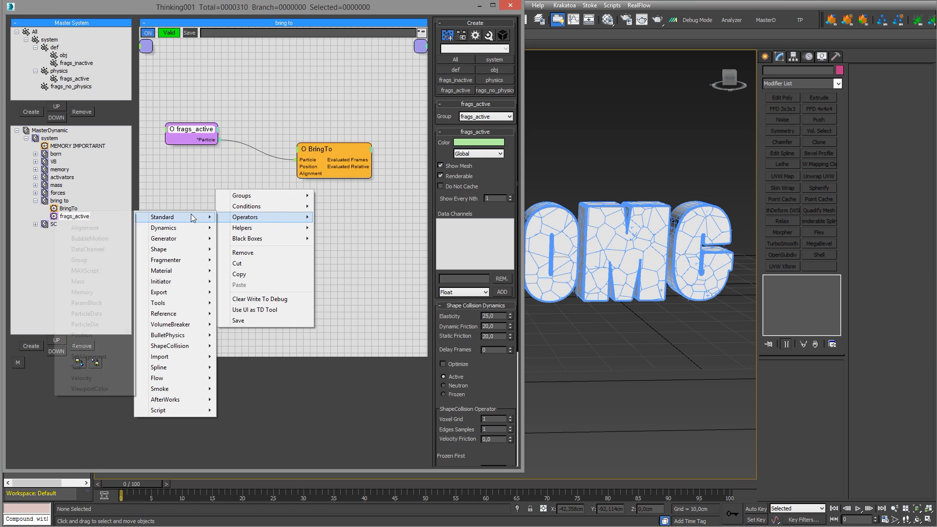
left_click(82, 292)
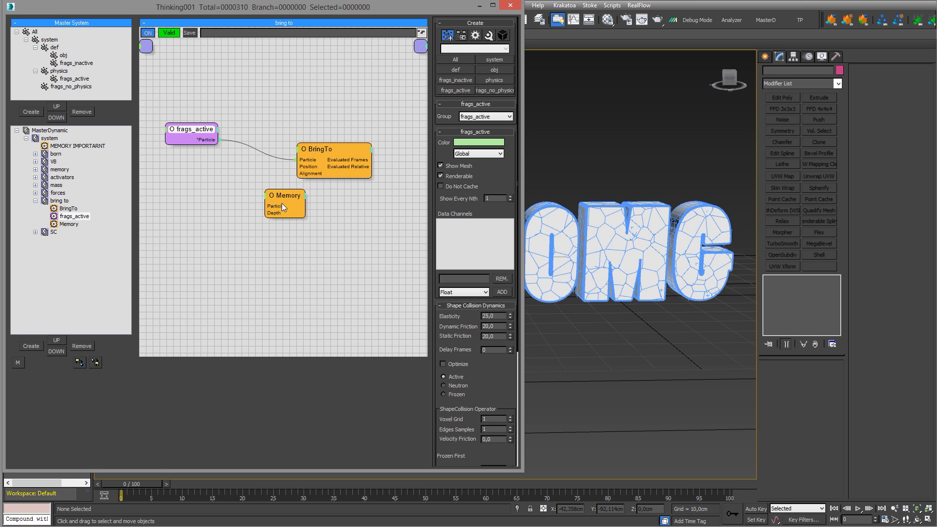
left_click_drag(283, 196, 262, 212)
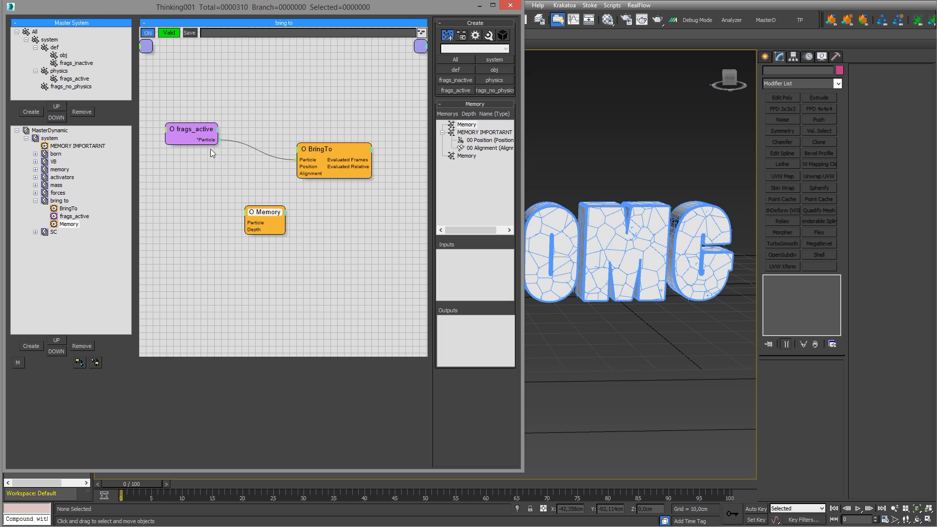
Disconnect frags_active from BringTo and give the Memory node the Position and Alignment outputs of MEMORY IMPORTARNT.
left_click_drag(200, 124, 187, 148)
double_click(194, 165)
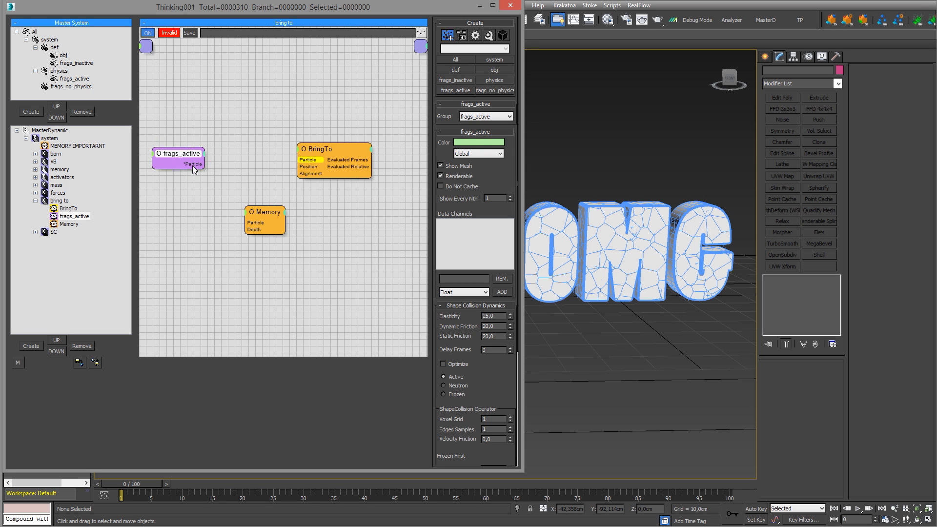
left_click(271, 223)
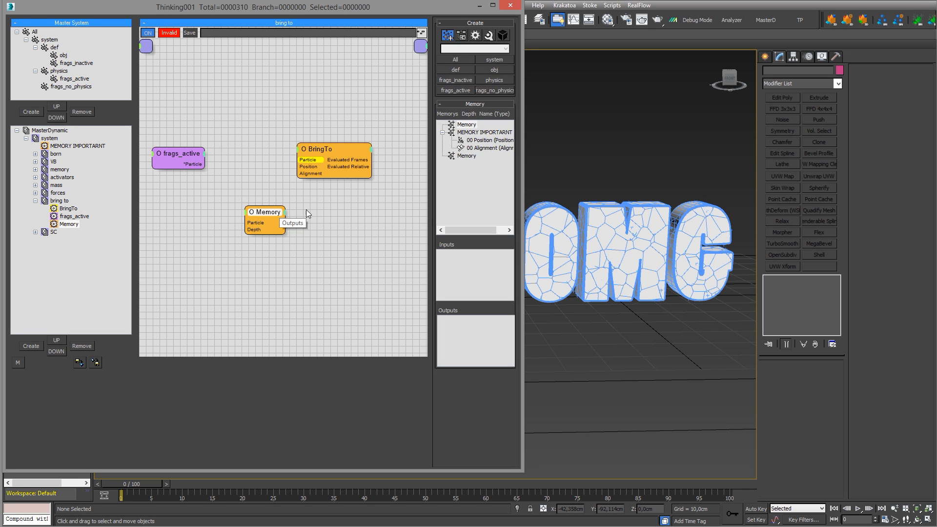
left_click_drag(467, 353, 467, 353)
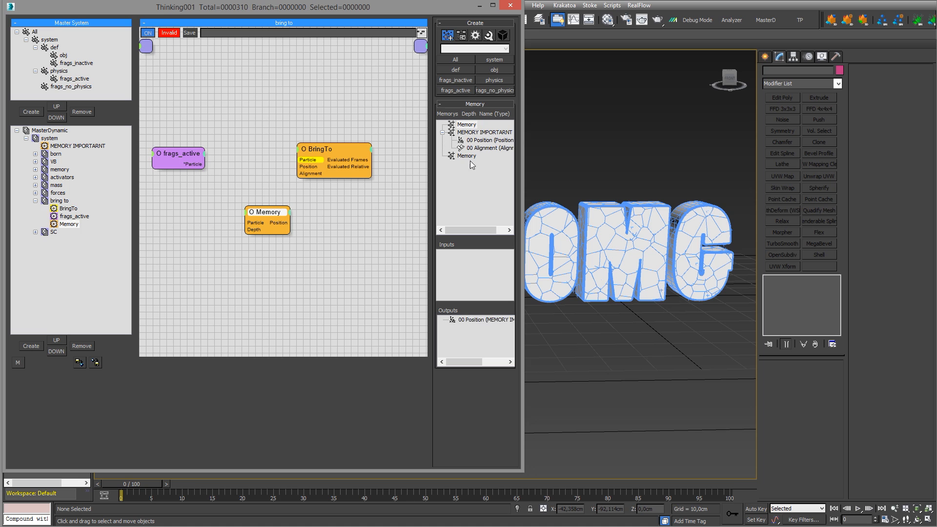
left_click_drag(481, 149, 470, 341)
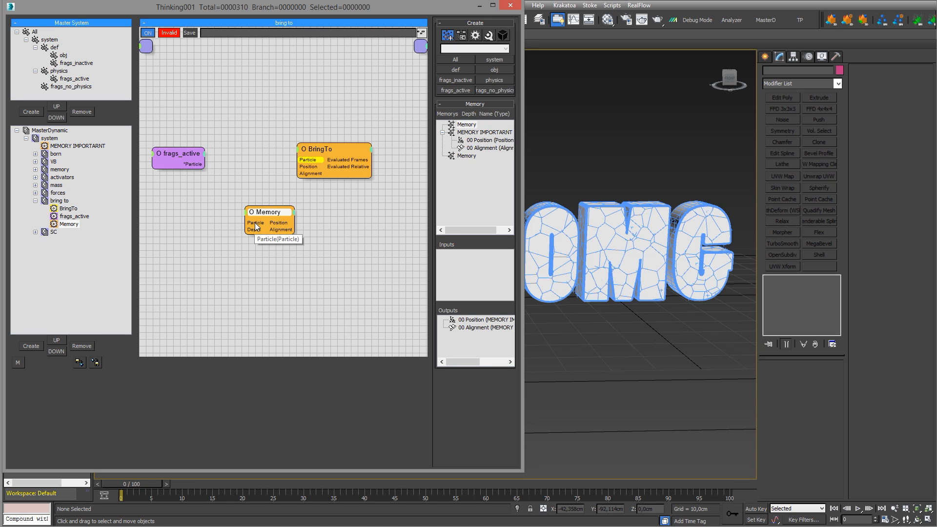
Connect frags_active's Particle output to Memory and BringTo, and Memory's Position and Alignment outputs to the matching BringTo inputs.
left_click_drag(245, 222, 205, 163)
left_click_drag(279, 221, 303, 167)
left_click_drag(295, 230, 298, 174)
left_click_drag(188, 168, 371, 149)
left_click_drag(275, 217, 263, 208)
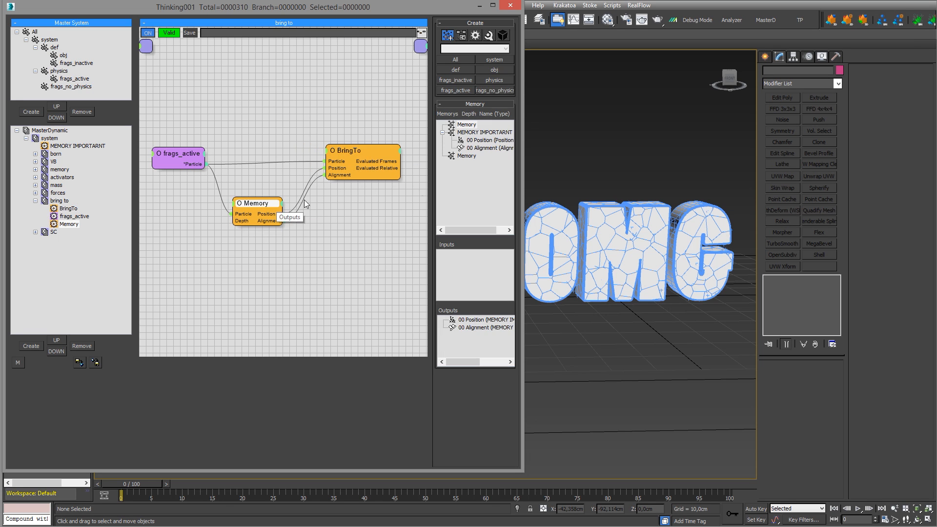
Set the BringTo operator's In Frames to 40 and tidy the positions of the BringTo and frags_active nodes.
left_click(371, 153)
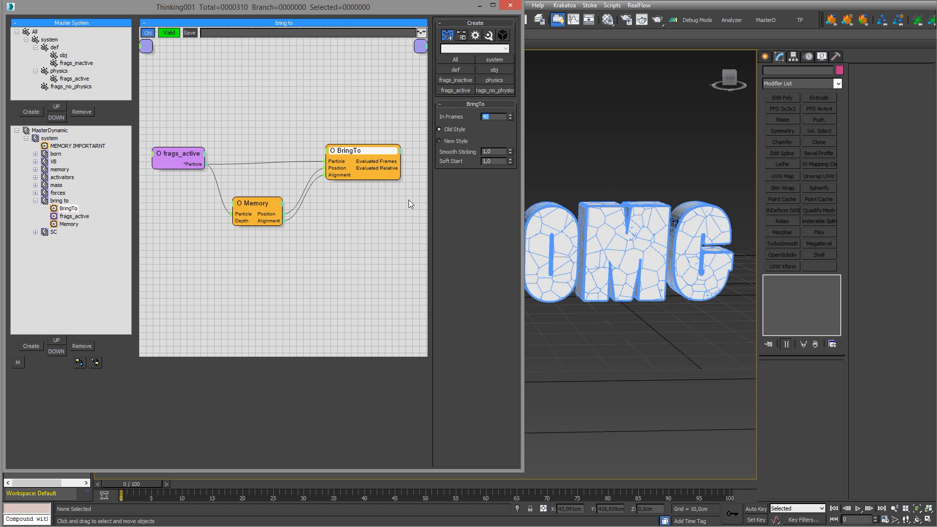
left_click_drag(360, 151, 357, 152)
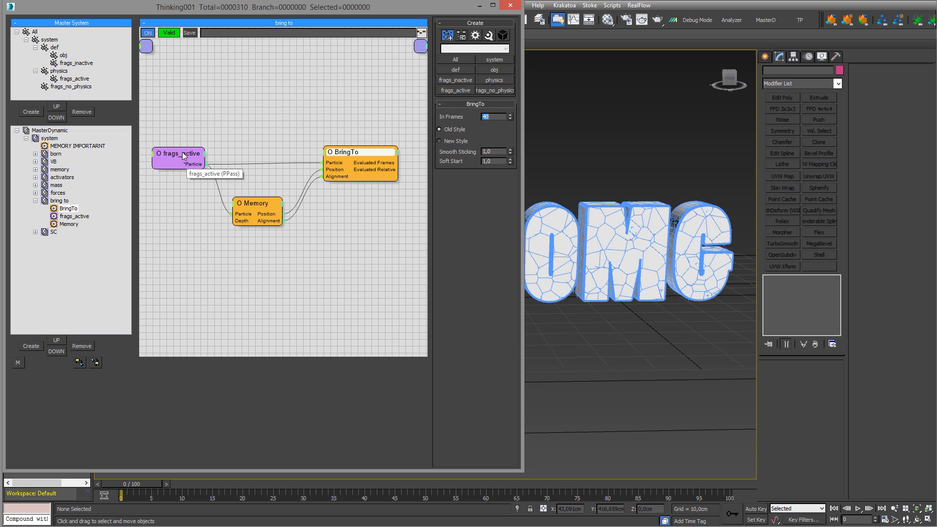
left_click_drag(183, 152, 182, 155)
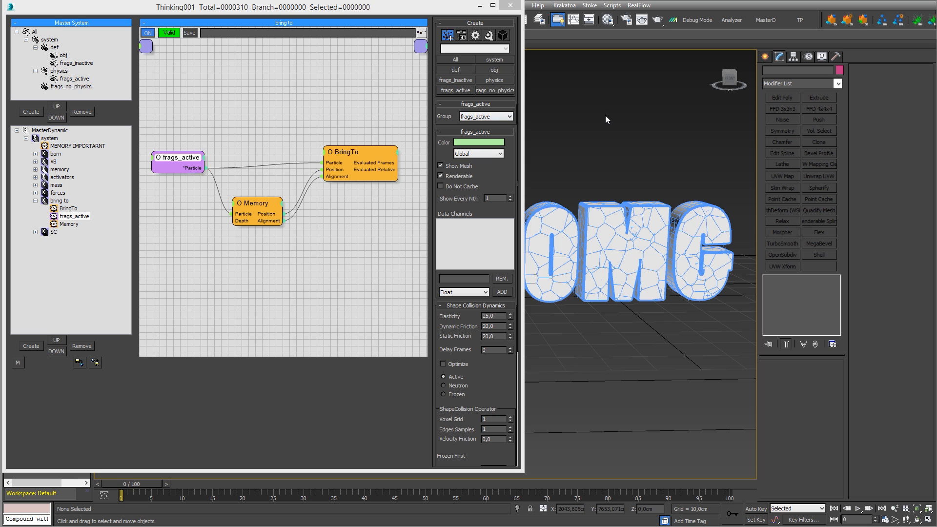
Play the simulation to check the BringTo effect on the active fragments and return to frame 0.
key("/")
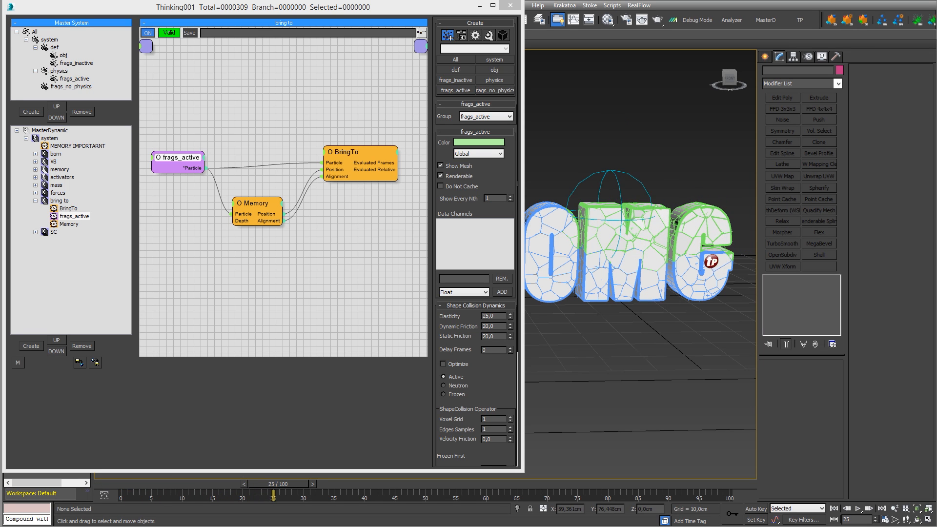
left_click(109, 484)
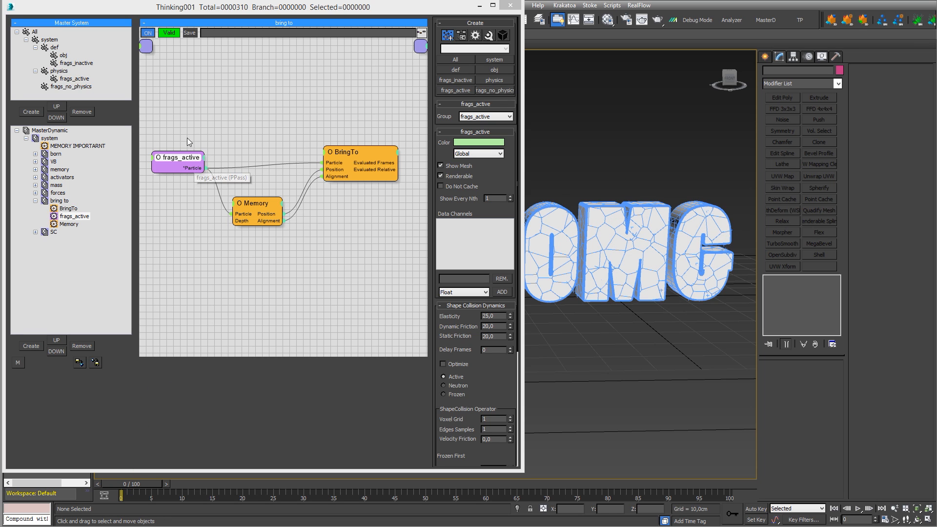
left_click_drag(181, 159, 194, 163)
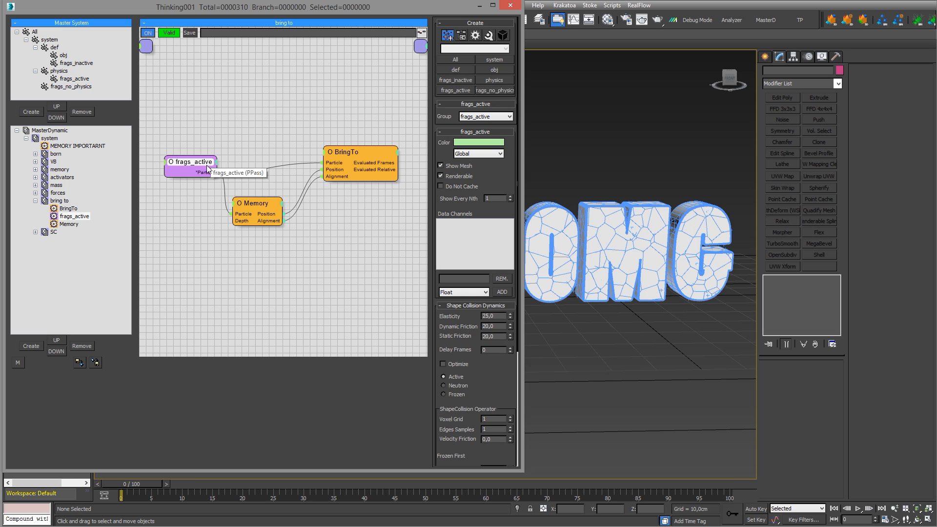
Create a new particle group under physics and name it frags_goto.
left_click(61, 71)
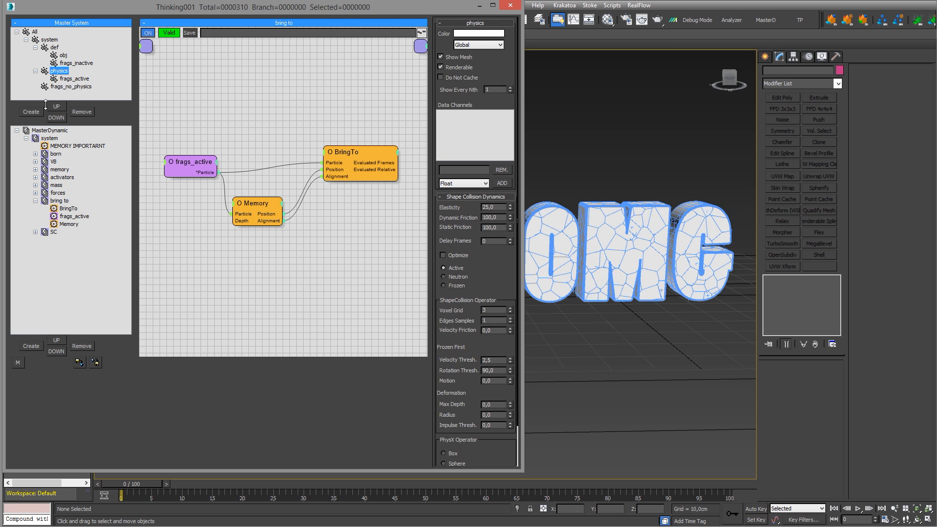
left_click(31, 112)
left_click(69, 87)
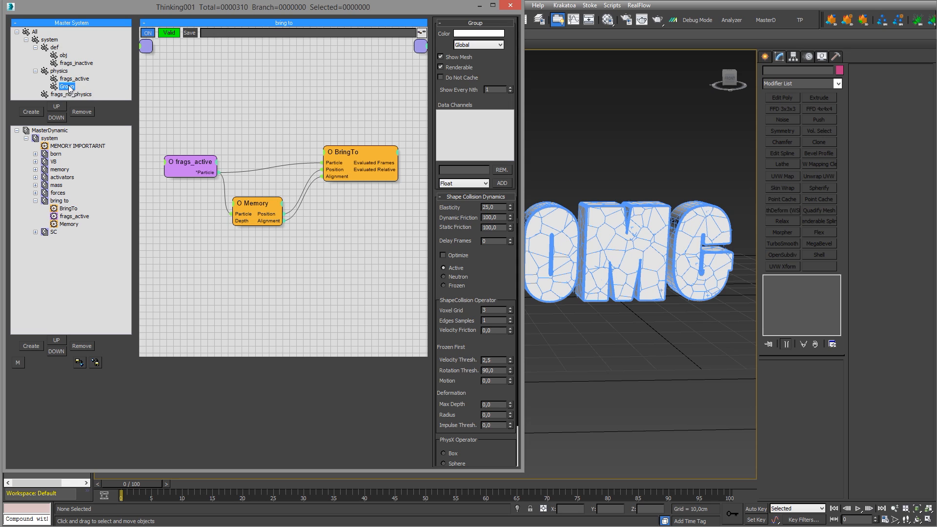
left_click(68, 87)
type("frags_goto")
key("Return")
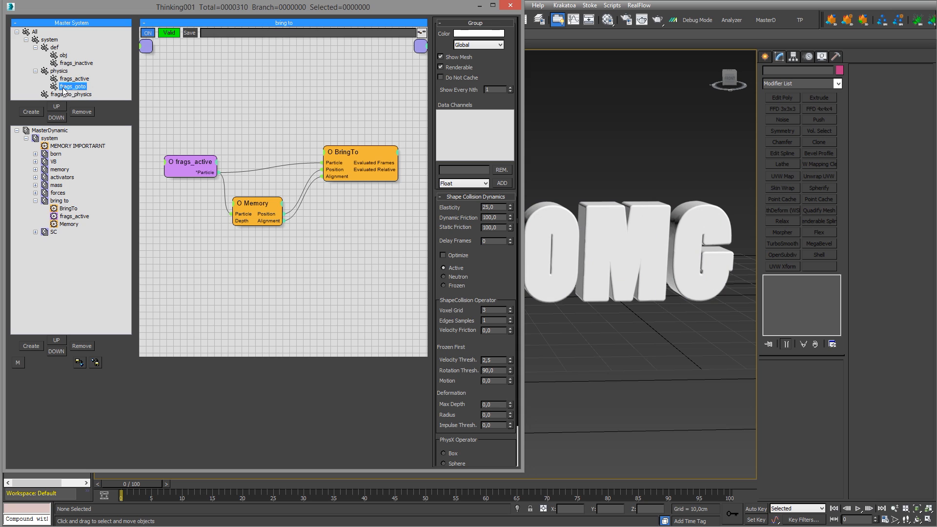
Change the frags_goto group's colour to light blue.
left_click(493, 35)
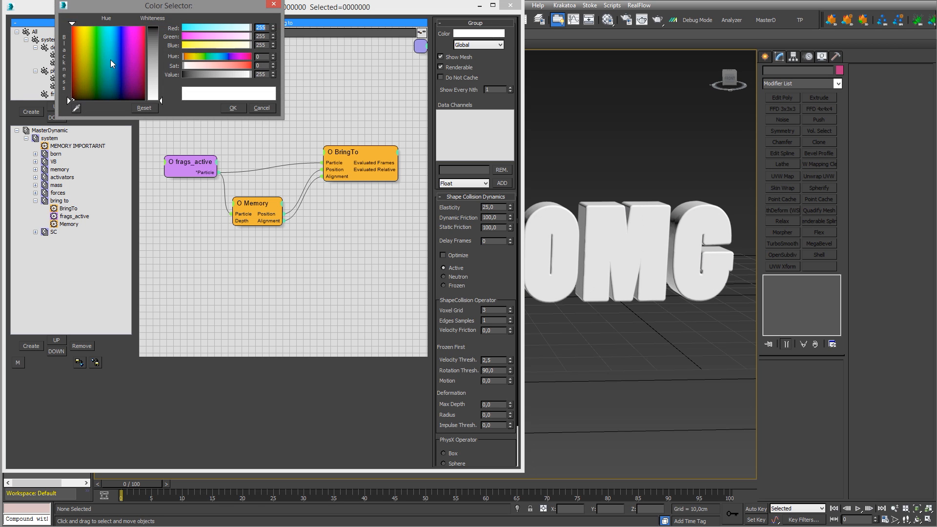
left_click_drag(111, 59, 116, 36)
left_click_drag(153, 80, 153, 58)
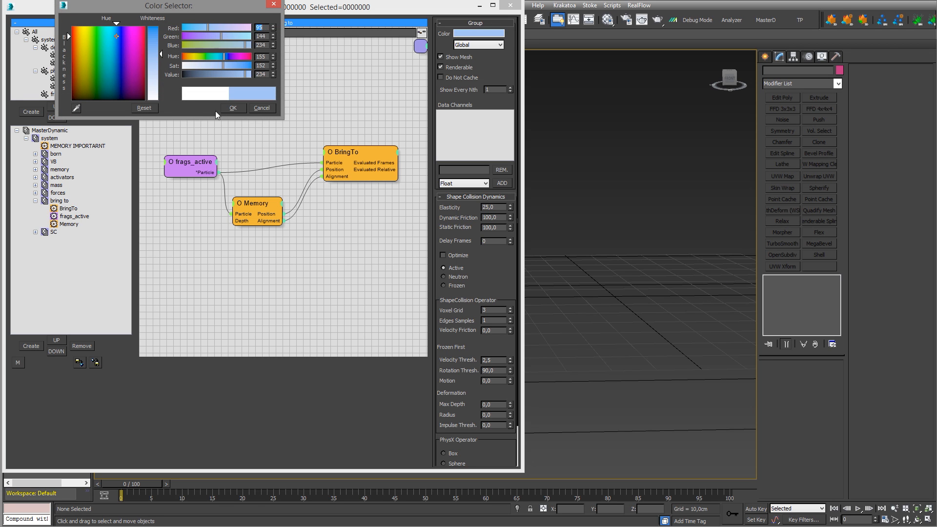
left_click(238, 104)
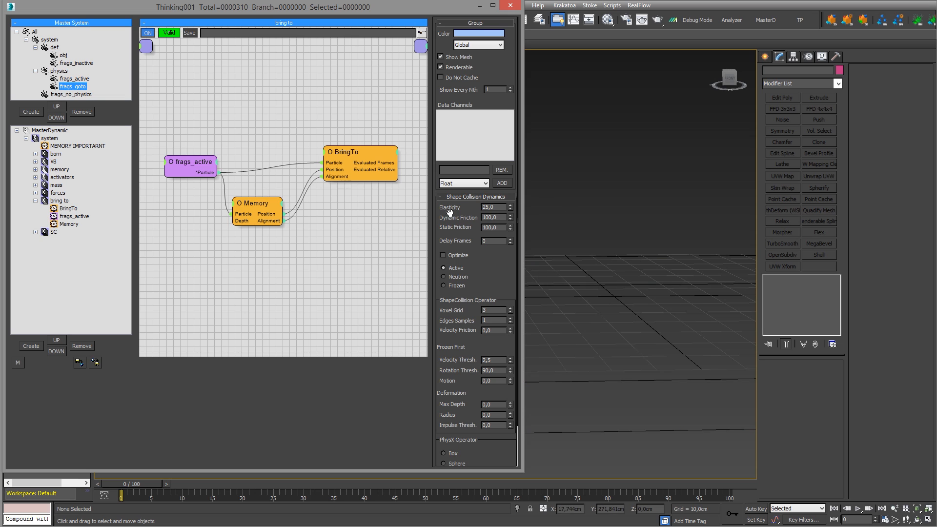
left_click_drag(195, 168, 191, 156)
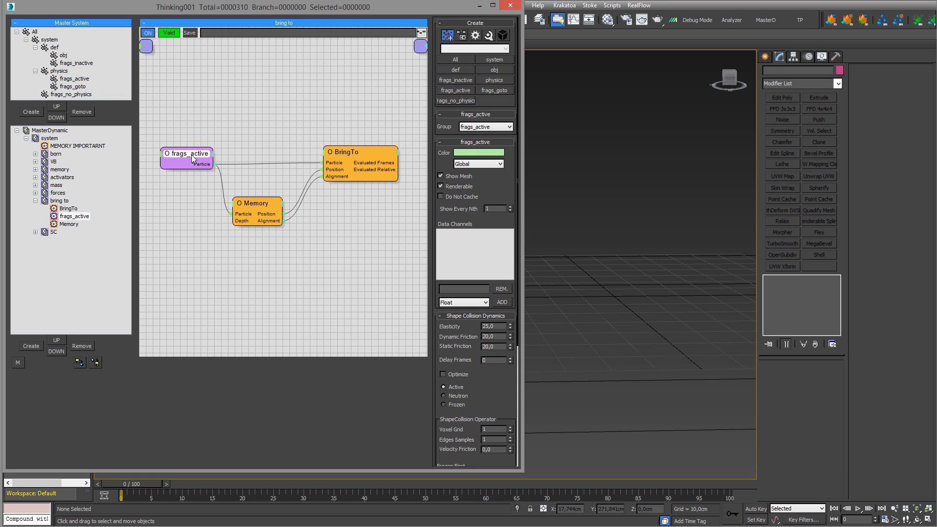
left_click_drag(172, 115, 393, 244)
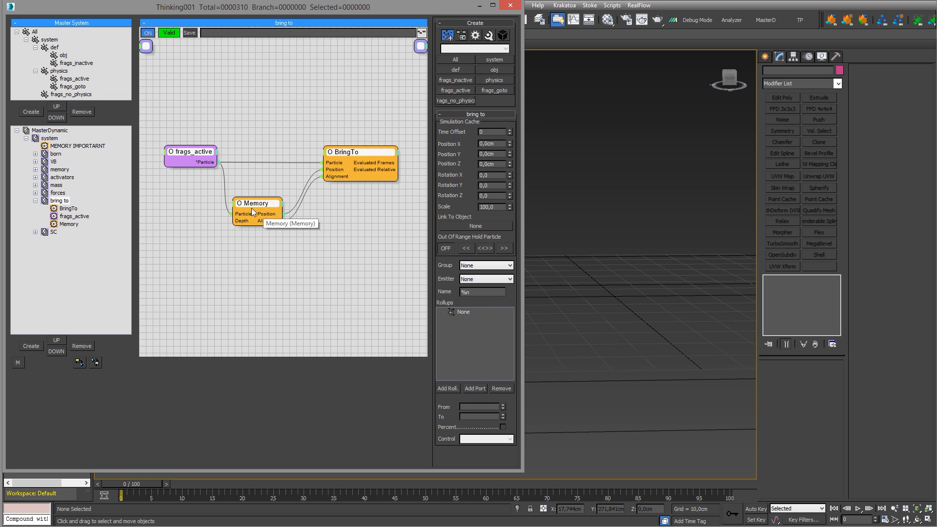
left_click(259, 209)
left_click_drag(259, 210, 281, 265, "shift")
left_click(311, 239)
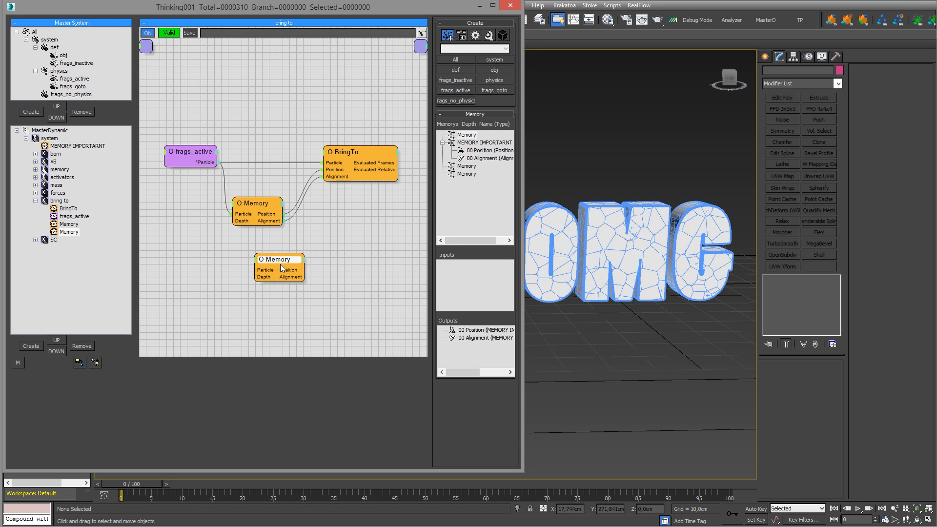
key("Delete")
left_click(345, 230)
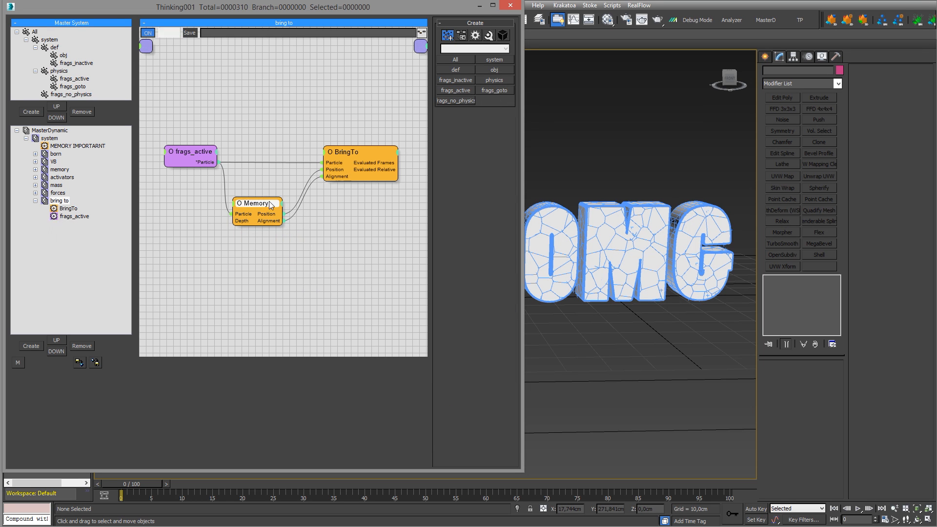
Move the frags_active, Memory and BringTo nodes lower in the bring to network, leaving free space above them.
left_click_drag(163, 104, 335, 219)
mouse_move(257, 210)
left_mouse_down()
mouse_move(266, 273)
mouse_move(260, 221)
left_mouse_up()
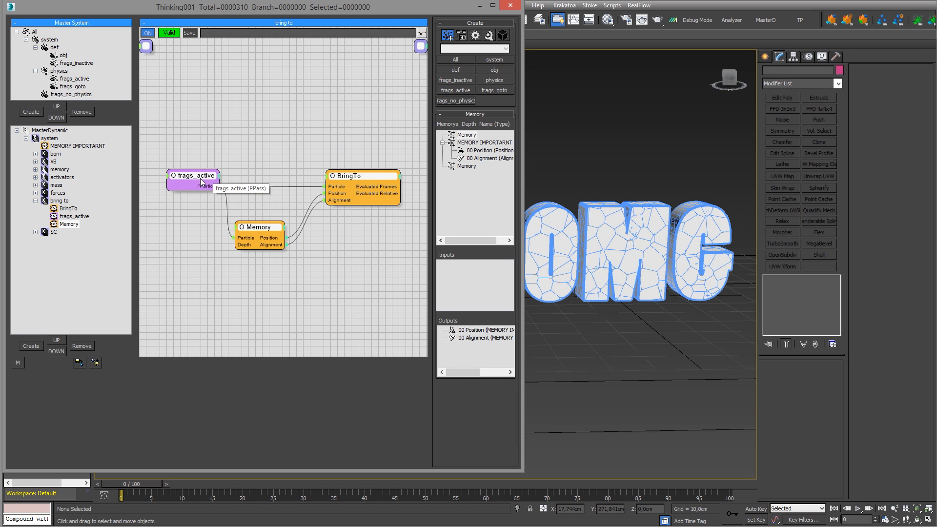
left_click_drag(193, 182, 188, 195)
left_click_drag(350, 179, 356, 191)
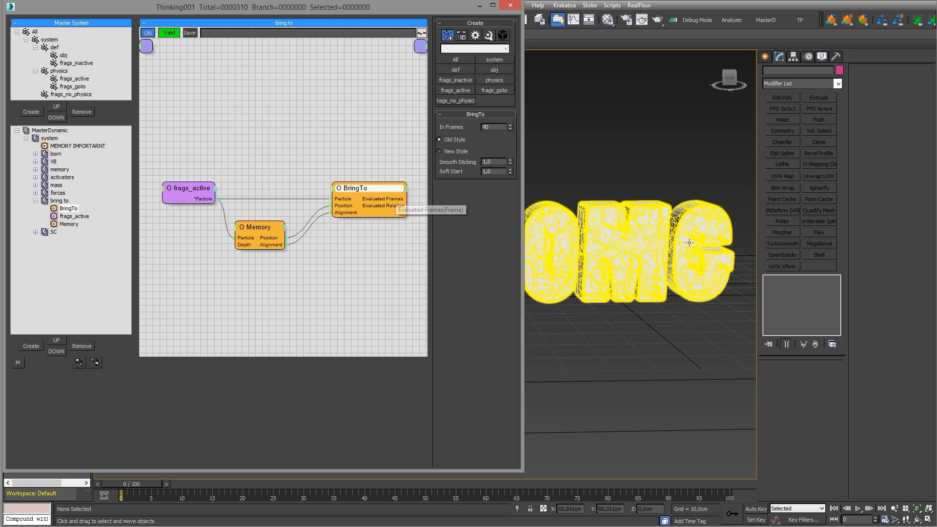
Add a second frags_active group node to the bring to network and place it above the existing one.
right_click(242, 104)
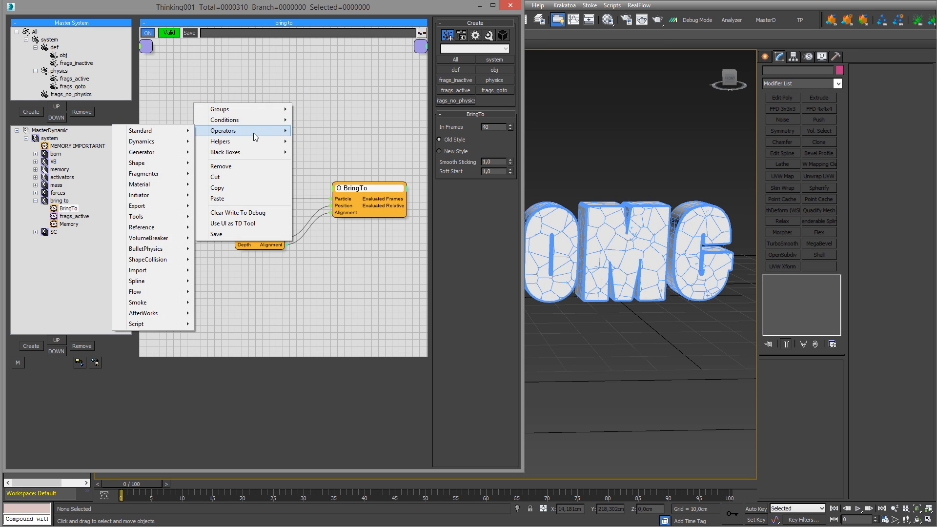
mouse_move(233, 108)
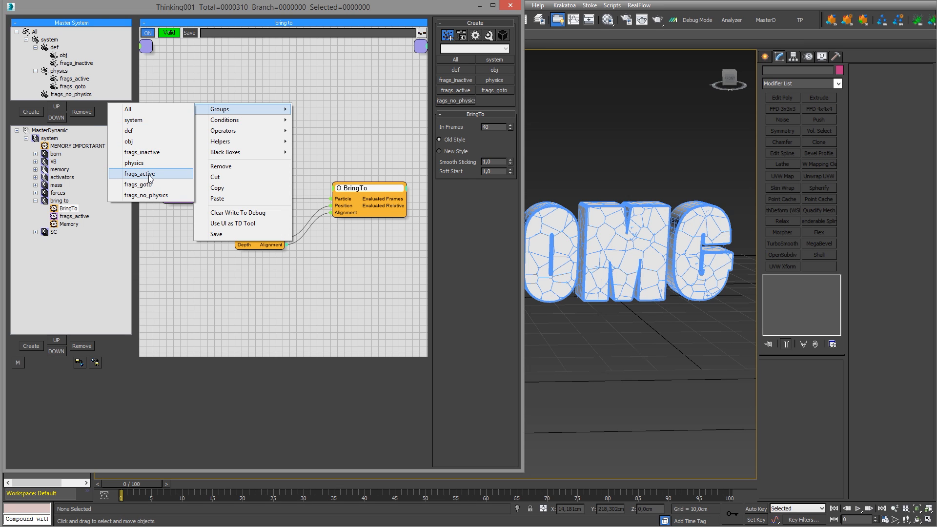
left_click(149, 176)
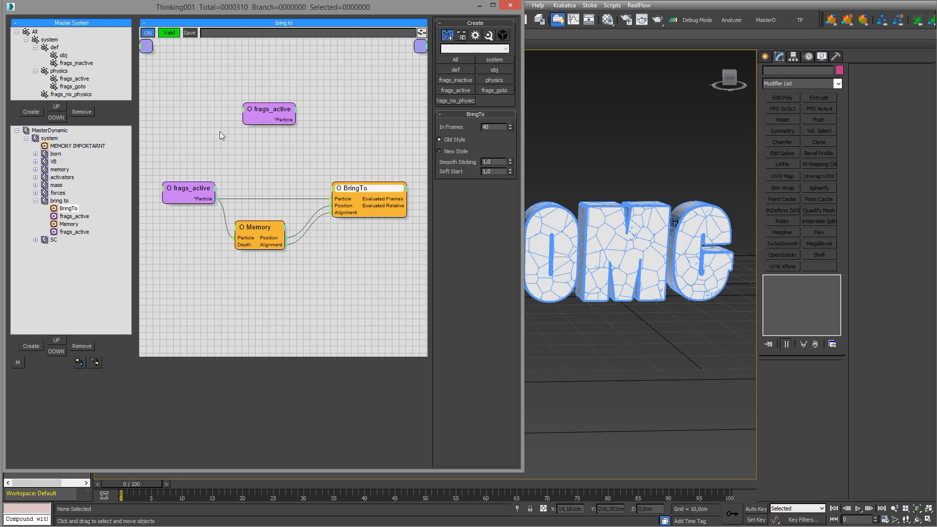
left_click_drag(263, 117, 178, 138)
Add a standard Group operator above the BringTo operator.
right_click(303, 112)
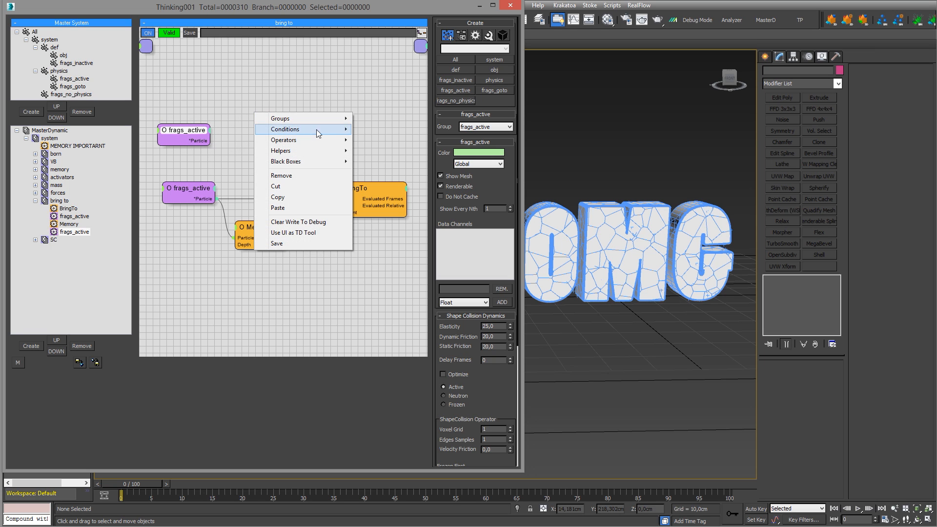
mouse_move(312, 140)
mouse_move(217, 147)
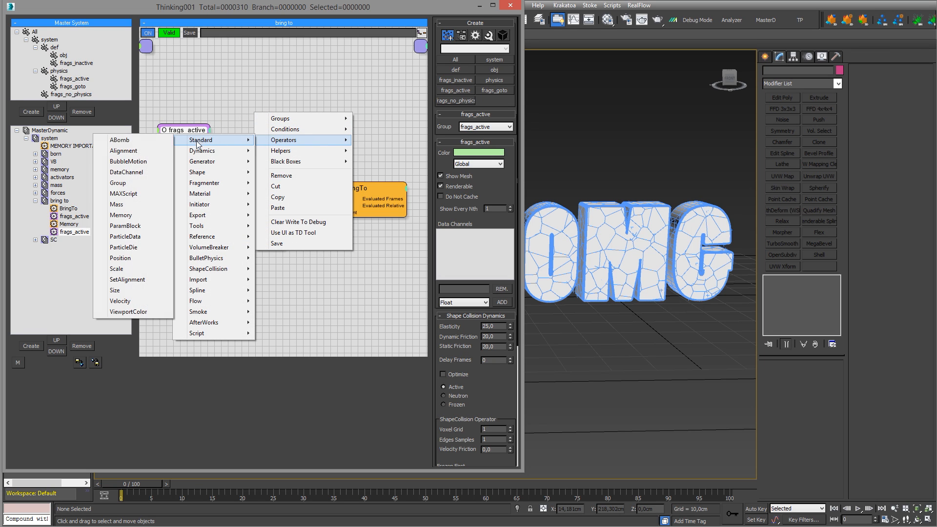
left_click(133, 182)
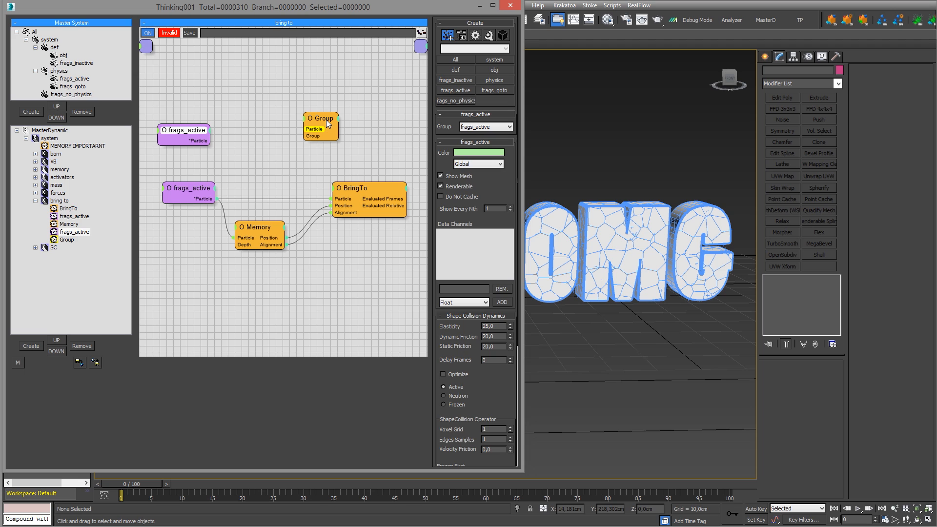
left_click_drag(326, 119, 328, 118)
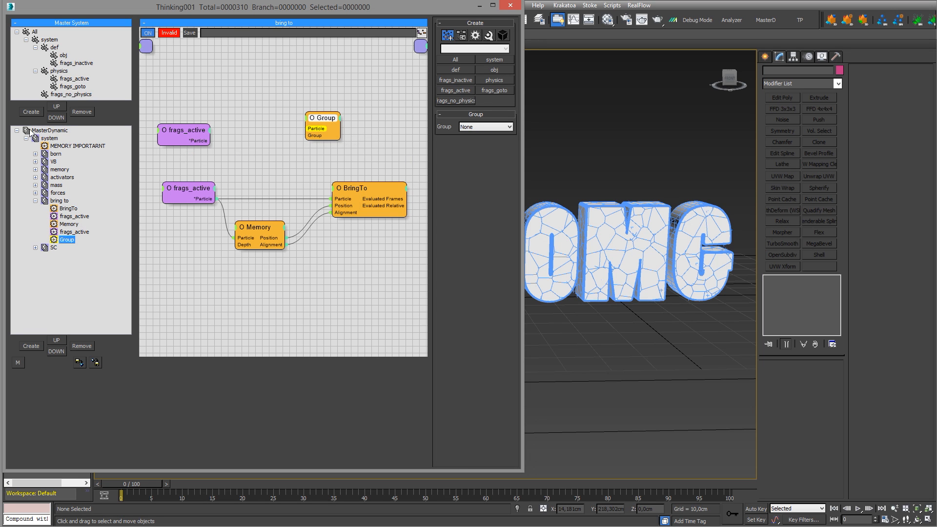
Enable Edit on the fly for MasterDynamic, then step one frame forward and back to frame 0.
left_click(50, 131)
left_click(473, 33)
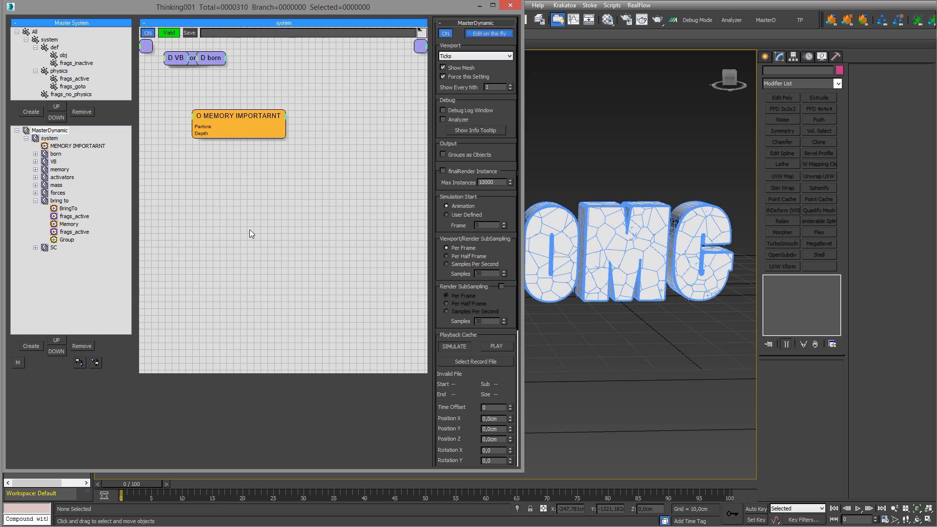
left_click(167, 484)
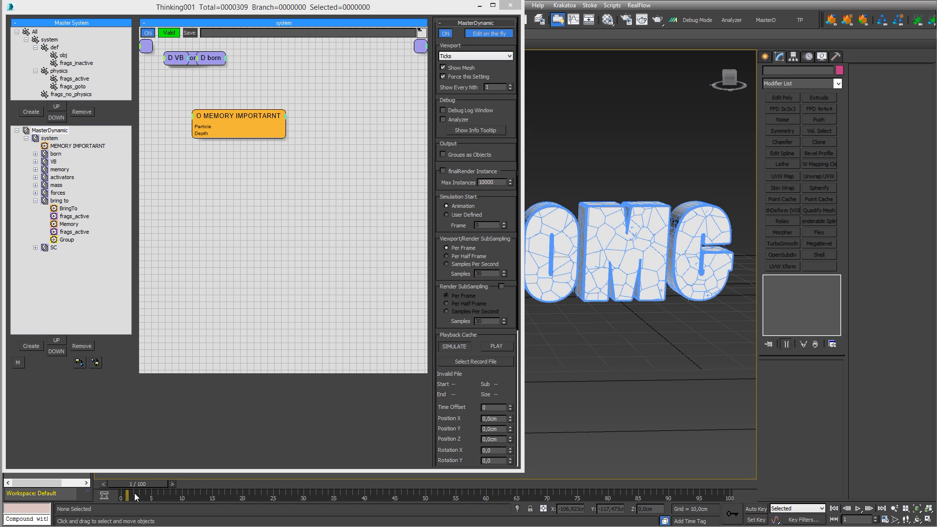
left_click(104, 484)
Set the Group operator in bring to to frags_goto and connect its Particle input to the upper frags_active node.
left_click(60, 201)
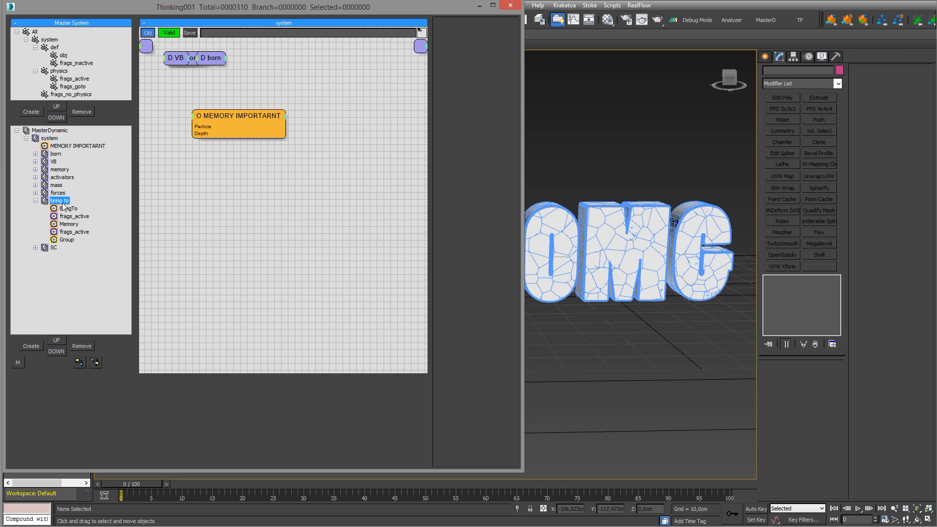
left_click(331, 126)
left_click(493, 127)
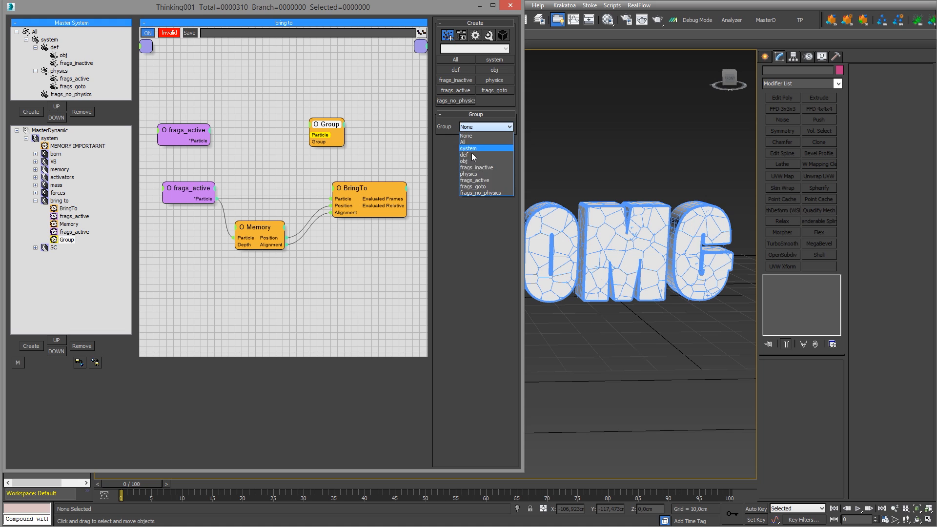
left_click(473, 187)
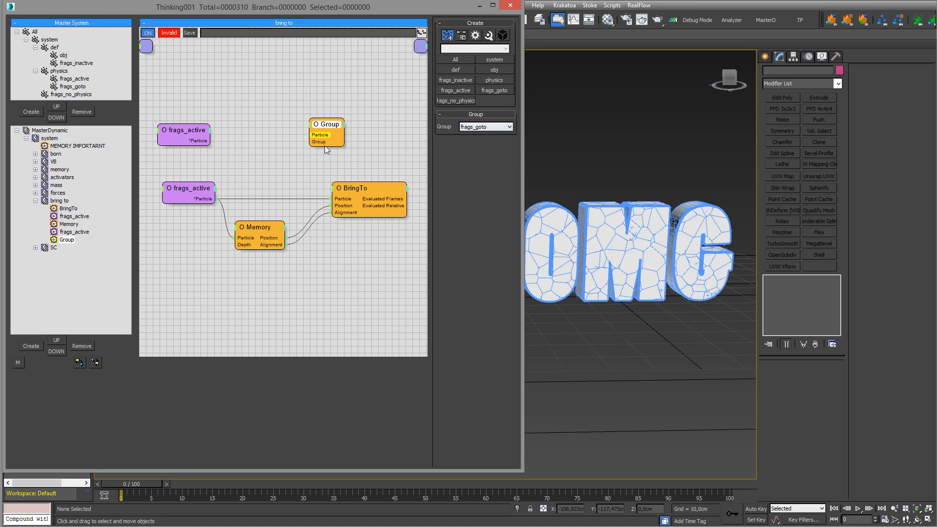
left_click_drag(311, 135, 197, 141)
left_click_drag(328, 124, 362, 129)
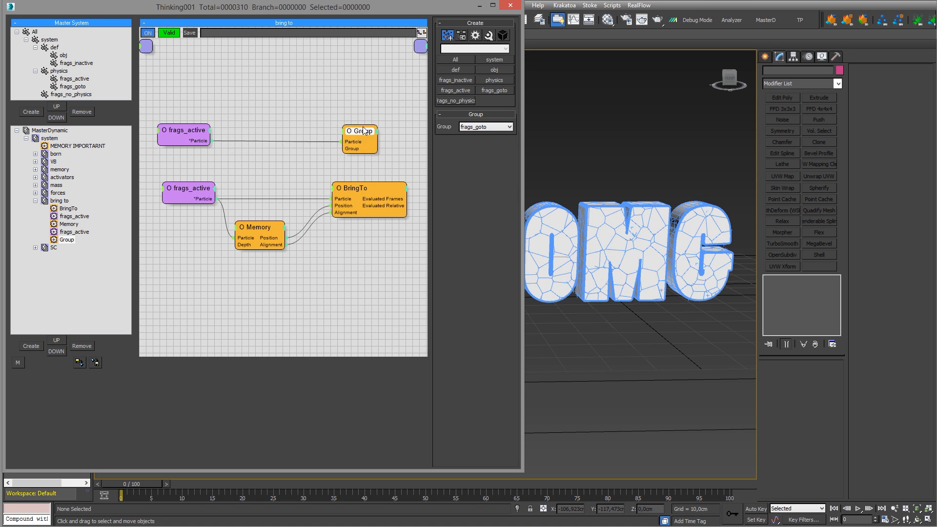
Expose the Group operator's ON input and add a Velocity output to the upper frags_active node.
left_click(345, 130)
left_click(332, 138)
left_click(178, 131)
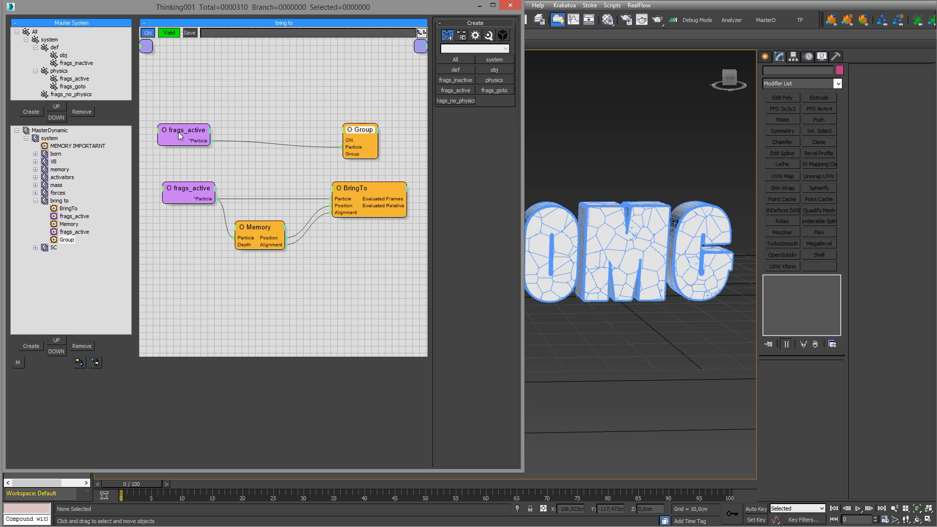
left_click_drag(178, 132, 174, 135)
left_click(205, 136)
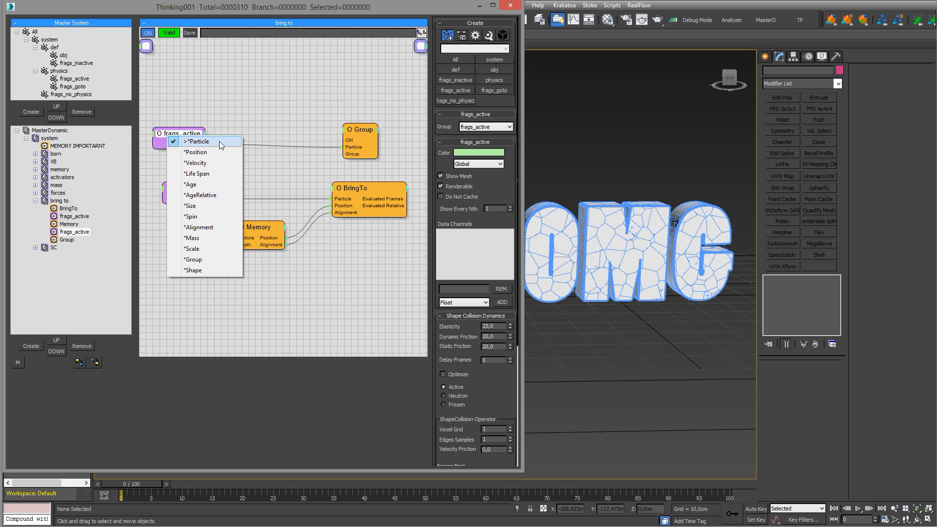
left_click(204, 163)
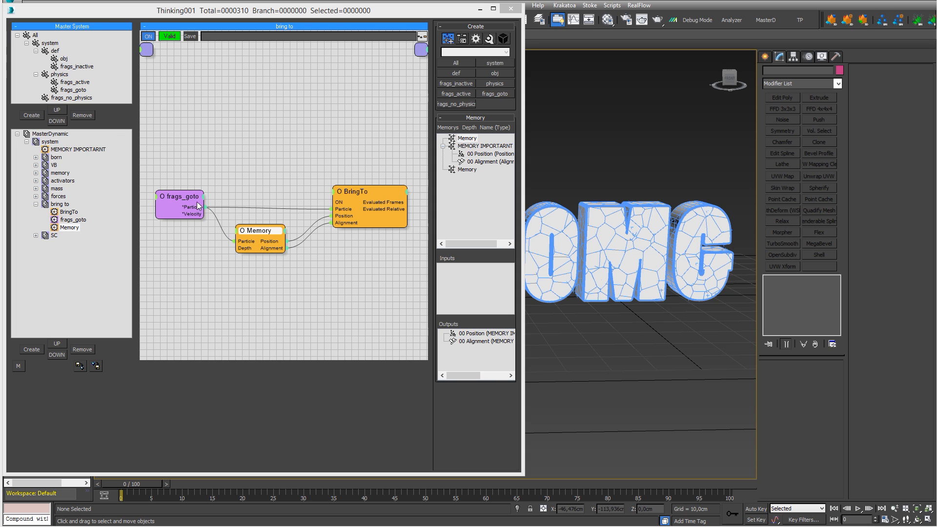
Adjust the position of the frags_goto node in bring to and of the Group operator in activators.
left_click_drag(197, 203, 200, 200)
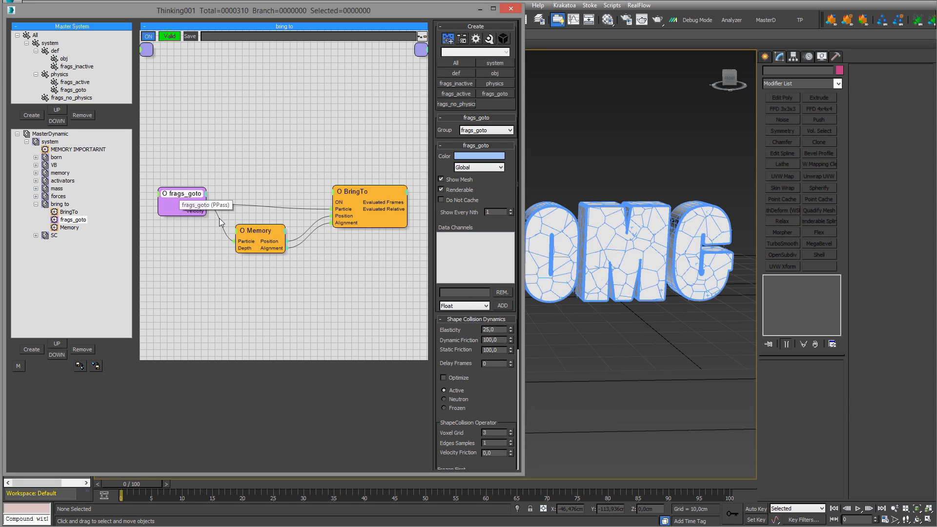
left_click(180, 146)
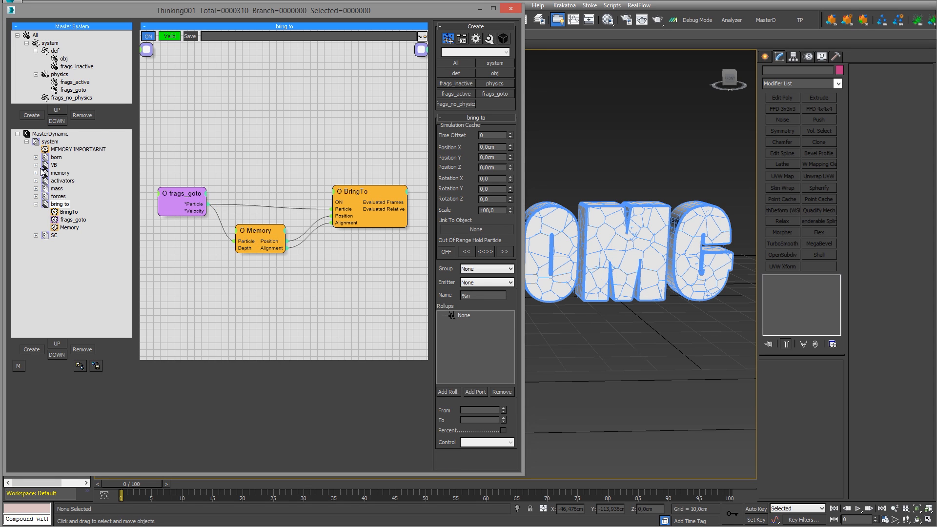
left_click(63, 181)
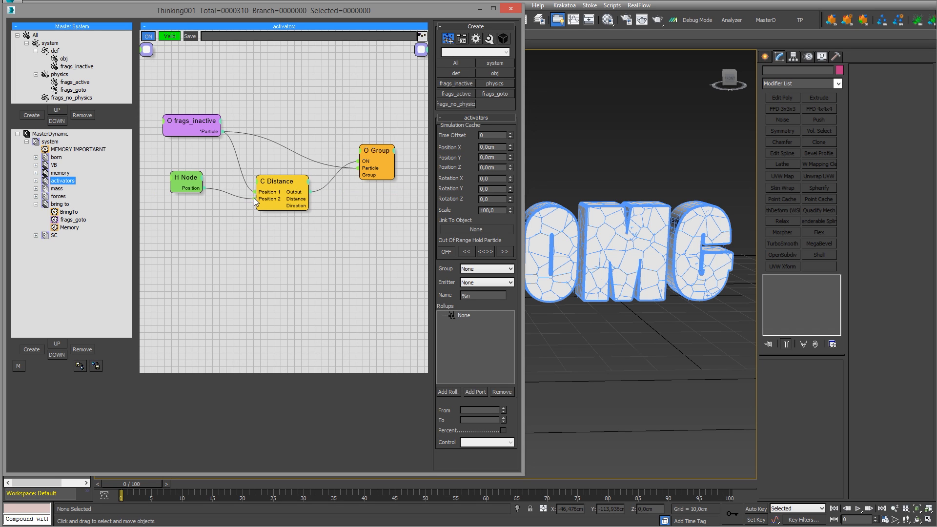
mouse_move(379, 152)
left_mouse_down()
mouse_move(379, 163)
mouse_move(392, 156)
left_mouse_up()
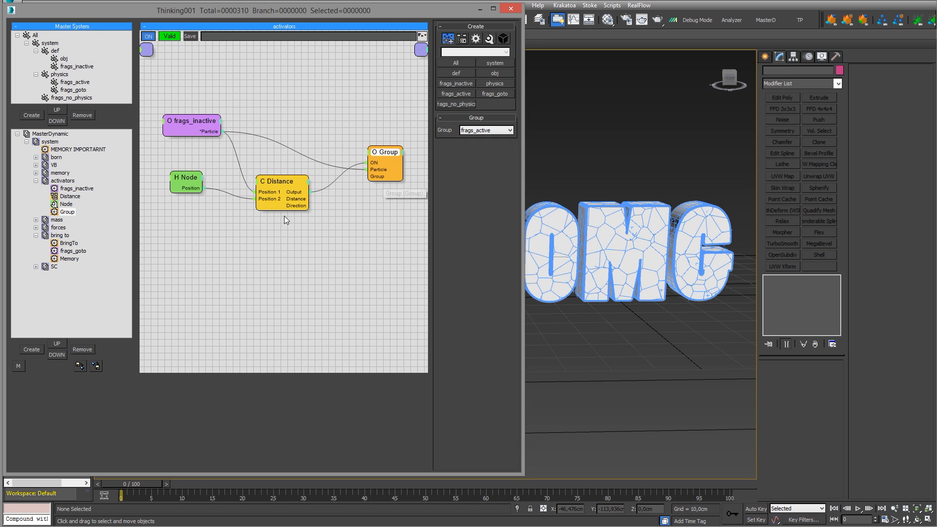
Add a frags_active group node to the activators network and place it below the Node helper.
right_click(242, 256)
mouse_move(241, 262)
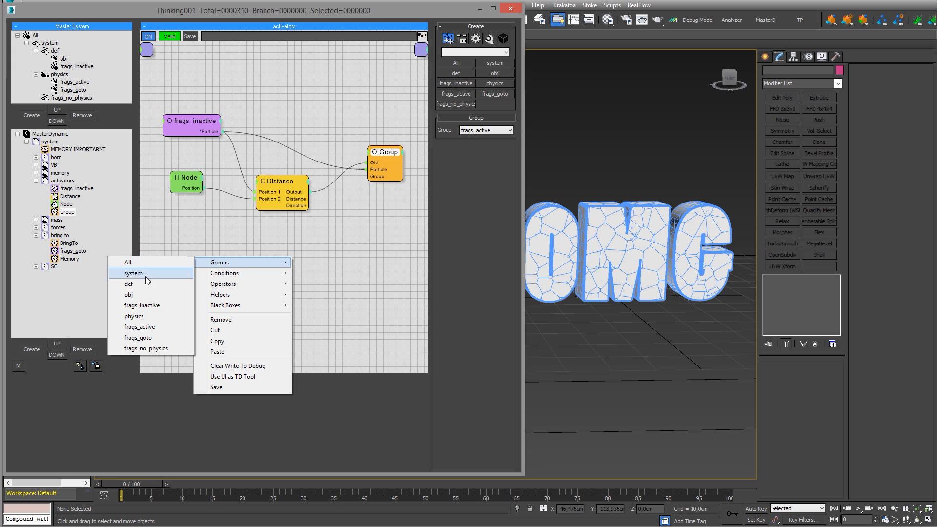
left_click(147, 327)
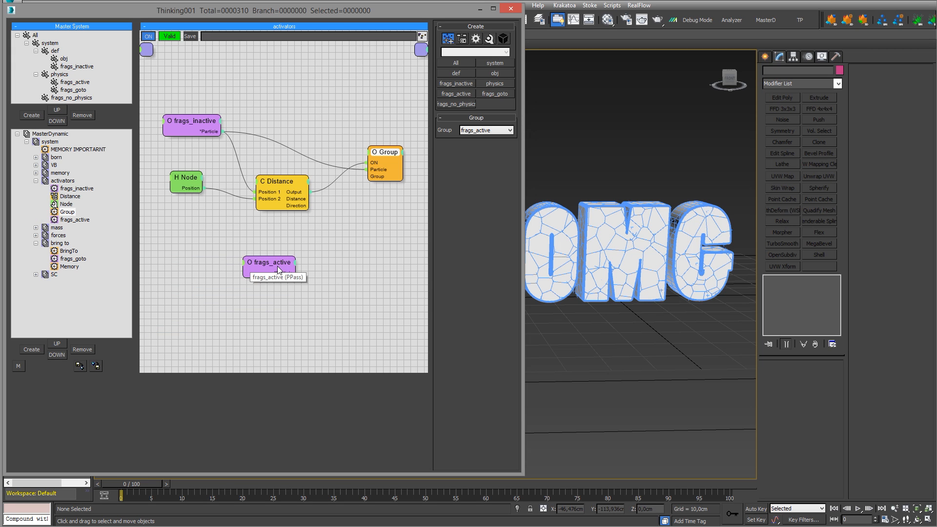
left_click_drag(277, 265, 206, 287)
Add an EggTimer helper beside frags_active and connect frags_active's Particle output to its Start and Particle inputs.
right_click(282, 280)
mouse_move(321, 318)
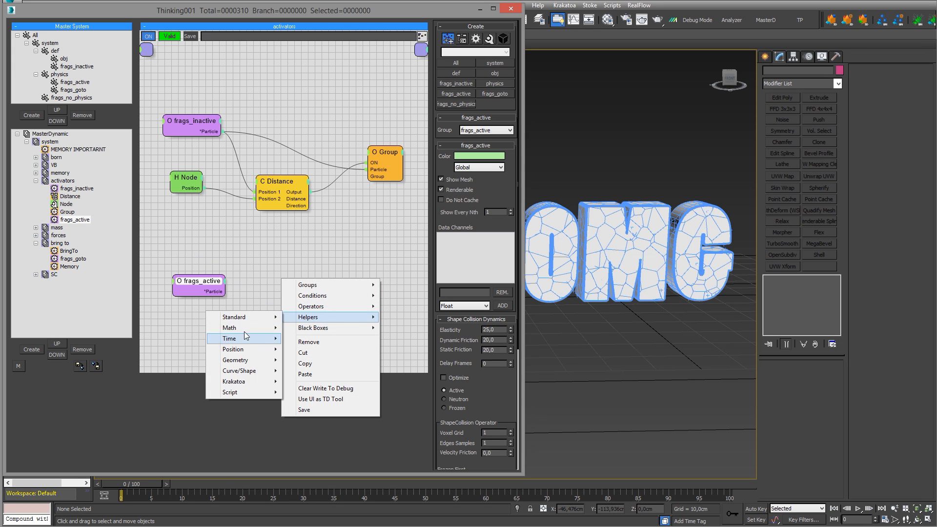
mouse_move(242, 336)
left_click(186, 340)
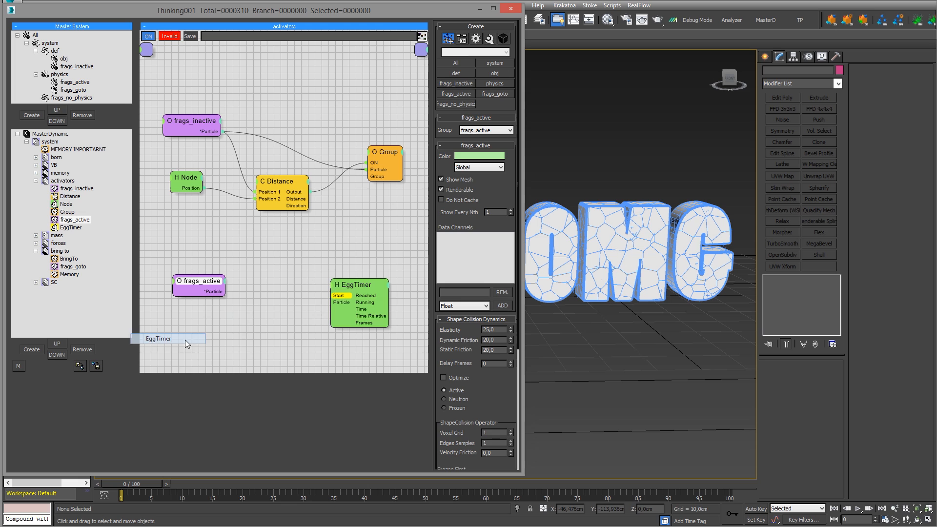
left_click_drag(356, 285, 288, 252)
Add a Group operator beside the EggTimer in activators and set its group to frags_goto.
right_click(353, 272)
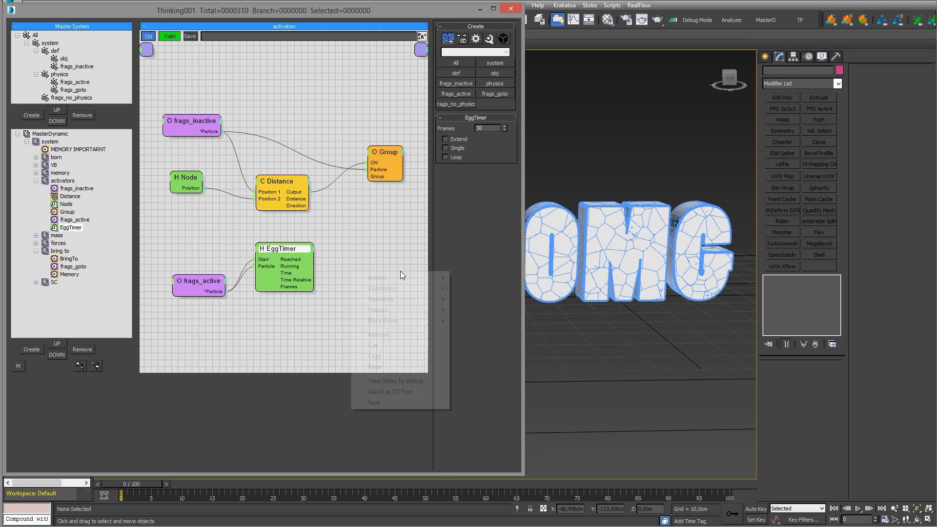
mouse_move(390, 299)
mouse_move(293, 299)
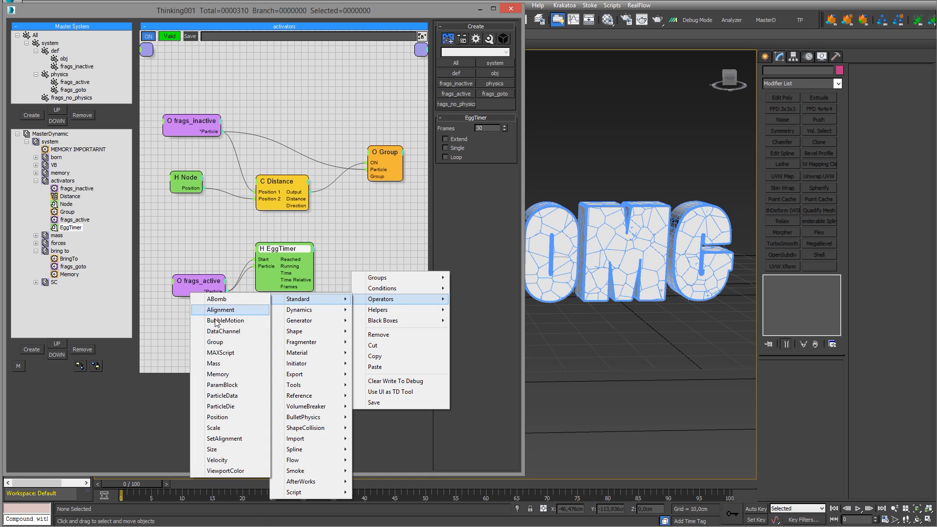
left_click(221, 341)
left_click_drag(405, 280, 356, 283)
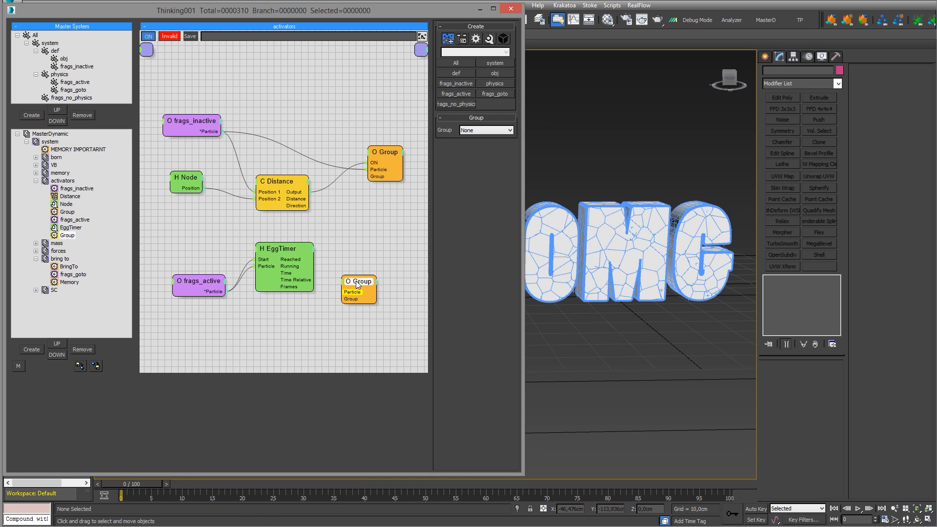
left_click(494, 131)
left_click(481, 190)
Connect frags_active's Particle and the EggTimer's Reached outputs to the new Group operator's Particle and ON inputs, and set the timer to 40 frames.
left_click_drag(344, 292, 278, 302)
left_click_drag(221, 295, 225, 292)
left_click(342, 282)
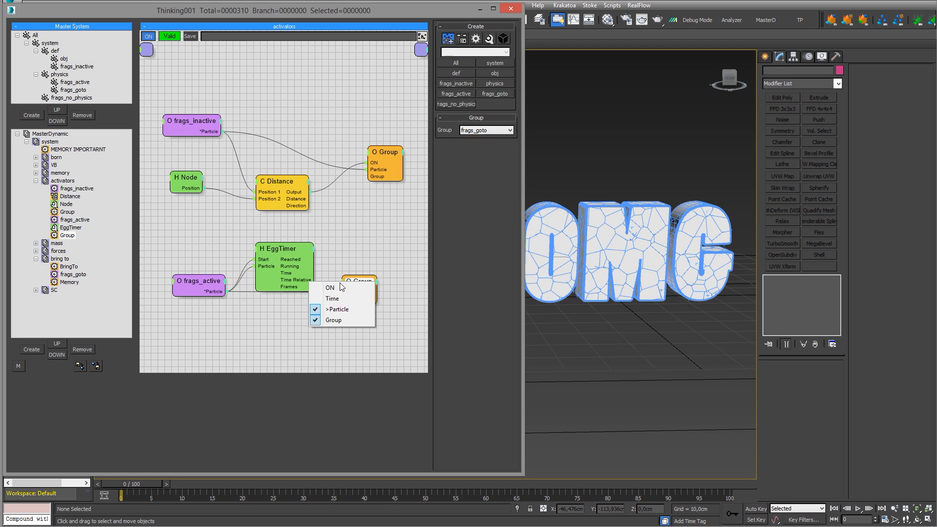
left_click(338, 285)
left_click_drag(344, 292, 295, 243)
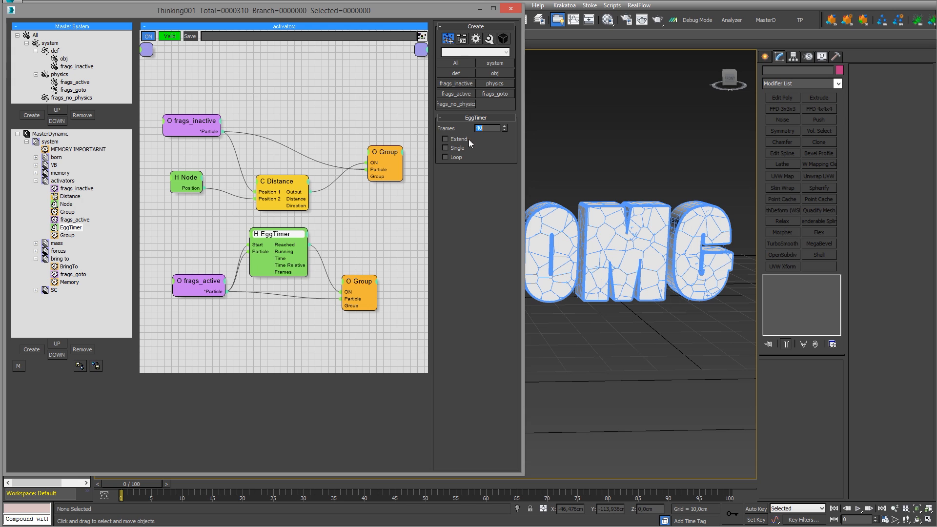
Play the simulation to check how the OMG fragments break apart and return, and rewind to frame 0.
left_click(605, 133)
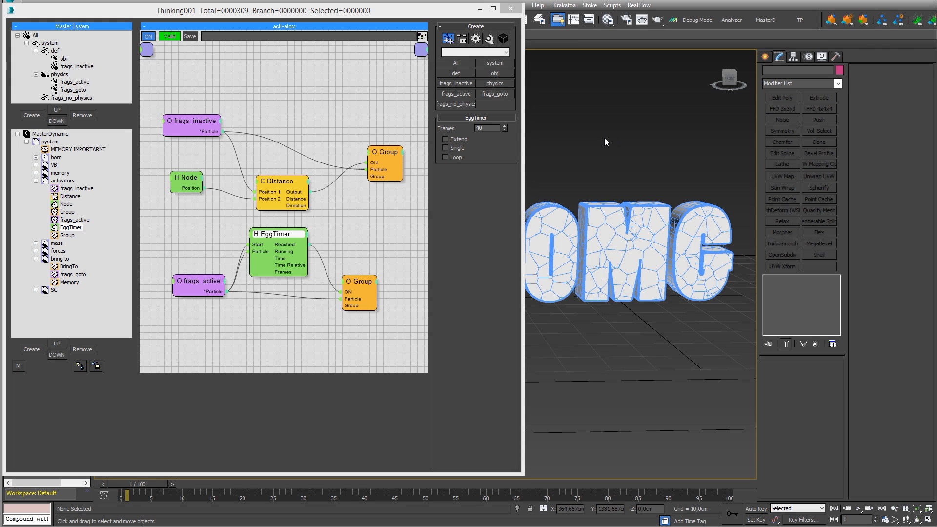
key("slash")
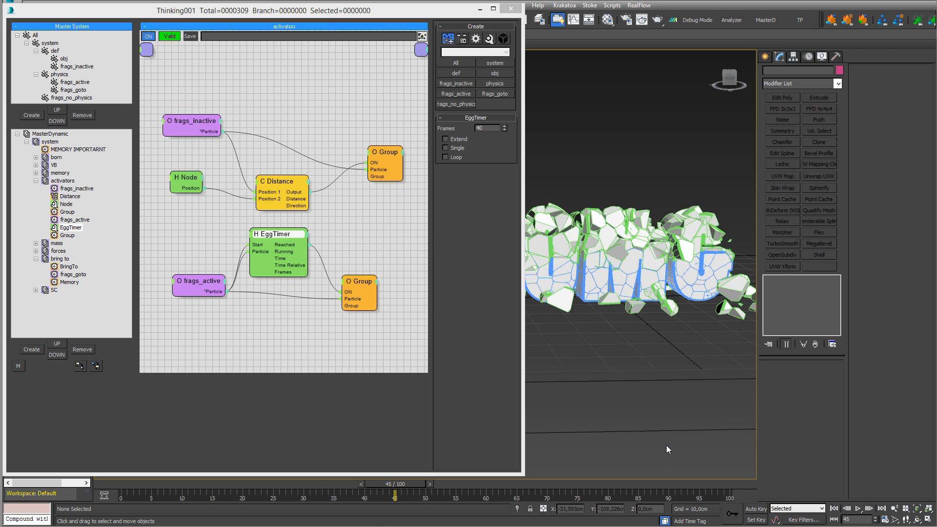
scroll(648, 450, "down", 4)
middle_click_drag(616, 235, 648, 190)
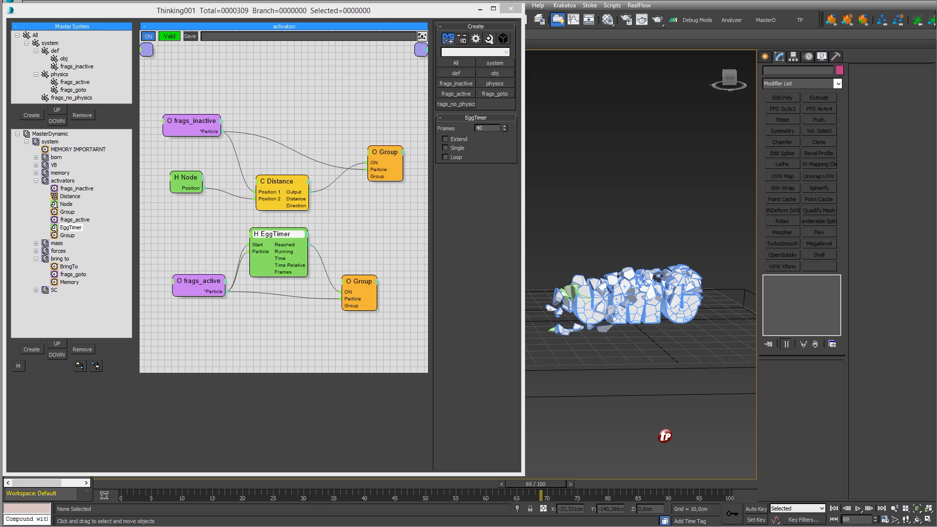
left_click(108, 482)
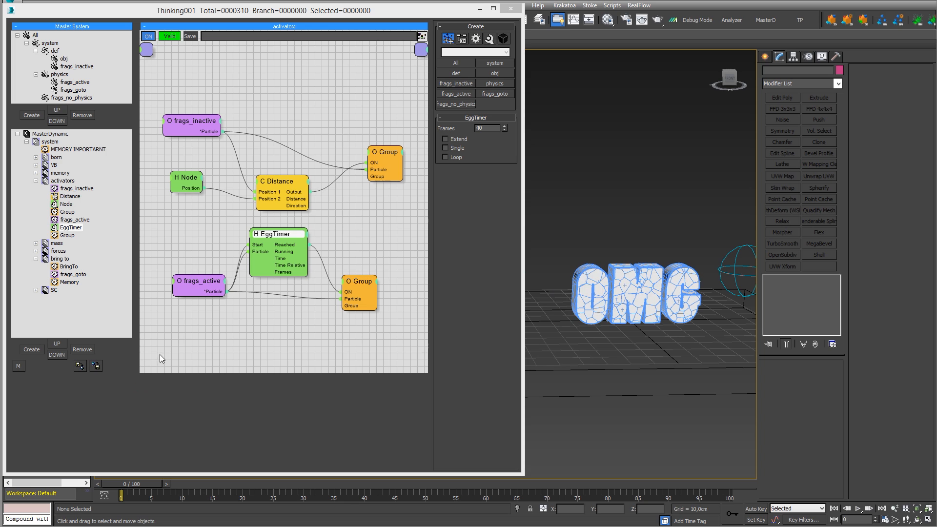
Review the group settings of the frags_active and frags_inactive nodes in activators.
left_click_drag(198, 282, 187, 287)
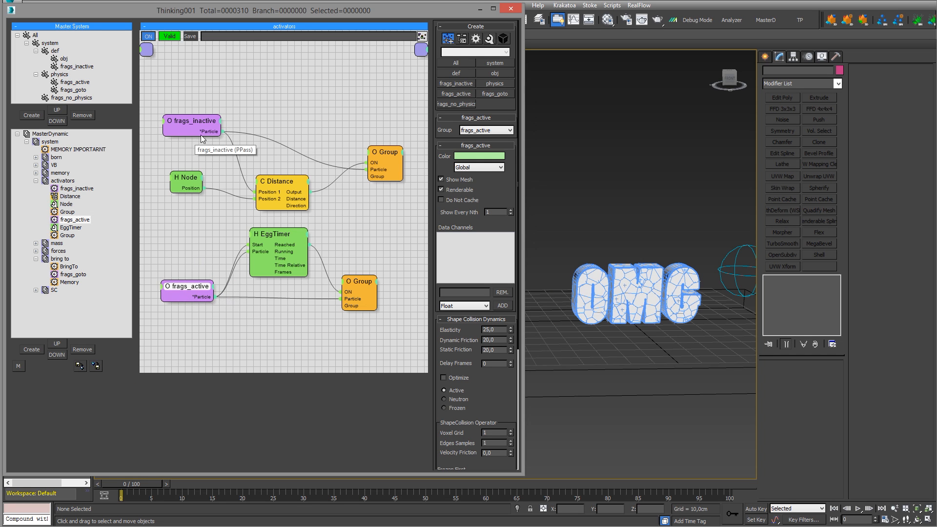
left_click(200, 121)
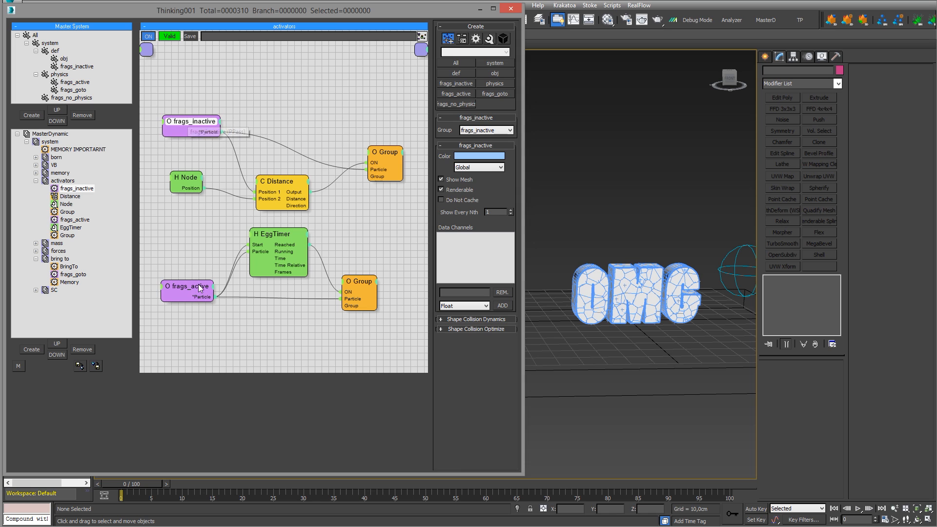
left_click_drag(197, 285, 199, 283)
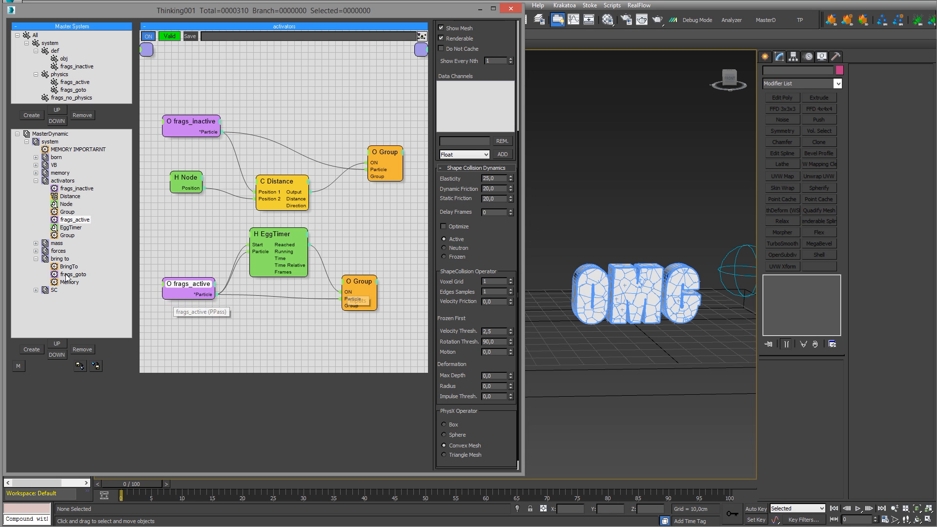
Open the bring to network and move its frags_goto, Memory and BringTo nodes up to free space below.
left_click(59, 259)
left_click_drag(184, 195, 181, 194)
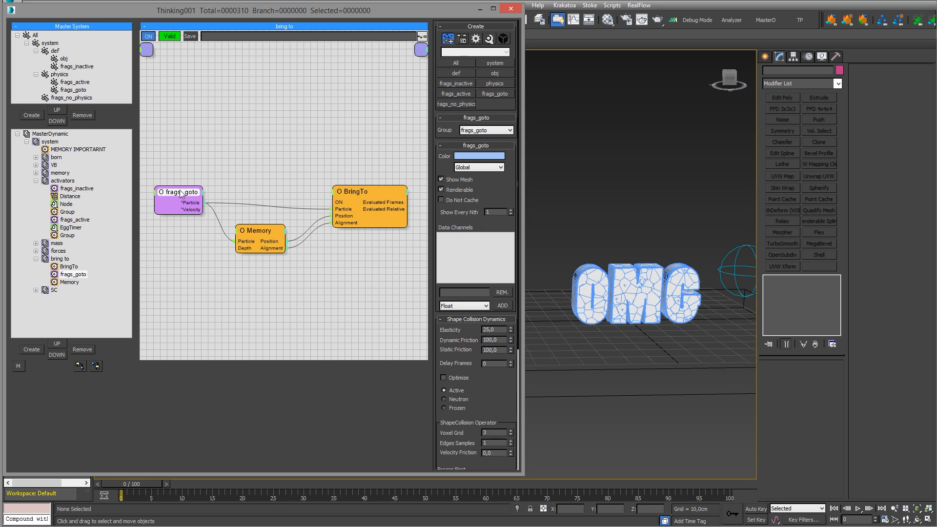
left_click_drag(388, 194, 395, 187)
left_click_drag(257, 233, 268, 226)
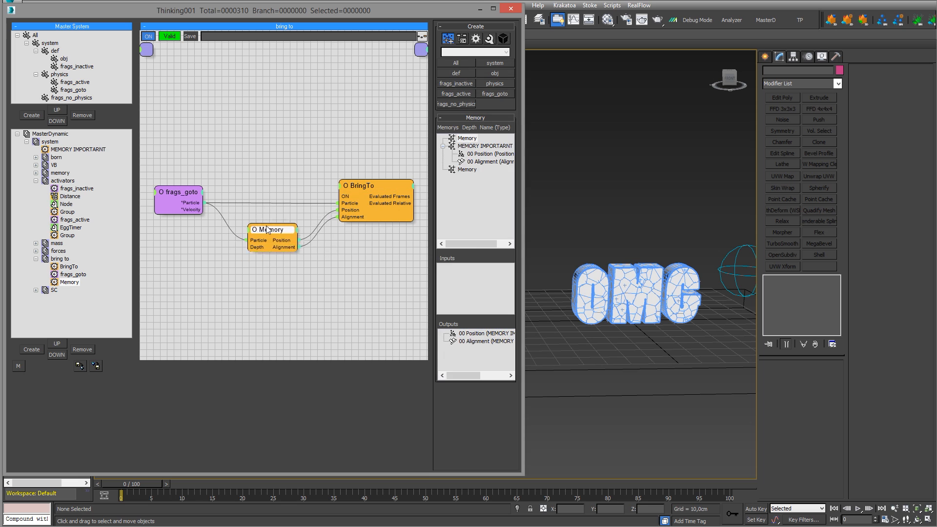
left_click_drag(357, 190, 365, 183)
left_click_drag(179, 196, 177, 178)
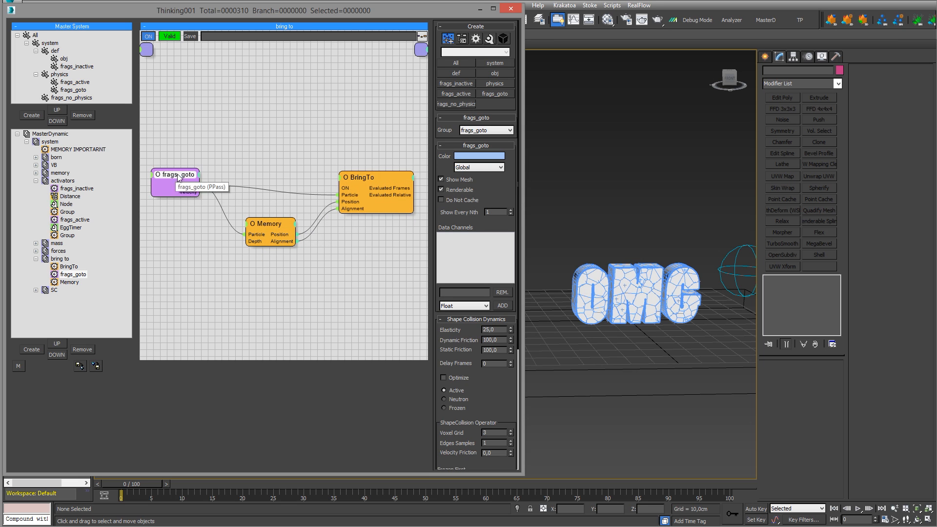
left_click_drag(264, 224, 258, 211)
left_click_drag(367, 180, 365, 171)
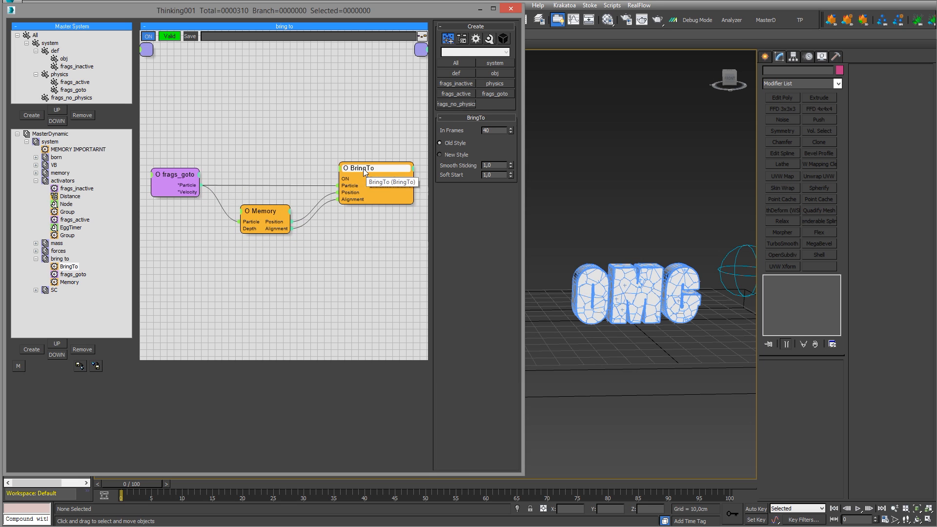
left_click_drag(170, 180, 172, 179)
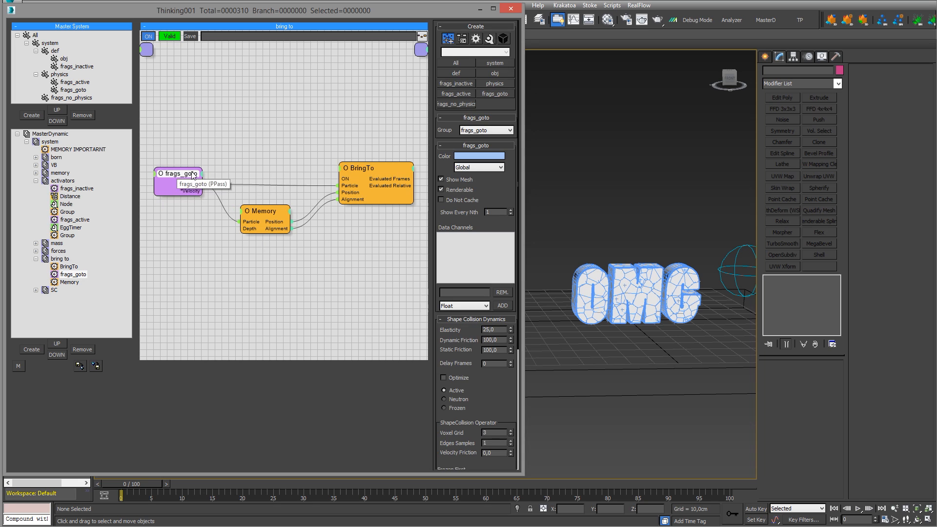
Collapse the physics and def groups in the group tree and examine the settings of frags_no_physics.
left_click(36, 74)
left_click(36, 51)
left_click(73, 67)
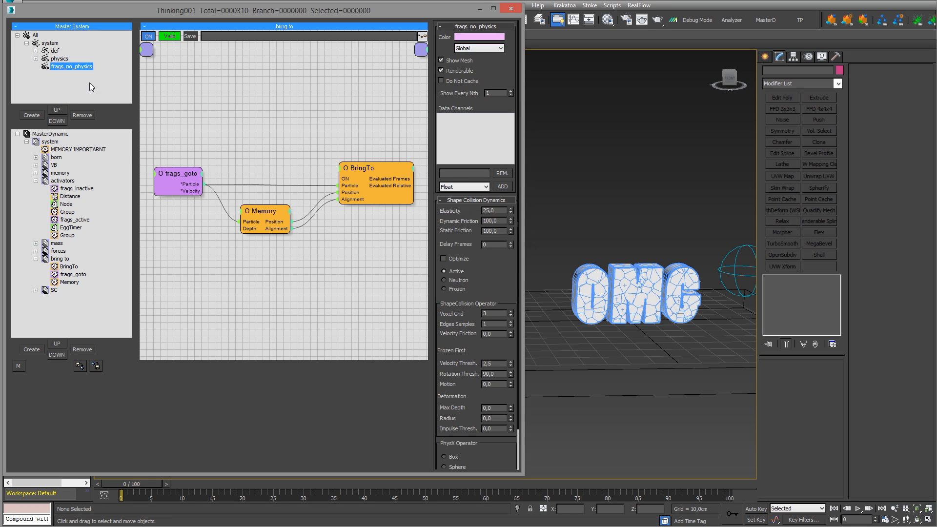
left_click(298, 285)
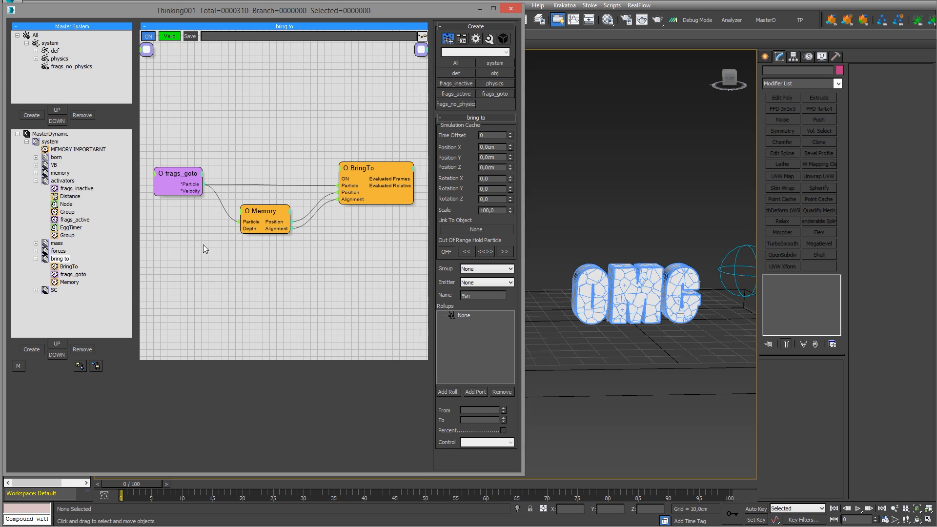
scroll(683, 293, "up", 6)
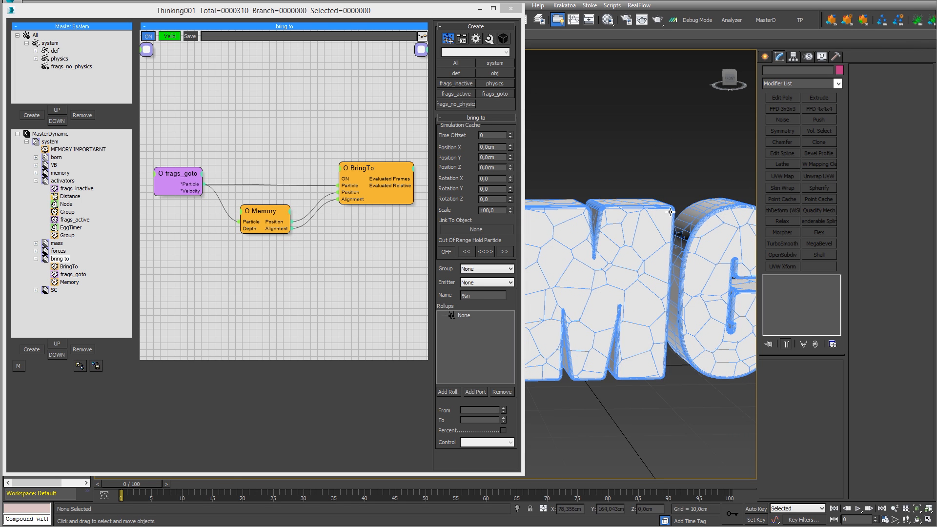
middle_click_drag(632, 190, 668, 103)
scroll(667, 102, "down", 1)
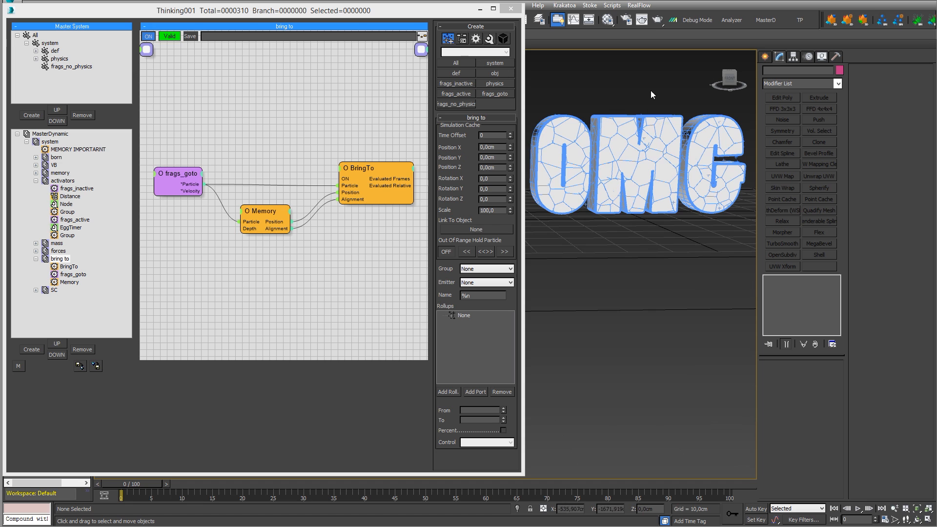
scroll(651, 91, "down", 2)
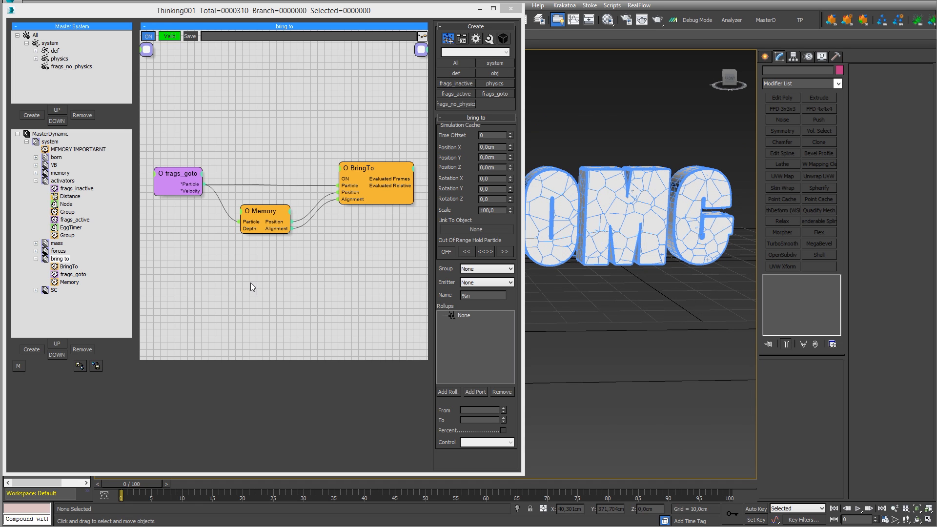
Duplicate the frags_goto, Memory and BringTo nodes and place the copies below the originals in bring to.
left_click(180, 174)
left_click_drag(177, 176, 178, 285, "shift")
left_click(268, 211)
left_click_drag(268, 210, 251, 329, "shift")
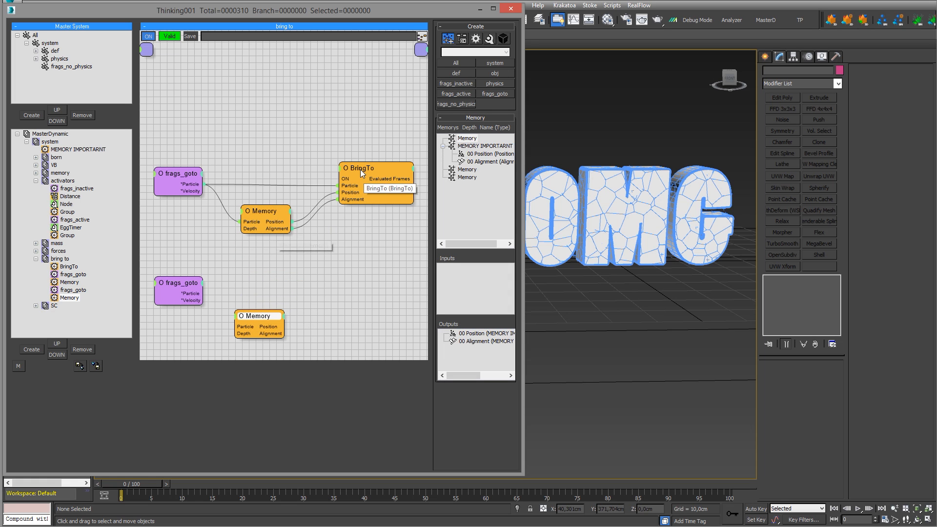
left_click(375, 168)
left_click_drag(375, 167, 360, 301, "shift")
Align the copied group and Memory nodes with the lower BringTo, and switch the copied frags_goto node's group to frags_no_physics.
left_click(198, 285)
left_click_drag(198, 285, 196, 301)
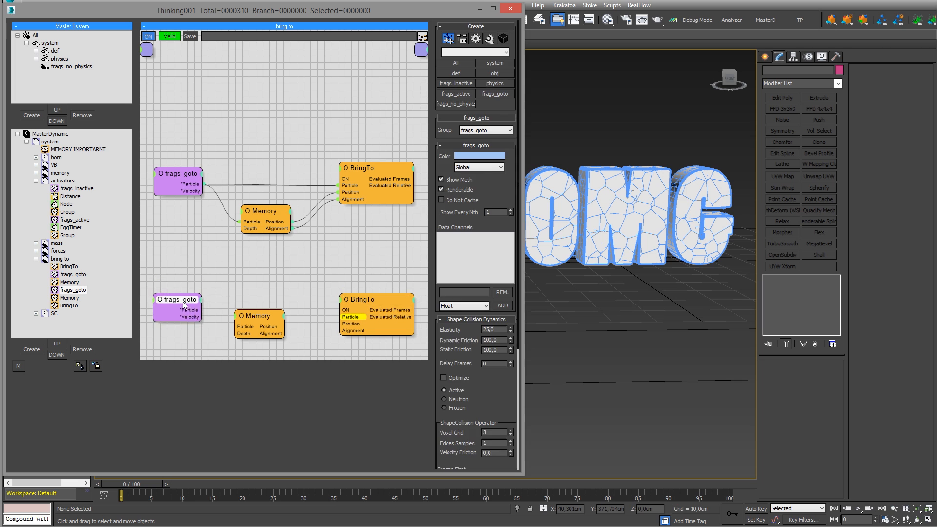
left_click_drag(262, 316, 260, 324)
left_click(185, 304)
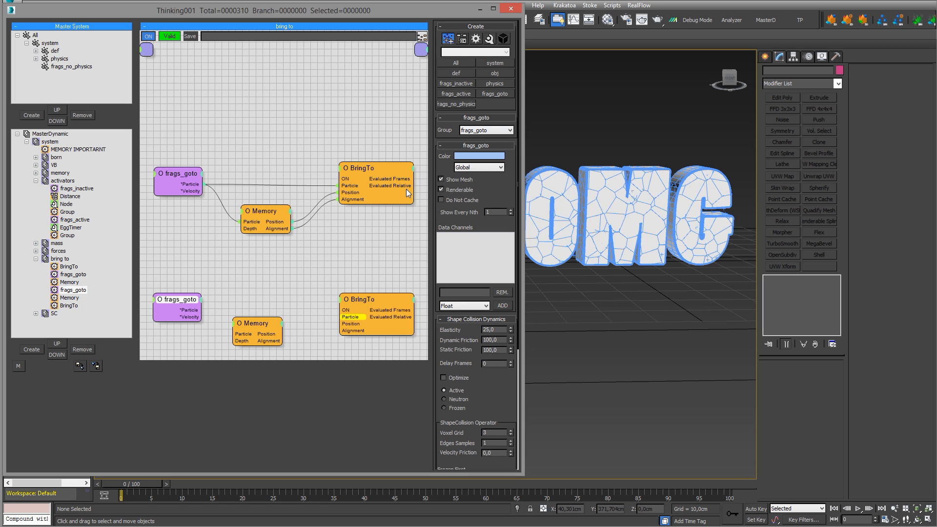
left_click(472, 129)
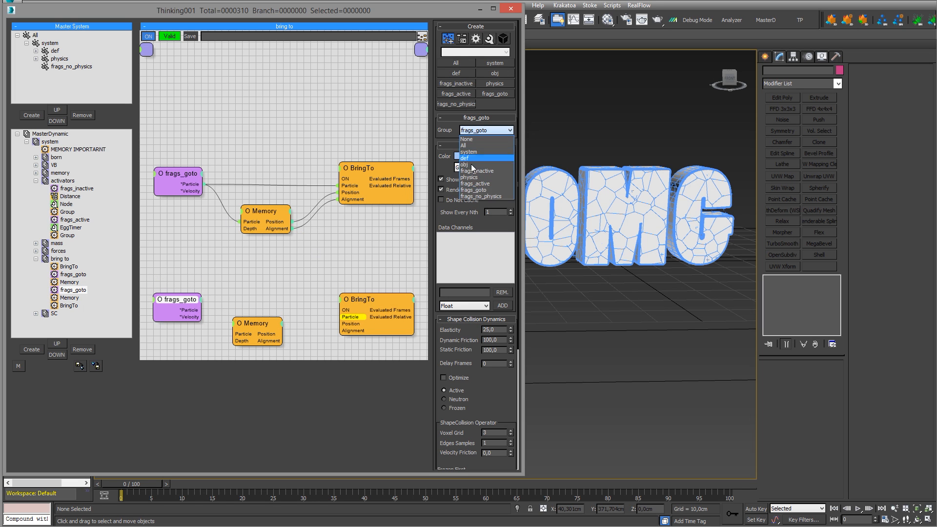
left_click(484, 198)
Add an EggTimer helper above frags_goto in bring to and connect frags_goto's Particle output to its Start and Particle inputs.
left_click_drag(179, 174, 175, 170)
right_click(239, 82)
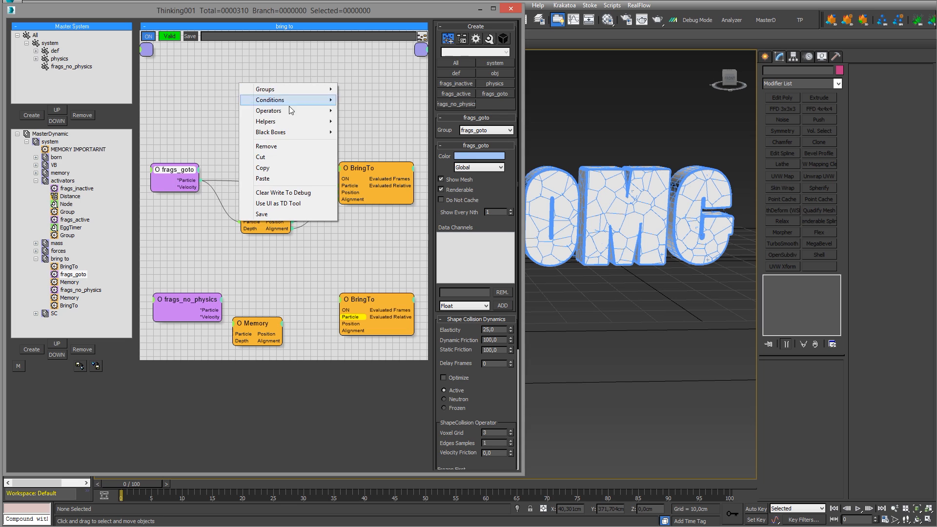
mouse_move(295, 101)
mouse_move(210, 105)
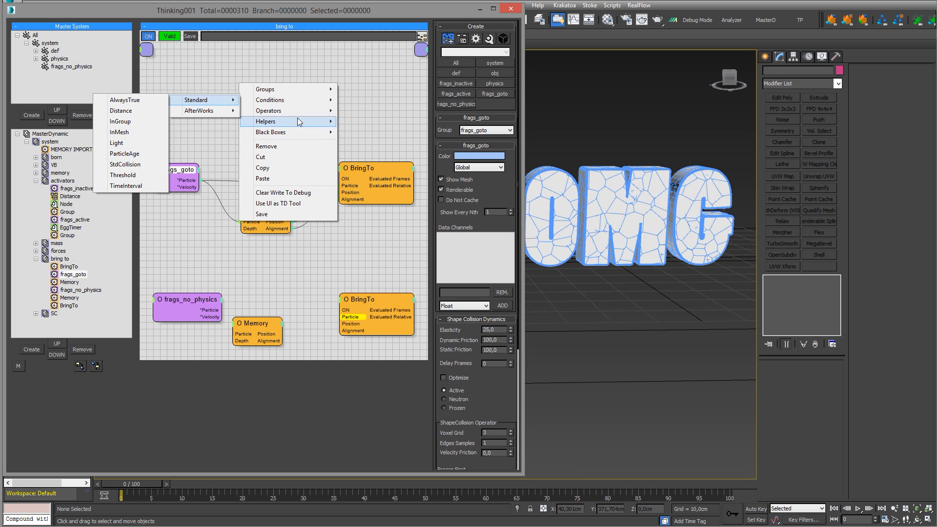
mouse_move(297, 118)
mouse_move(188, 144)
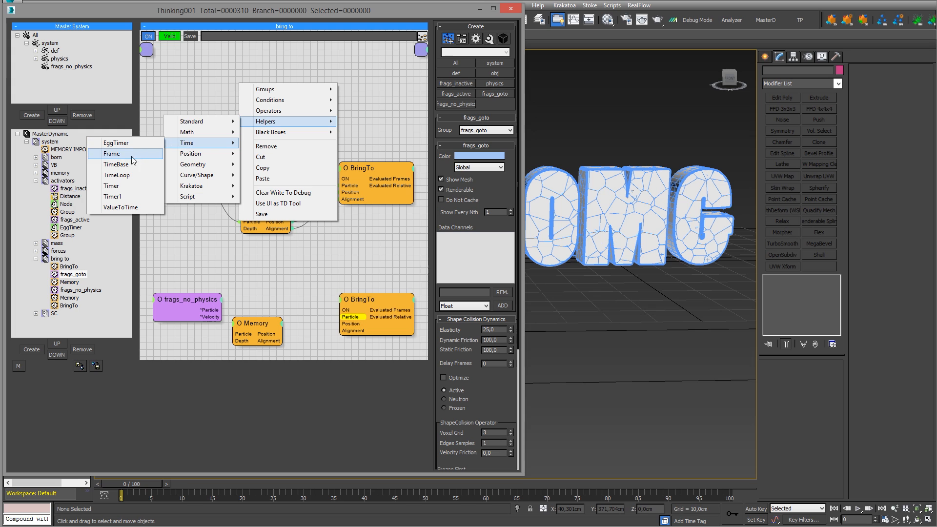
left_click(116, 142)
left_click_drag(314, 92, 190, 183)
left_click_drag(190, 181, 259, 94)
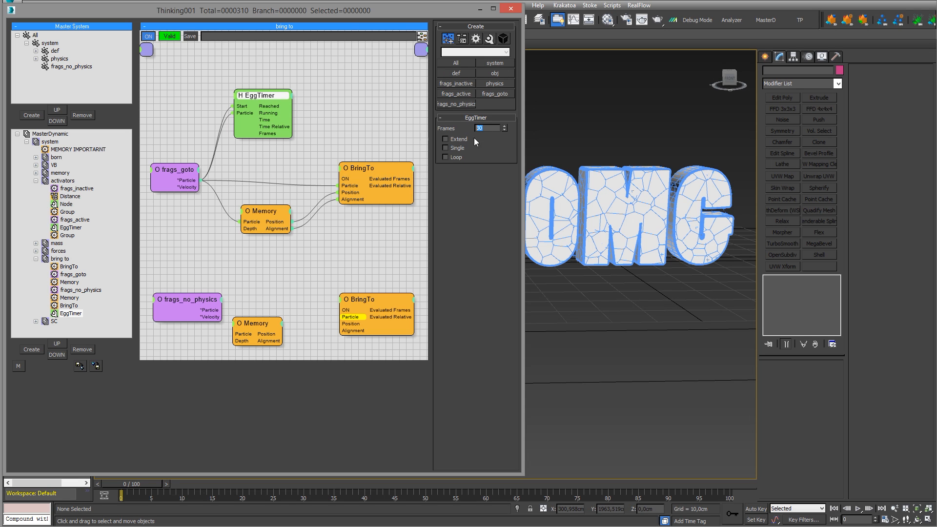
left_click_drag(266, 97, 264, 94)
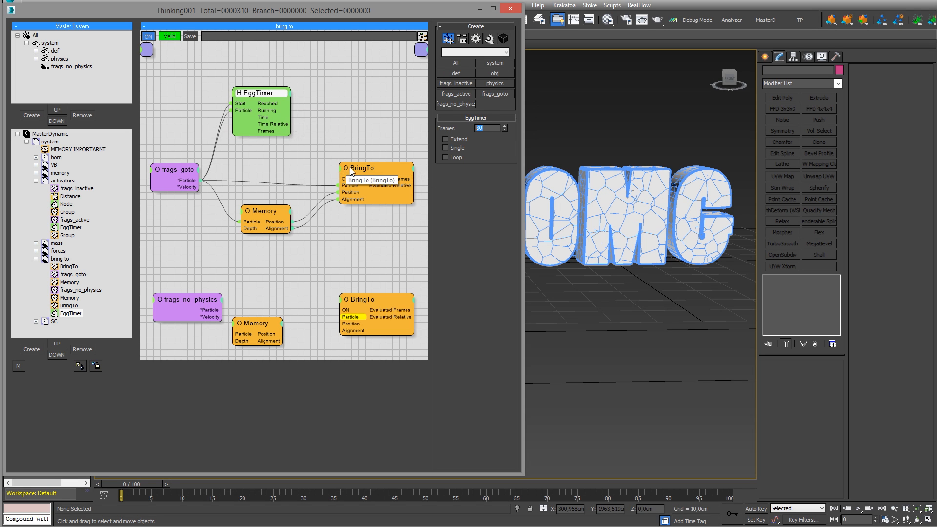
Add a Group operator above the upper BringTo and connect frags_goto's Particle output to its Particle input.
right_click(319, 91)
mouse_move(369, 118)
mouse_move(283, 119)
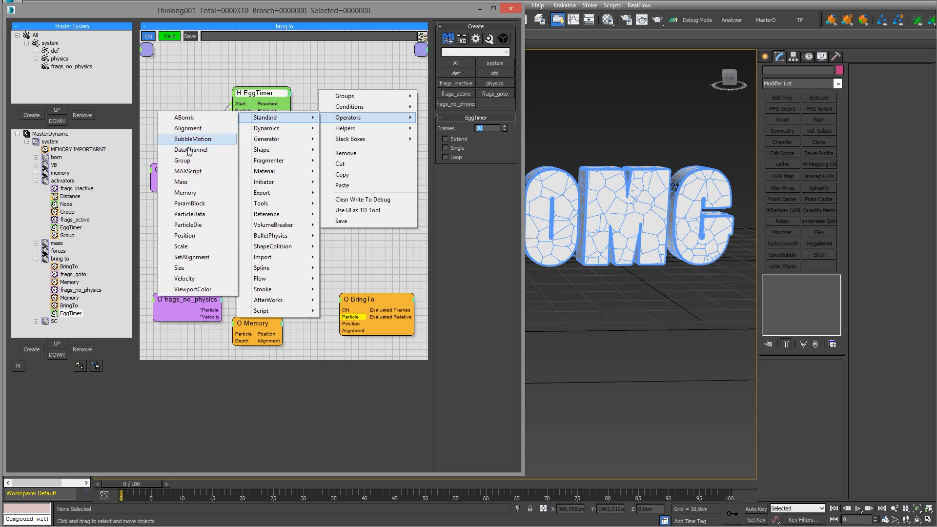
left_click(182, 160)
left_click_drag(370, 106, 171, 181)
Connect EggTimer's Reached output to an exposed ON input on the Group operator and assign that operator to frags_no_physics.
right_click(376, 98)
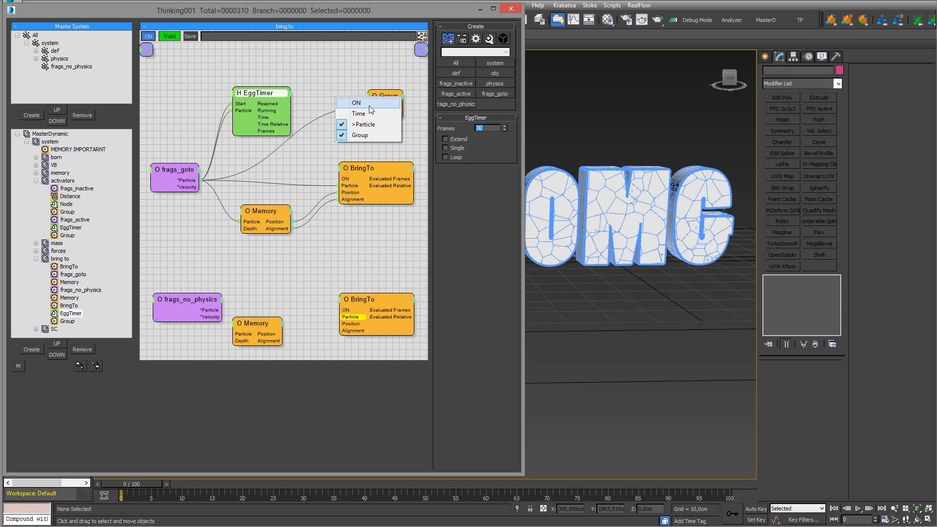
left_click(369, 103)
left_click_drag(367, 106, 278, 102)
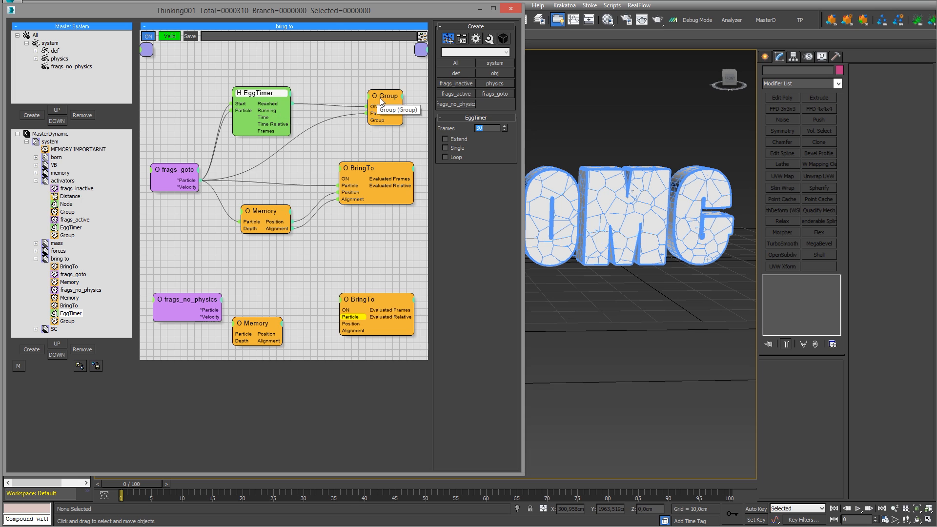
left_click_drag(380, 97, 375, 94)
left_click(471, 132)
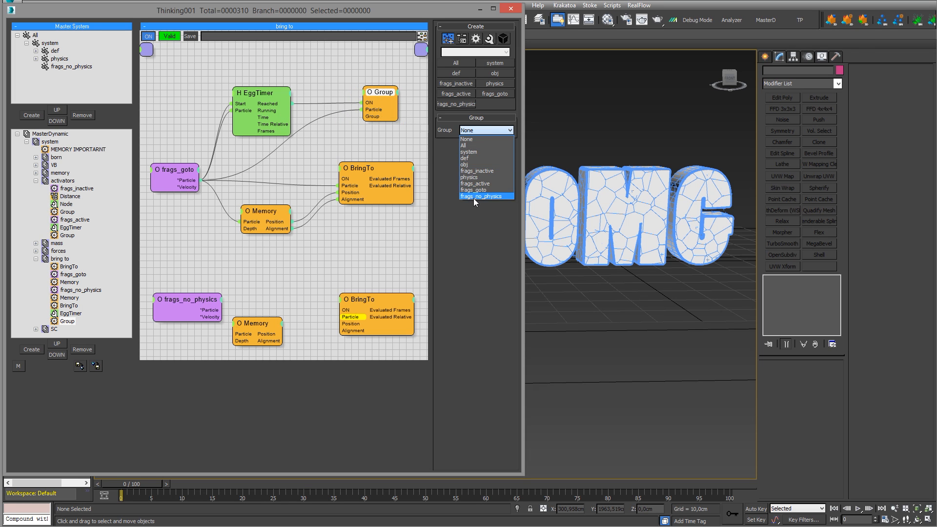
left_click(474, 196)
Connect frags_no_physics' Particle output to the lower Memory and BringTo, and wire Memory's Position and Alignment into that BringTo.
left_click_drag(195, 303, 194, 290)
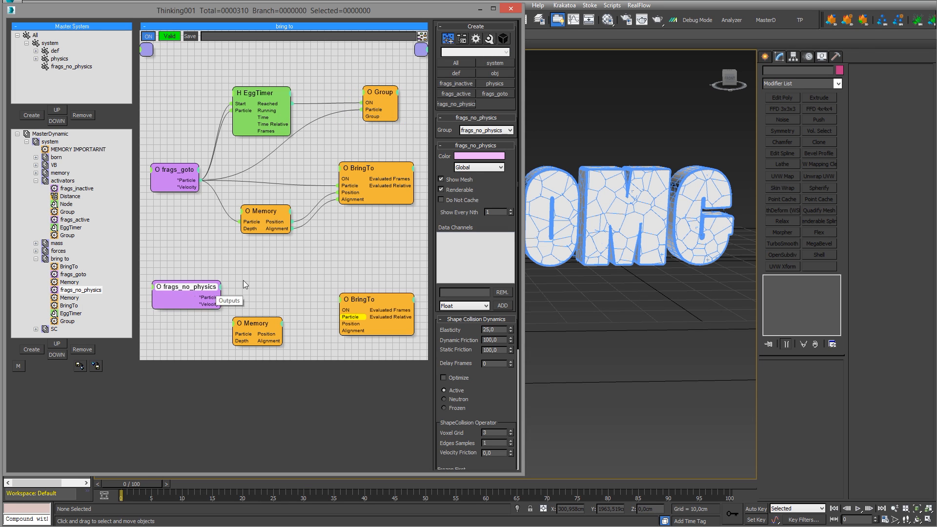
left_click_drag(261, 322, 280, 317)
left_click_drag(220, 298, 341, 331)
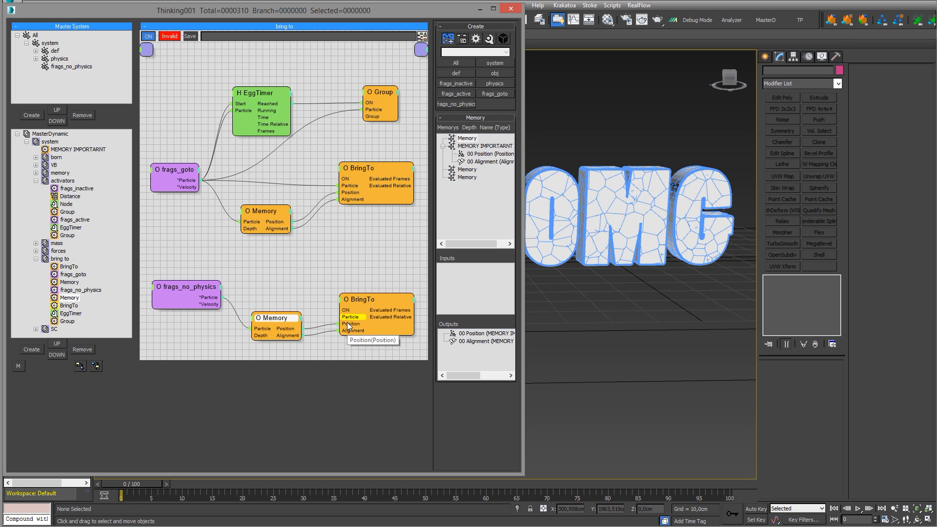
left_click_drag(223, 297, 342, 316)
left_click_drag(373, 302, 365, 287)
left_click(494, 130)
Narrow the Thinking001 window to expose the viewport and play the OMG fragment simulation.
left_click(585, 117)
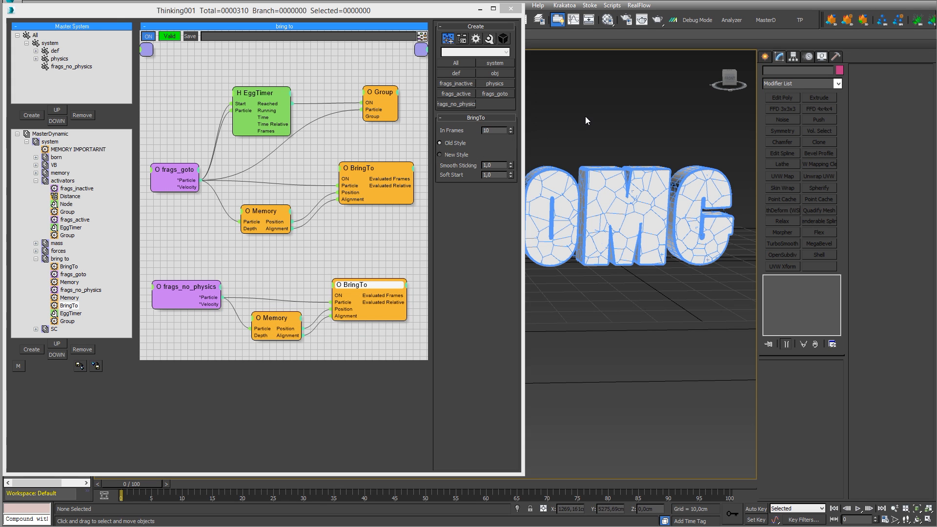
scroll(589, 122, "down", 3)
middle_click_drag(595, 129, 602, 171)
scroll(606, 180, "up", 5)
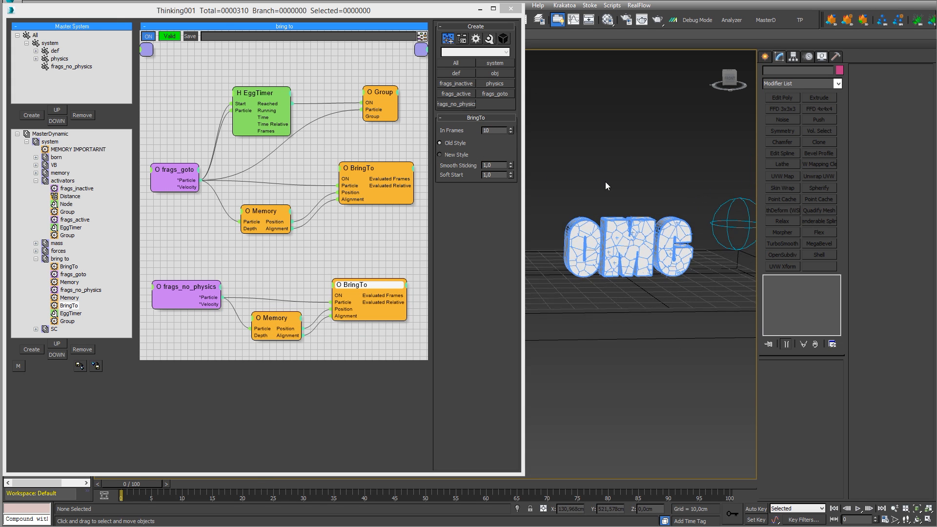
left_click_drag(522, 122, 284, 123)
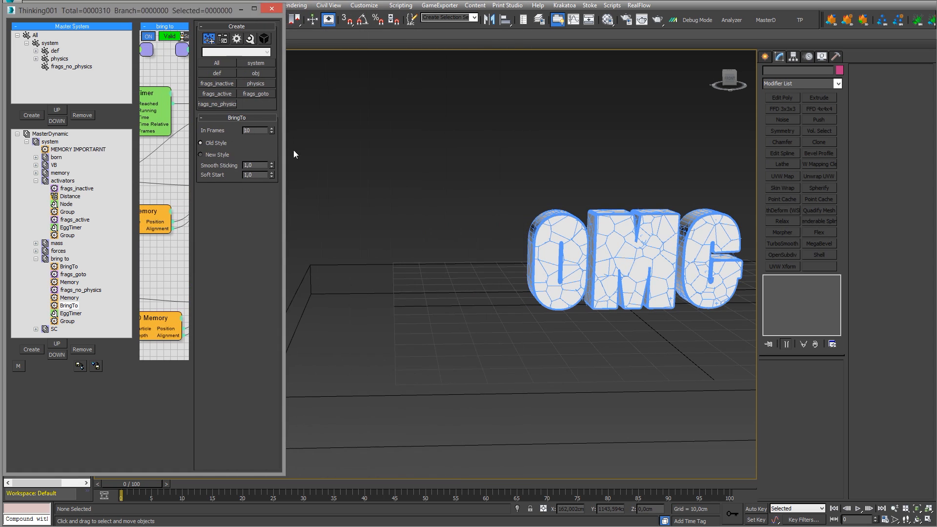
key("/")
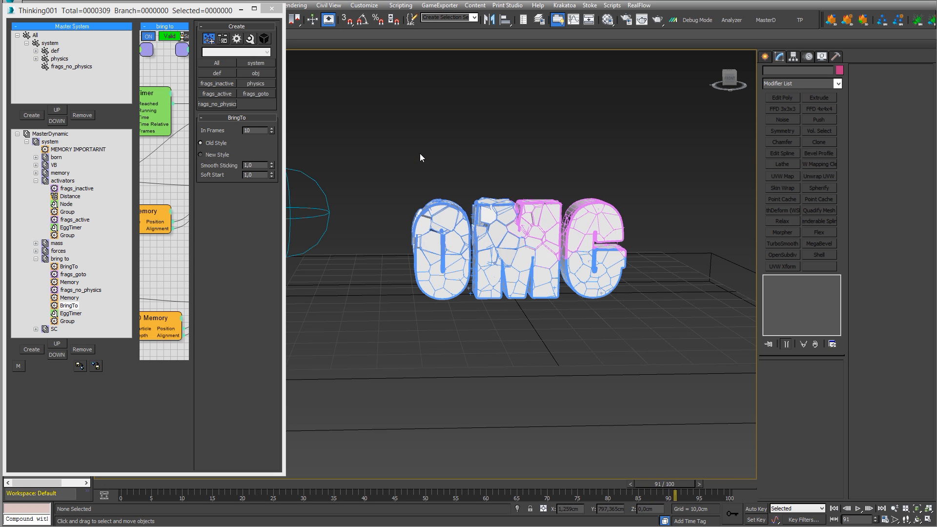
Set the animation length to 150 frames in the time configuration.
left_click(885, 521)
type("15")
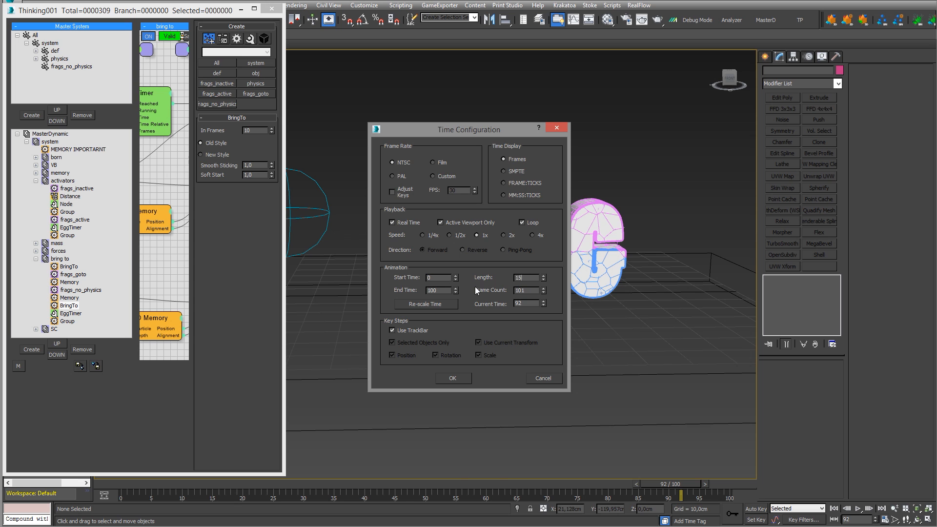
type("0")
key("Return")
left_click(452, 378)
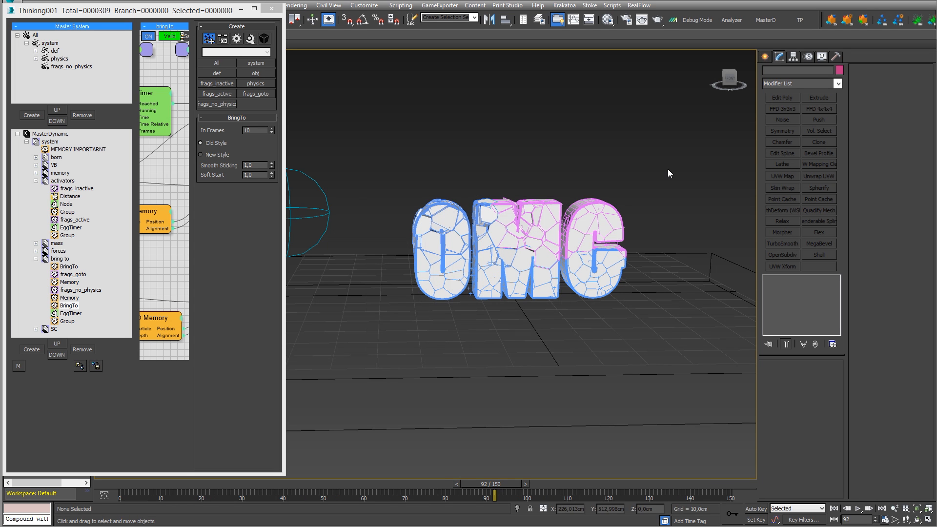
Play the extended simulation, examine the reassembled OMG letters up close, and return to frame 0.
key("/")
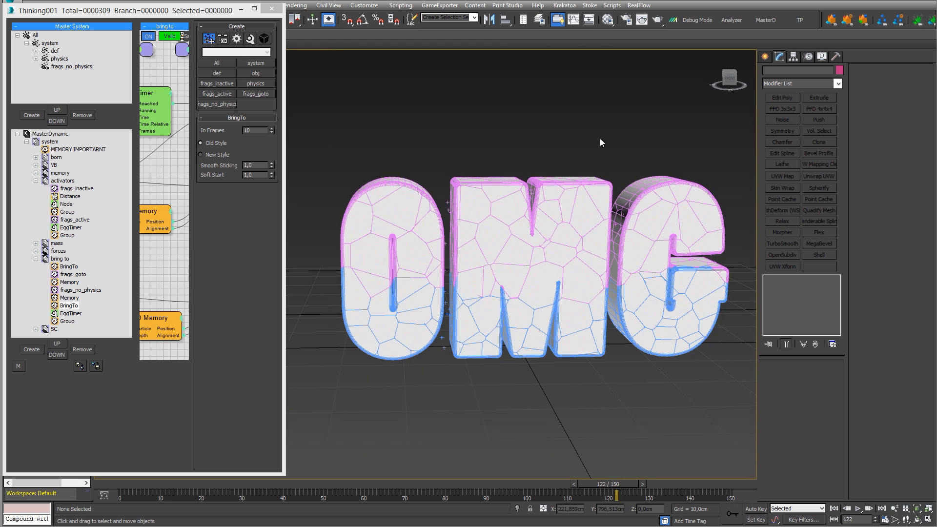
scroll(646, 196, "up", 4)
scroll(665, 186, "down", 6)
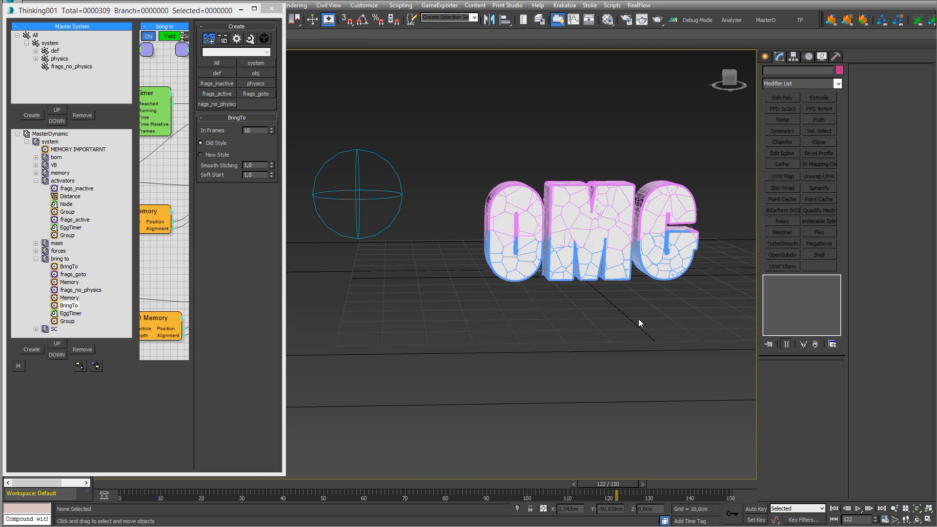
scroll(639, 318, "down", 3)
middle_click_drag(684, 329, 616, 339)
scroll(619, 325, "up", 3)
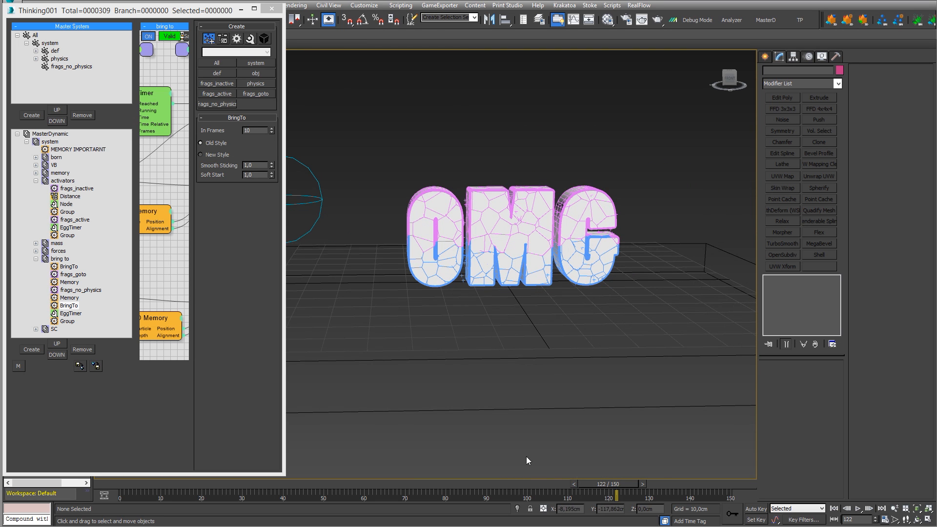
left_click(105, 485)
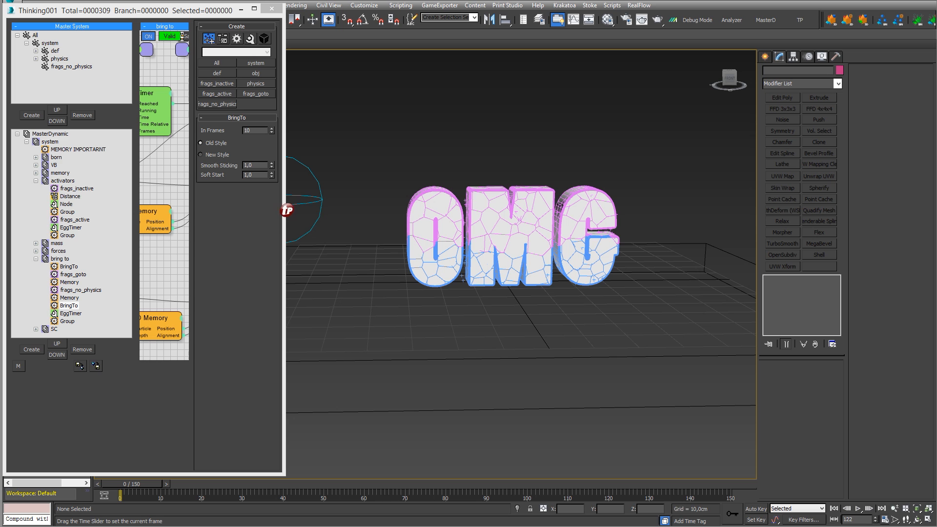
Widen the Thinking001 window, collapse the bring to and activators sets, and display the MasterDynamic settings.
left_click_drag(284, 214, 502, 215)
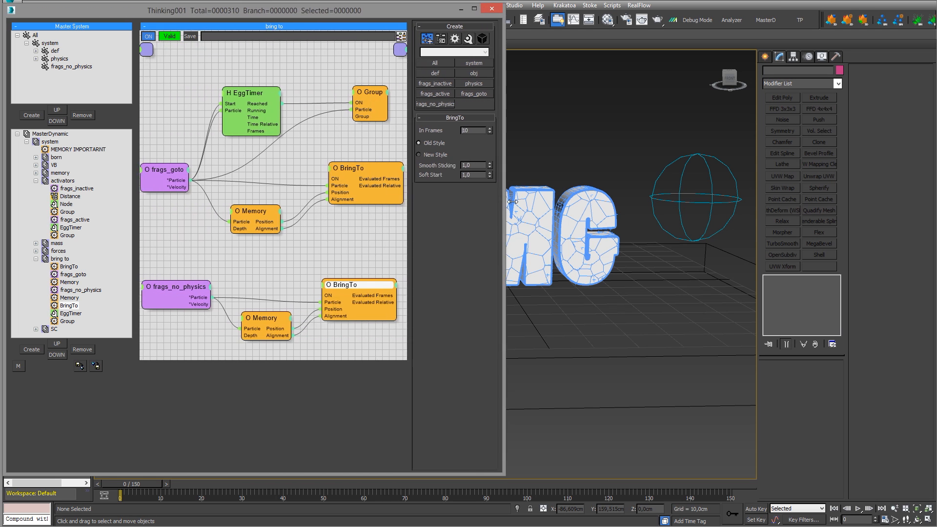
middle_click_drag(604, 146, 668, 154)
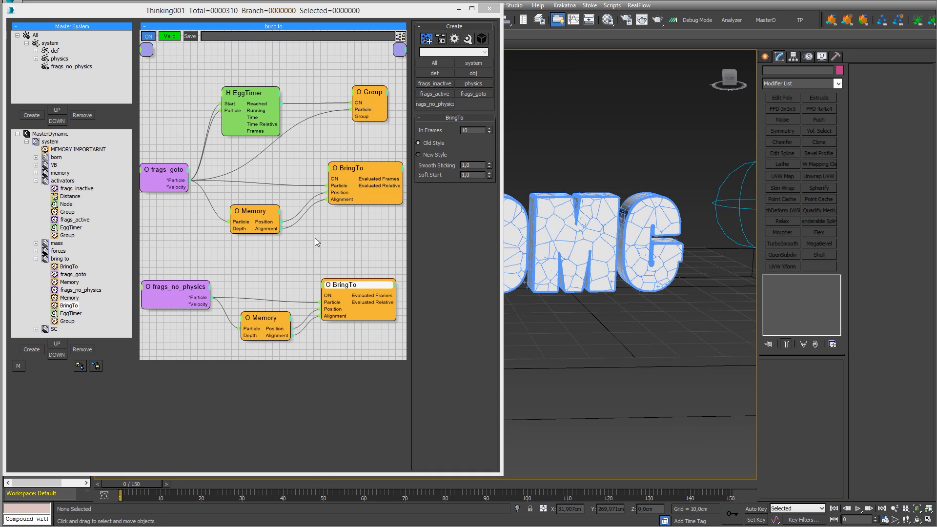
left_click(37, 259)
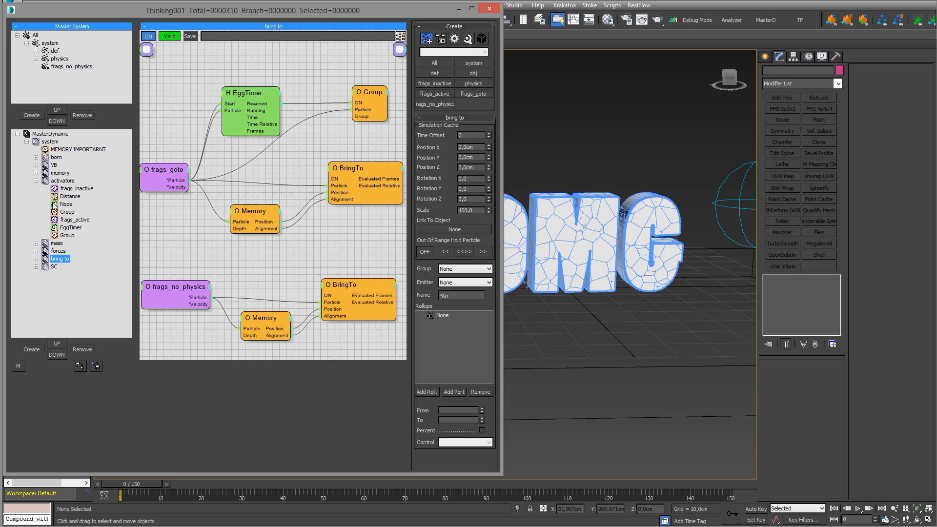
left_click(36, 181)
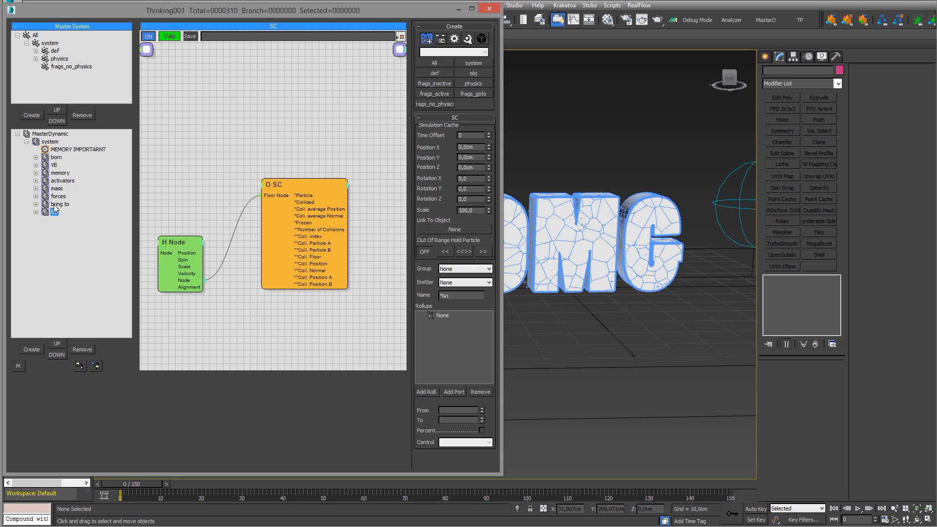
left_click(51, 134)
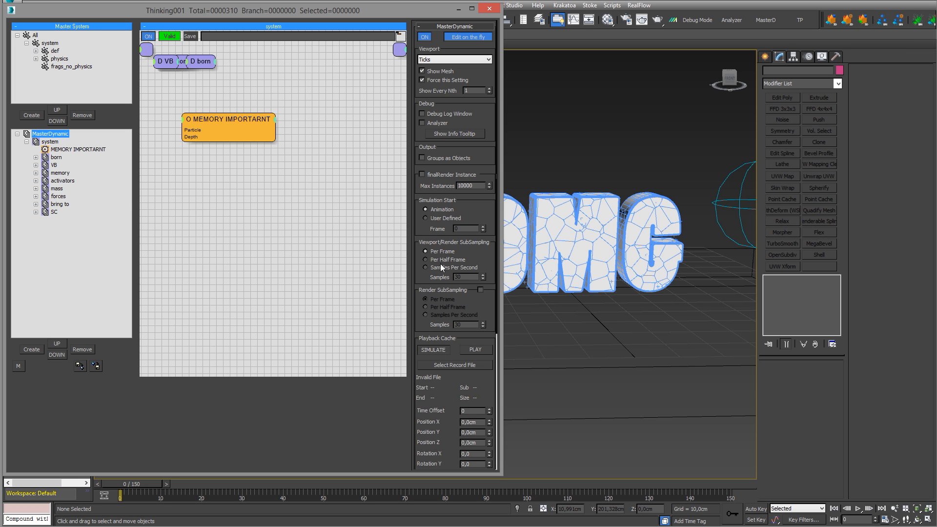
middle_click_drag(572, 166, 633, 159)
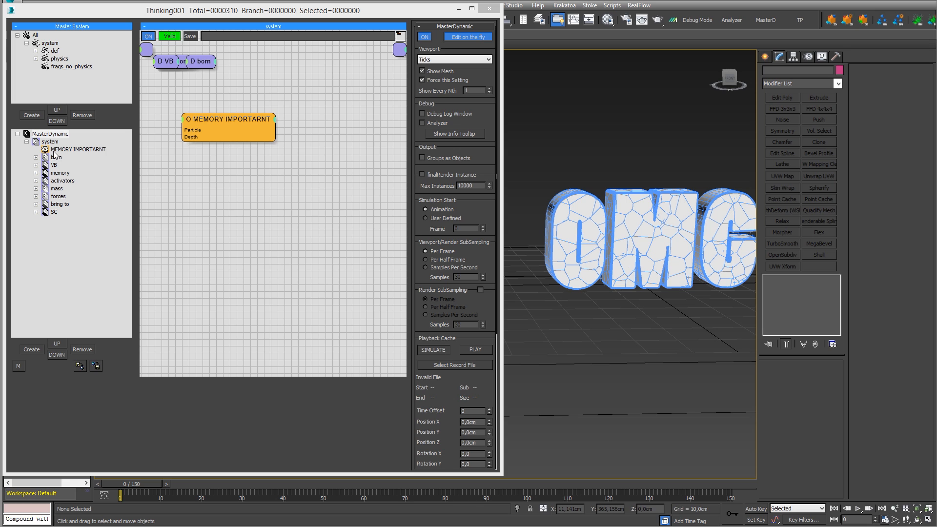
Set the Density of the VolumeBreak operator in VB to 5000 and recalculate the fracture by advancing one frame and returning to 0.
double_click(54, 165)
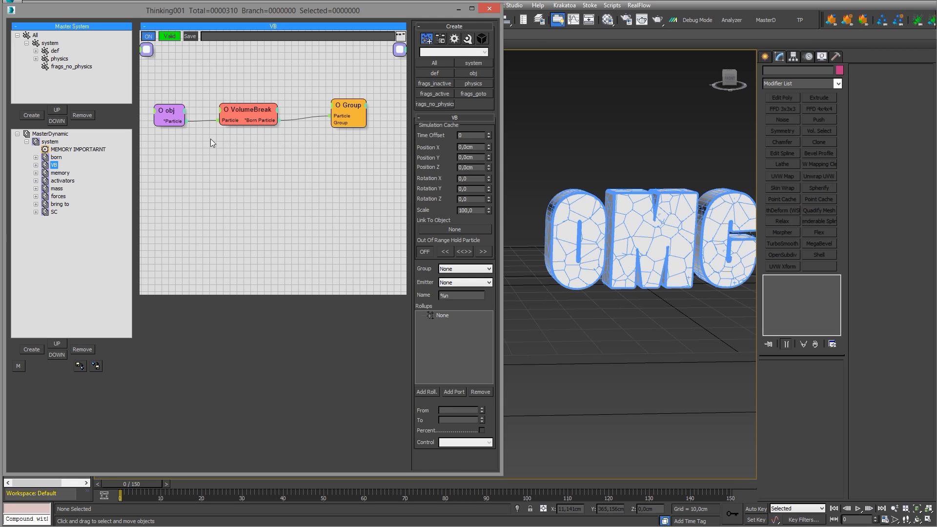
left_click(241, 112)
left_click_drag(419, 288, 438, 95)
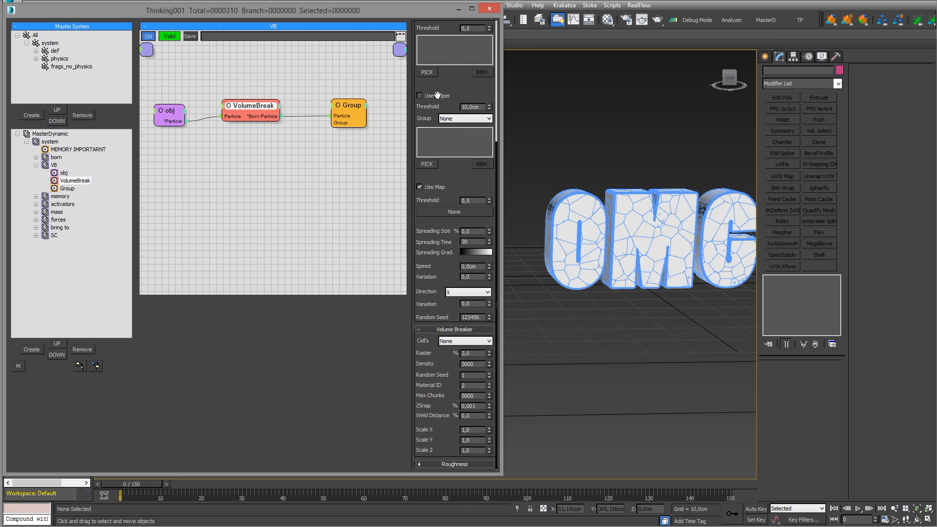
key("Return")
type("5000")
key("Return")
left_click(166, 483)
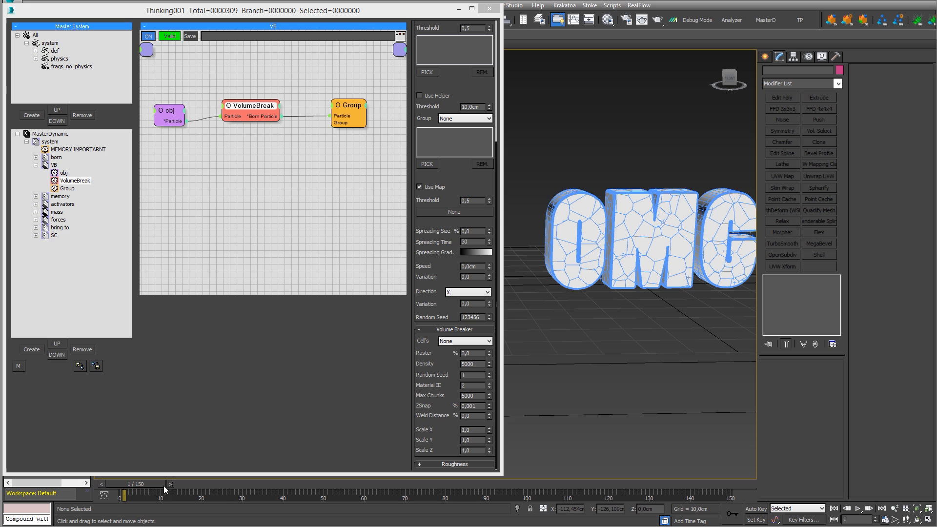
left_click(100, 484)
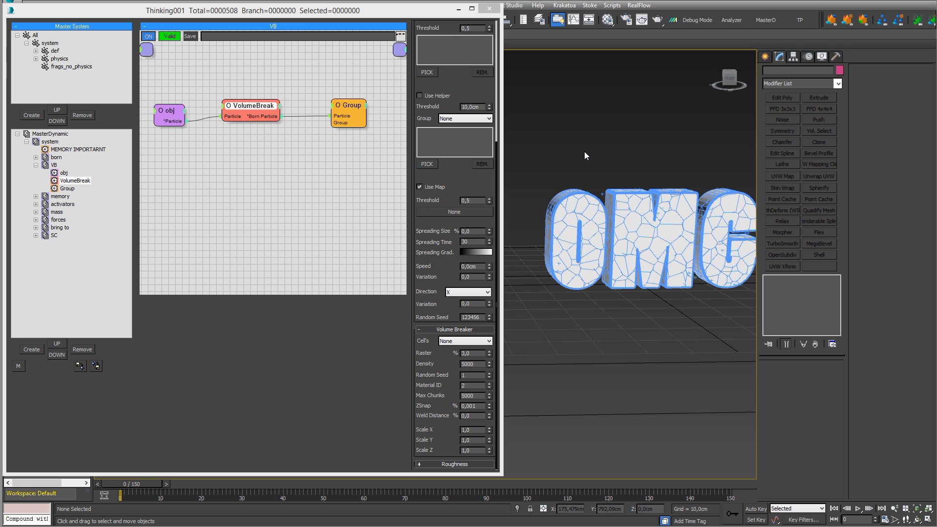
Set the VolumeBreak Raster to 2,5 % and recalculate the fracture of the OMG letters.
left_click_drag(477, 354, 447, 355)
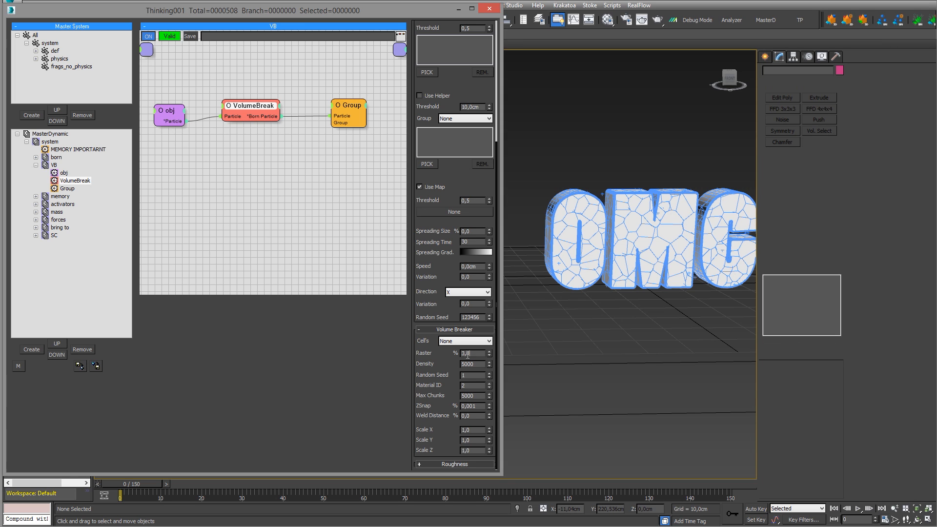
type("2,5")
key("Return")
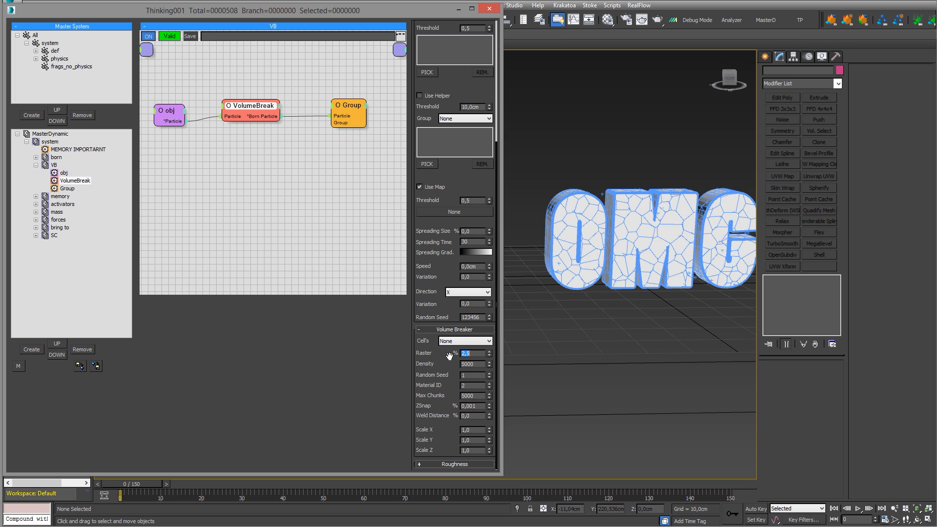
left_click(565, 150)
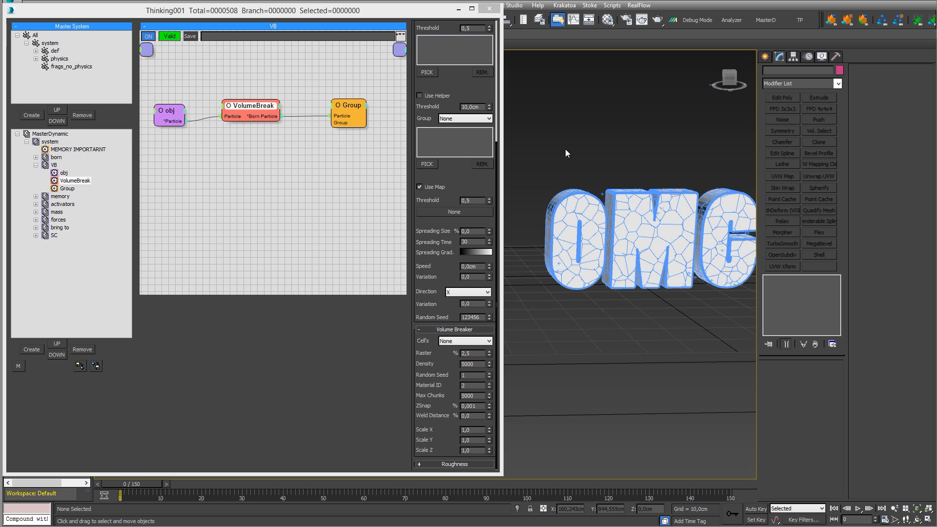
key(".")
mouse_move(566, 159)
middle_mouse_down()
mouse_move(599, 142)
mouse_move(584, 162)
middle_mouse_up()
Collapse the VB set in the dynamics tree and change the cache setting of the system set.
left_click(36, 165)
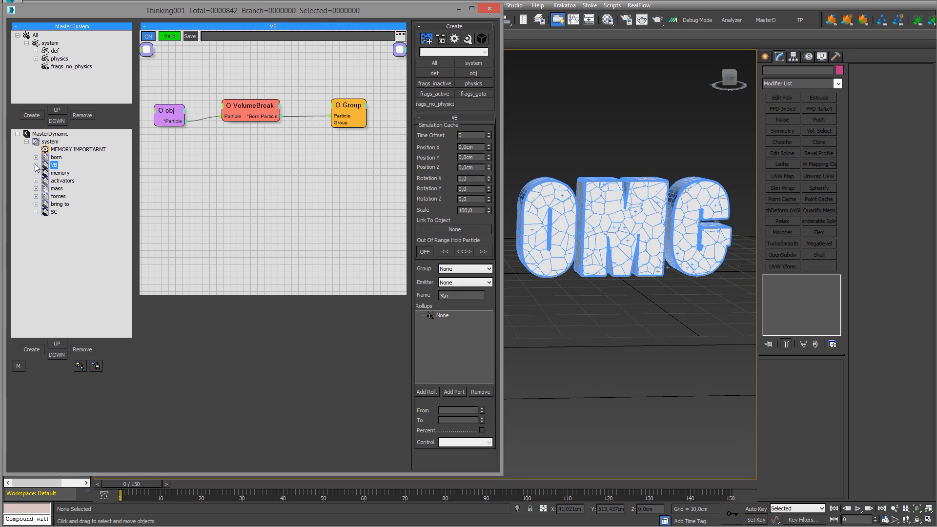
right_click(36, 142)
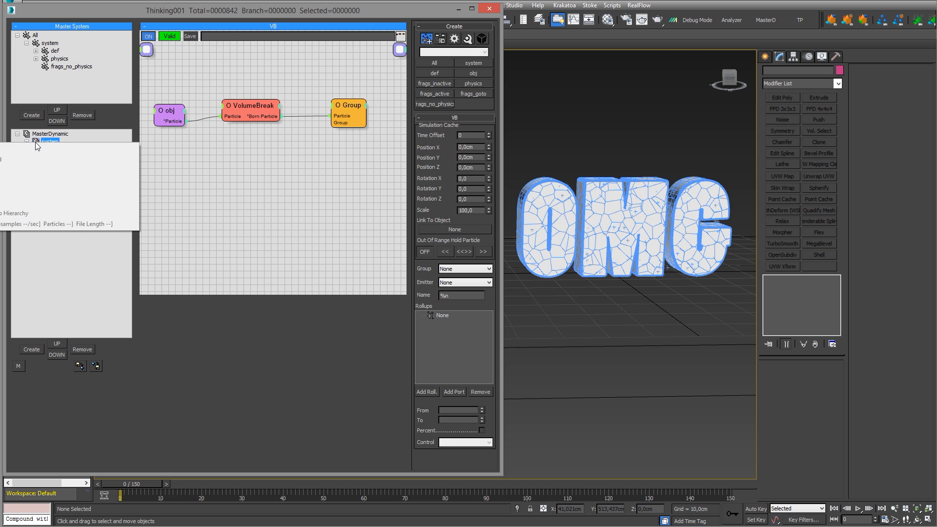
left_click(13, 171)
left_click(495, 320)
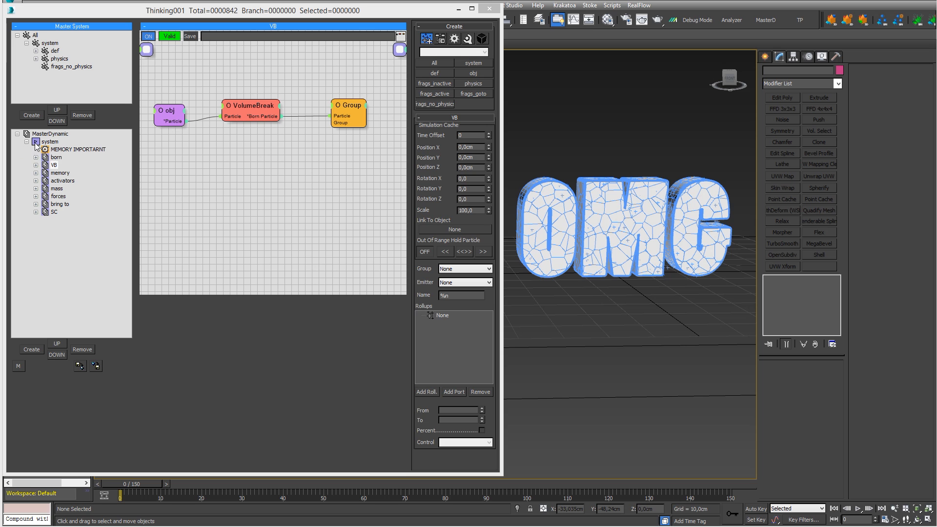
Minimize the Thinking001 window, frame the OMG letters in the viewport, and play the denser fragment simulation.
key("/")
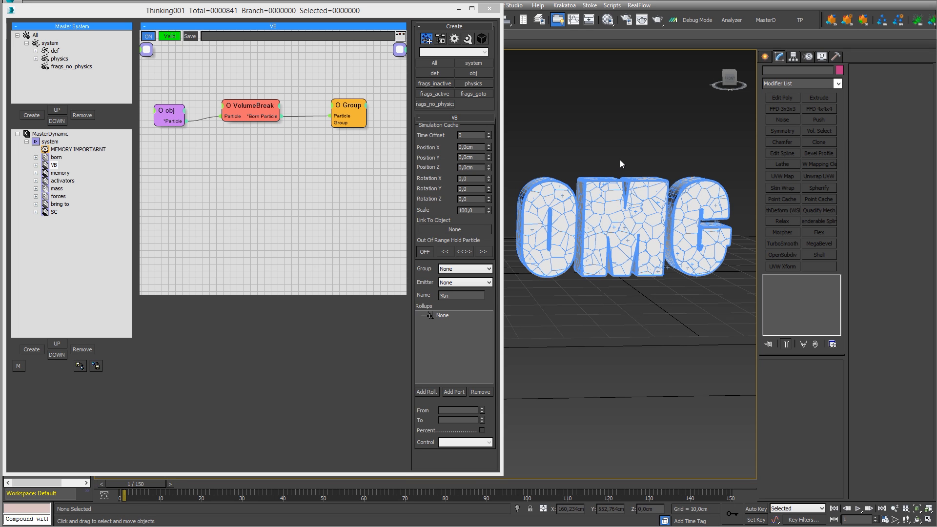
left_click(500, 132)
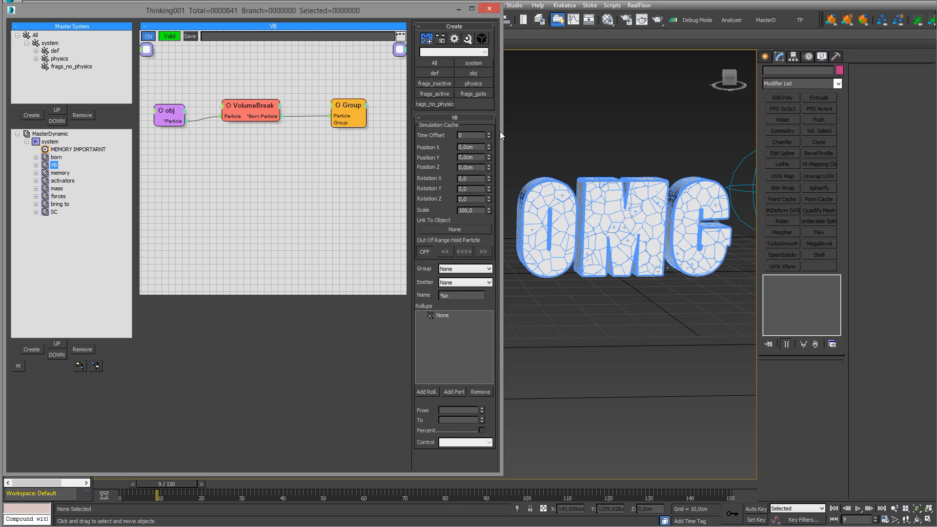
left_click(458, 8)
middle_click_drag(562, 136, 398, 182)
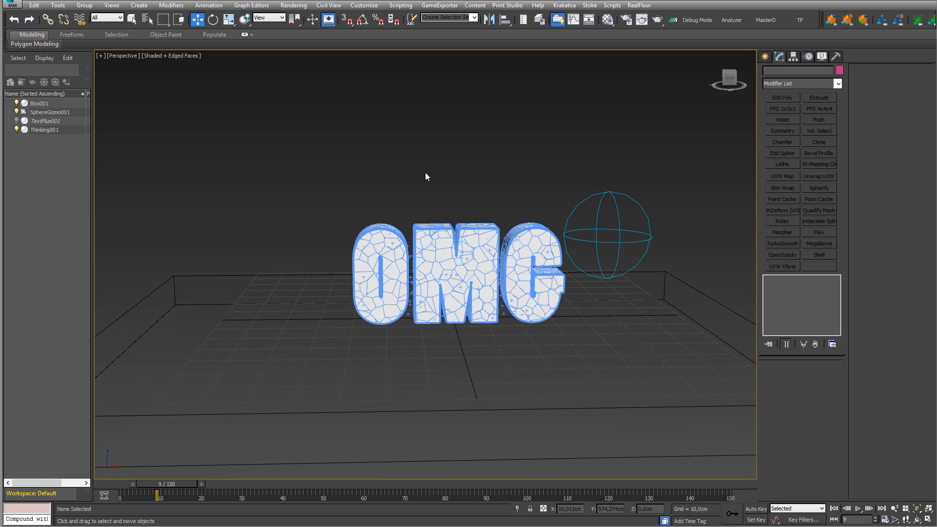
middle_click_drag(462, 175, 477, 156, "alt")
key("/")
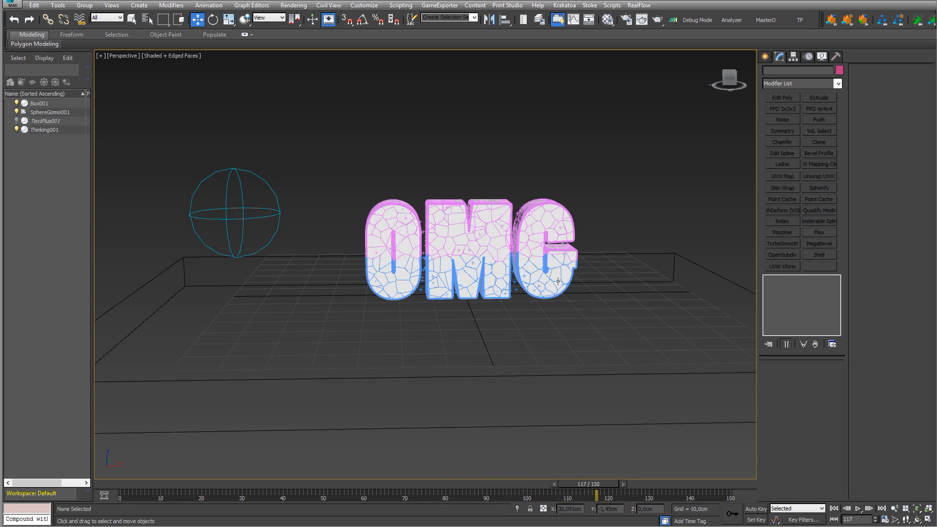
Restore and widen the Thinking001 window, then inspect the MEMORY IMPORTARNT operator in the system set, shifting its node slightly.
left_click(107, 483)
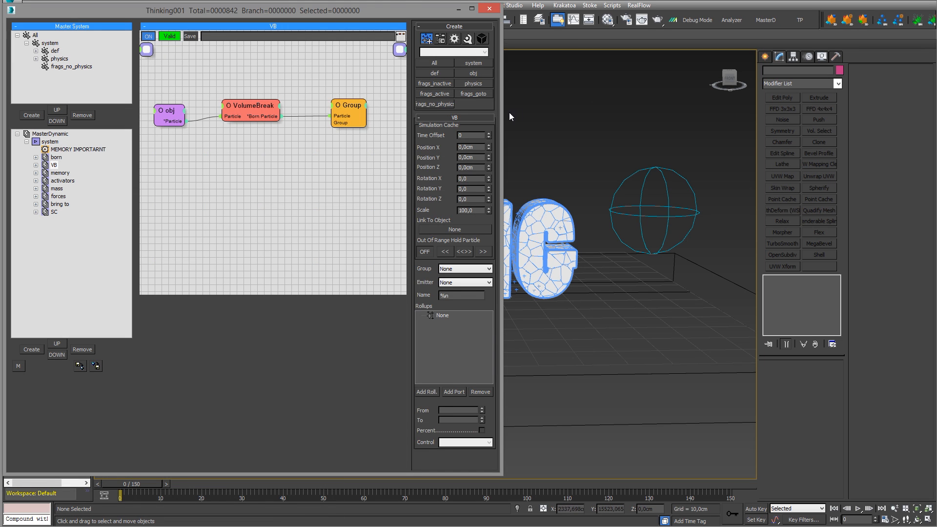
left_click_drag(505, 112, 716, 113)
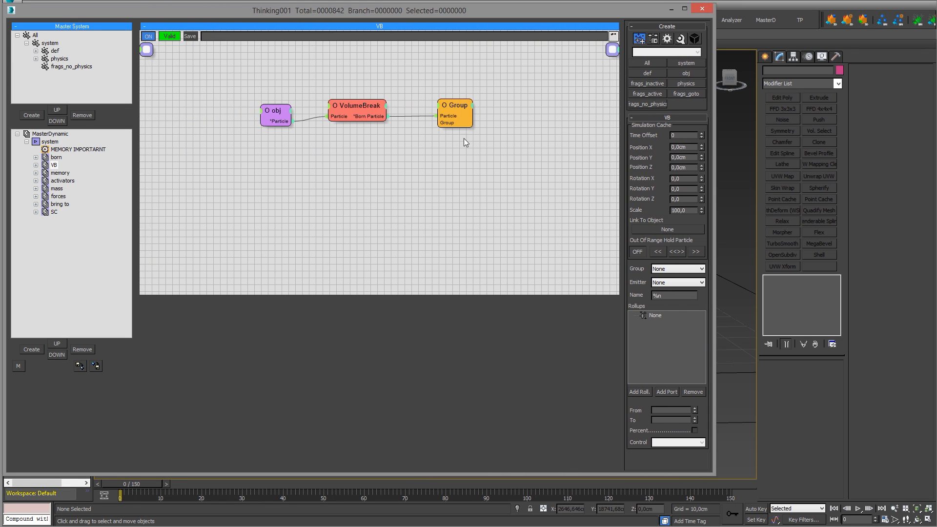
left_click(63, 149)
left_click_drag(340, 125, 326, 139)
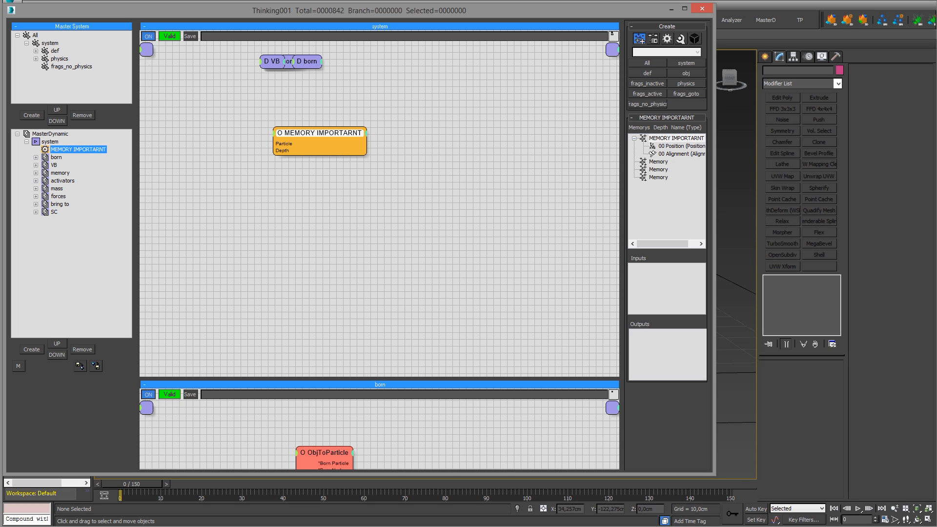
Inspect the ObjToParticle operator in the born set, shift its node aside, narrow the Thinking001 window and collapse the born set.
left_click(54, 158)
left_click_drag(338, 106, 265, 123)
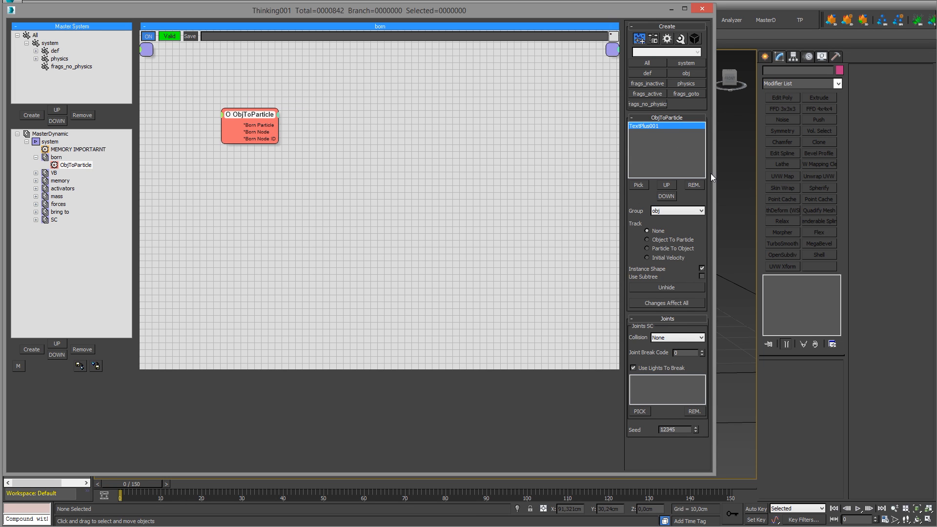
left_click_drag(716, 171, 502, 196)
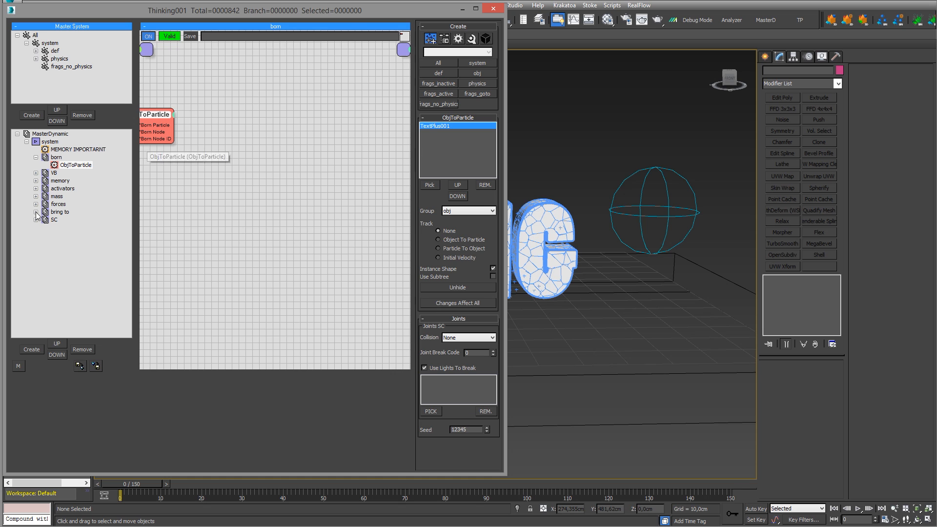
left_click(36, 157)
Review the VB set's obj, VolumeBreak and Group nodes, shifting each slightly, and collapse the set.
left_click(54, 165)
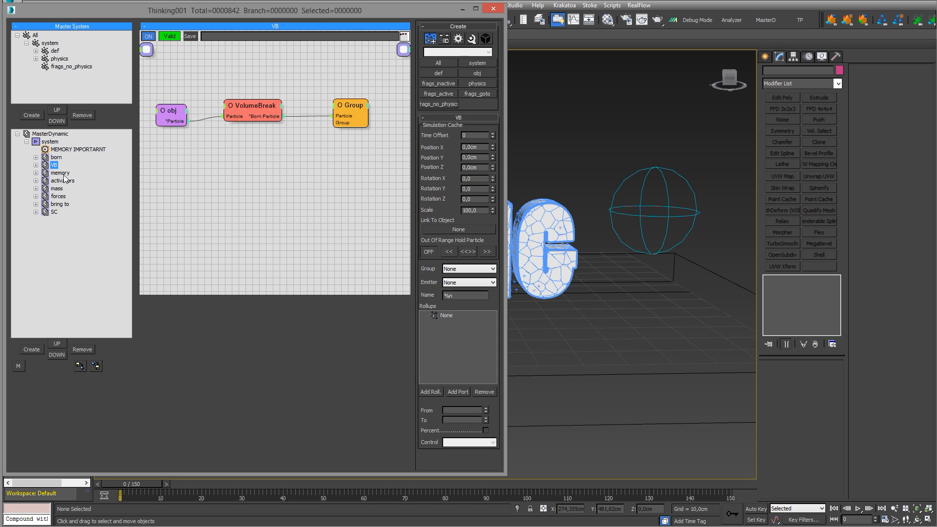
left_click_drag(167, 115, 161, 84)
mouse_move(269, 109)
left_mouse_down()
mouse_move(254, 95)
mouse_move(260, 102)
left_mouse_up()
left_click_drag(358, 115, 357, 107)
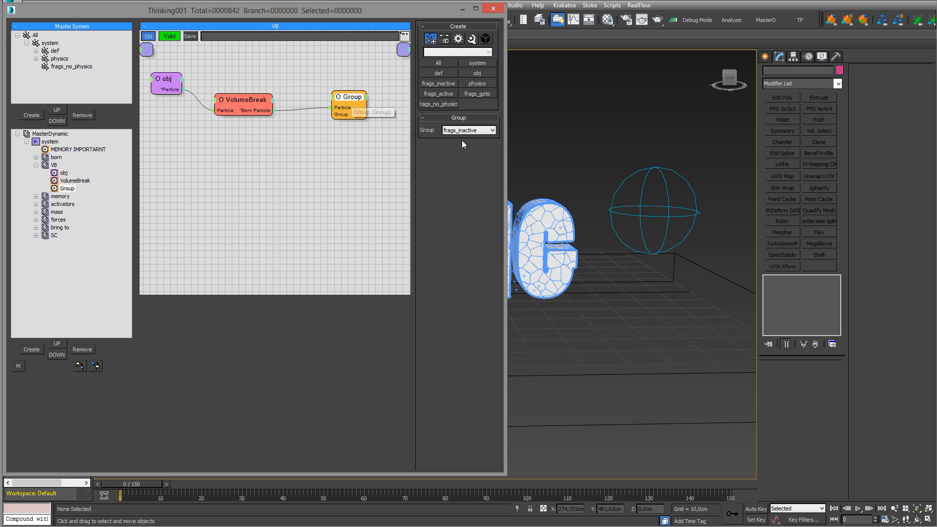
left_click(36, 165)
Review the memory set's TimeInterval, frags_inactive and Memory nodes, shifting each slightly, and collapse the set.
left_click(60, 173)
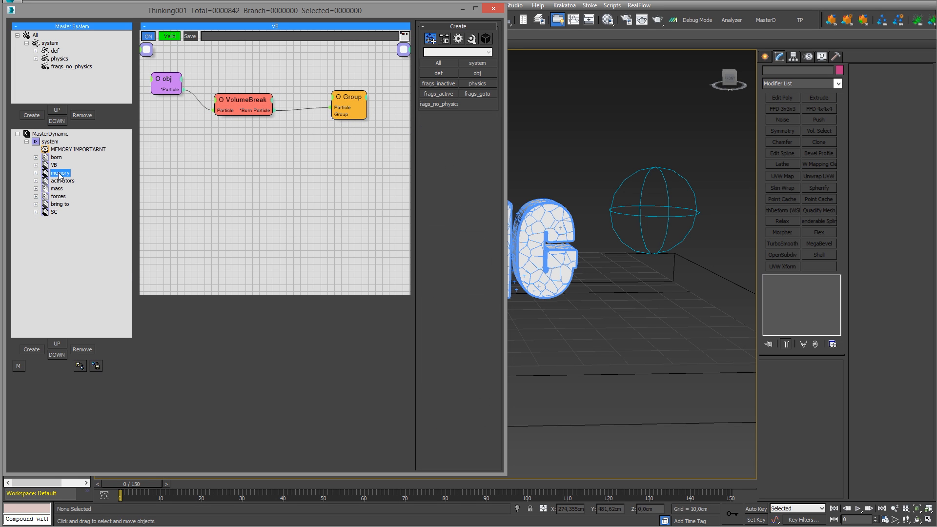
left_click_drag(214, 116, 203, 108)
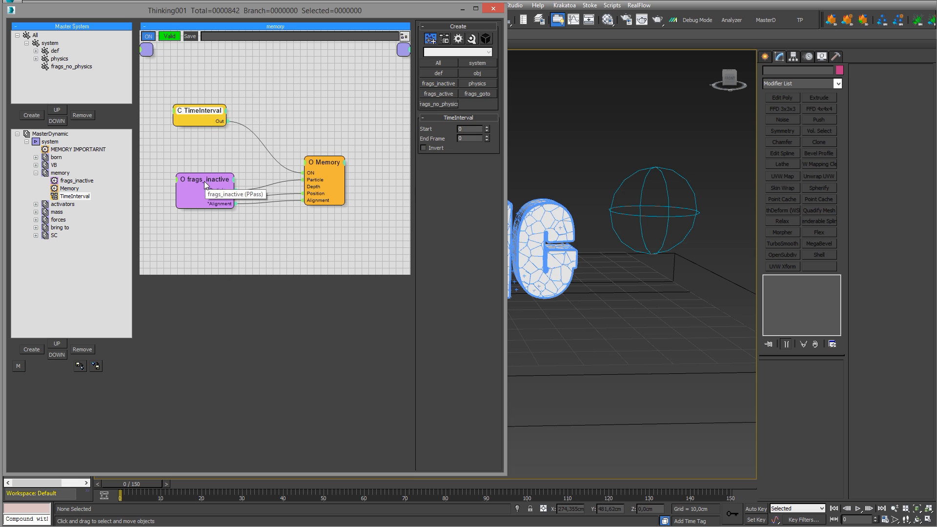
left_click_drag(204, 181, 196, 185)
left_click(323, 163)
left_click_drag(322, 163, 327, 168)
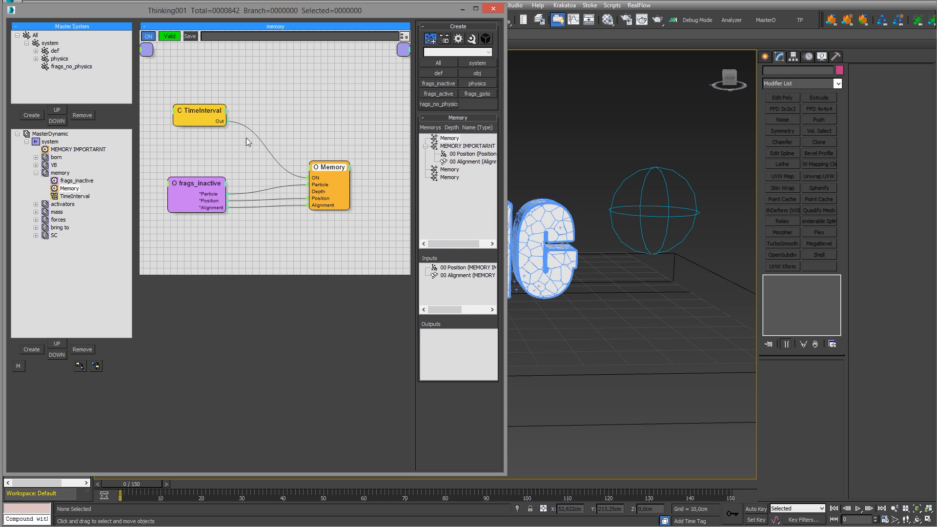
mouse_move(332, 171)
left_mouse_down()
mouse_move(352, 172)
mouse_move(327, 171)
left_mouse_up()
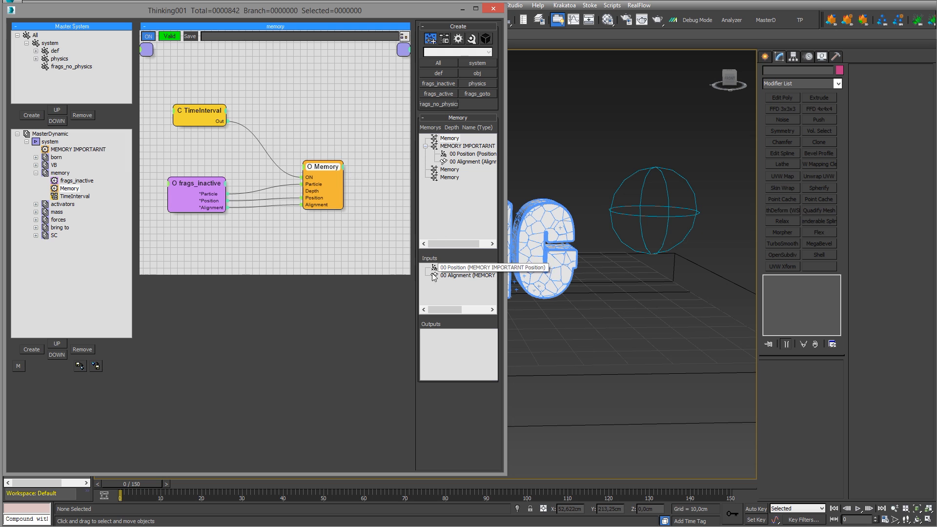
left_click(203, 181)
mouse_move(194, 184)
left_mouse_down()
mouse_move(222, 190)
mouse_move(205, 178)
left_mouse_up()
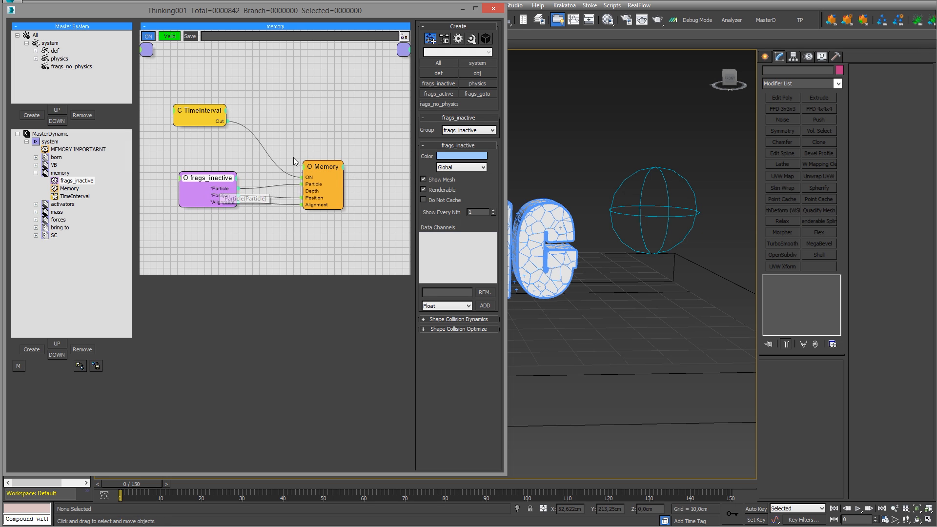
left_click(35, 172)
Inspect the frags_inactive and Distance nodes in the activators set, moving Distance closer to the level of the upper Group node.
left_click(59, 181)
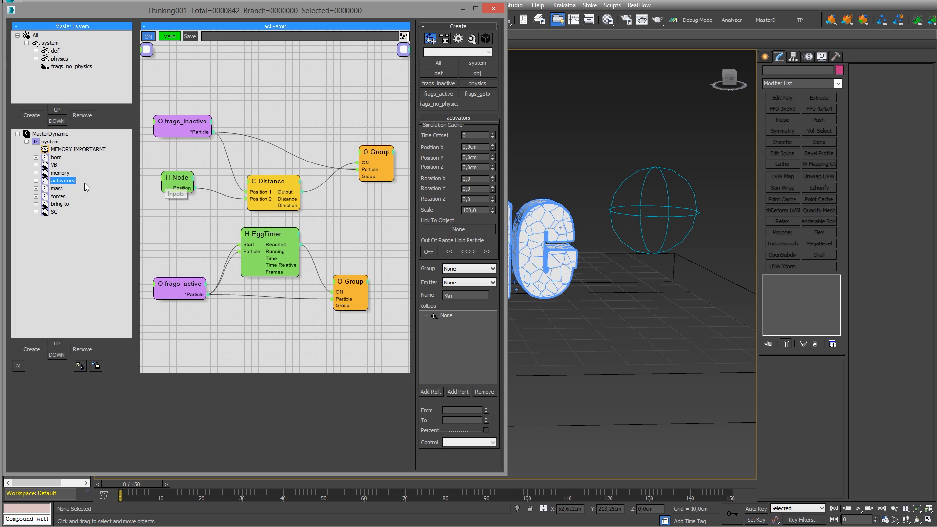
middle_click_drag(305, 115, 318, 101)
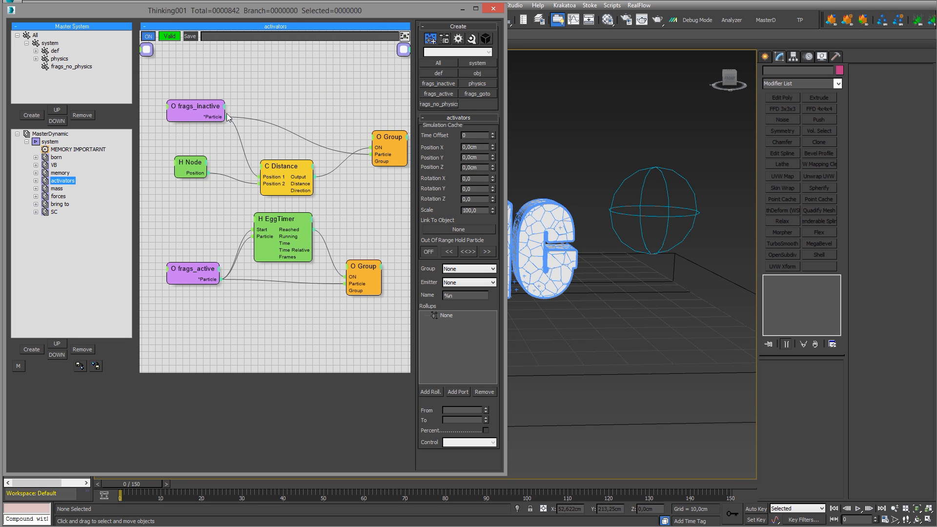
middle_click_drag(226, 113, 207, 118)
mouse_move(175, 118)
left_mouse_down()
mouse_move(210, 122)
mouse_move(175, 113)
left_mouse_up()
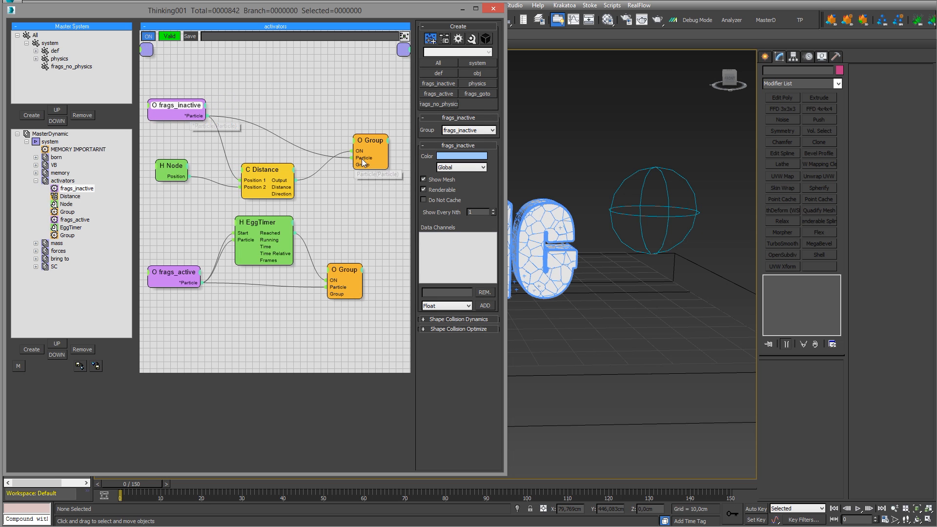
left_click_drag(264, 170, 276, 147)
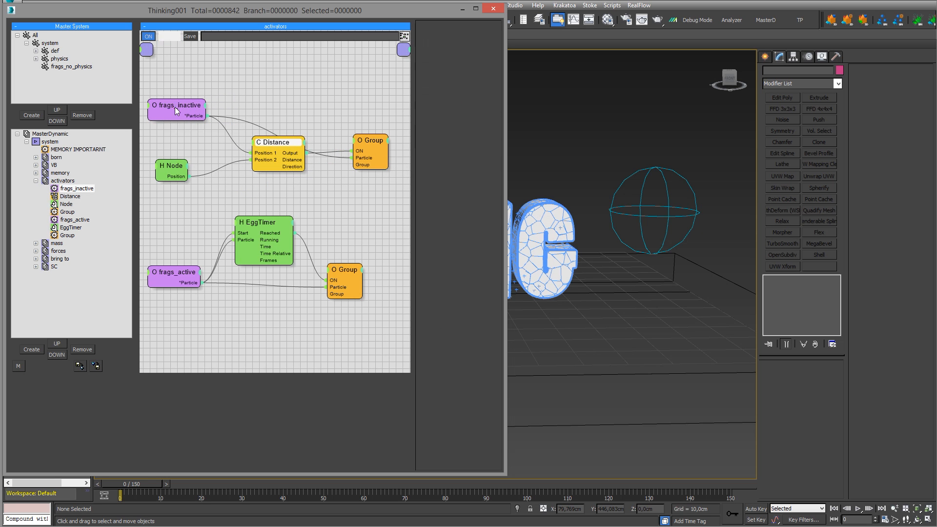
left_click_drag(175, 107, 177, 107)
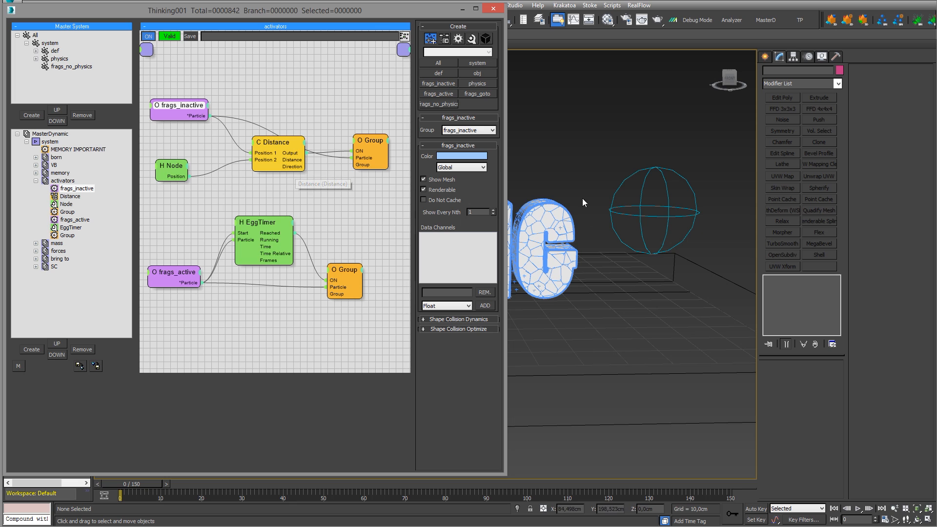
Inspect the Node helper with its SphereGizmo001 in the viewport, and the Distance and upper Group nodes of the activators set.
left_click_drag(174, 168, 171, 168)
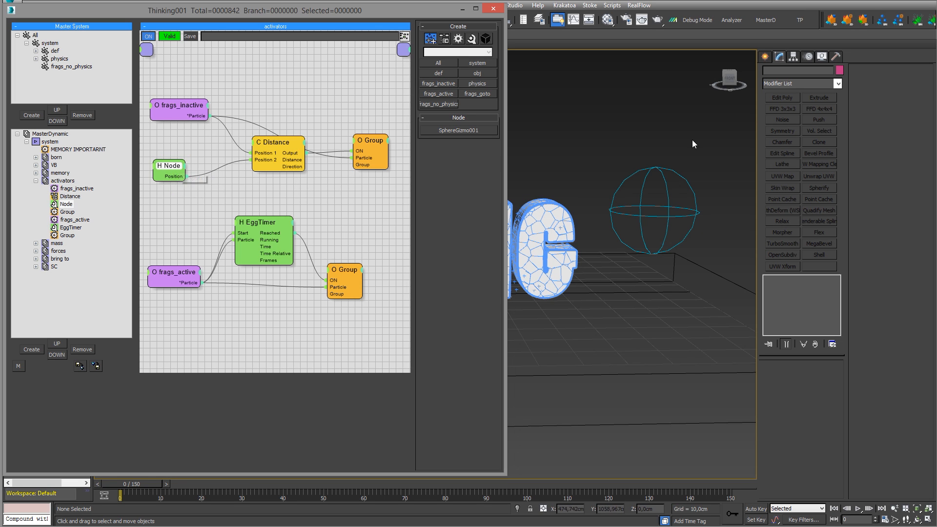
left_click_drag(613, 125, 678, 174)
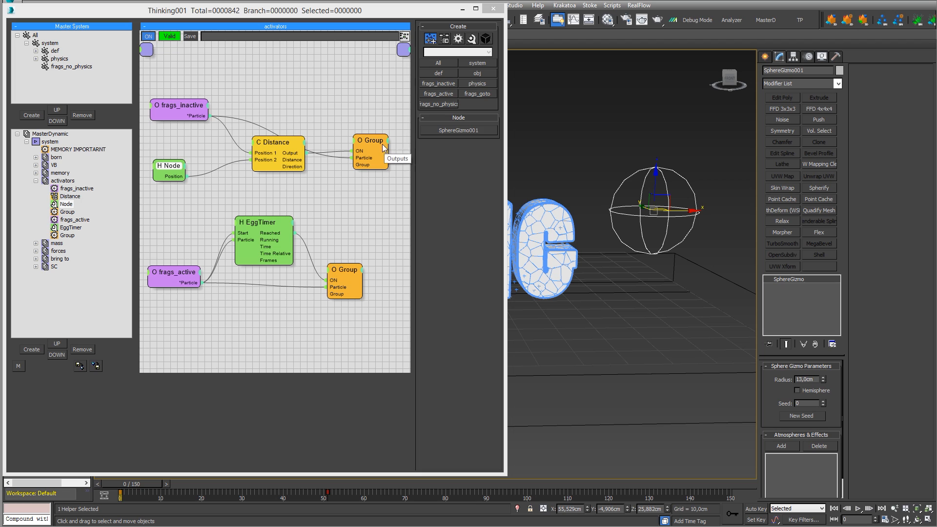
left_click_drag(373, 141, 367, 111)
left_click_drag(283, 142, 278, 146)
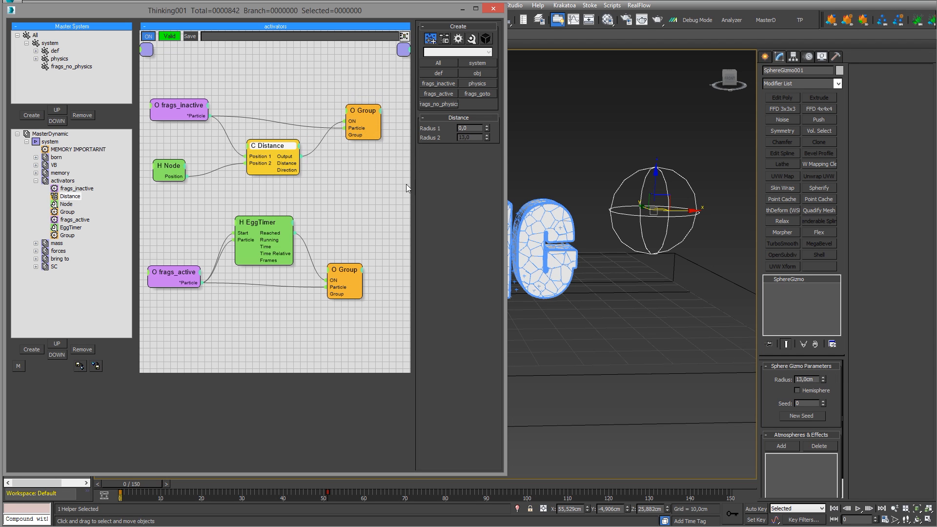
left_click_drag(364, 120, 359, 117)
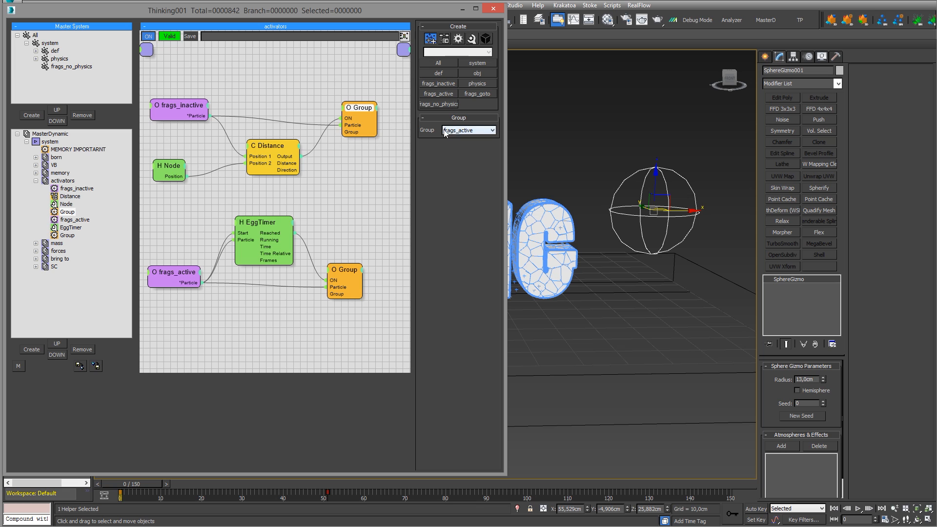
Review the EggTimer, frags_active and lower Group nodes in activators, spacing them apart, and collapse the set.
left_click(254, 227)
left_click_drag(253, 227, 251, 227)
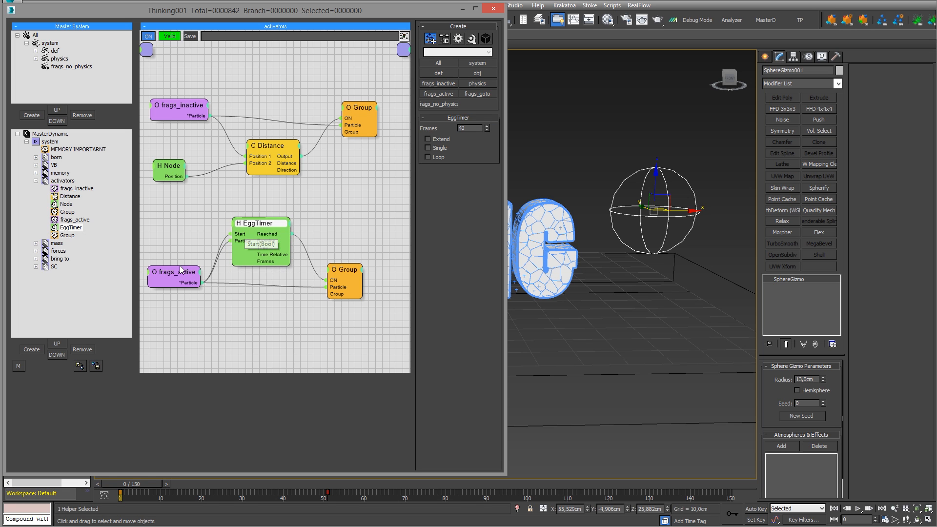
left_click_drag(176, 273, 174, 280)
left_click_drag(259, 225, 261, 230)
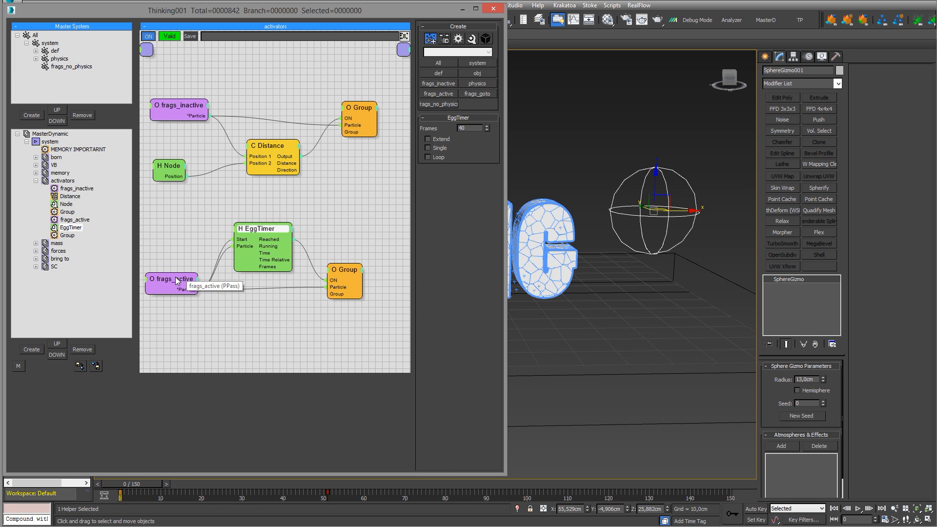
left_click_drag(174, 277, 174, 281)
left_click_drag(338, 271, 358, 284)
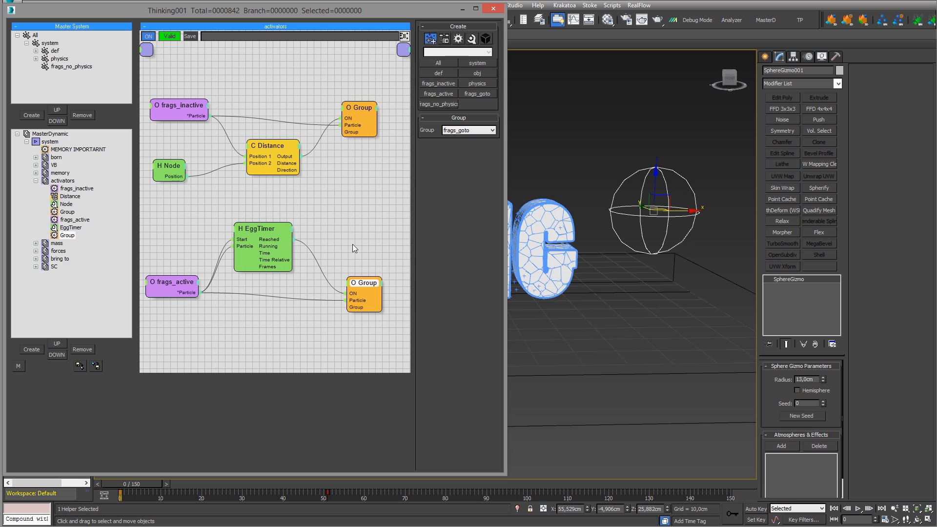
left_click_drag(246, 228, 263, 229)
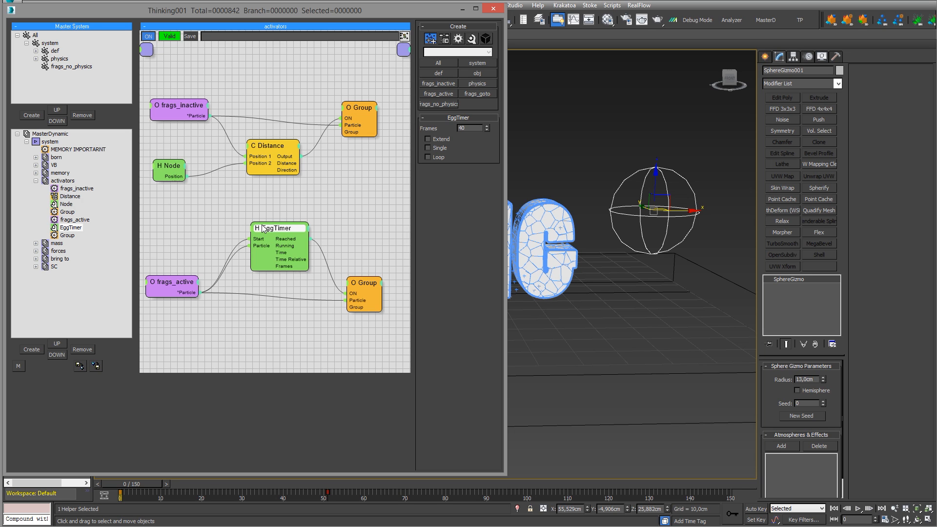
left_click_drag(362, 283, 366, 283)
left_click_drag(180, 286, 180, 298)
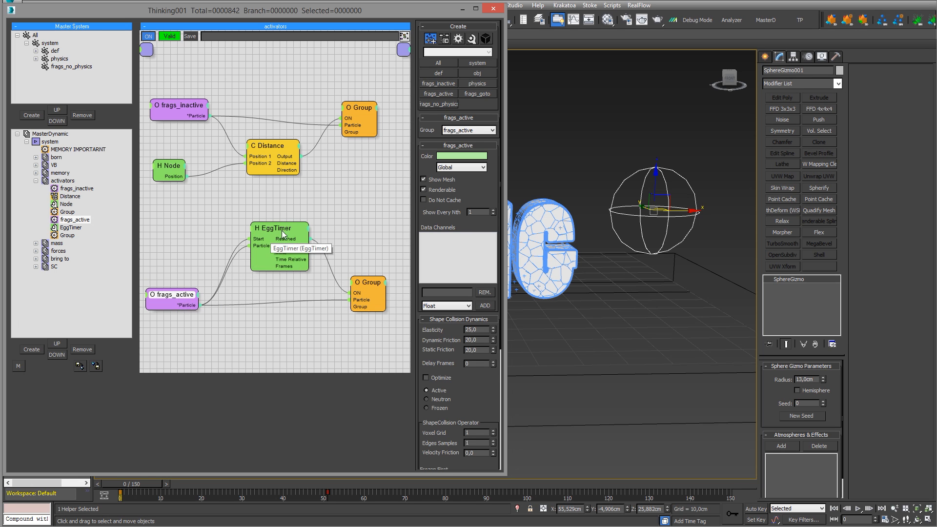
left_click_drag(282, 230, 269, 238)
left_click(35, 181)
Review the mass set and the gravity set under forces, shift its physics node slightly, and collapse forces.
left_click(56, 188)
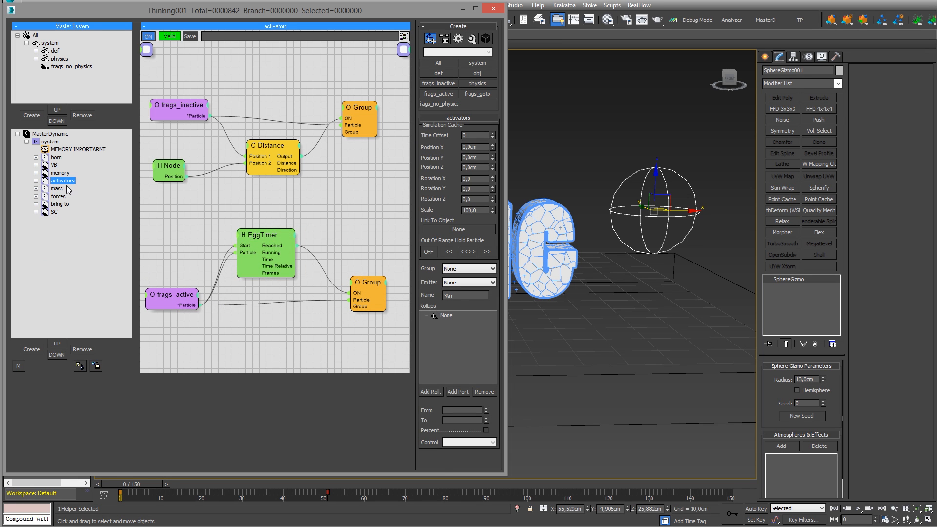
left_click(57, 196)
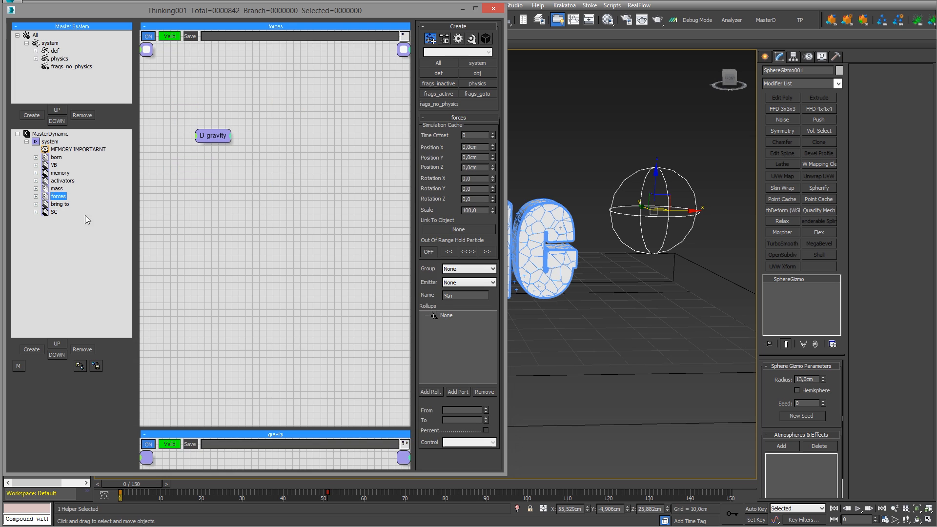
left_click(210, 141)
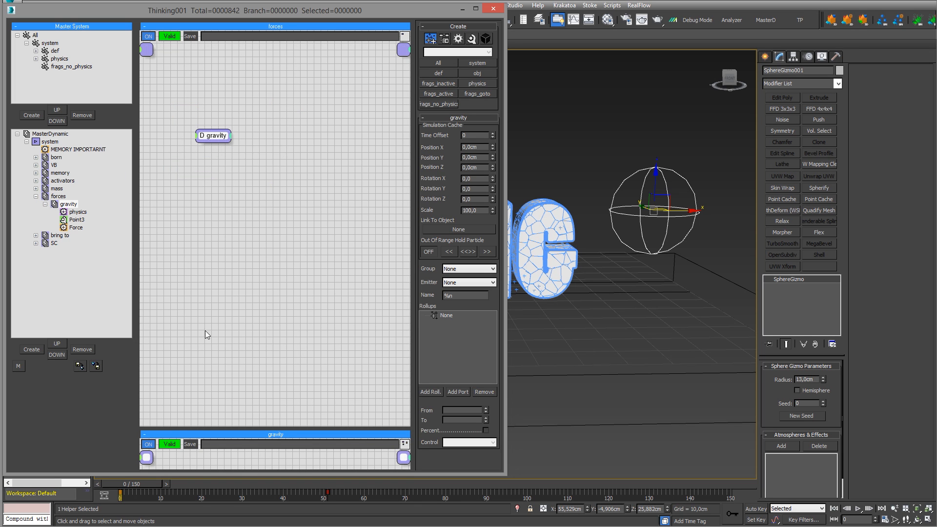
left_click(77, 212)
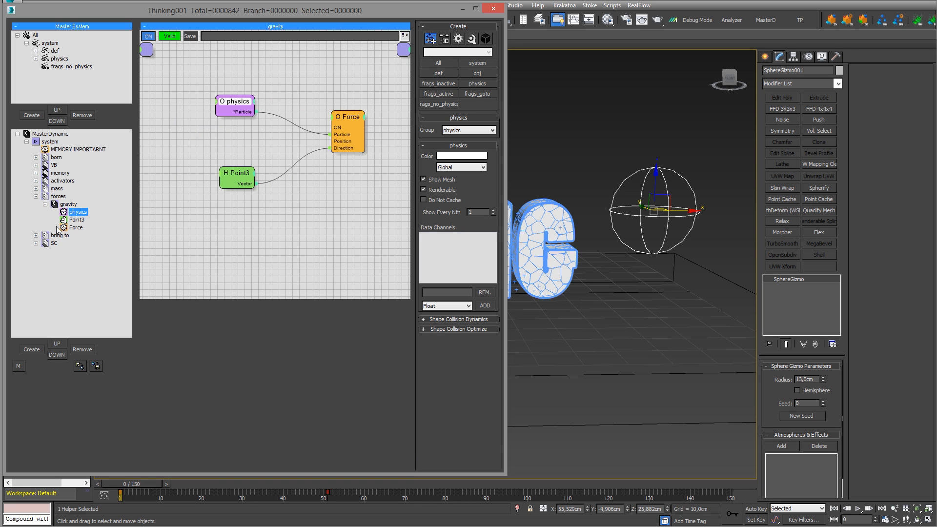
left_click(35, 196)
left_click(36, 196)
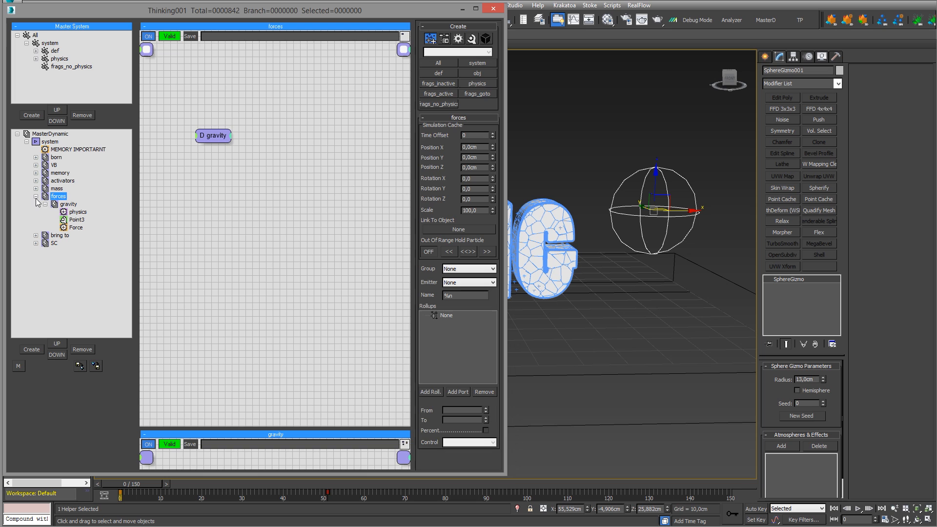
left_click(73, 213)
left_click_drag(234, 101, 222, 98)
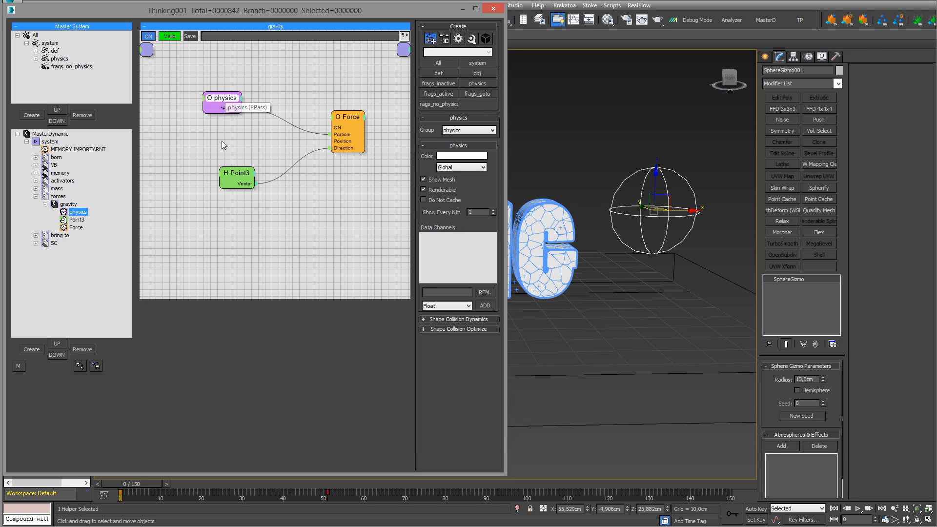
left_click(35, 196)
Open the bring to dynamic set, widen the thinkingParticles window, and spread out its frags_goto, EggTimer and Group nodes.
left_click(40, 204)
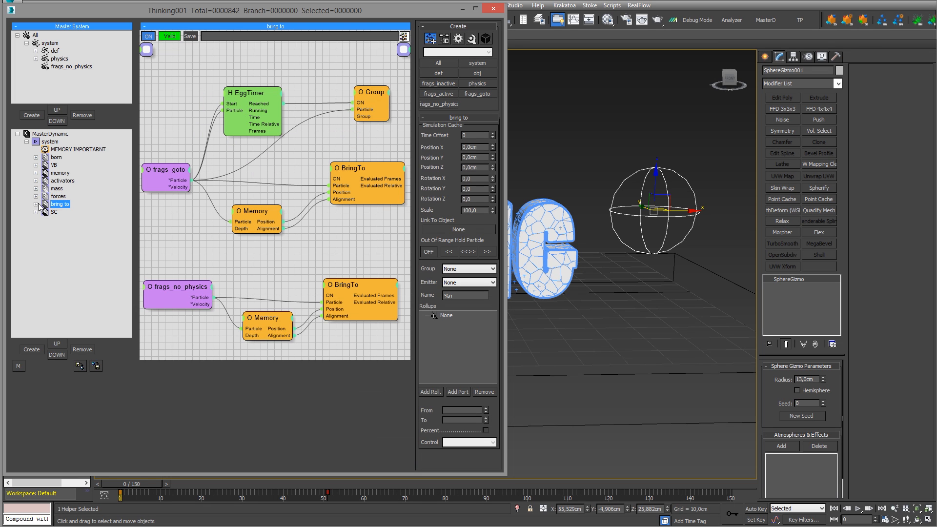
mouse_move(345, 145)
middle_mouse_down()
mouse_move(356, 127)
mouse_move(332, 134)
middle_mouse_up()
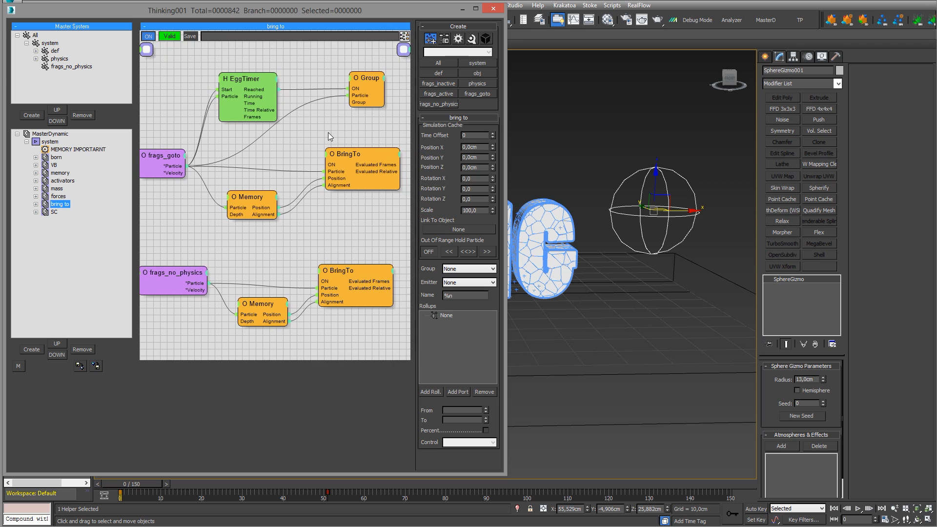
left_click_drag(504, 115, 711, 116)
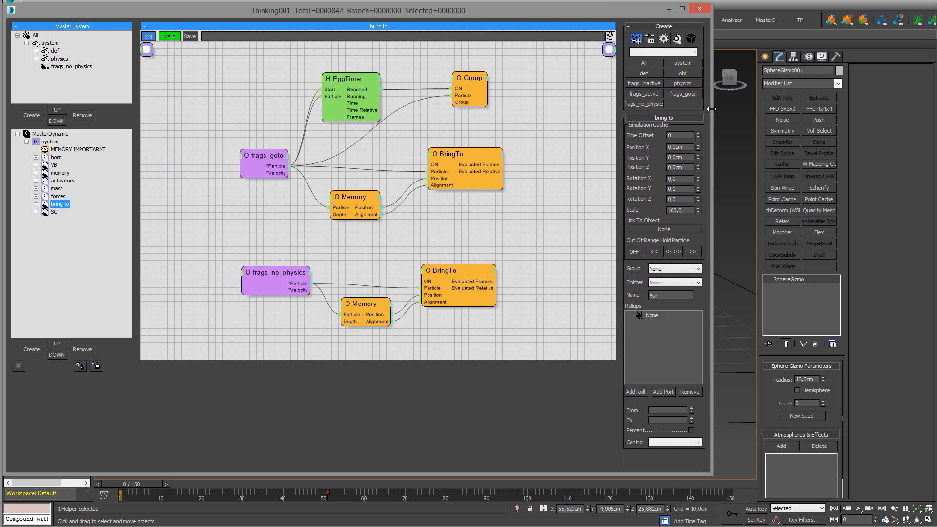
left_click_drag(253, 162, 217, 152)
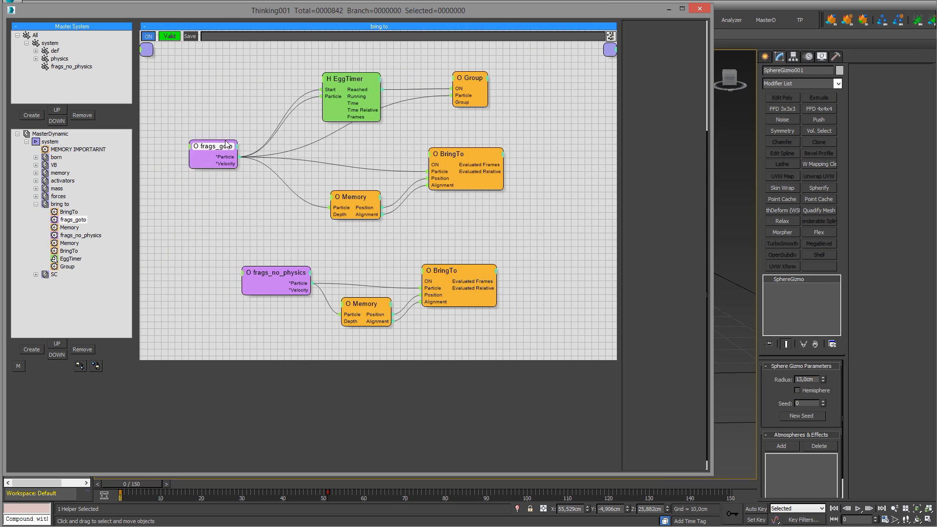
left_click_drag(344, 81, 310, 62)
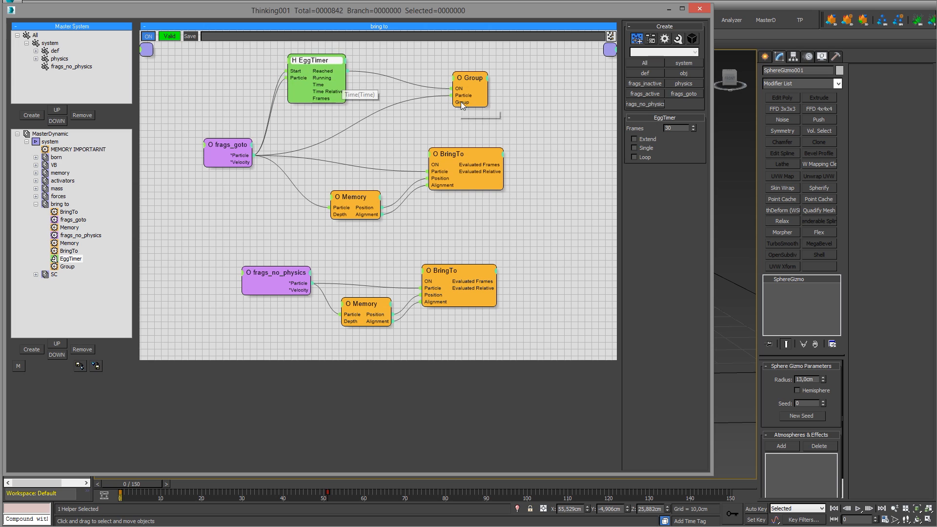
left_click_drag(477, 81, 466, 73)
left_click_drag(233, 142, 234, 149)
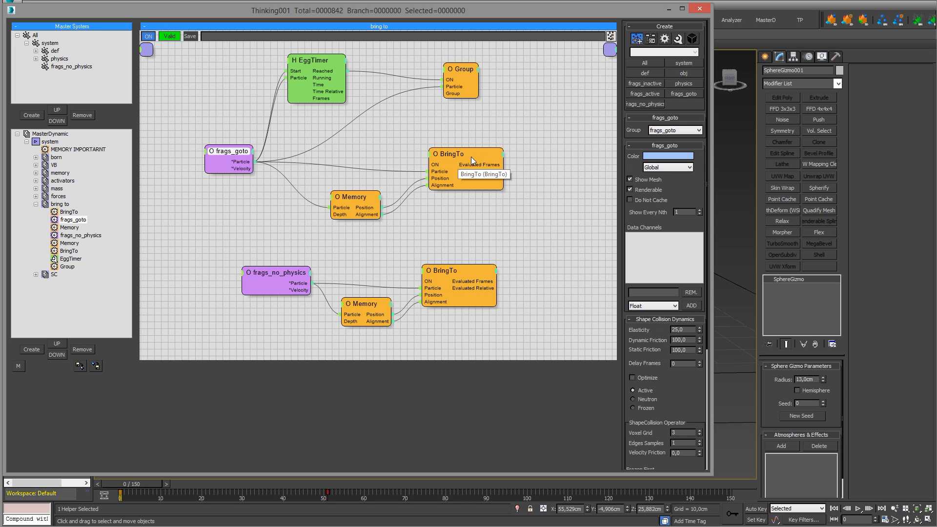
Inspect the upper BringTo and Memory nodes of the frags_goto branch, moving them farther apart.
left_click_drag(471, 157, 460, 148)
left_click_drag(351, 201, 334, 209)
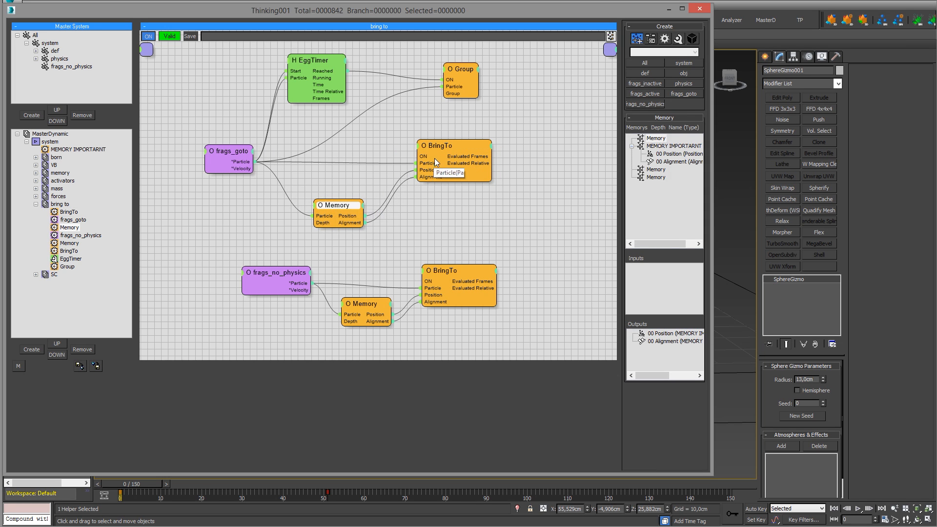
left_click_drag(434, 158, 433, 165)
left_click_drag(323, 206, 317, 212)
left_click_drag(444, 158, 459, 144)
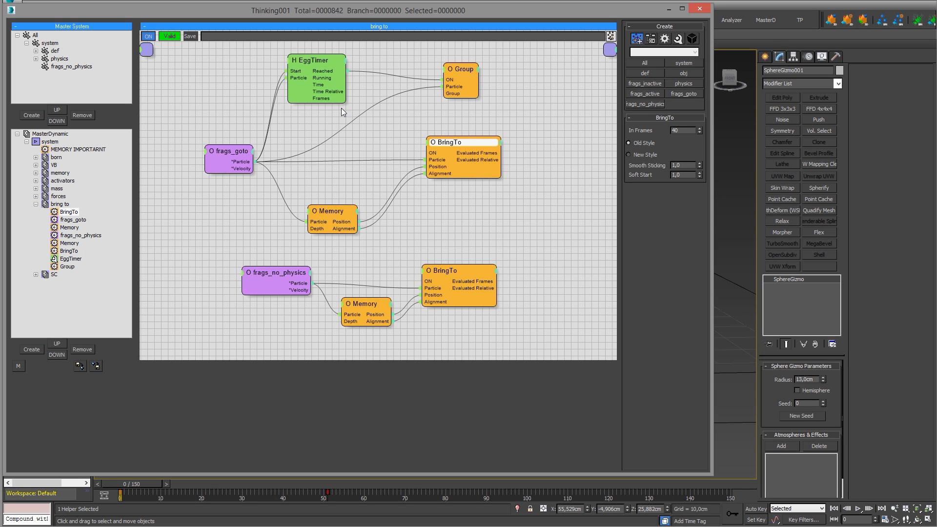
Check the EggTimer's frame setting and the Group node's target group, roughly lining the two nodes up.
left_click_drag(327, 62, 319, 69)
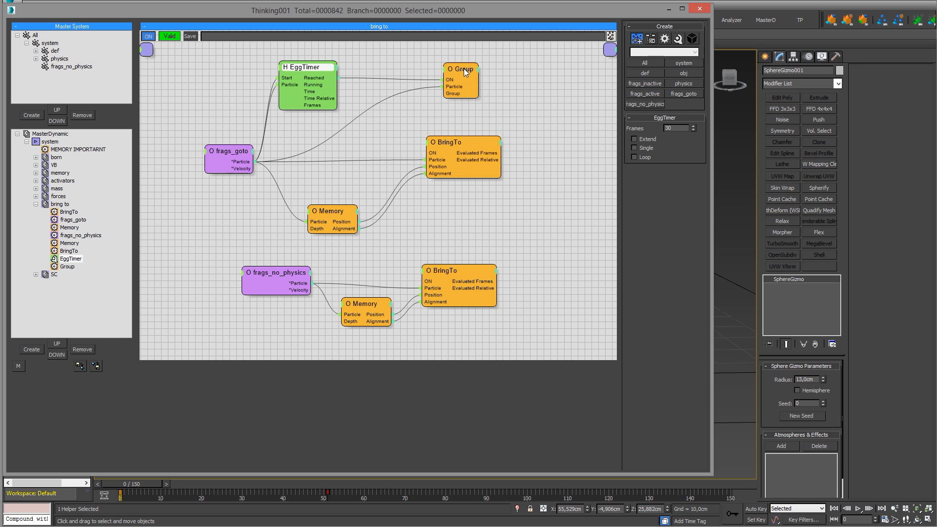
left_click_drag(464, 68, 467, 67)
left_click(316, 73)
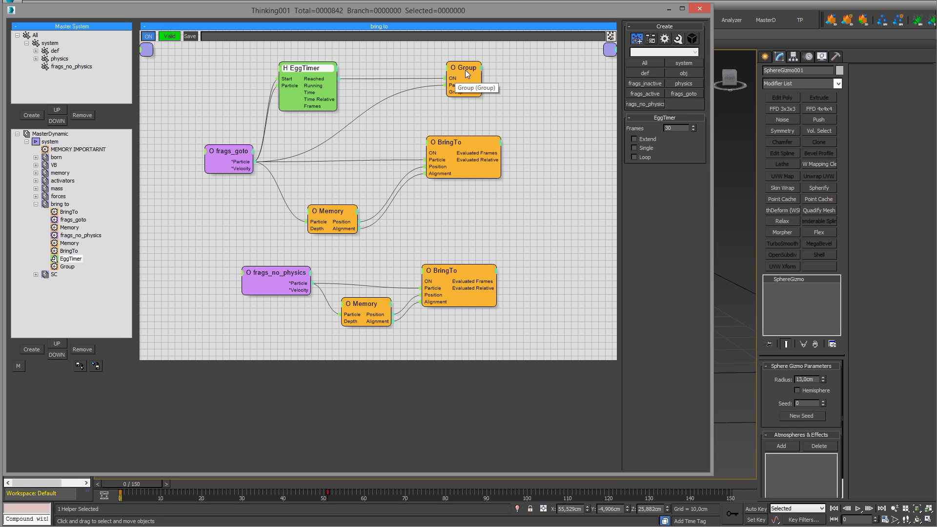
left_click_drag(465, 69, 460, 74)
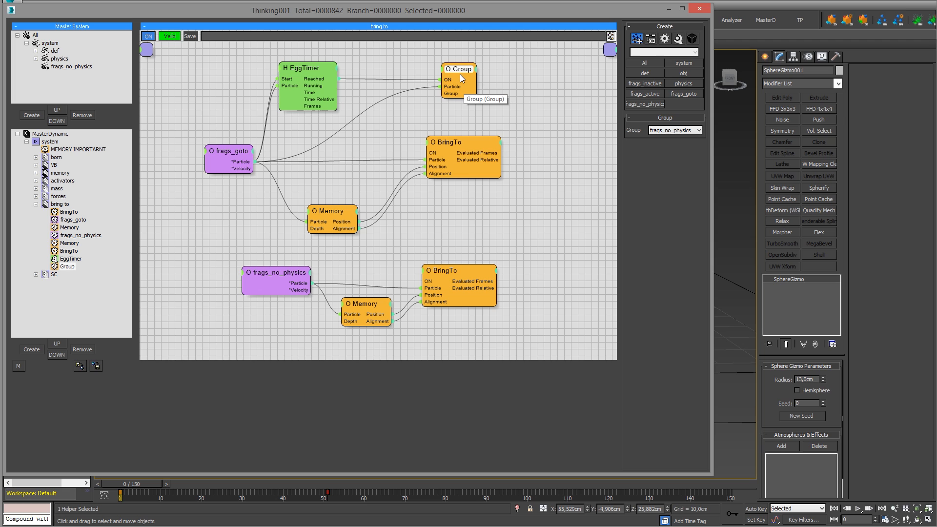
Inspect the frags_no_physics, Memory and BringTo nodes of the lower branch, spacing them apart.
left_click_drag(280, 273, 244, 280)
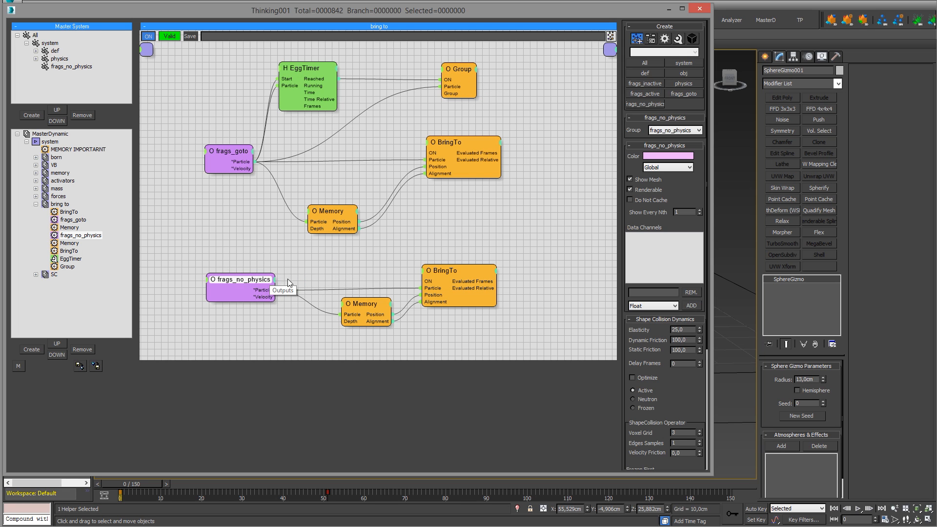
left_click_drag(449, 274, 451, 273)
left_click_drag(367, 305, 348, 323)
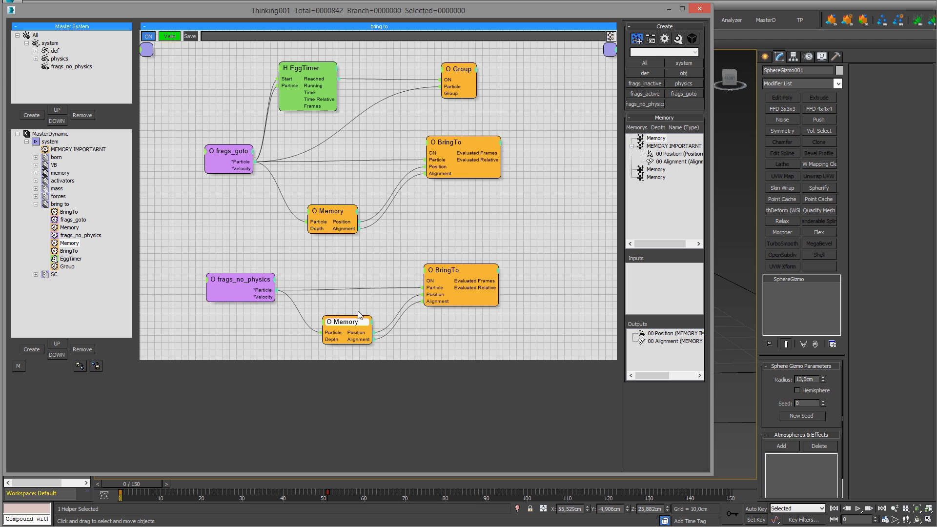
left_click_drag(457, 272, 459, 277)
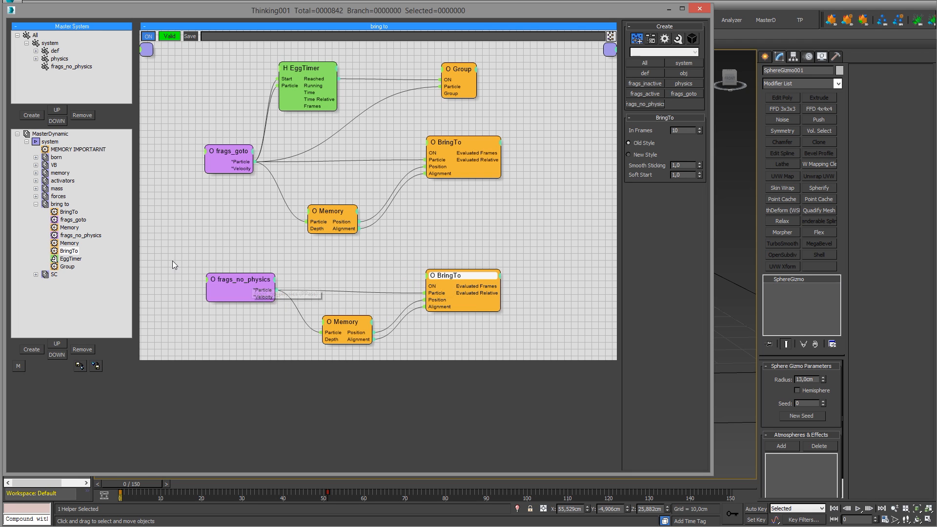
Compare the lower frags_no_physics branch with the upper frags_goto branch, nudge both group nodes, and collapse the bring to set.
left_click_drag(172, 261, 546, 340)
left_click_drag(358, 178, 523, 219)
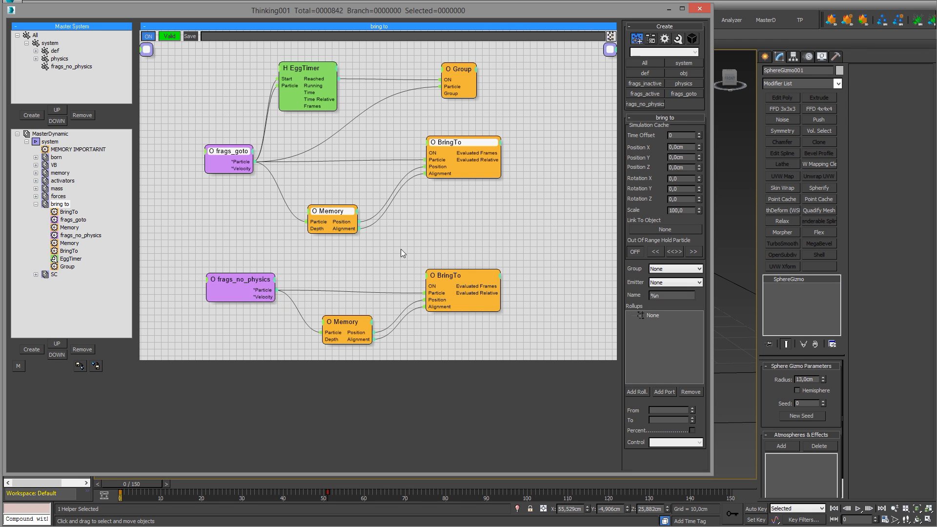
left_click_drag(250, 278, 236, 275)
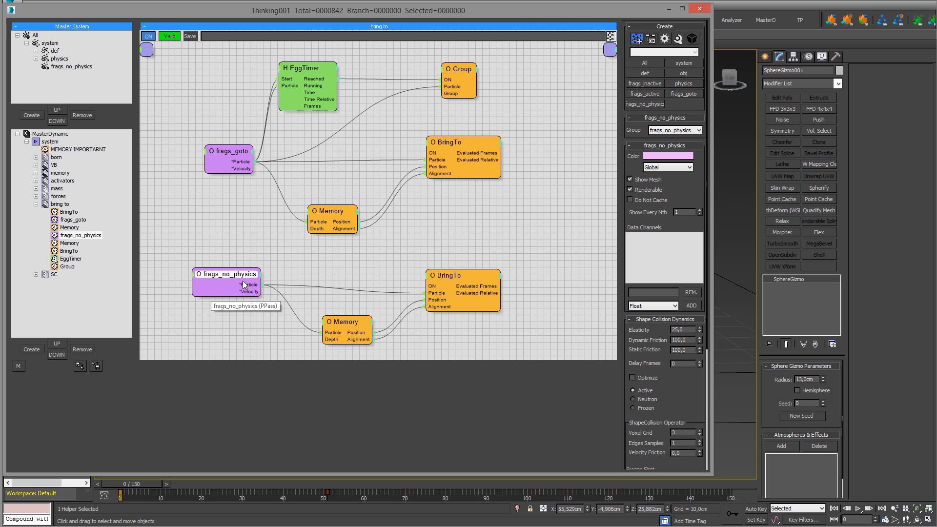
left_click_drag(242, 151, 245, 155)
left_click(36, 205)
Review the SC set's Node helper and shape collision node, checking their settings and repositioning both nodes.
left_click(54, 212)
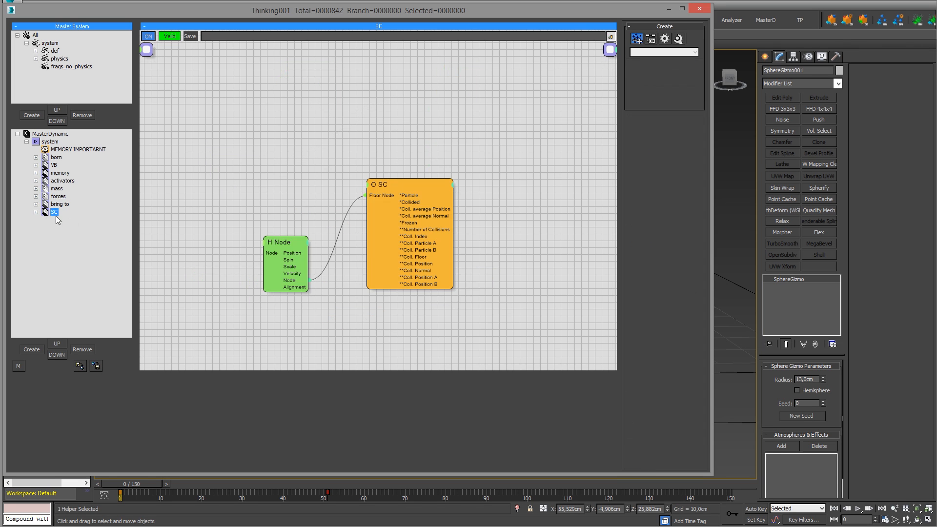
left_click_drag(415, 188, 445, 195)
left_click_drag(281, 242, 259, 216)
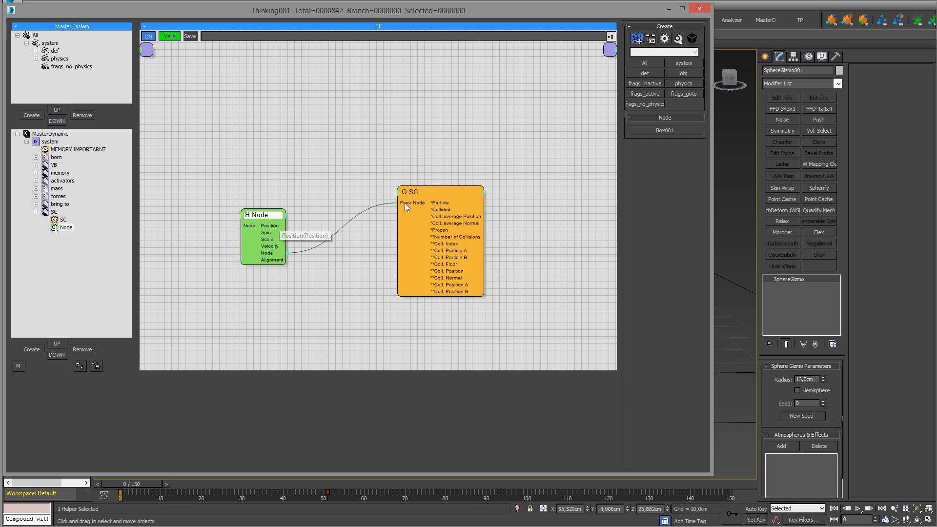
left_click_drag(405, 203, 378, 194)
left_click_drag(701, 282, 645, 263)
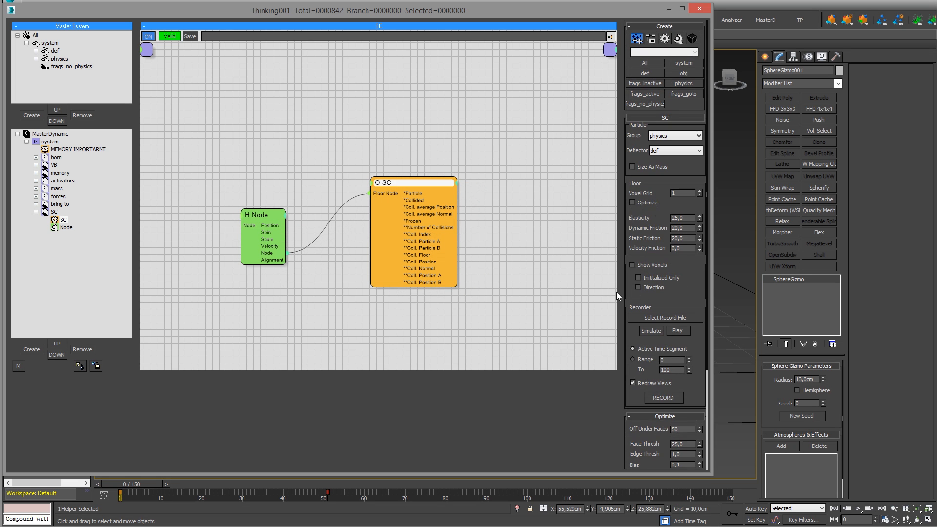
left_click_drag(403, 184, 394, 189)
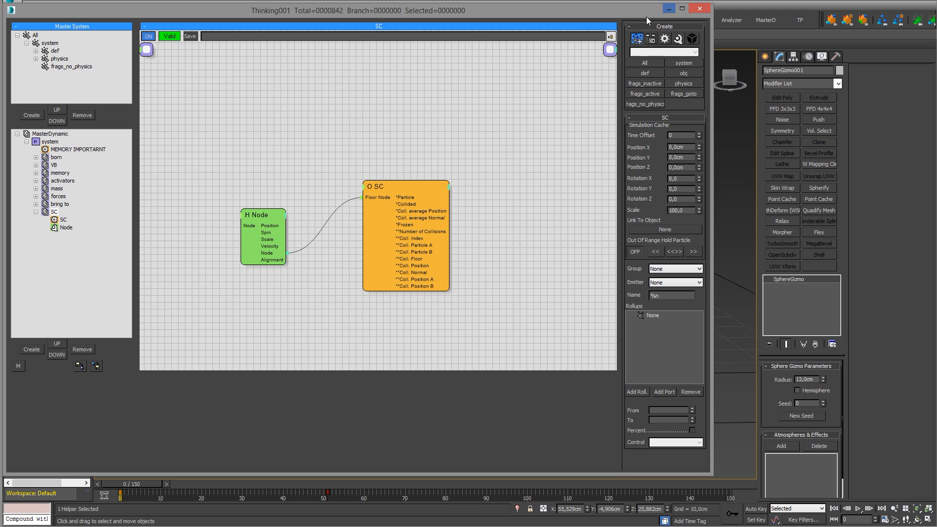
Minimize the thinkingParticles window and set up a maximized wireframe perspective view of the OMG text, box and sphere gizmo from above.
left_click(669, 8)
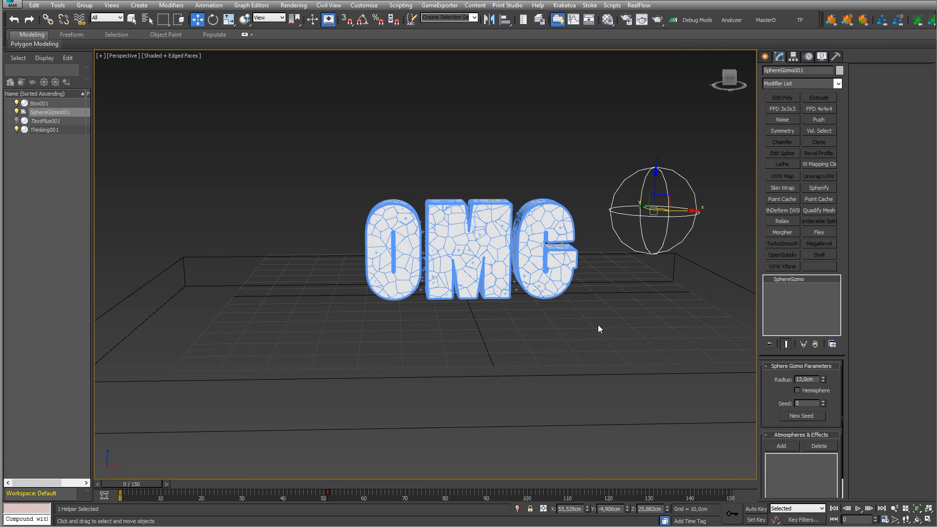
key("alt+w")
middle_click_drag(604, 326, 601, 304)
key("f")
scroll(582, 342, "down", 1)
scroll(581, 355, "up", 4)
scroll(596, 318, "up", 2)
scroll(596, 318, "down", 2)
middle_click_drag(576, 173, 616, 179)
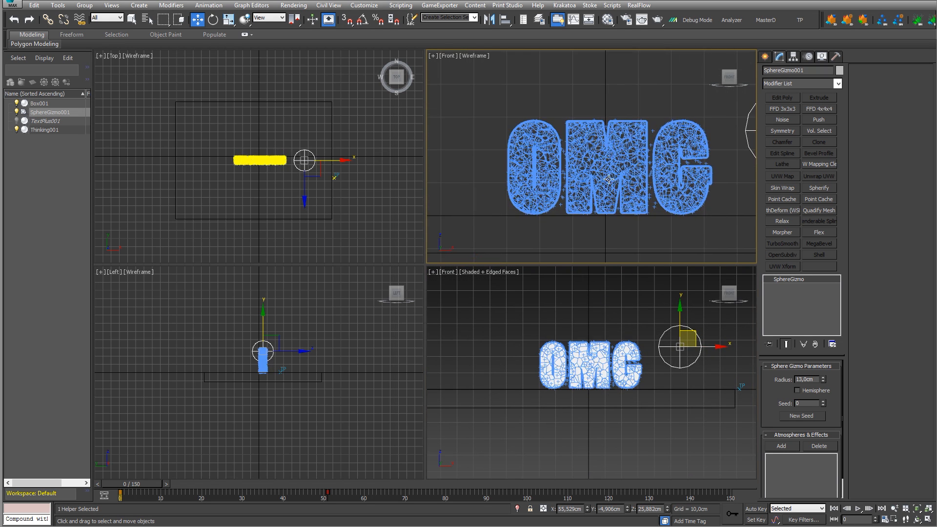
scroll(608, 177, "down", 2)
middle_click_drag(566, 104, 581, 111, "alt")
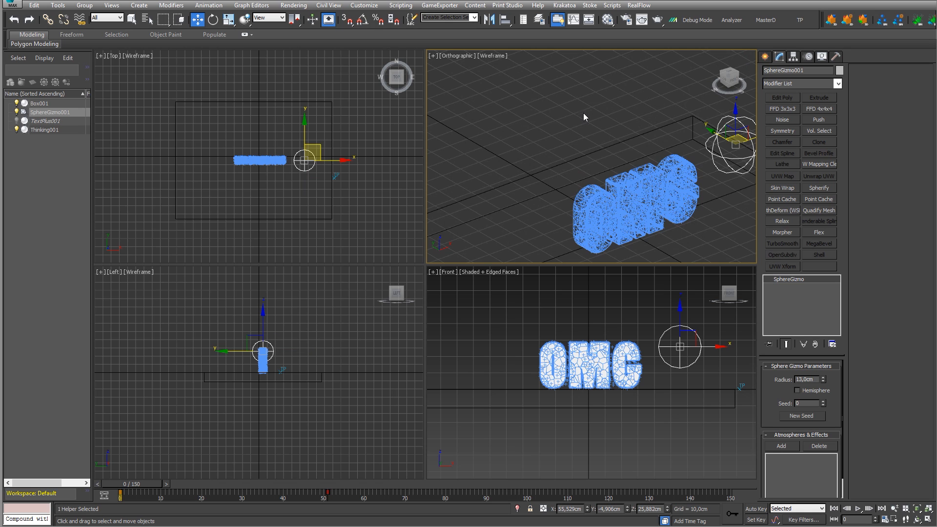
key("p")
scroll(576, 97, "down", 3)
mouse_move(624, 143)
middle_mouse_down("alt")
mouse_move(594, 130)
mouse_move(631, 160)
middle_mouse_up("alt")
key("alt+w")
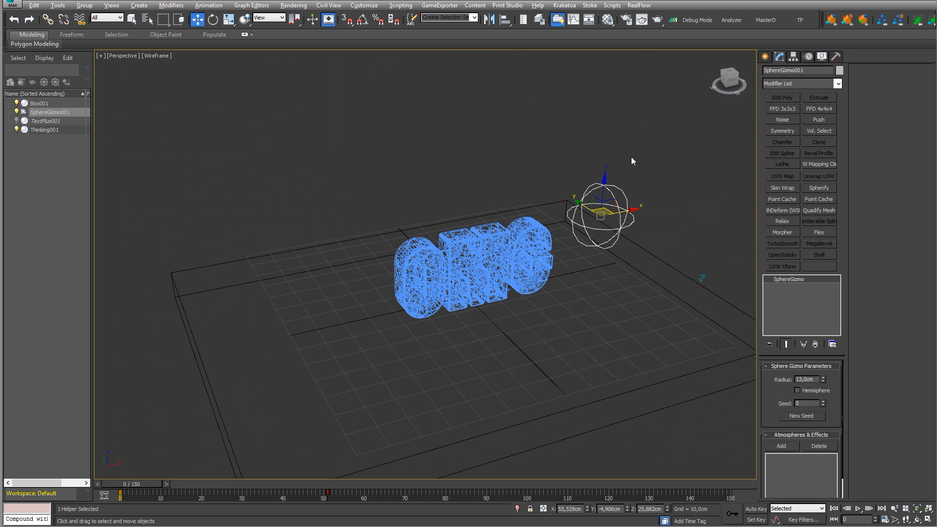
Create a plane VRayLight around the OMG text, about 52 cm in half-length and 22 cm in half-width.
left_click(769, 58)
left_click(791, 72)
left_click(801, 86)
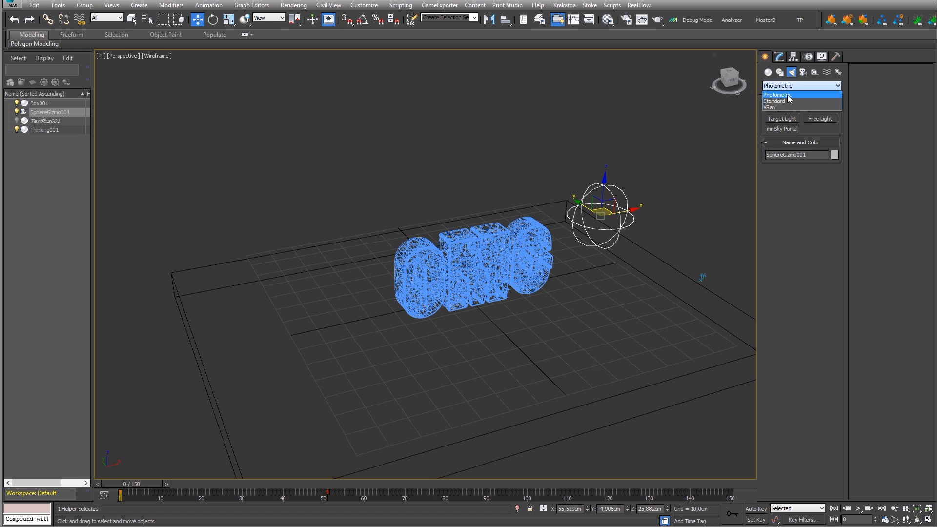
left_click(787, 106)
left_click(782, 118)
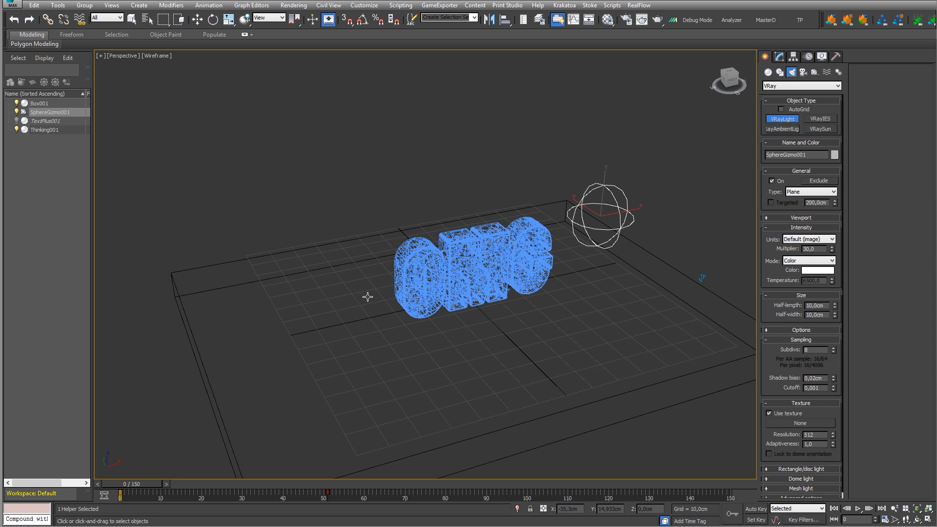
left_click_drag(347, 292, 634, 290)
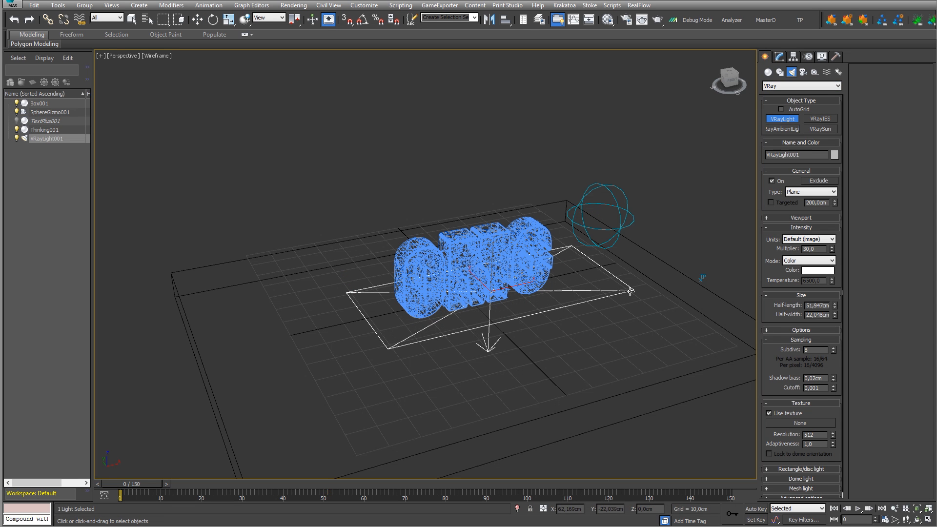
Raise the VRayLight to about 72 cm above the ground and center it over the OMG text.
key("w")
left_click_drag(495, 279, 502, 123)
key("alt+w")
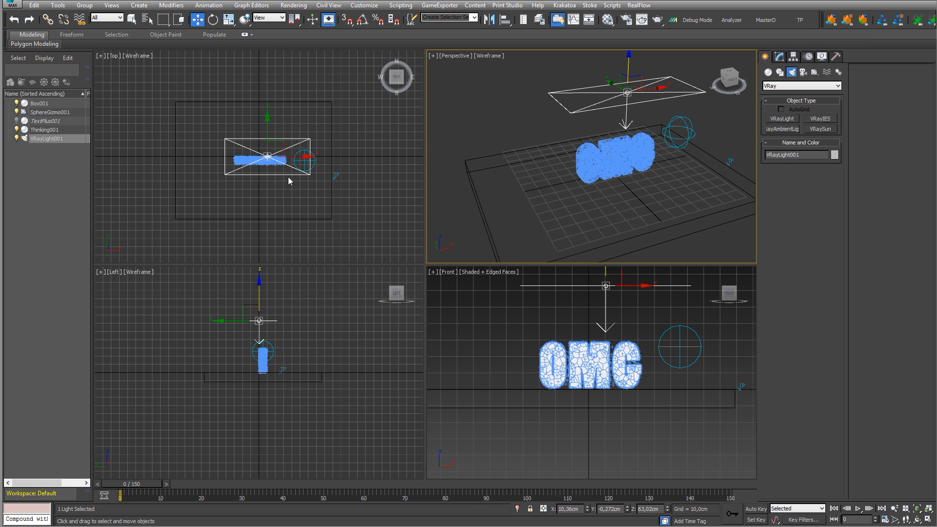
scroll(264, 184, "up", 4)
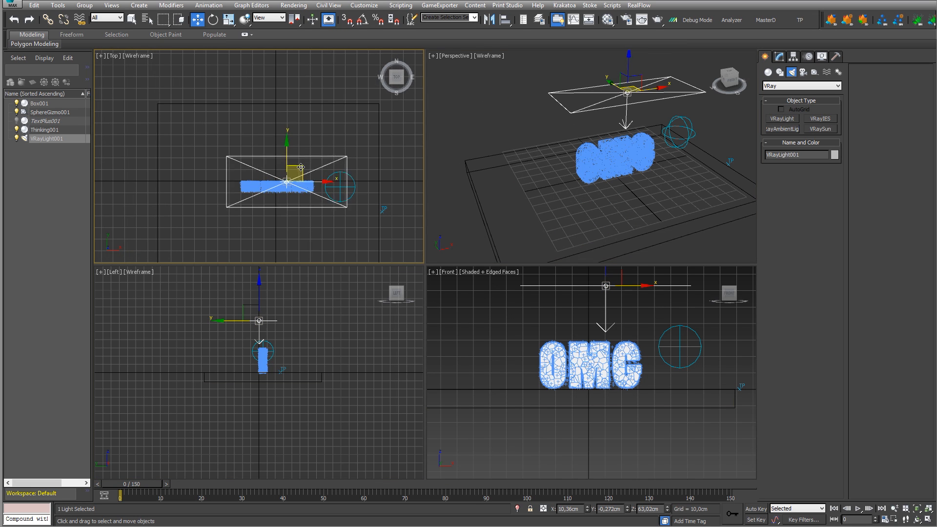
left_click_drag(301, 168, 296, 174)
left_click_drag(627, 60, 627, 49)
Set the VRayLight's intensity multiplier to 10.
left_click(780, 57)
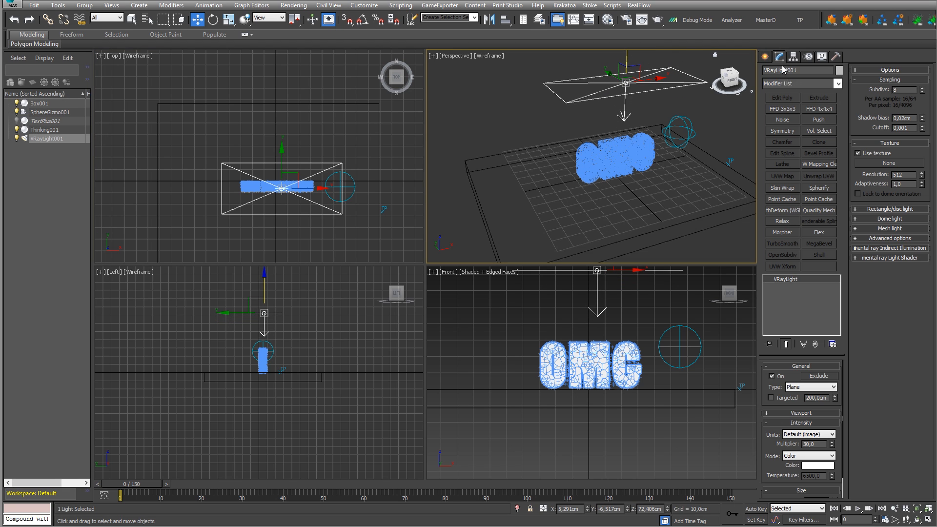
double_click(823, 444)
type("10")
key("Return")
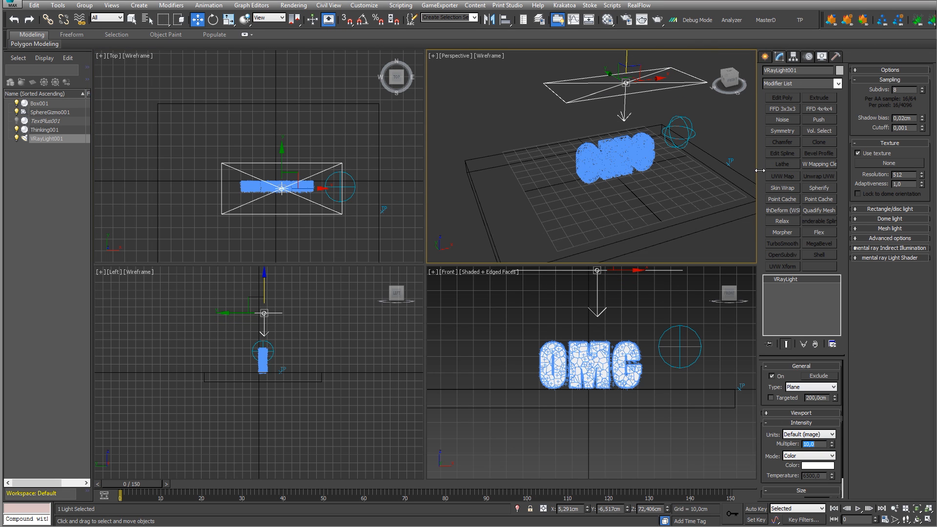
Review the light's Viewport, Intensity and Size settings, leaving these groups collapsed.
left_click(799, 424)
left_click(800, 467)
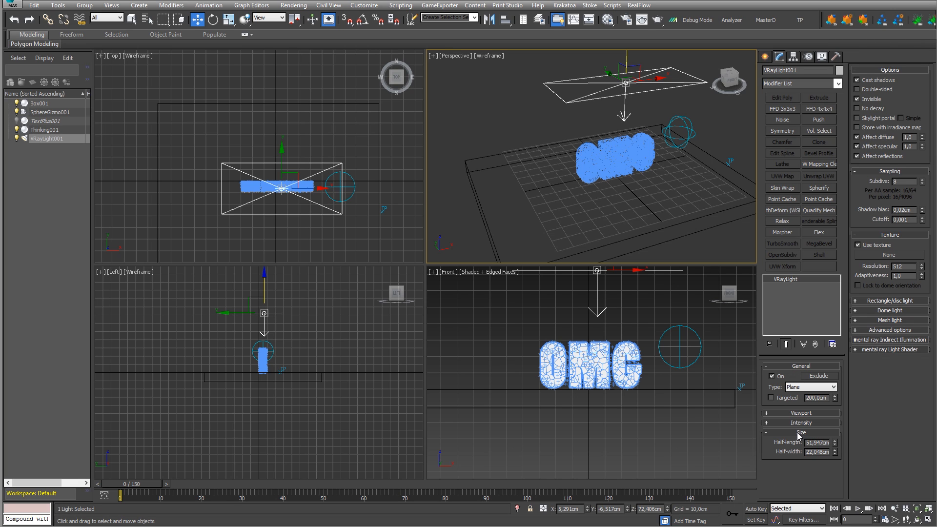
left_click(801, 414)
left_click(801, 414)
left_click(796, 423)
left_click(796, 423)
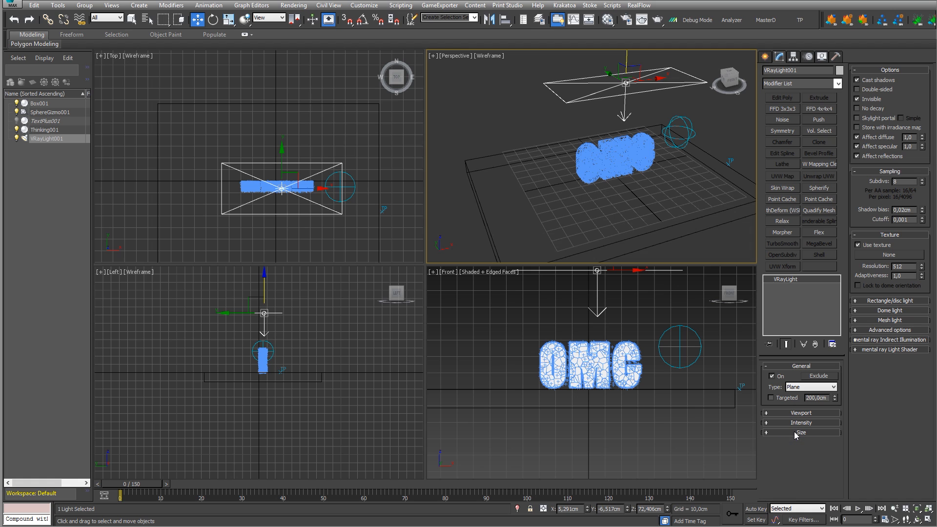
Make the VRayLight targeted and move its target up to the OMG text in the left view.
left_click(771, 397)
middle_click_drag(272, 405, 253, 341)
scroll(253, 340, "down", 2)
left_click(248, 366)
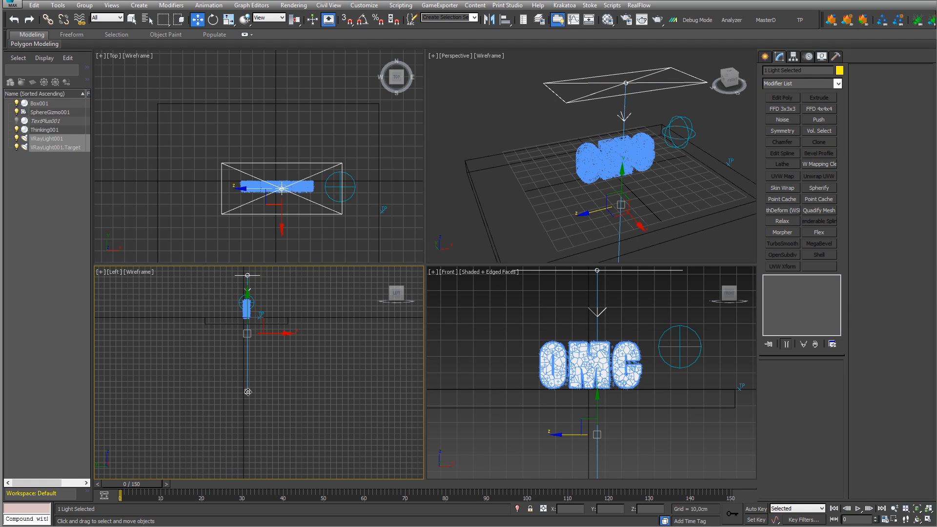
left_click_drag(248, 392, 246, 286)
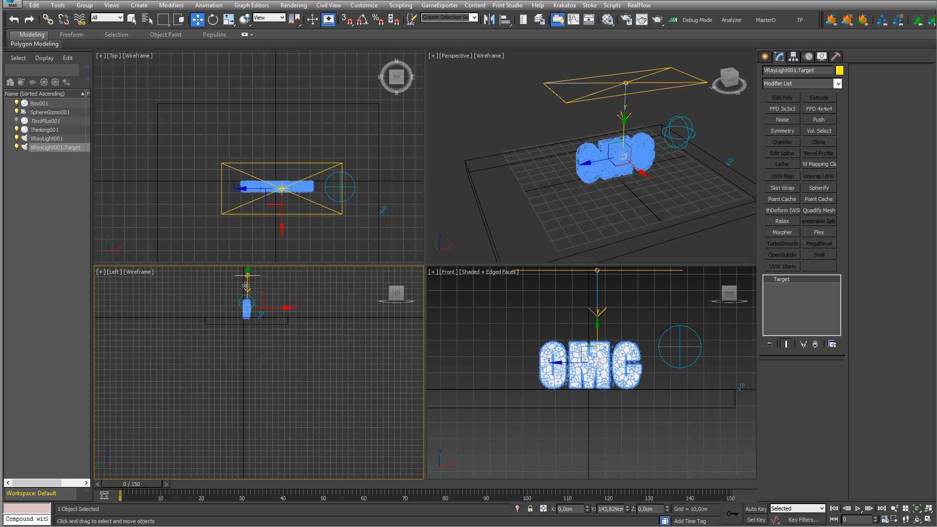
Copy the overhead VRayLight to either side of the OMG text in the front view as independent copies aimed at the text.
middle_click_drag(277, 284, 288, 349)
scroll(288, 349, "up", 2)
middle_click_drag(605, 196, 577, 136)
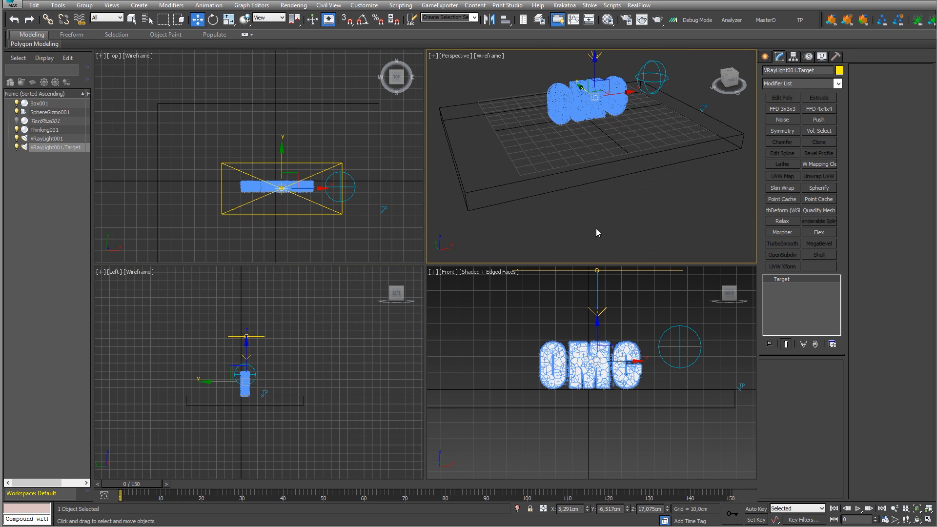
middle_click_drag(600, 348, 592, 369)
scroll(591, 367, "down", 3)
left_click_drag(607, 298, 631, 341)
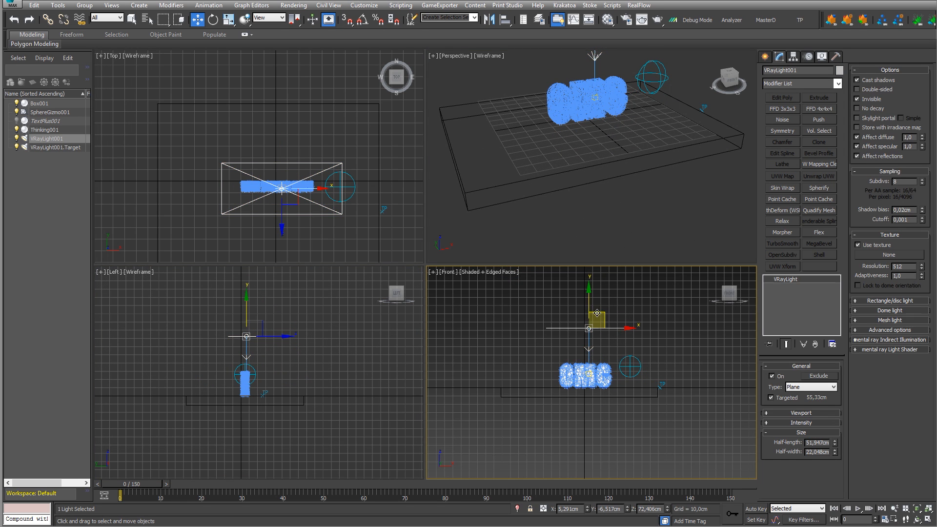
left_click_drag(597, 313, 502, 342)
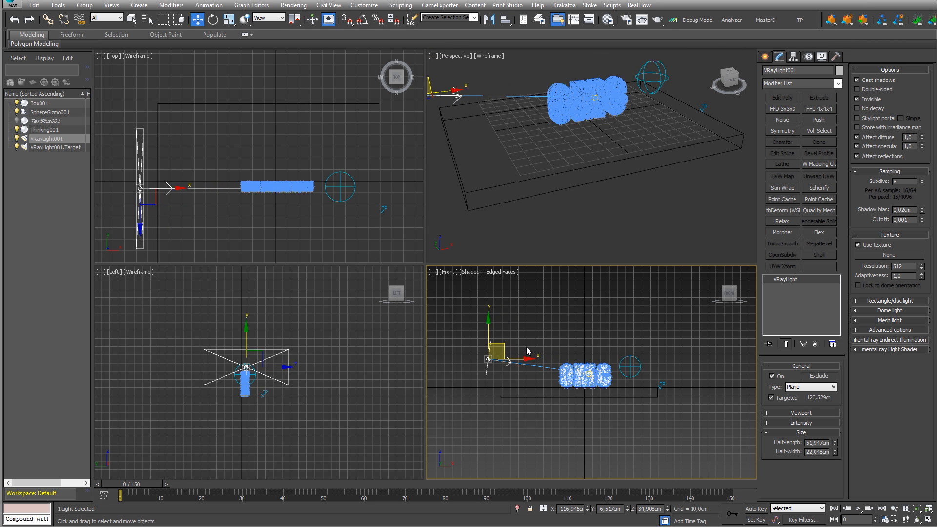
key("ctrl+z")
mouse_move(602, 315)
left_mouse_down("shift")
mouse_move(489, 352)
mouse_move(696, 353)
left_mouse_up("shift")
key("Return")
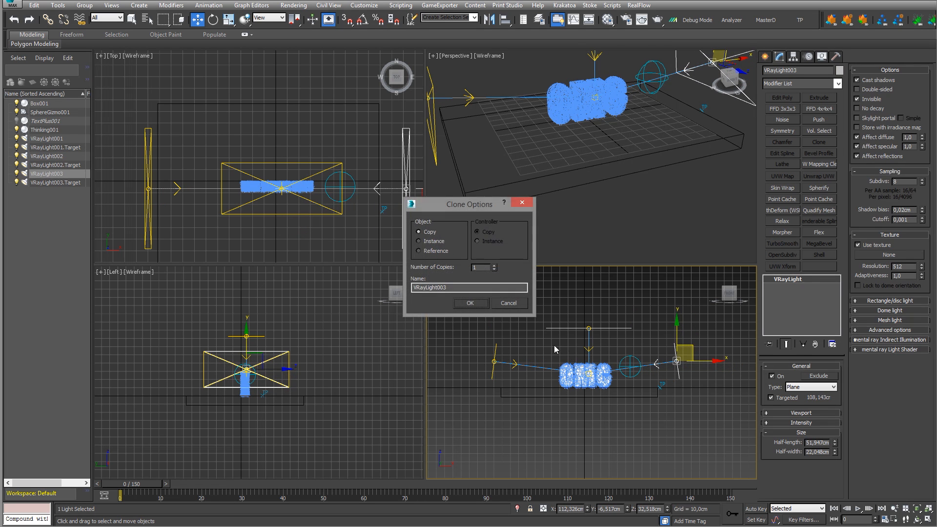
left_click(470, 304)
Review the Common, V-Ray, GI, Settings and Render Elements options in Render Setup for the front view.
key("F3")
mouse_move(610, 350)
middle_mouse_down()
mouse_move(621, 336)
mouse_move(609, 346)
middle_mouse_up()
scroll(610, 336, "up", 4)
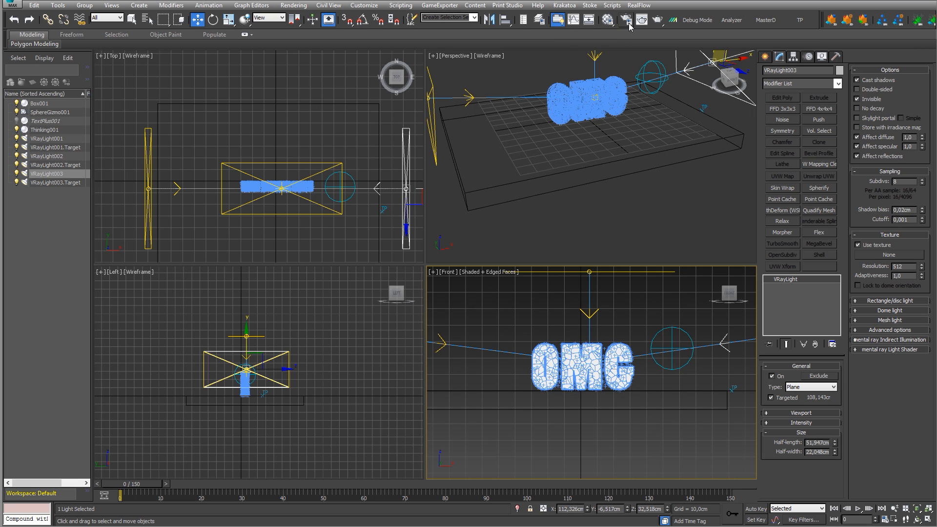
key("F10")
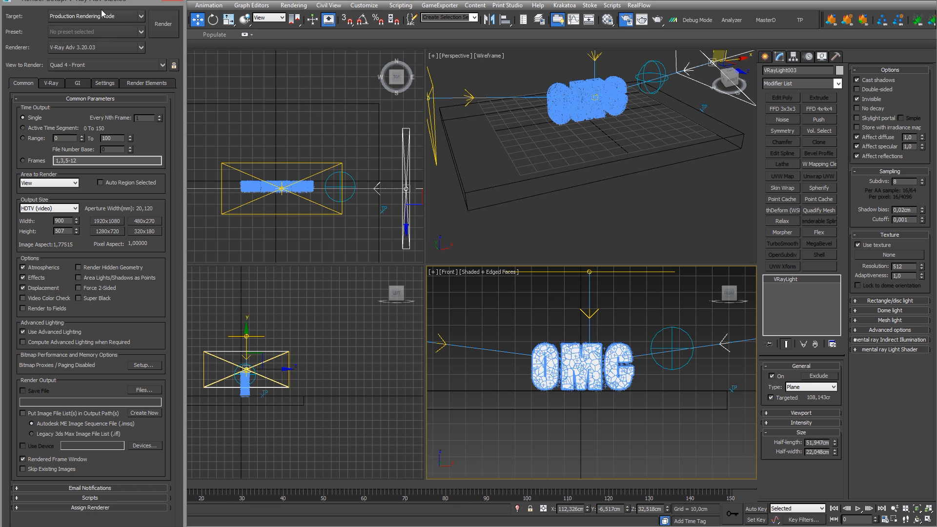
left_click_drag(109, 8, 144, 31)
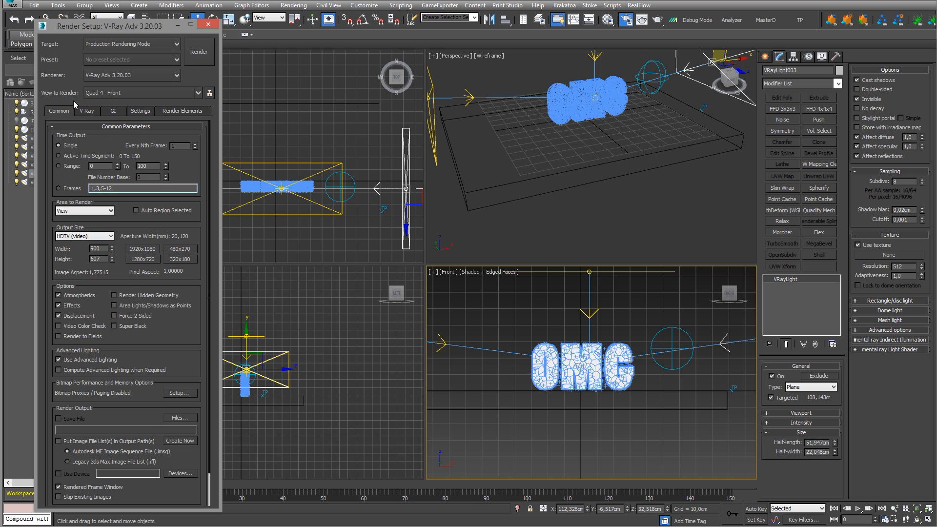
left_click(87, 110)
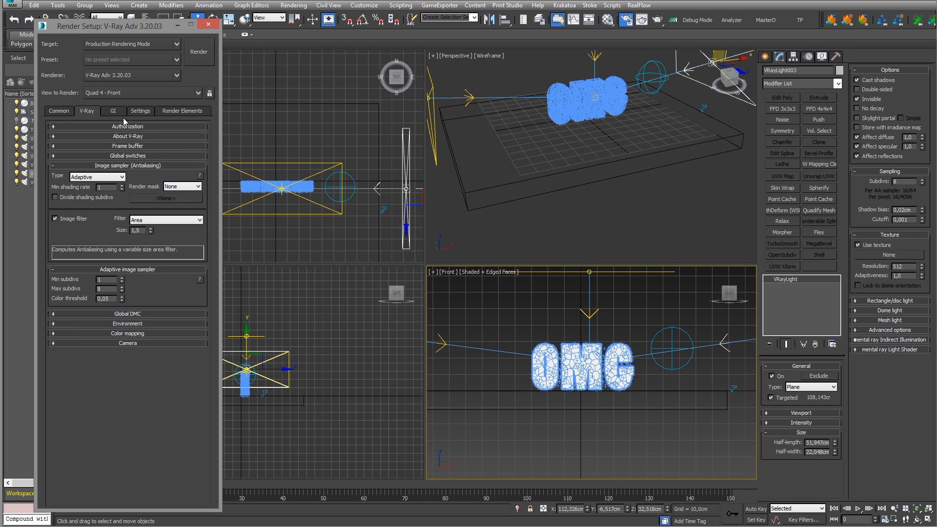
left_click(113, 111)
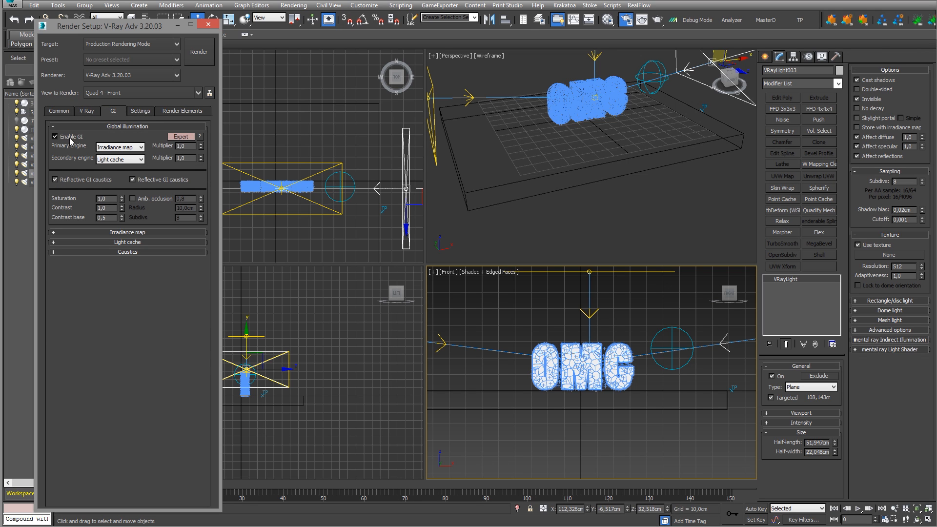
left_click(140, 111)
left_click(174, 112)
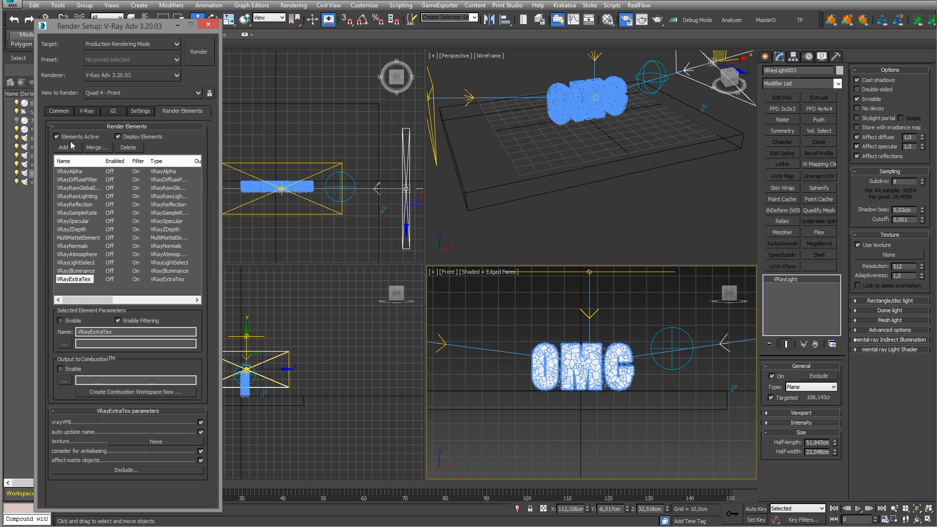
left_click(143, 111)
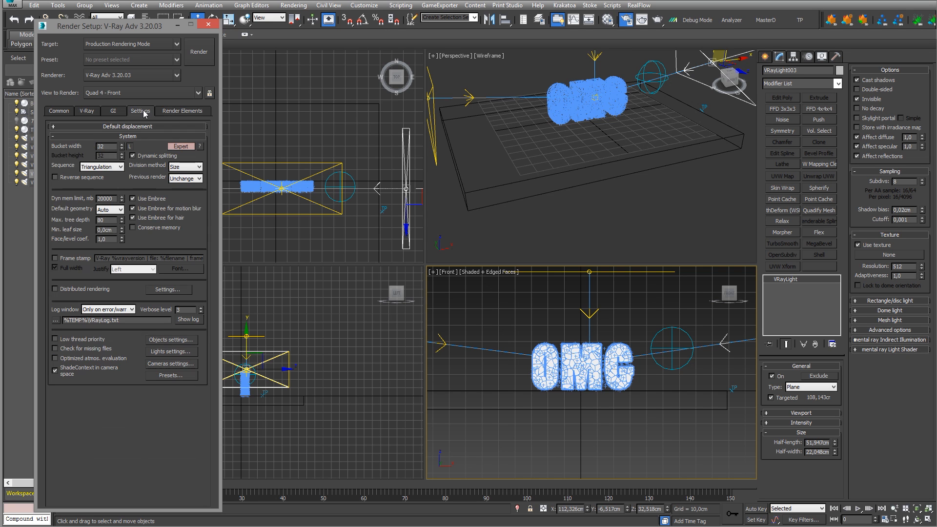
left_click(56, 113)
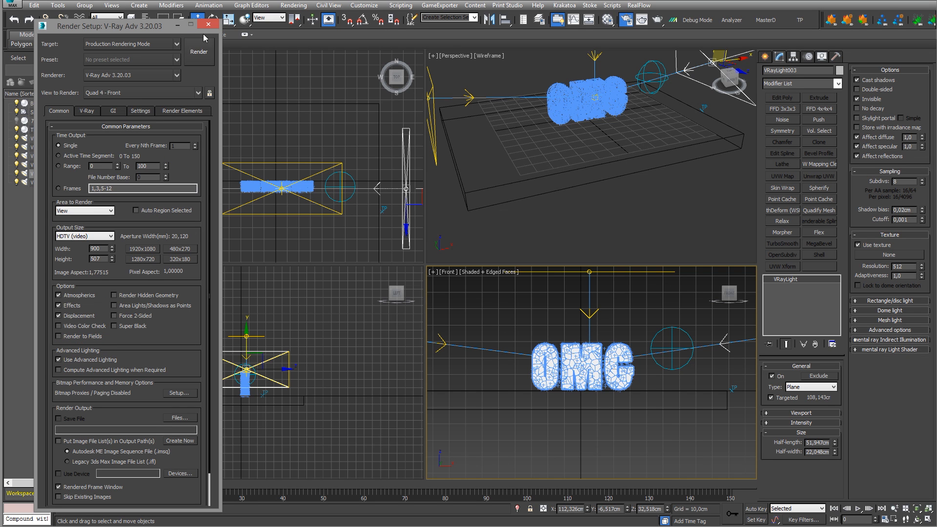
left_click(209, 24)
Deselect the light and render the front view of the intact OMG text at frame 0.
left_click(529, 299)
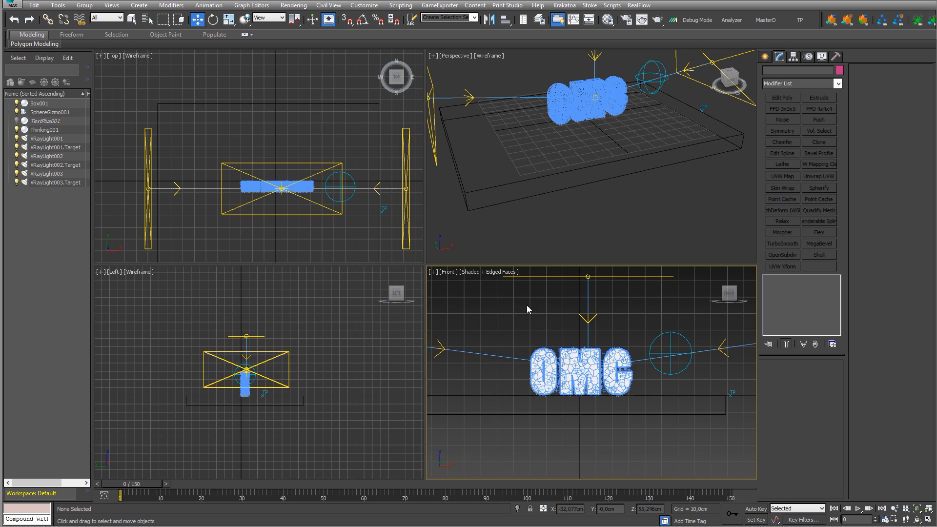
left_click(658, 19)
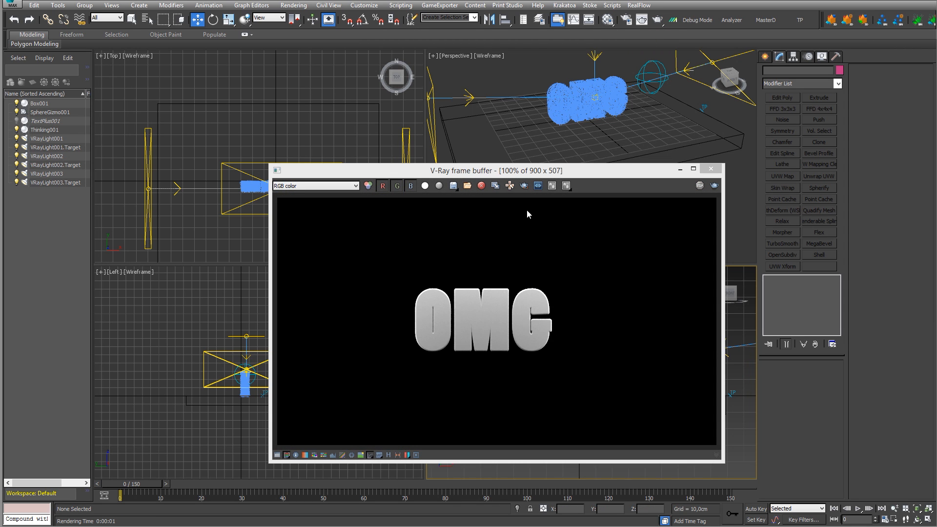
left_click_drag(527, 176, 538, 183)
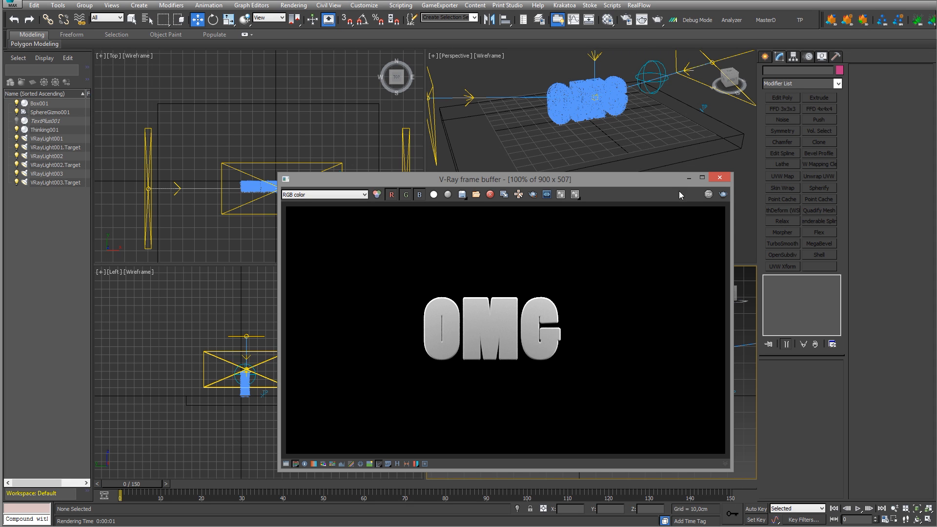
Go to frame 64, render the collapsing OMG fragments from the front, and close the V-Ray frame buffer.
left_click_drag(120, 484, 381, 483)
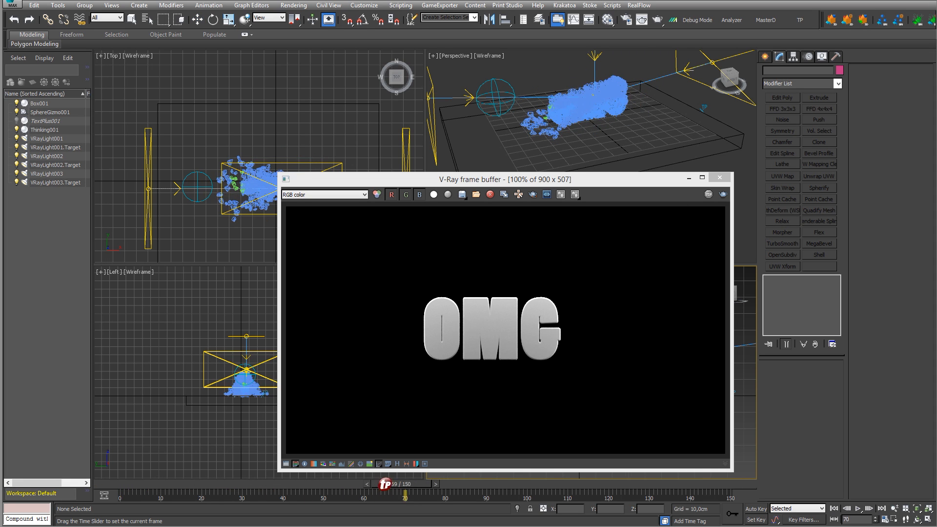
left_click(724, 195)
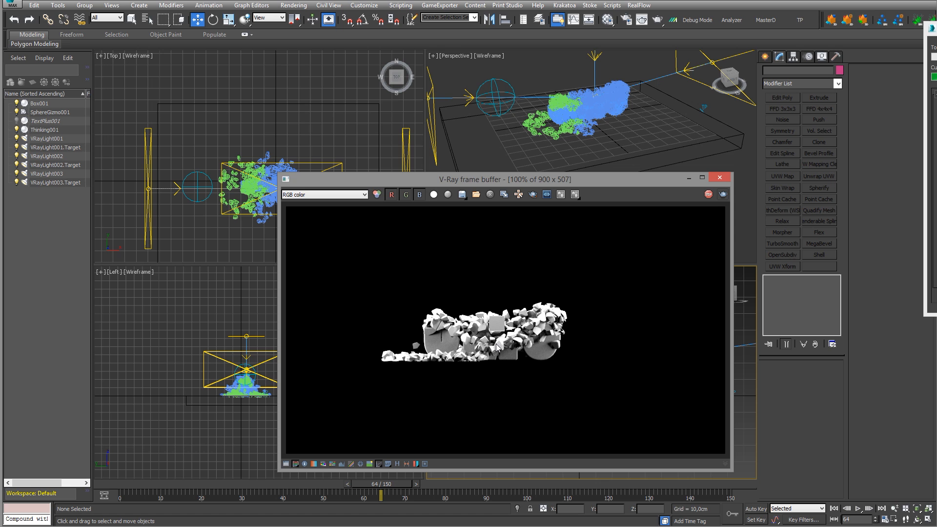
left_click(720, 179)
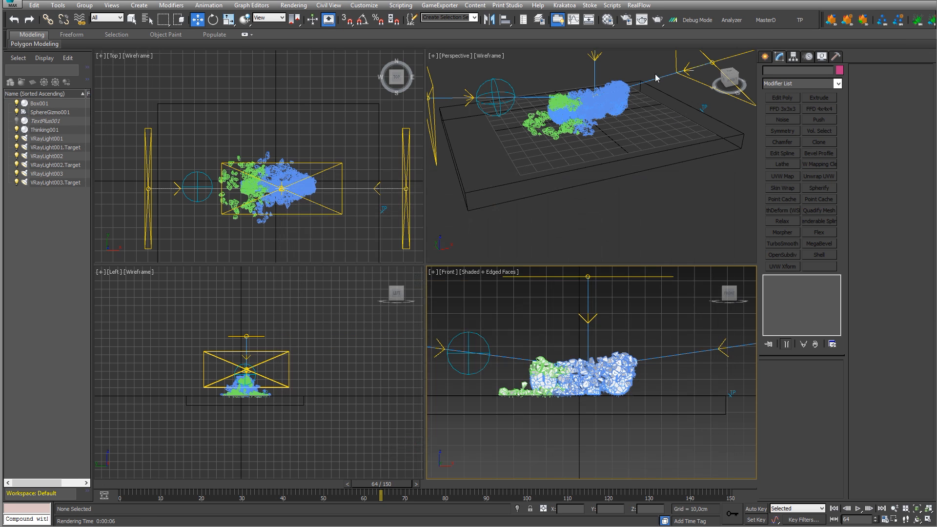
Examine the white 01 - Default VRayMtl in the Material Editor.
left_click(608, 21)
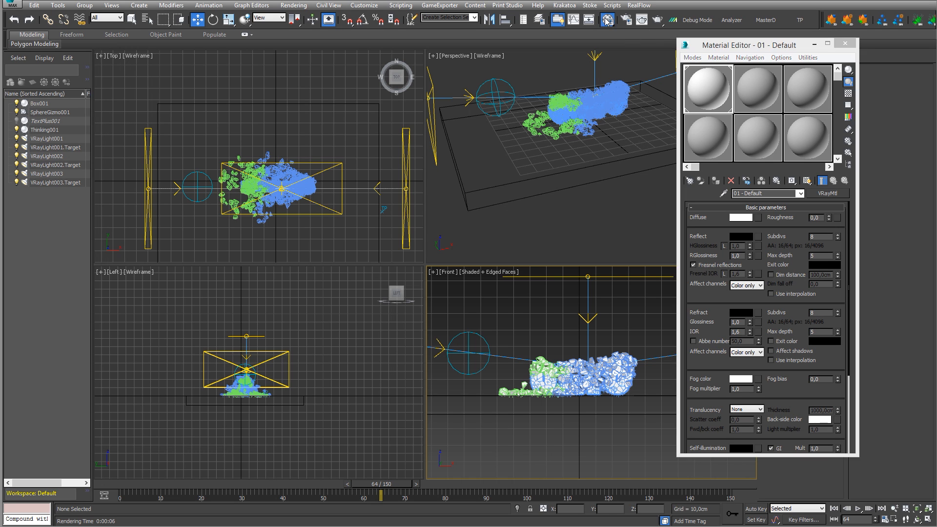
left_click(607, 21)
left_click(607, 22)
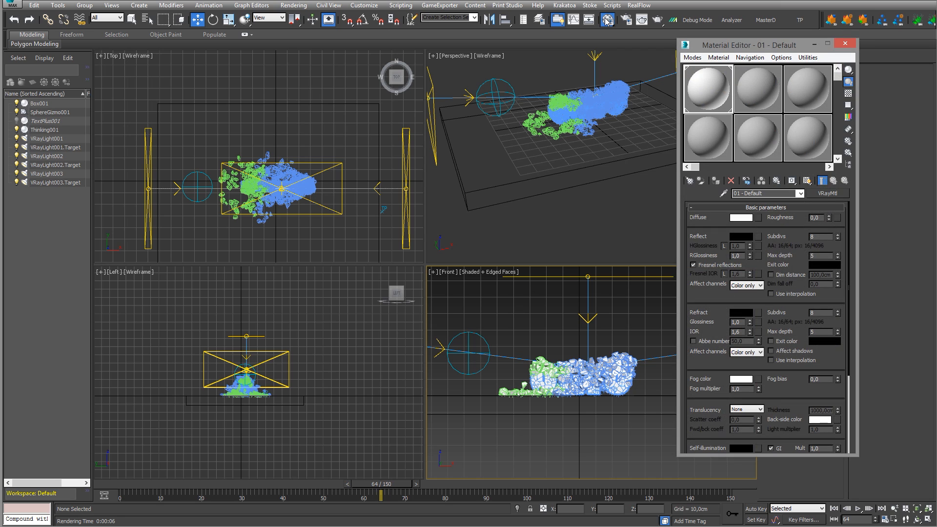
left_click(606, 21)
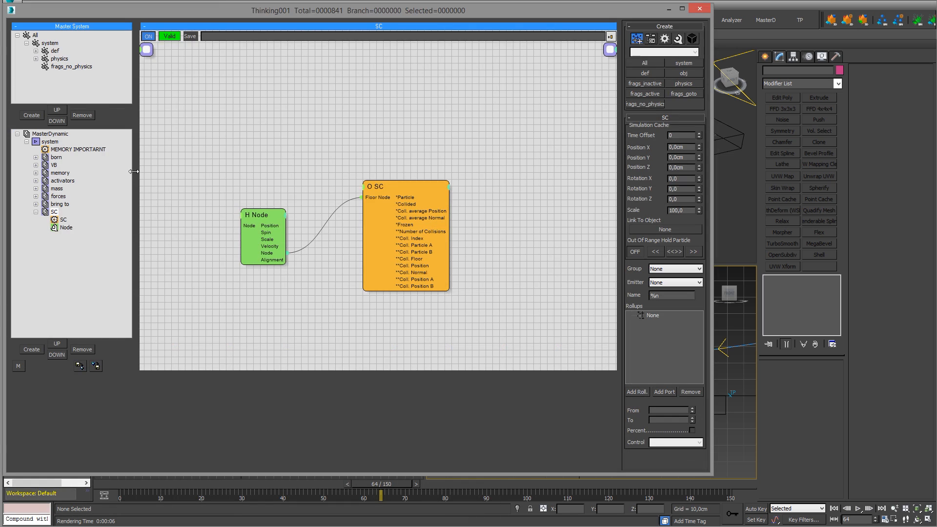
Add an All group node to the born dynamic set, placing it below the ObjToParticle operator.
left_click(57, 157)
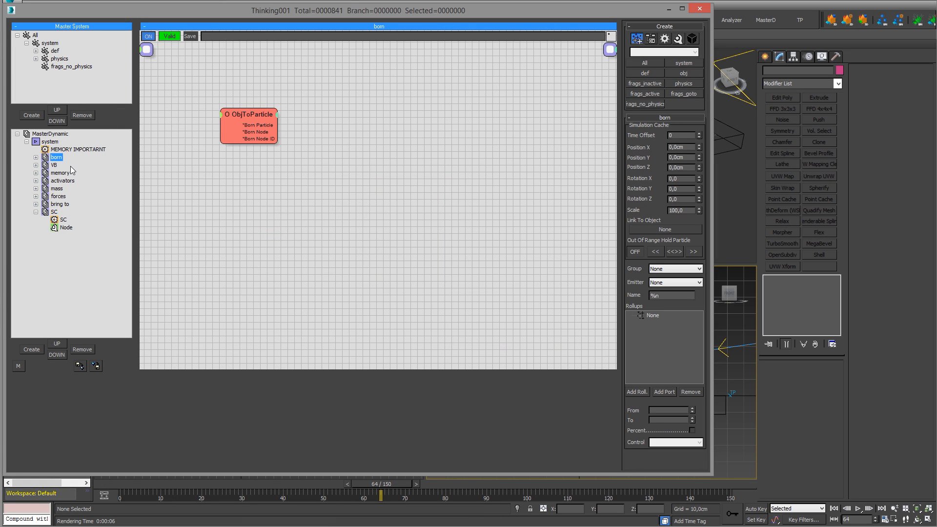
left_click_drag(251, 114, 242, 93)
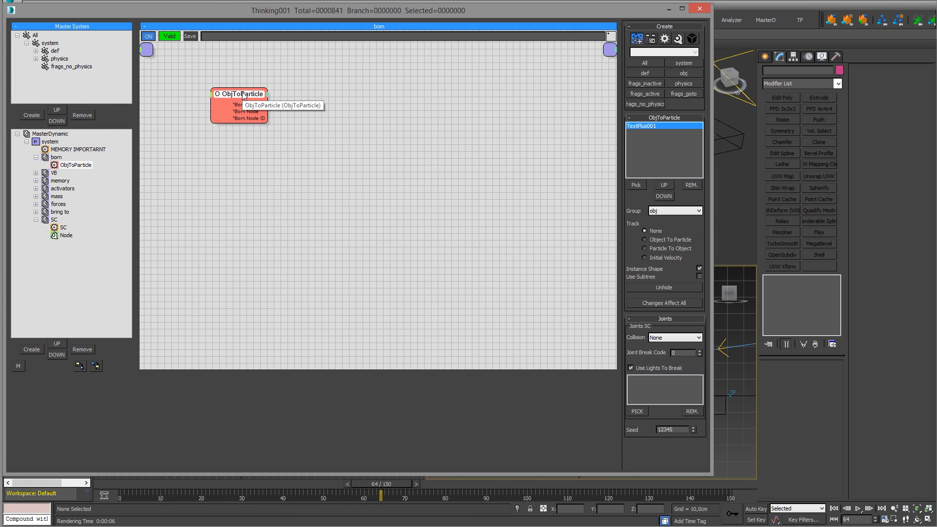
right_click(288, 180)
mouse_move(290, 174)
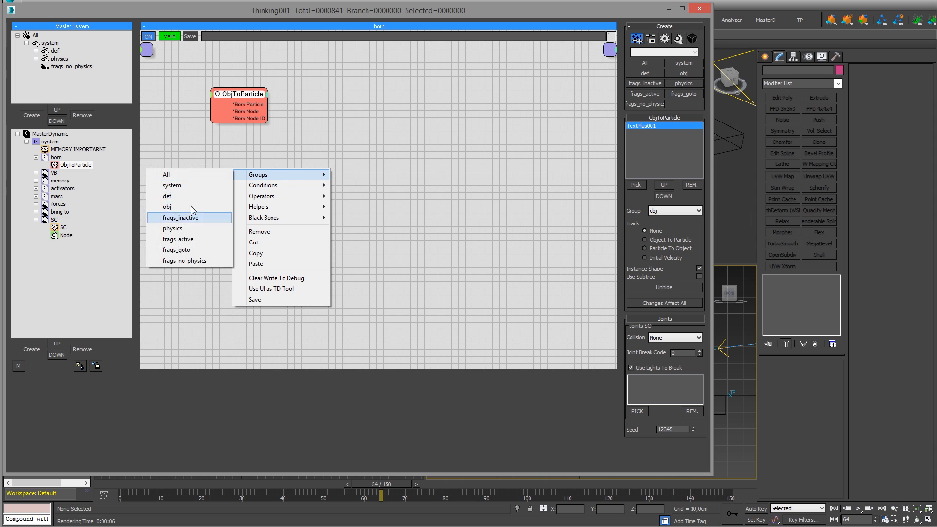
left_click(191, 175)
left_click_drag(299, 175, 252, 191)
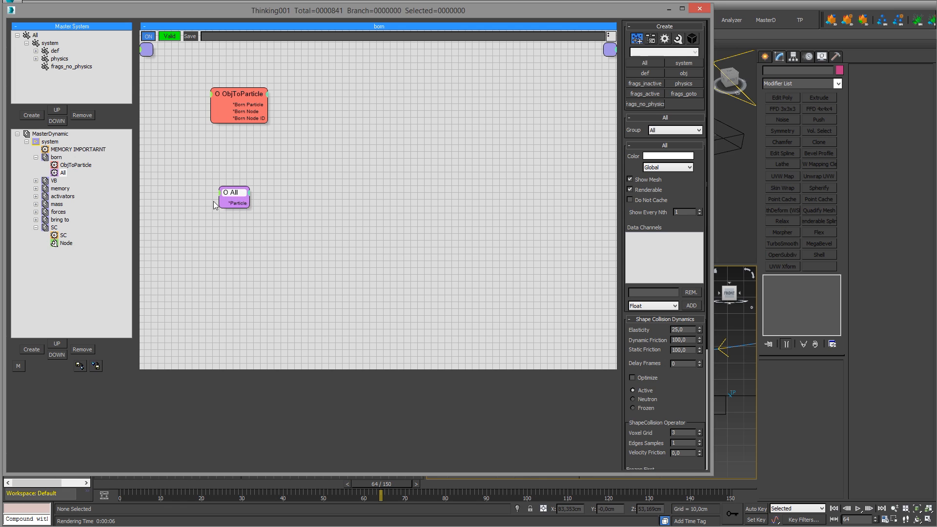
left_click_drag(233, 194, 213, 191)
Add a ShapeMaterial operator to the born set and connect the All group's Particle output to its Particle input.
right_click(362, 175)
mouse_move(438, 198)
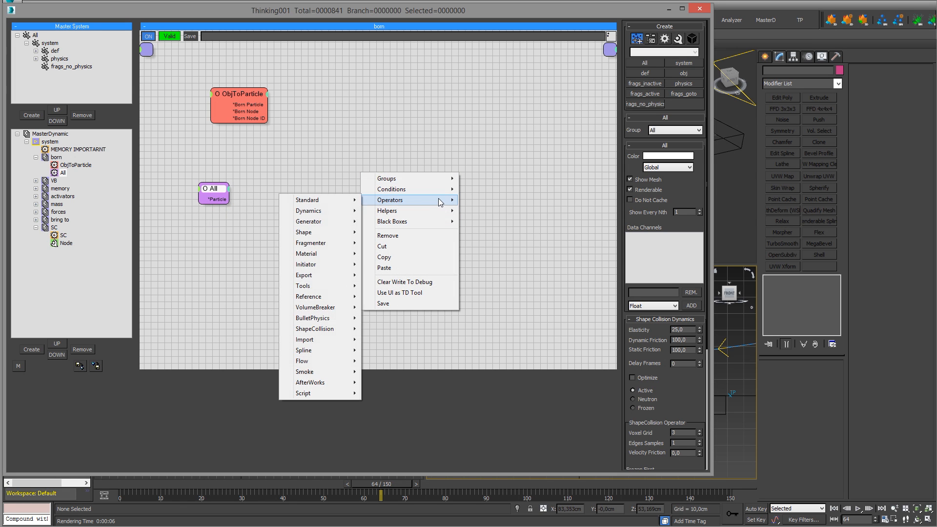
mouse_move(312, 252)
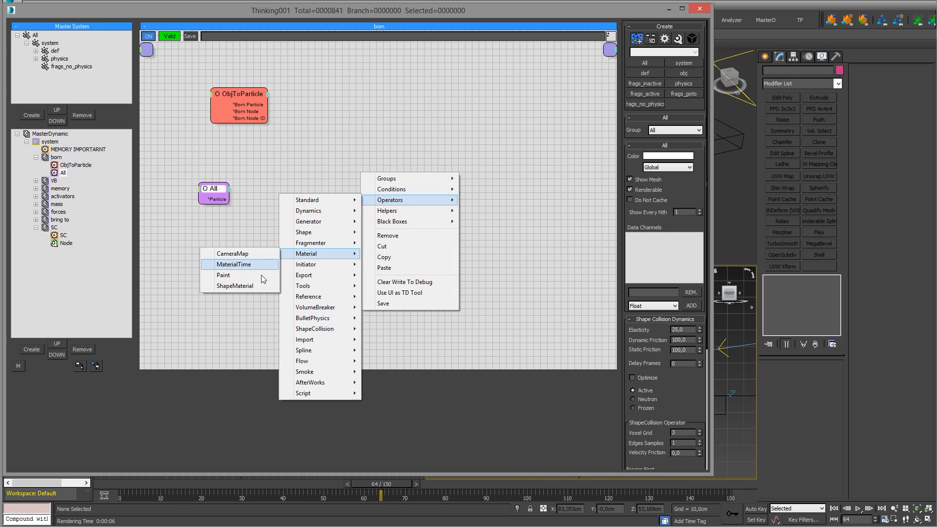
left_click(231, 286)
left_click_drag(427, 183, 349, 183)
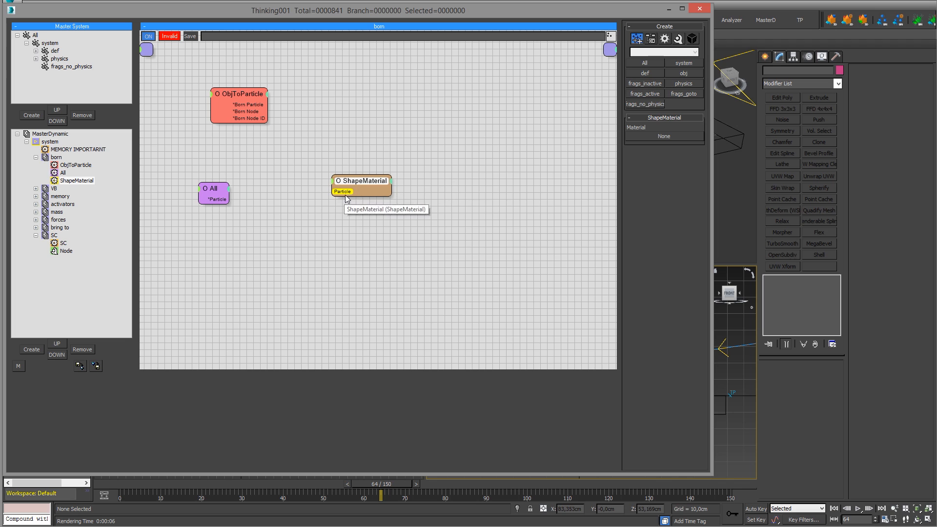
left_click_drag(229, 199, 324, 187)
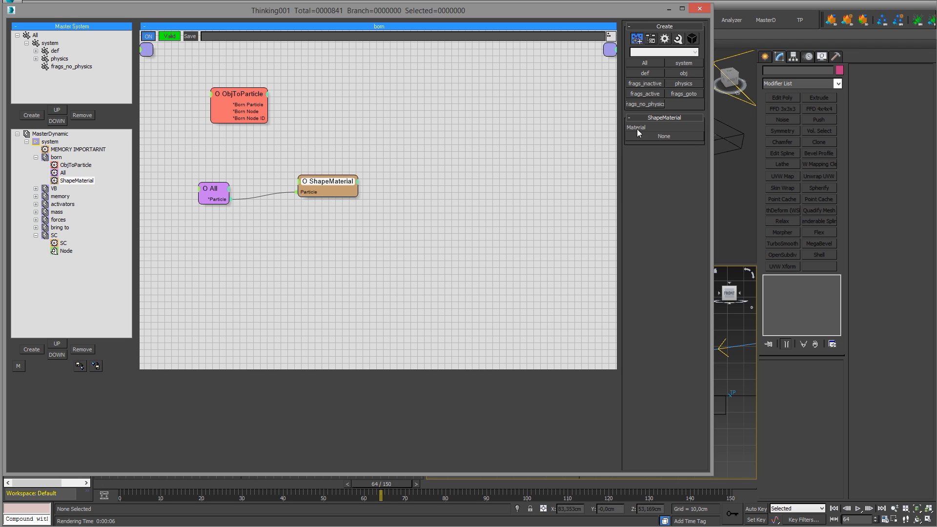
Examine the VolumeBreak operator's settings in the VB set, including its Volume Breaker Material ID, and put the thinkingParticles editor away.
left_click(53, 188)
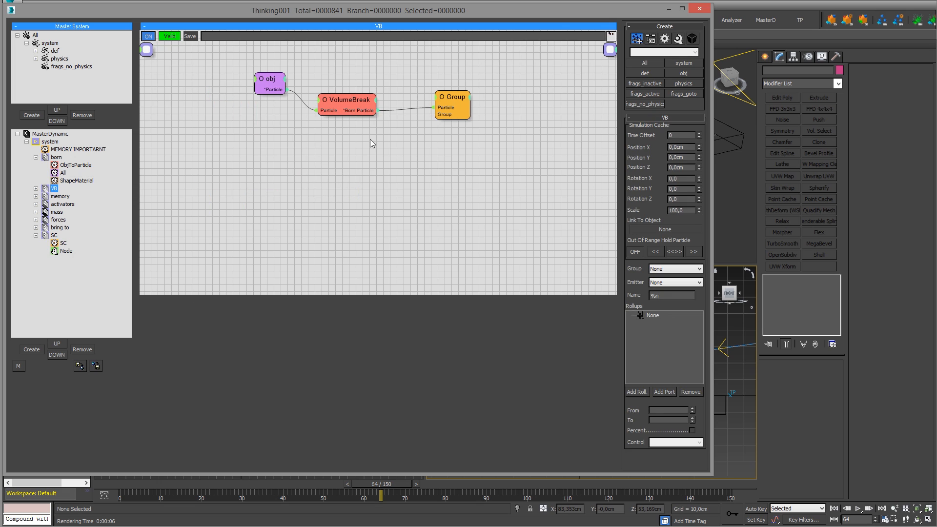
left_click_drag(350, 104, 365, 98)
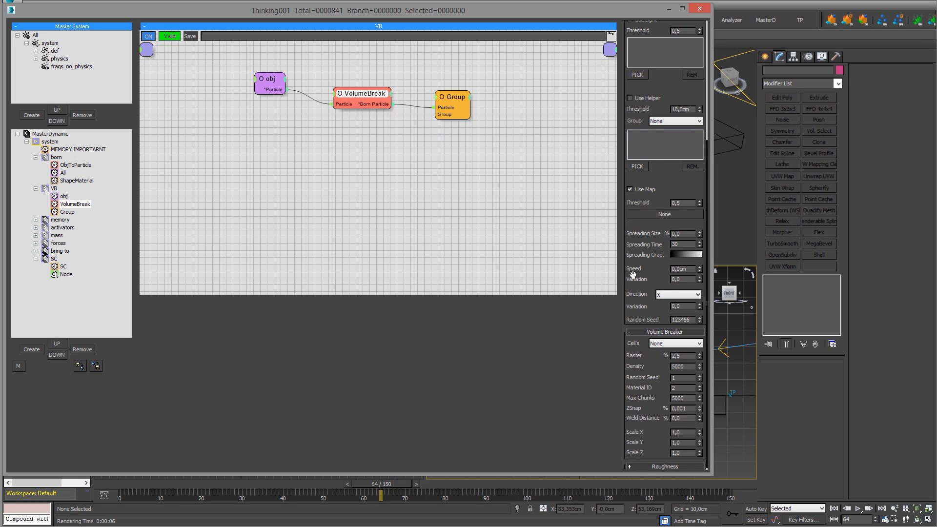
scroll(633, 274, "down", 1)
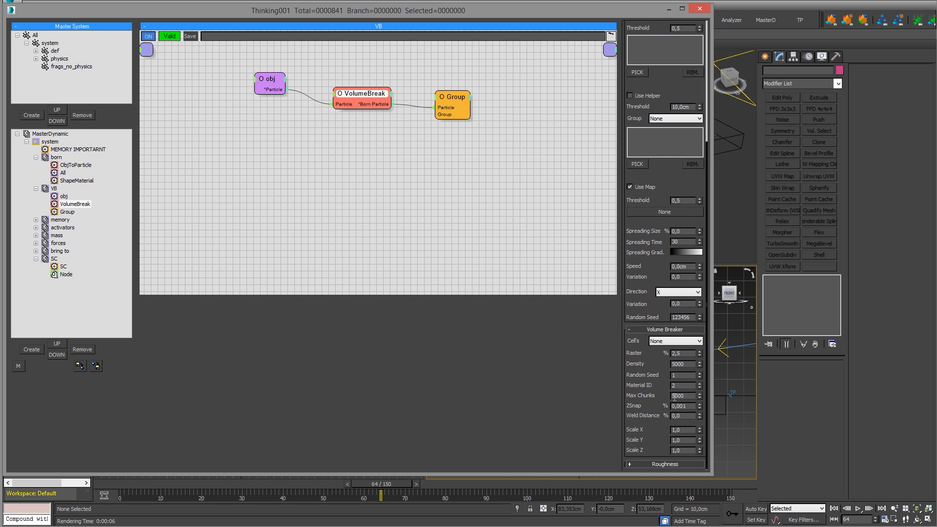
scroll(635, 267, "up", 5)
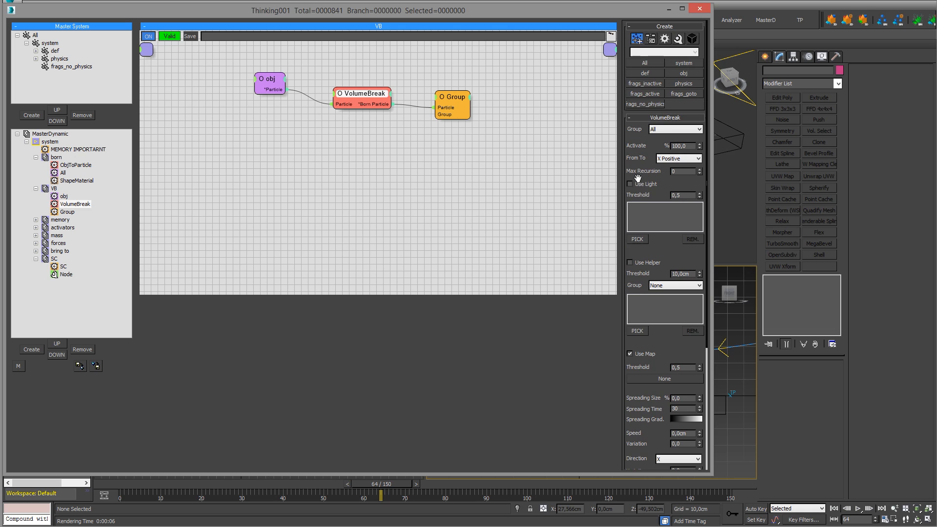
left_click_drag(641, 410, 636, 165)
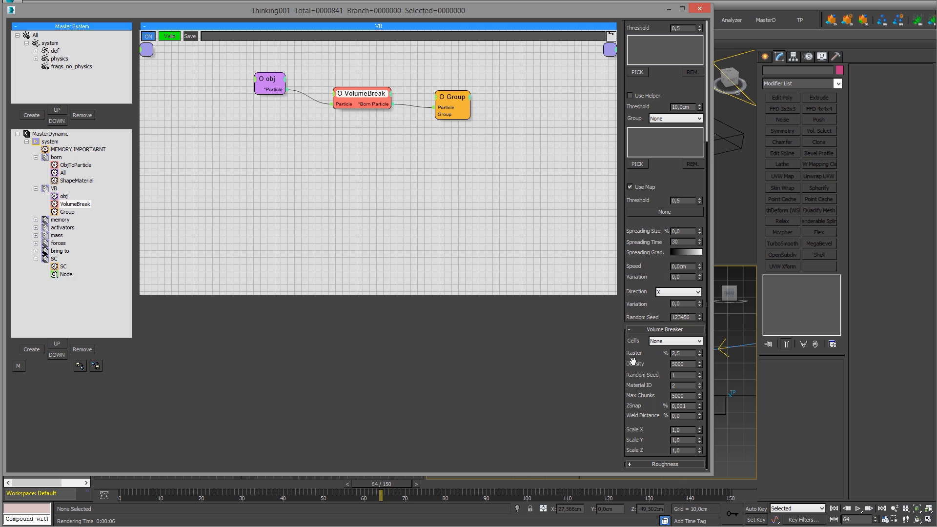
left_click(669, 8)
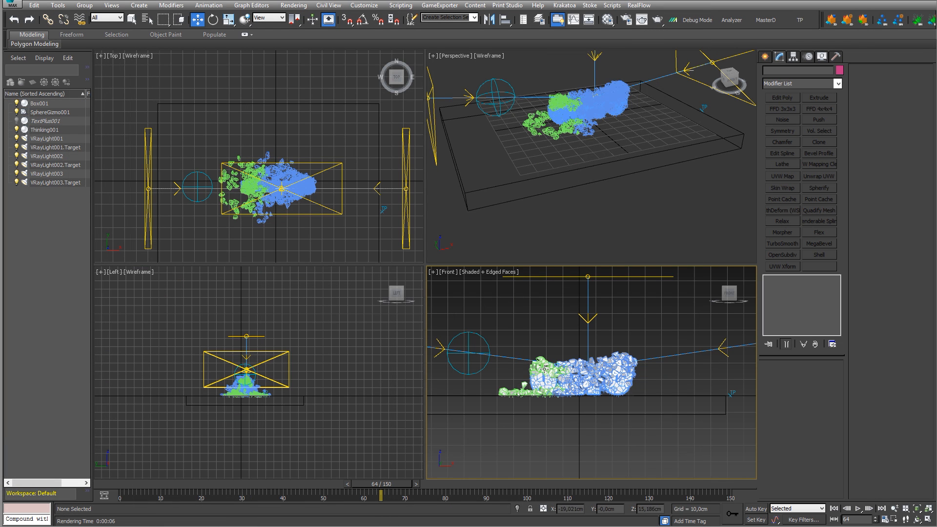
Render the active time segment of the reframed Front view at 1280 x 720, saving it to D:\New folder\ASDASD.exr.
middle_click_drag(552, 323, 556, 313)
scroll(558, 328, "up", 2)
scroll(559, 327, "down", 1)
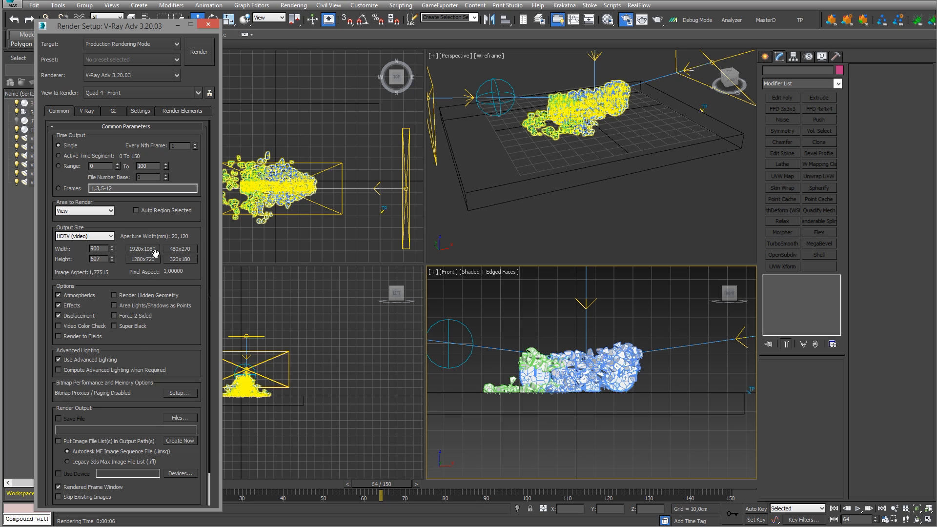
left_click(147, 257)
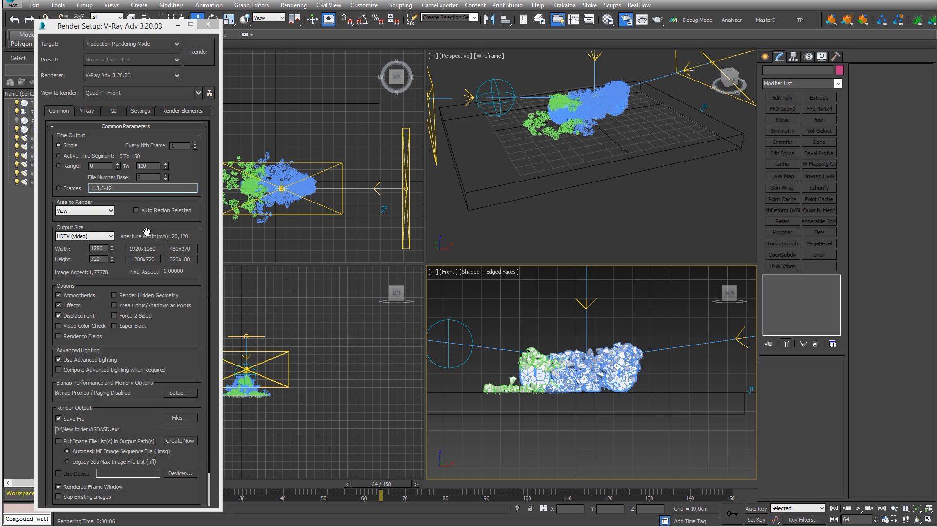
left_click(77, 156)
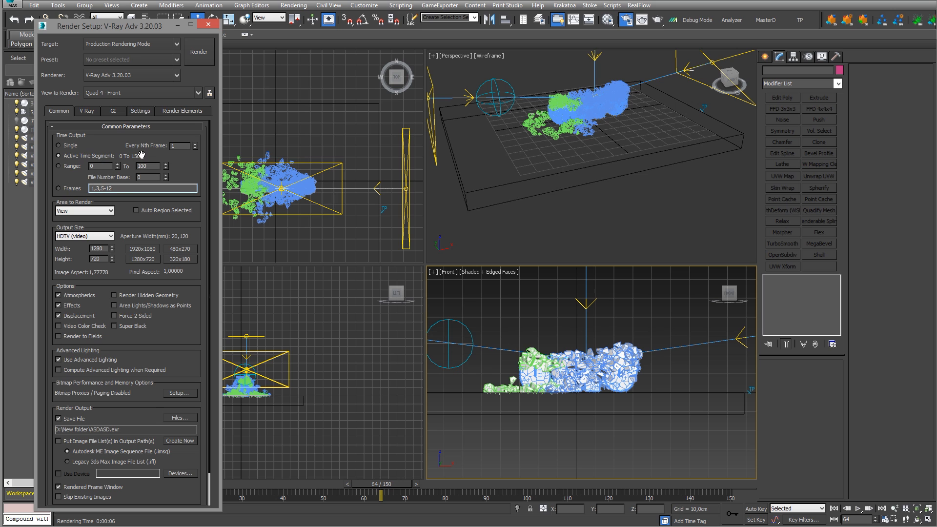
middle_click_drag(527, 298, 537, 296)
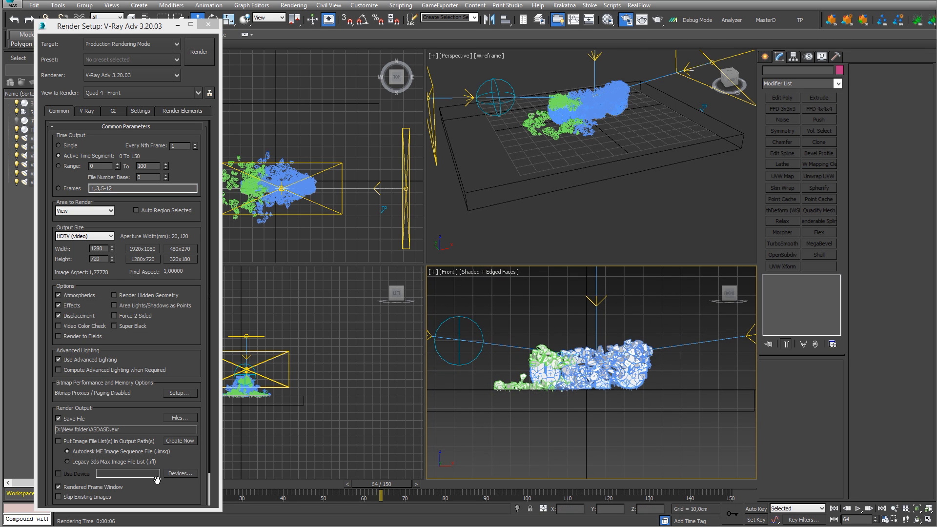
left_click(199, 51)
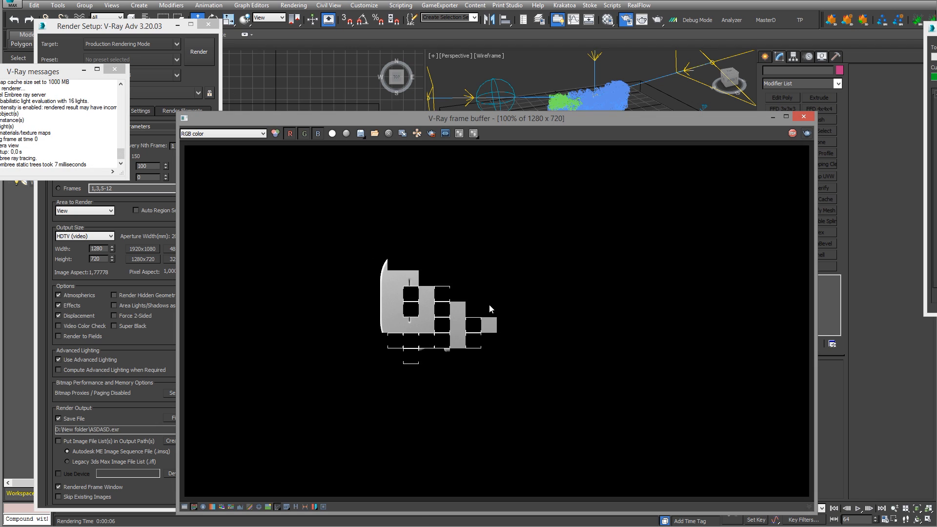
left_click_drag(528, 117, 524, 66)
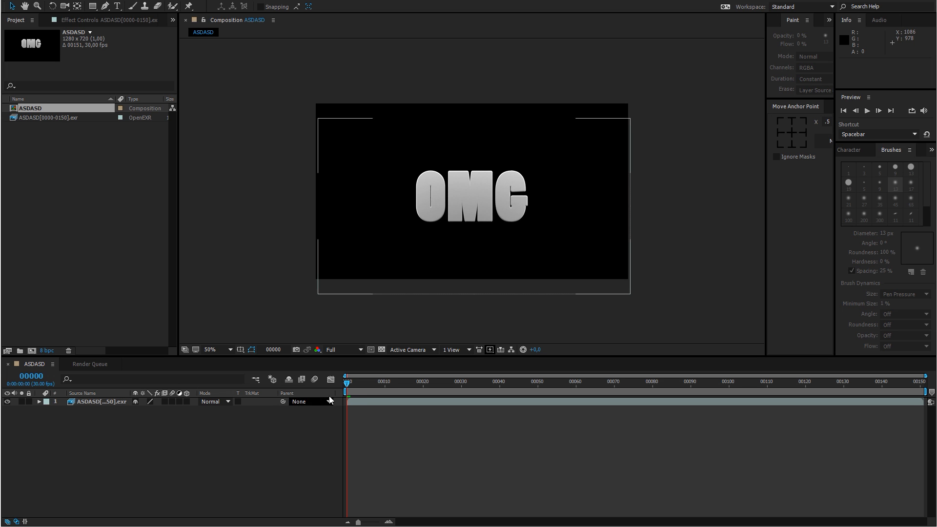
Switch to After Effects, create a black 1280 x 720 solid in the ASDASD composition and place it below the EXR layer.
left_click_drag(347, 384, 308, 376)
key("slash")
right_click(109, 437)
mouse_move(139, 443)
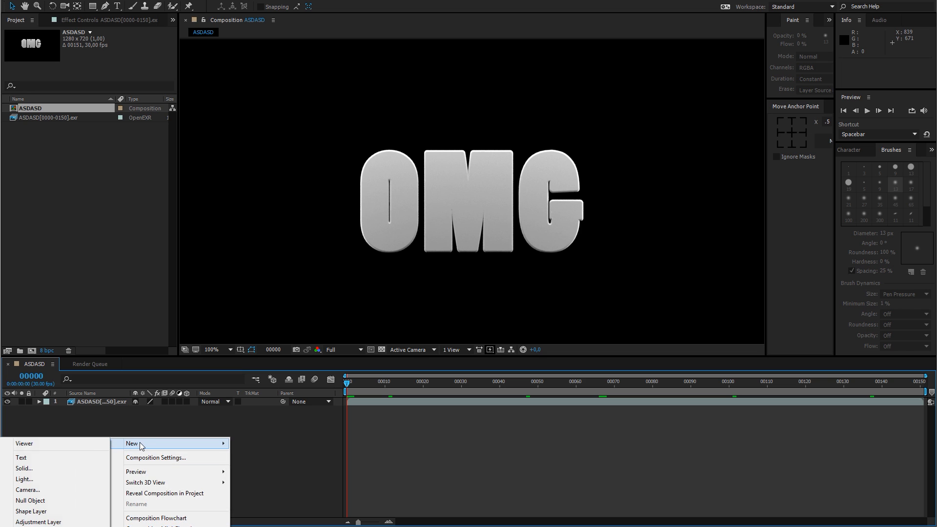
left_click(61, 467)
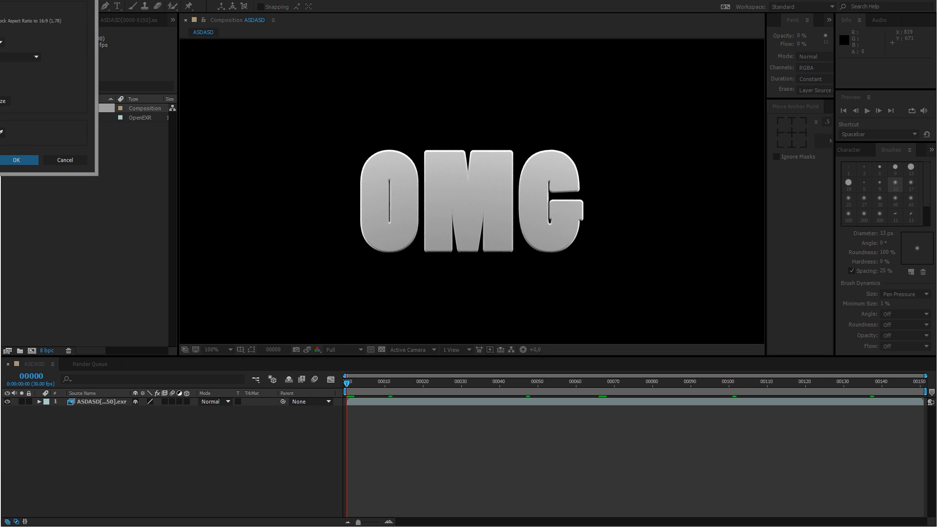
left_click(279, 284)
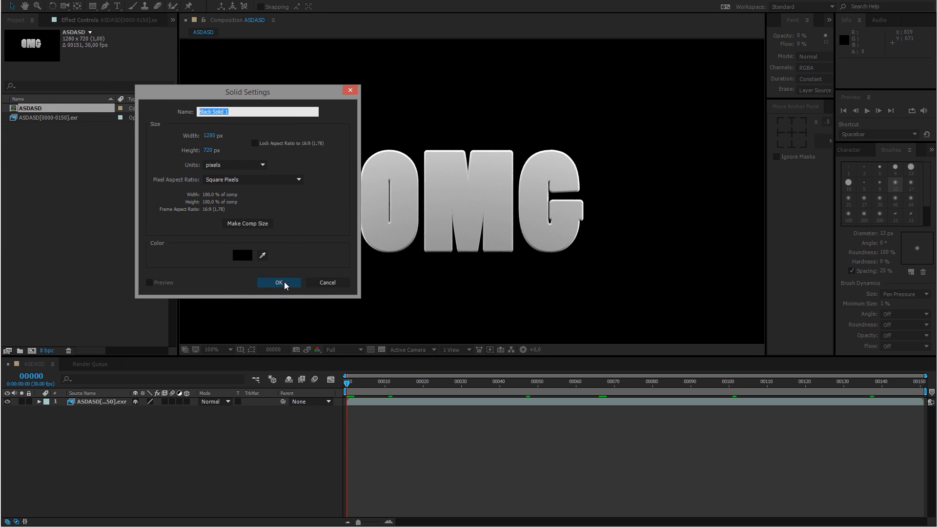
left_click_drag(92, 402, 95, 431)
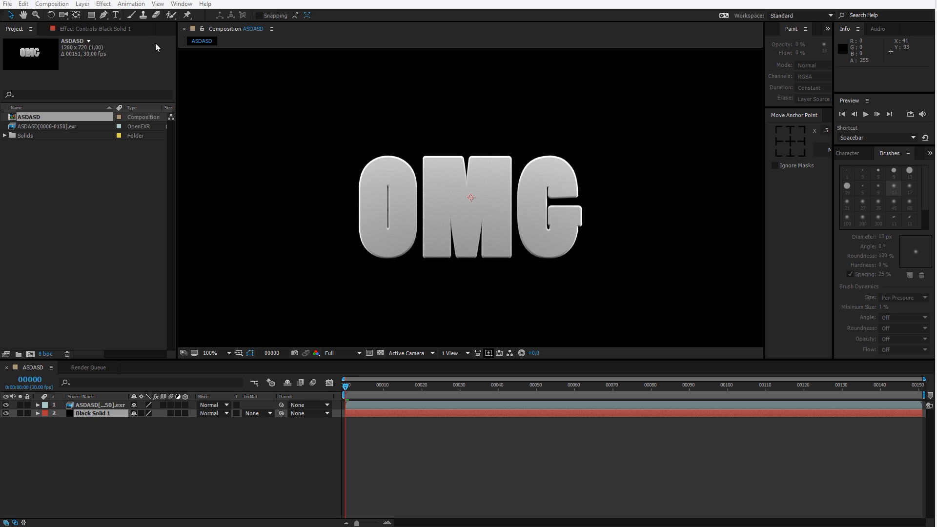
Apply the Fill effect to the black solid layer.
left_click(103, 4)
left_click(105, 415)
left_click(103, 4)
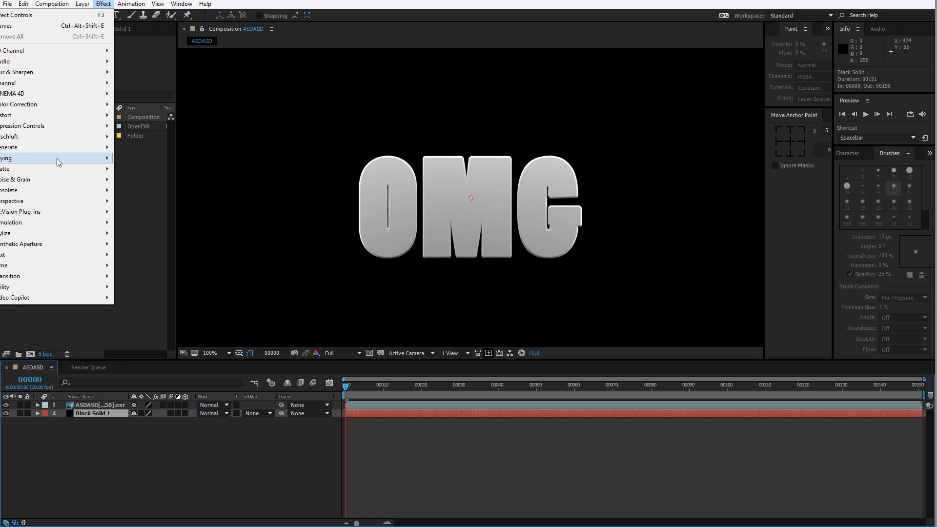
mouse_move(57, 161)
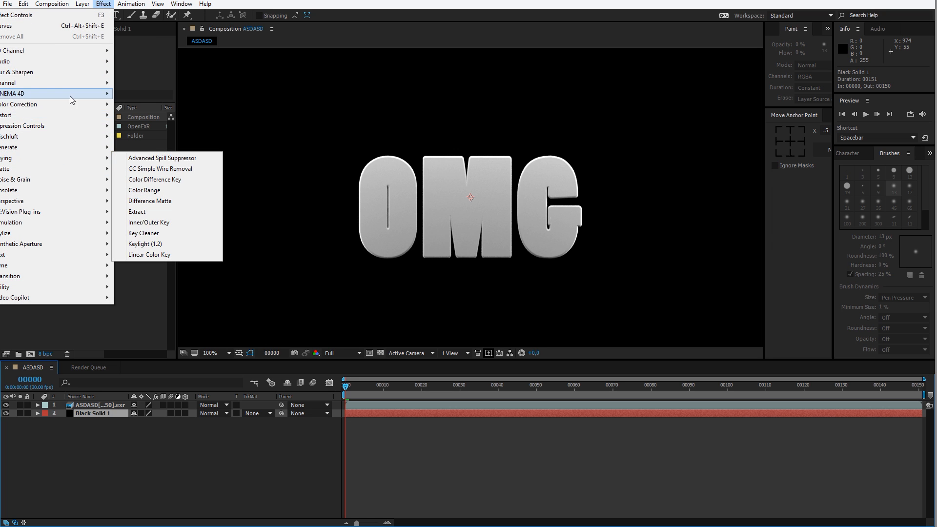
mouse_move(72, 108)
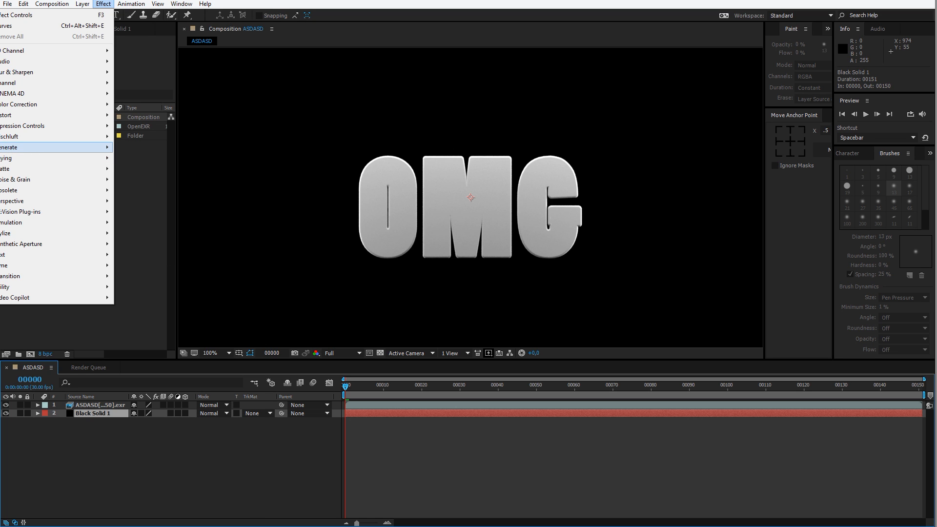
left_click(0, 308)
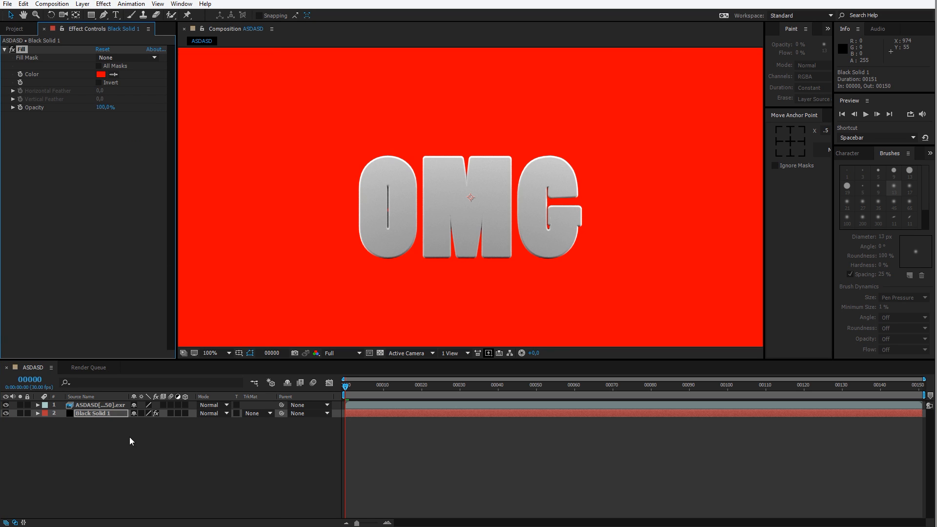
Bring the Effects & Presets list into view in place of the Brushes settings.
left_click(851, 155)
left_click(901, 155)
left_click(853, 154)
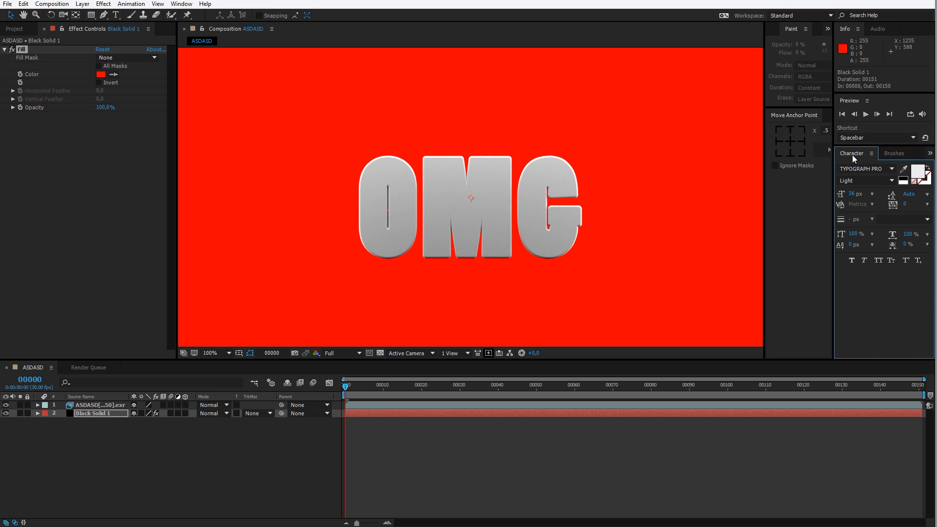
left_click(878, 28)
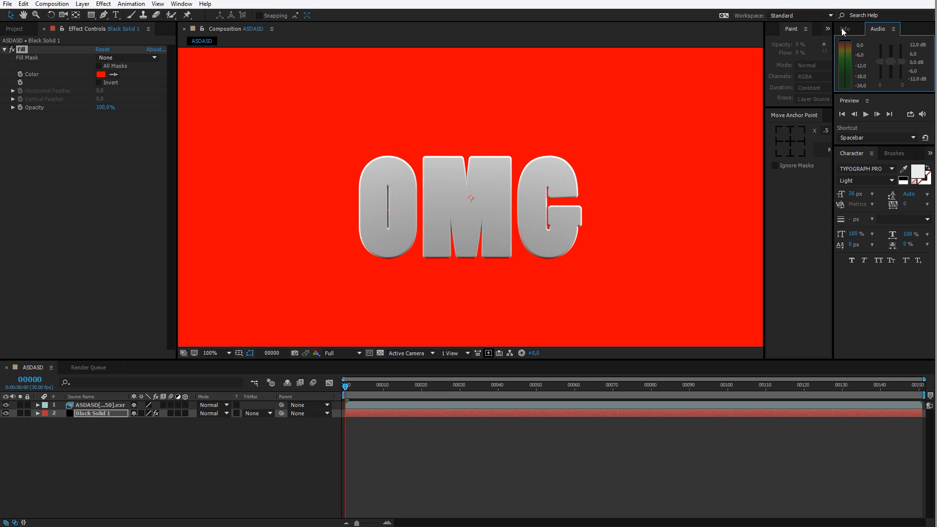
left_click(845, 28)
left_click(827, 30)
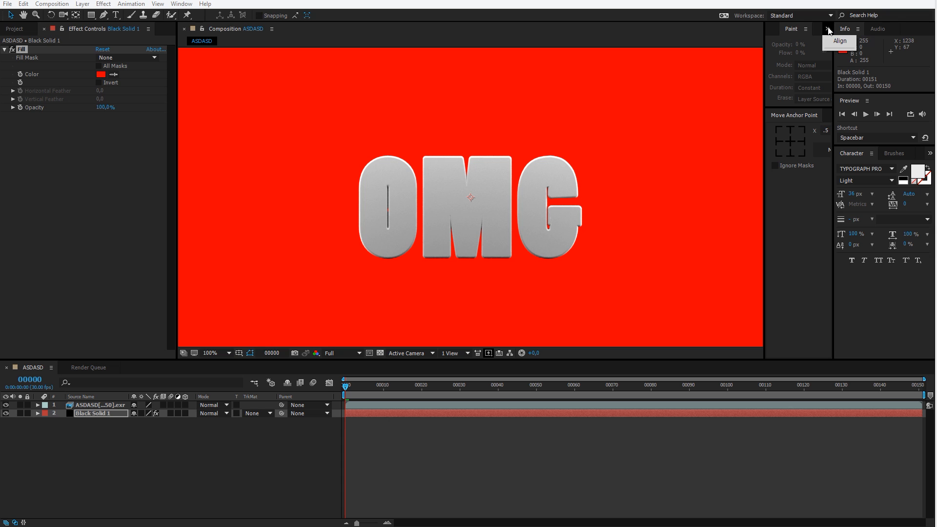
left_click(800, 296)
left_click(891, 154)
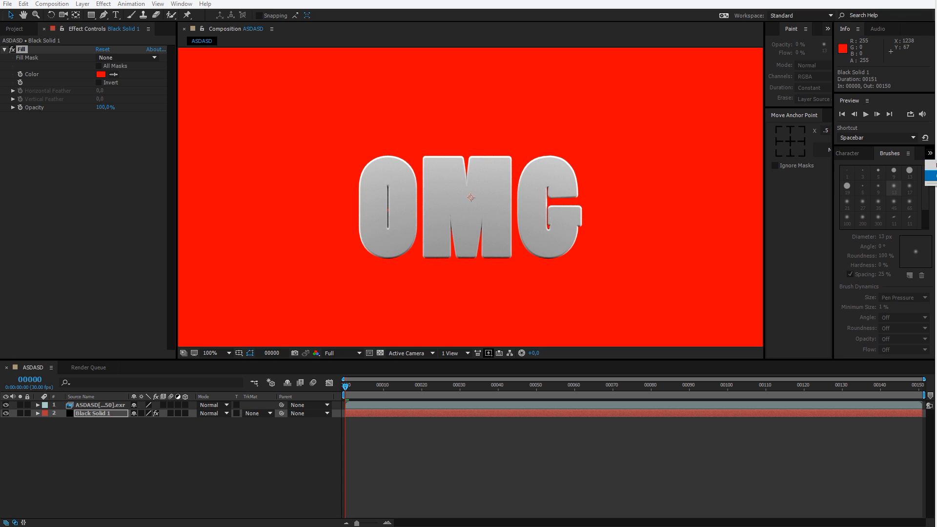
left_click(932, 176)
left_click(891, 163)
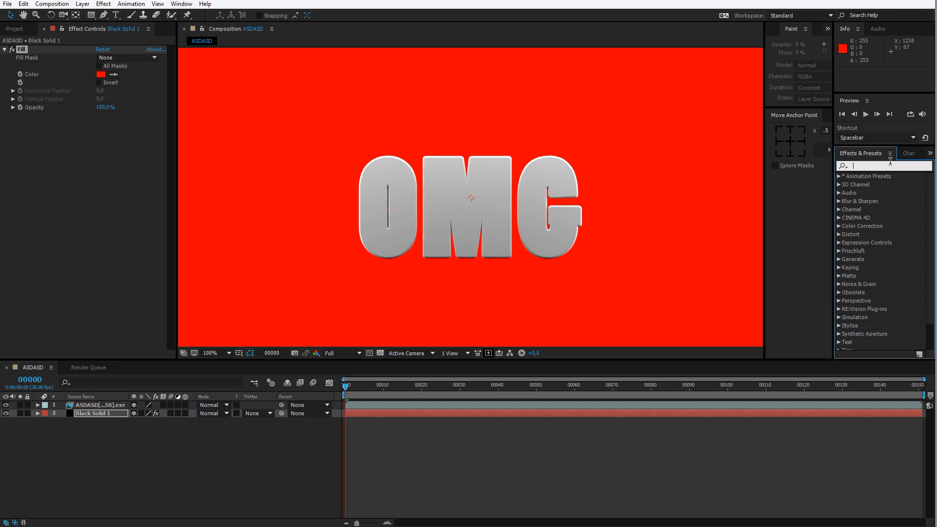
Search the effects and presets for "fill" and clear the search.
type("fill")
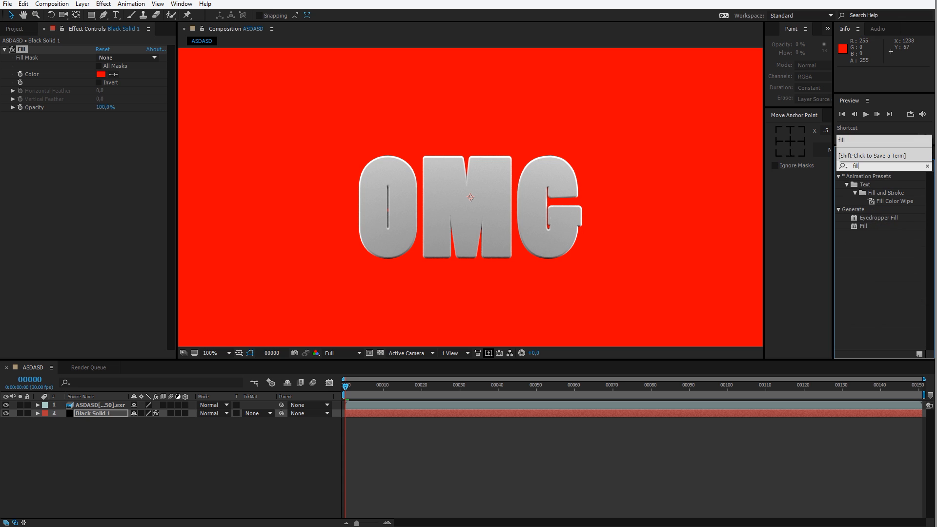
key("BackSpace")
key("BackSpace")
key("BackSpace")
key("BackSpace")
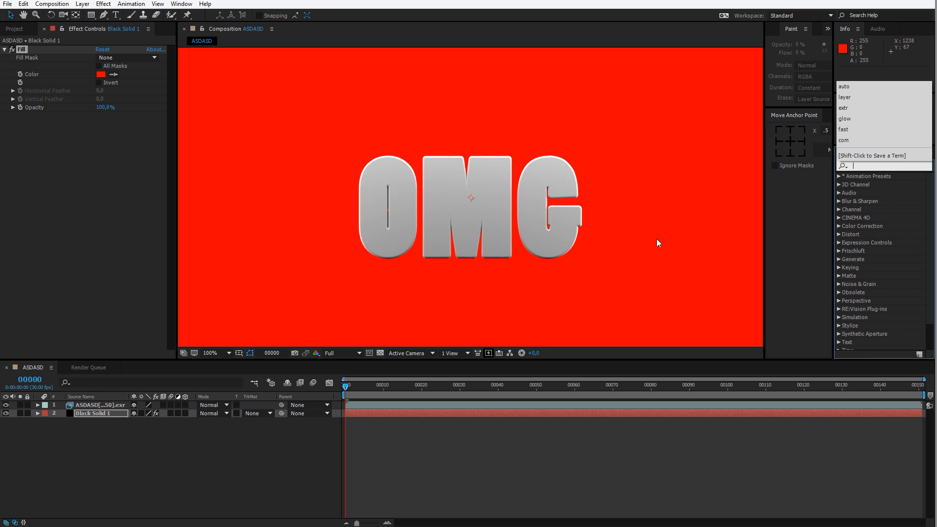
Set the solid's Fill colour to a very dark blue, about RGB 18, 21, 25.
left_click(138, 451)
left_click(84, 413)
left_click(101, 75)
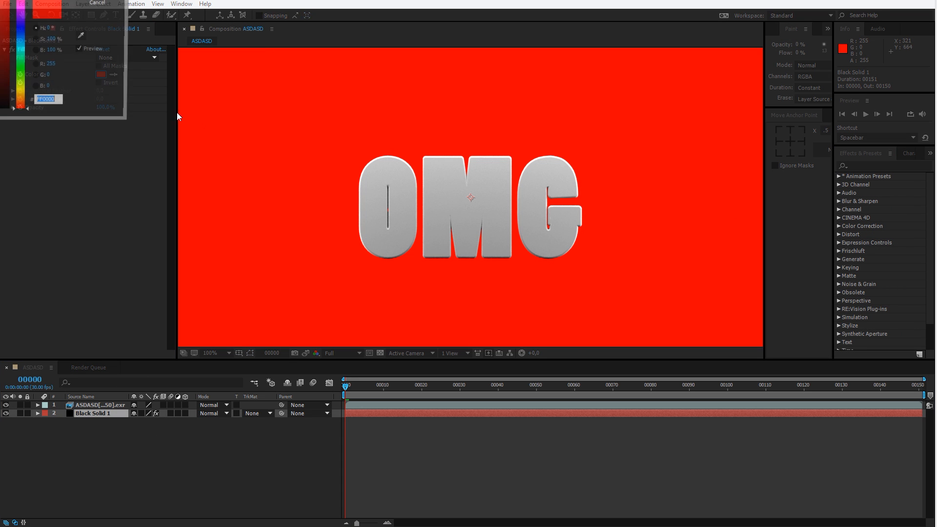
left_click_drag(0, 73, 0, 82)
left_click_drag(0, 0, 238, 80)
left_click_drag(213, 195, 191, 201)
left_click_drag(292, 174, 290, 146)
left_click_drag(191, 204, 185, 205)
left_click(363, 95)
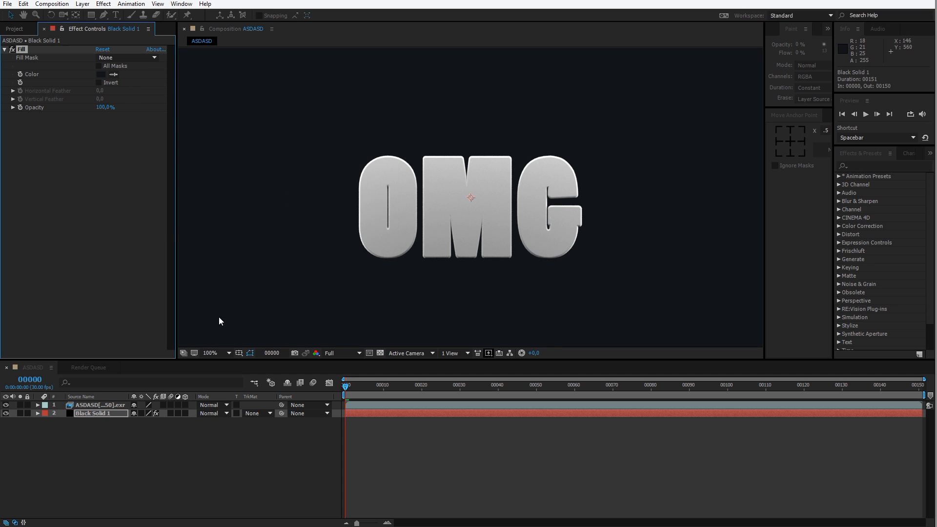
Apply VC Color Vibrance to the EXR sequence layer and set its colour to orange FF8400.
left_click(219, 319)
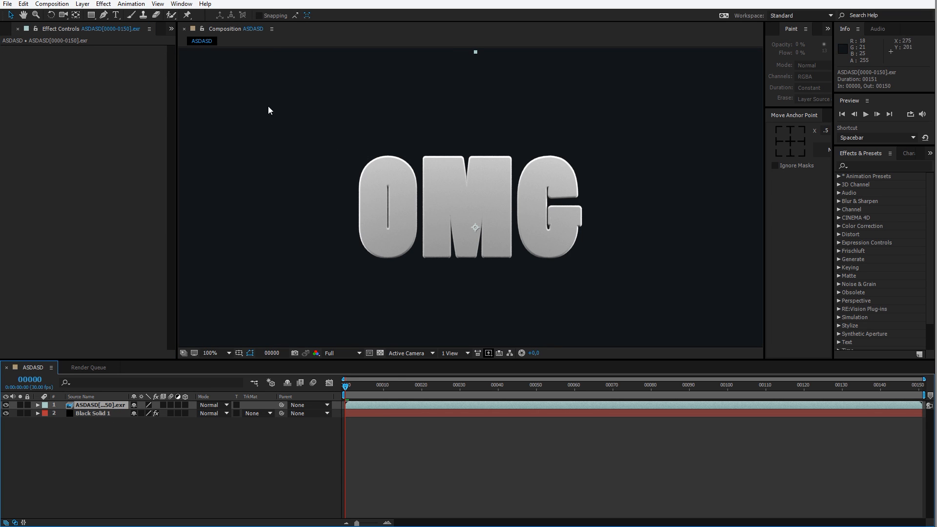
left_click(103, 4)
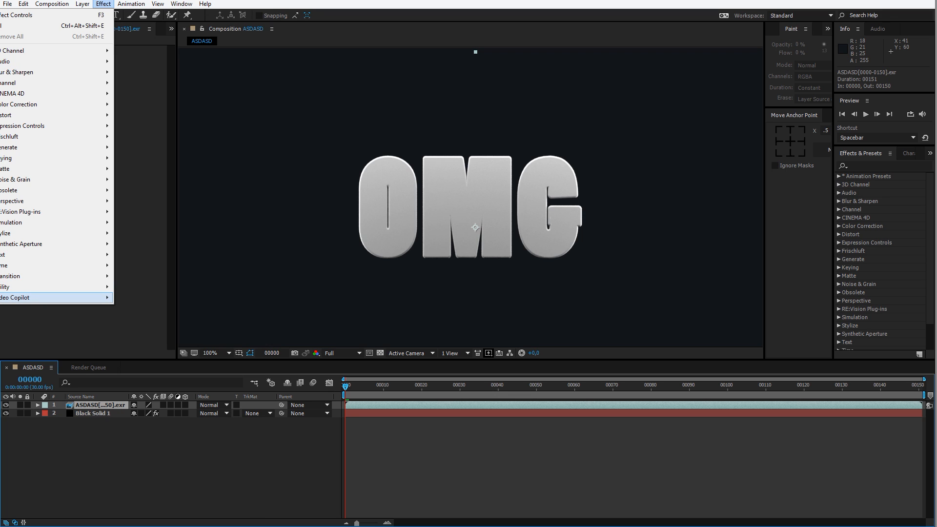
left_click(2, 298)
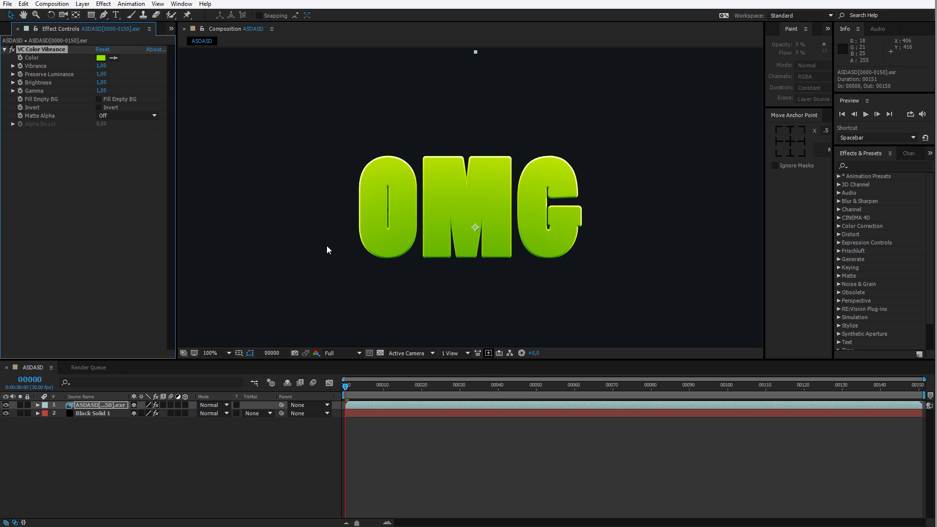
left_click(101, 57)
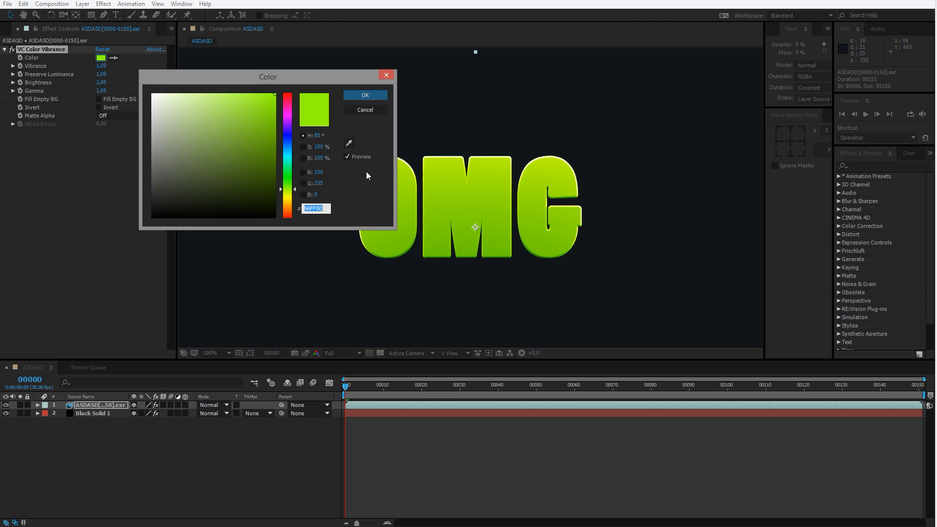
left_click_drag(285, 188, 285, 207)
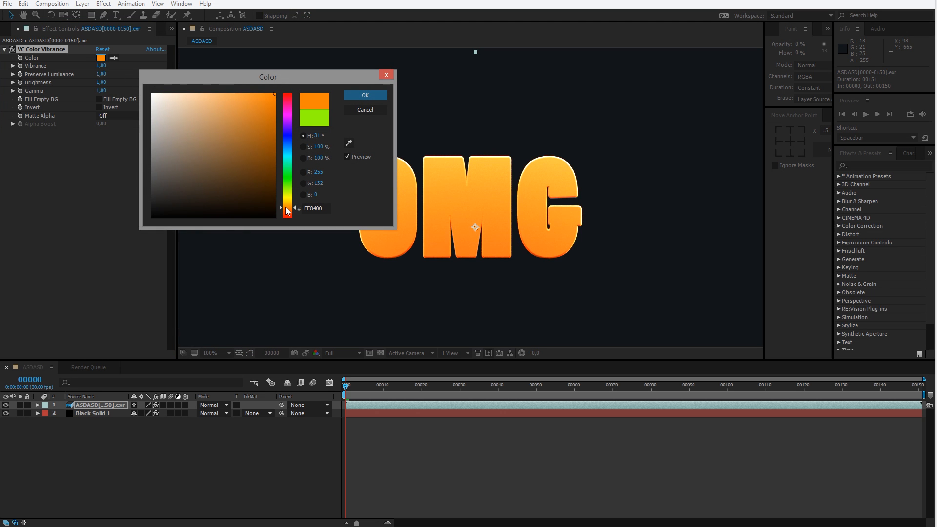
left_click(380, 95)
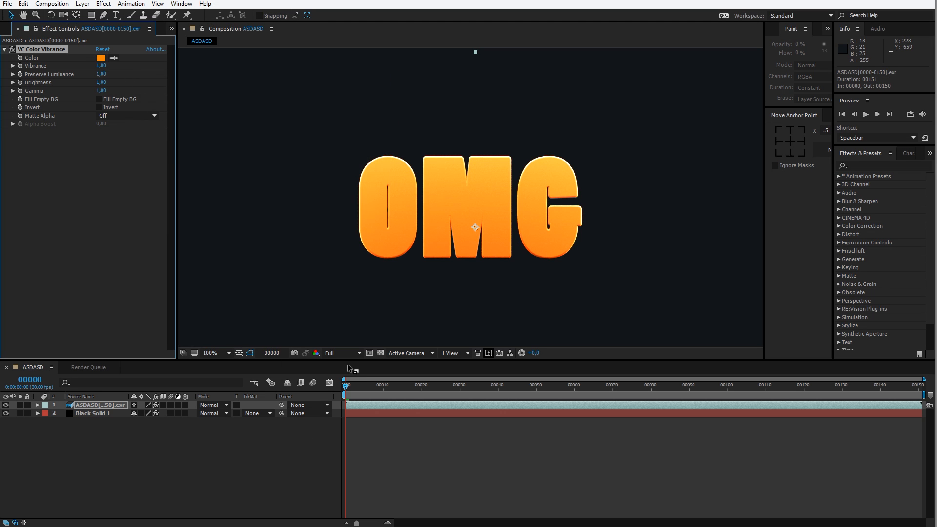
At frame 55, set the Color Vibrance effect's Vibrance to 0.73 and Preserve Luminance to 0.55, keeping Brightness at 1.
left_click_drag(454, 387, 555, 391)
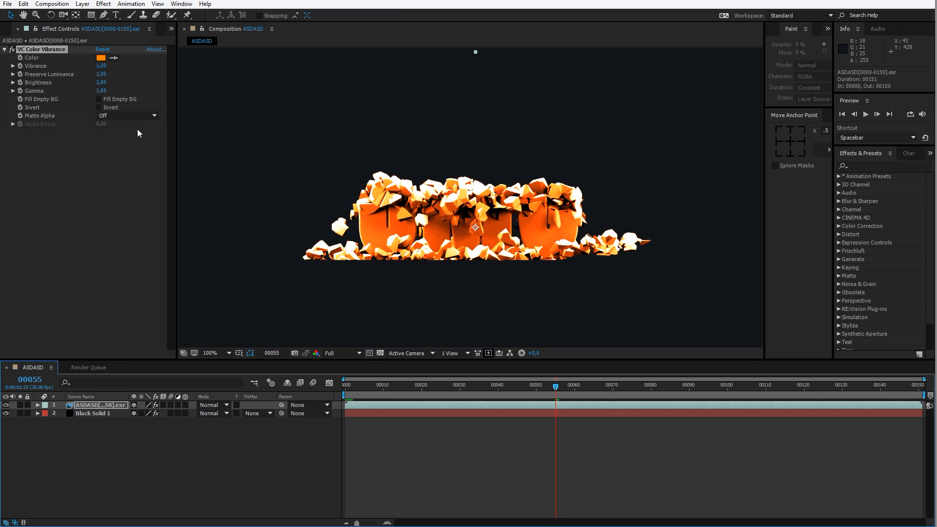
left_click_drag(101, 73, 173, 87)
mouse_move(102, 83)
left_mouse_down()
mouse_move(78, 84)
mouse_move(161, 87)
mouse_move(104, 90)
left_mouse_up()
left_click(103, 82)
type("1")
key("Return")
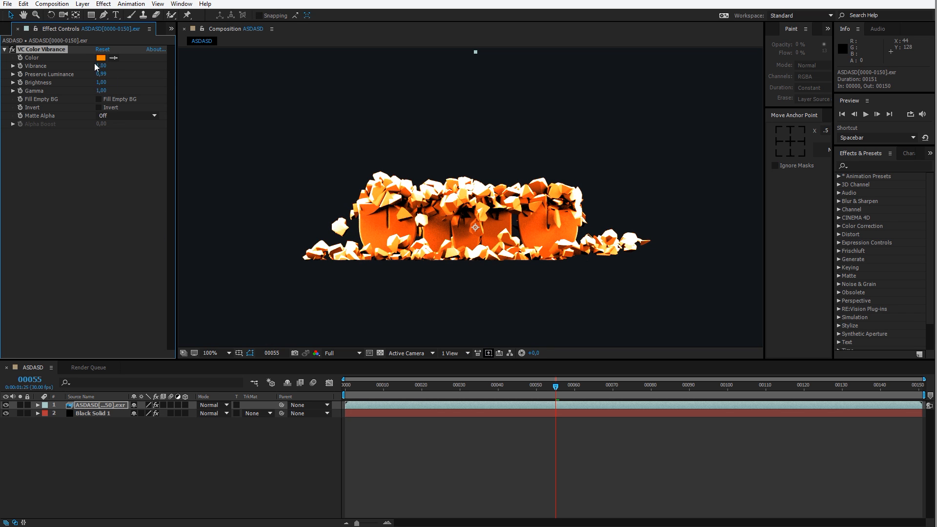
mouse_move(102, 74)
left_mouse_down()
mouse_move(62, 74)
mouse_move(86, 67)
left_mouse_up()
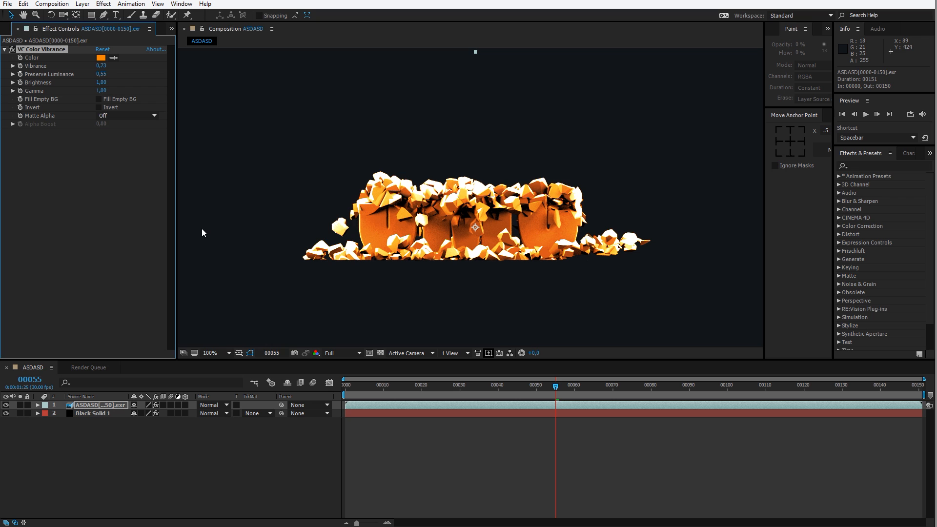
Add an adjustment layer above the EXR sequence layer and select it.
left_click(95, 421)
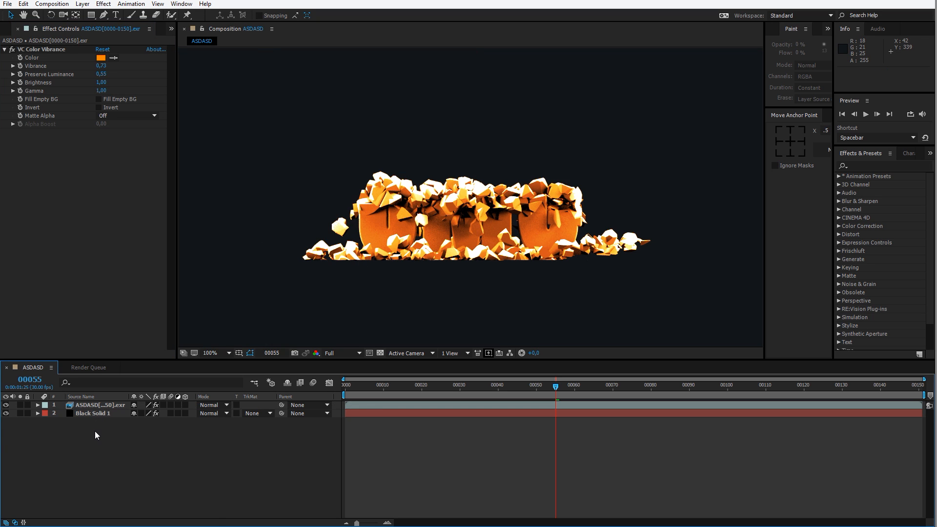
right_click(94, 431)
mouse_move(168, 438)
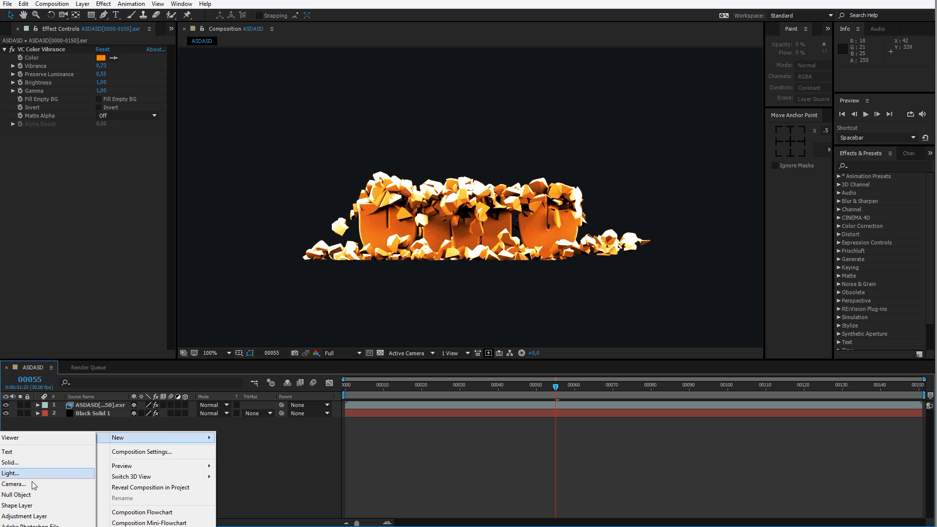
left_click(25, 516)
left_click(104, 406)
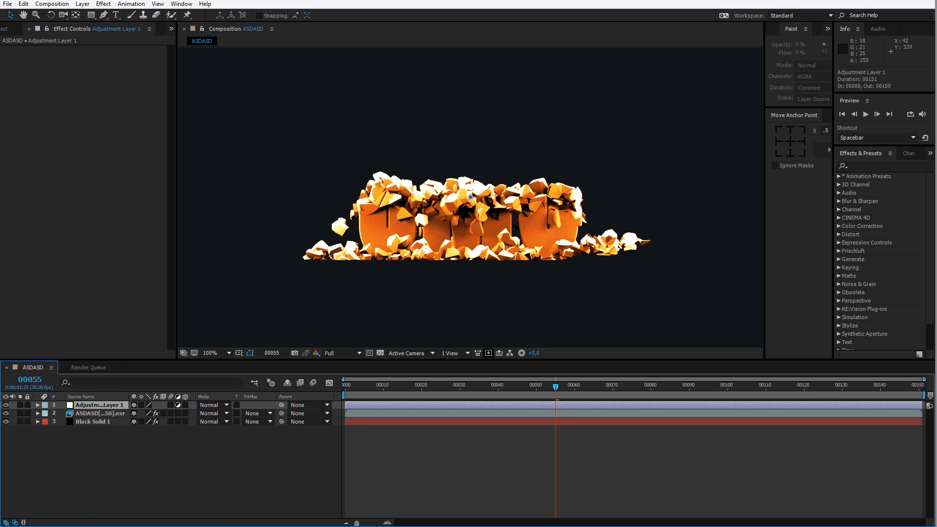
Add a black 1280 × 720 solid above the adjustment layer and apply the Optical Flares effect to it.
right_click(137, 455)
mouse_move(156, 461)
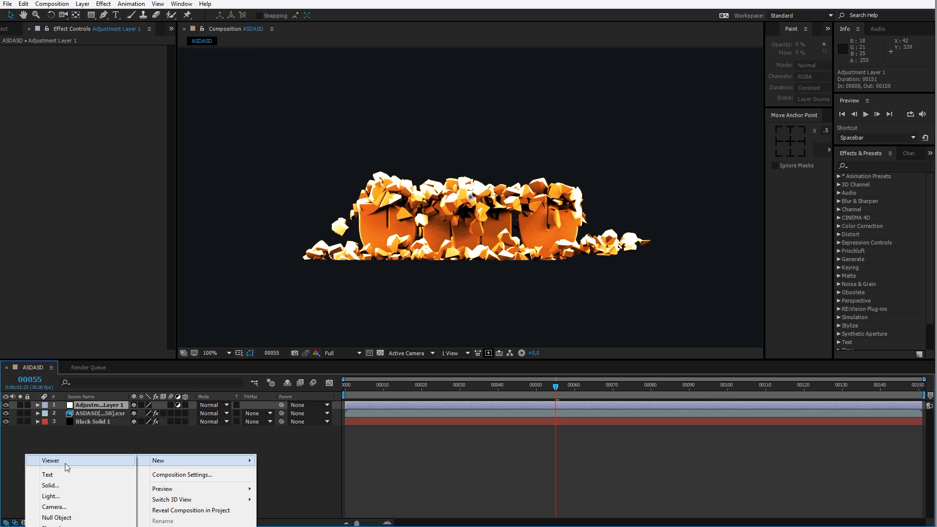
left_click(63, 485)
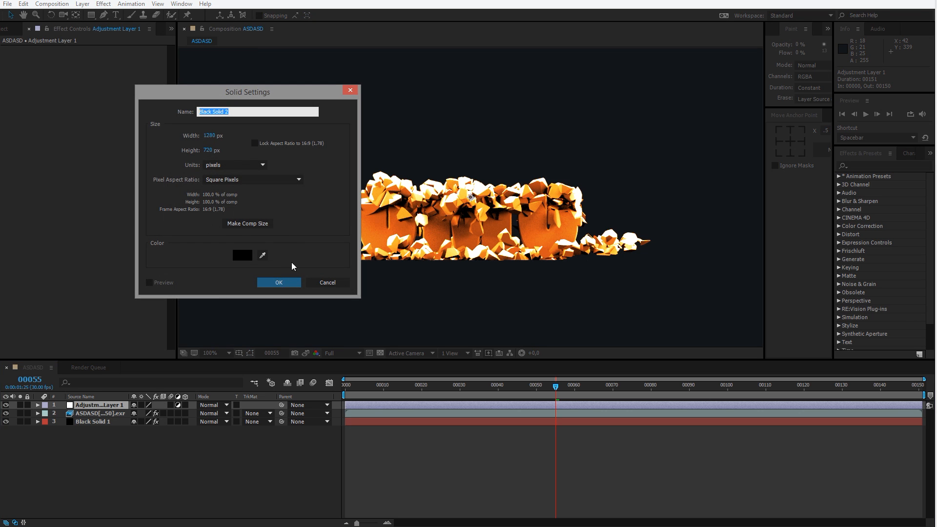
left_click(278, 282)
mouse_move(97, 405)
left_mouse_down()
mouse_move(96, 416)
mouse_move(97, 407)
left_mouse_up()
left_click(96, 4)
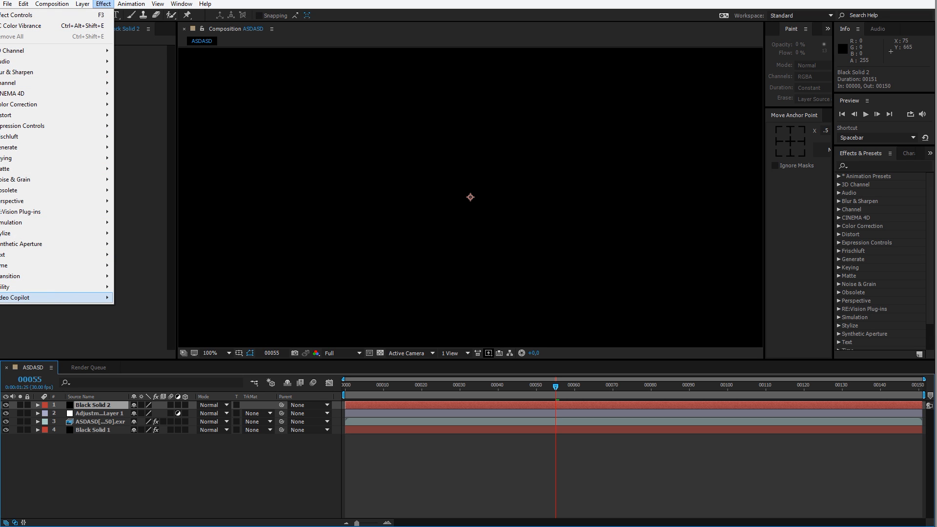
left_click(1, 298)
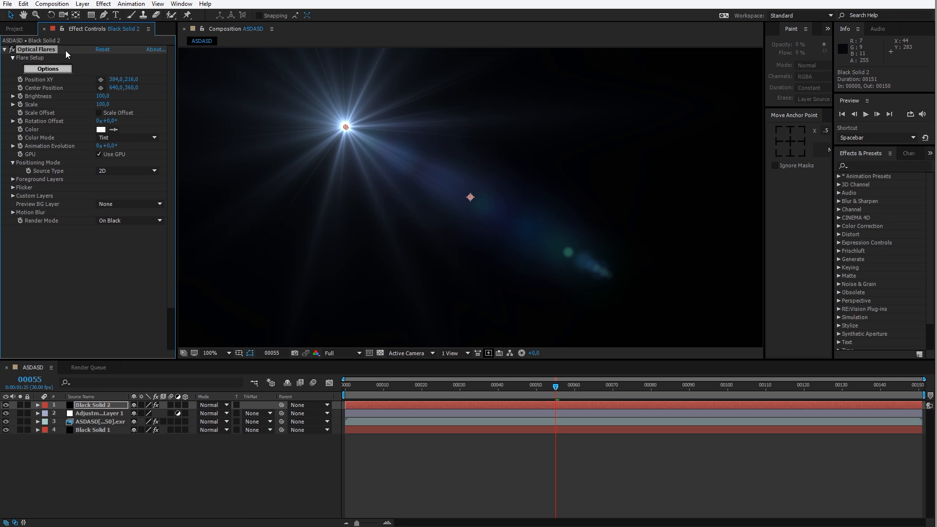
Set the Optical Flares Preview BG Layer to the EXR sequence and its Render Mode to On Transparent.
left_click(126, 204)
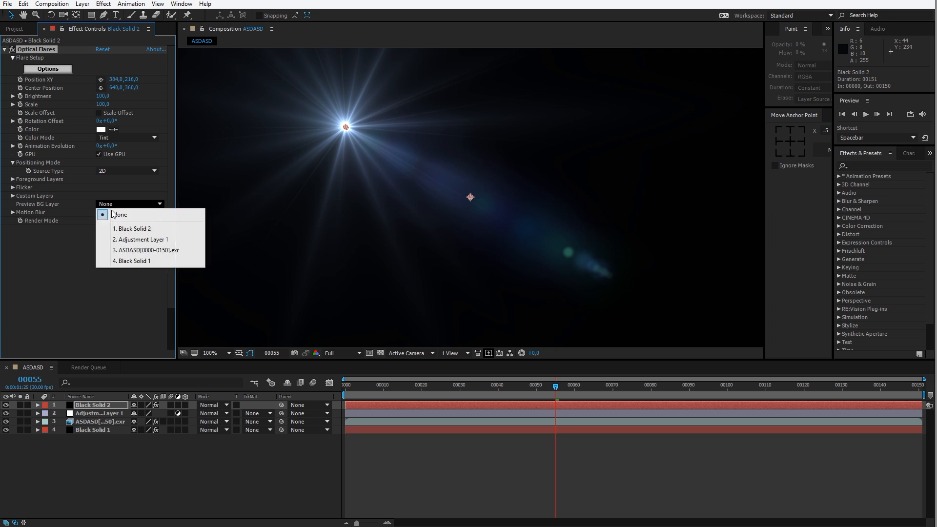
left_click(130, 250)
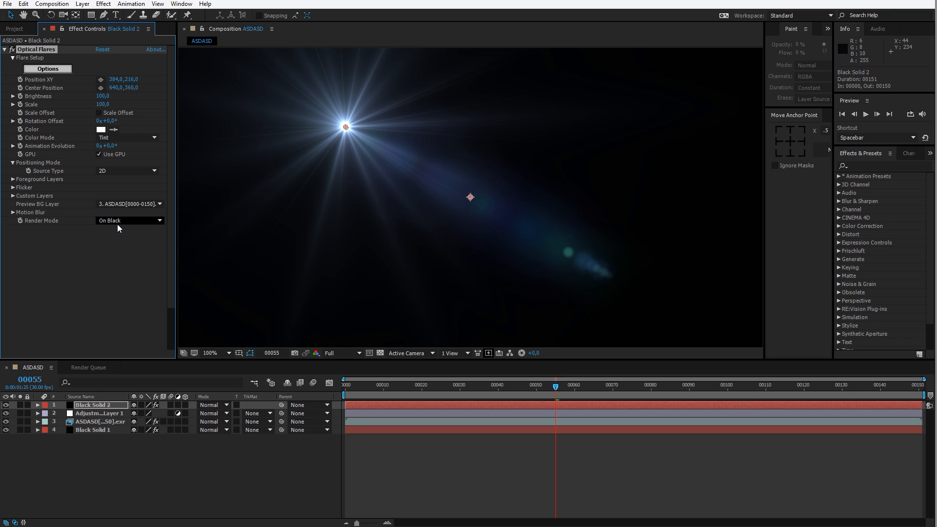
left_click(125, 220)
left_click(122, 242)
left_click(118, 204)
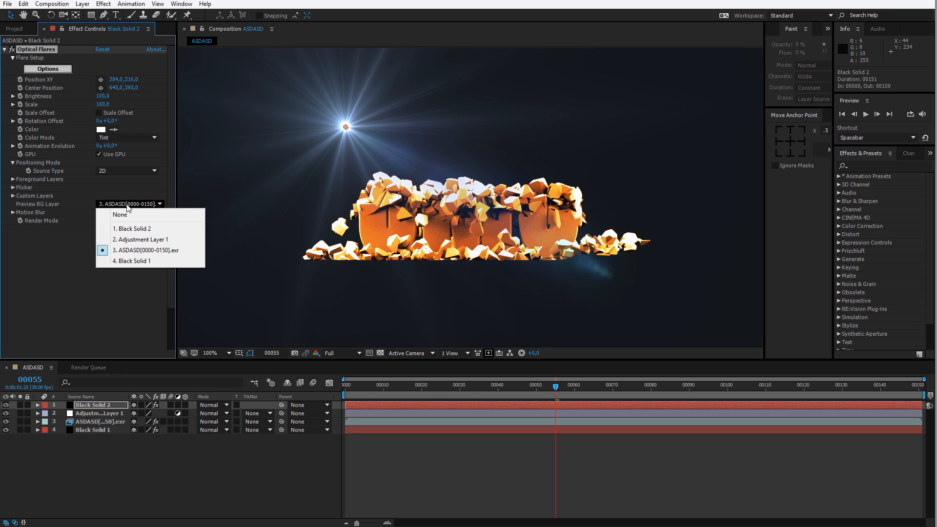
left_click(76, 245)
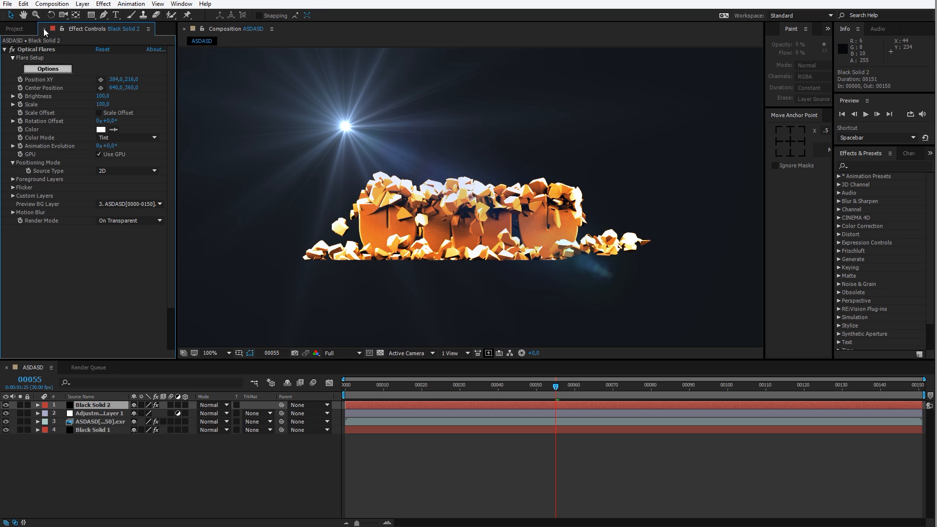
Open the Optical Flares options in an enlarged window and browse the Natural Flares preset folder.
left_click(47, 69)
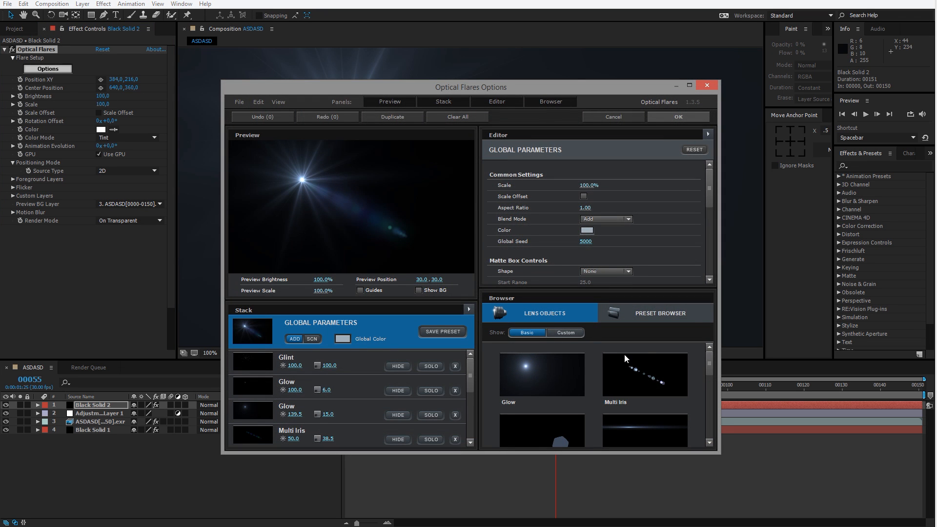
left_click_drag(720, 270, 915, 270)
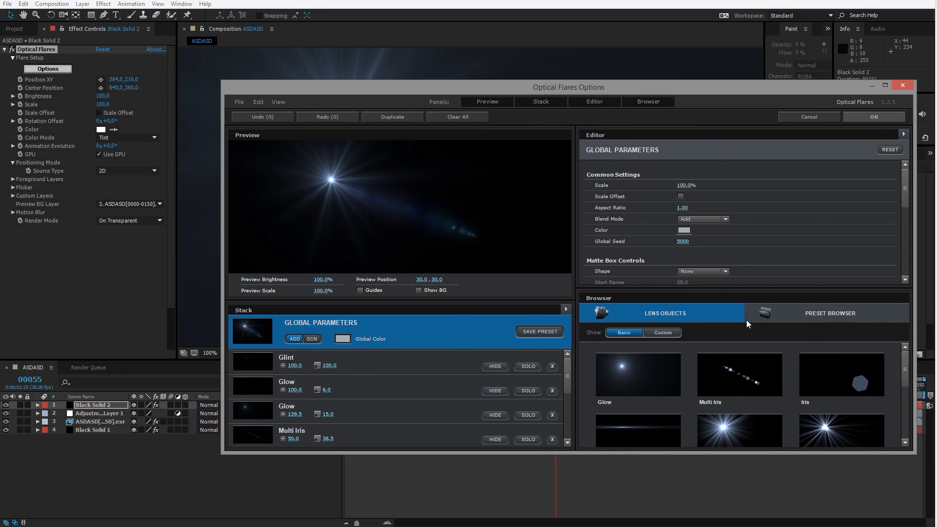
left_click(784, 318)
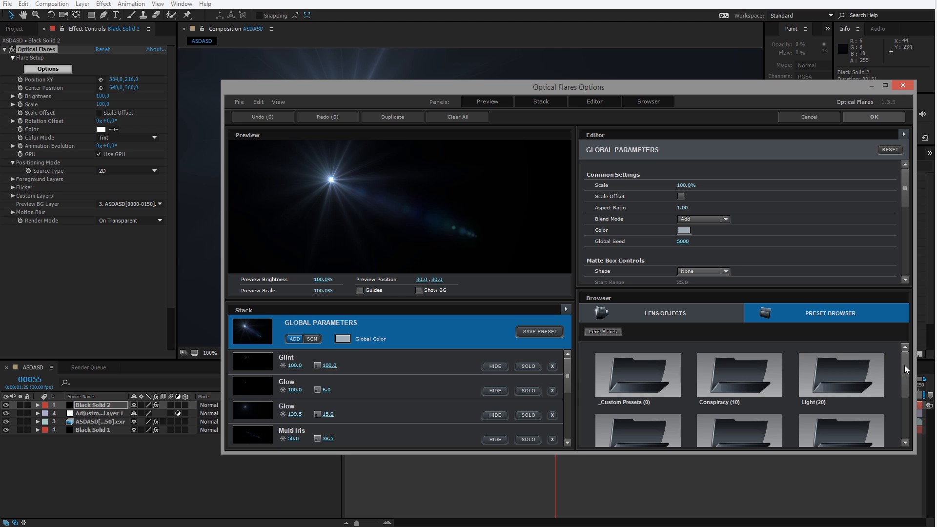
left_click_drag(904, 365, 904, 397)
left_click(727, 362)
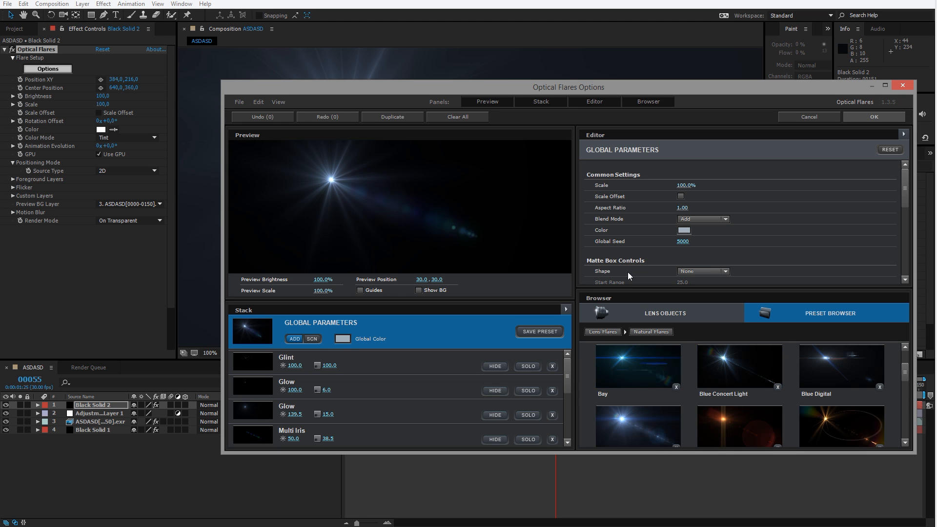
left_click_drag(223, 79, 39, 13)
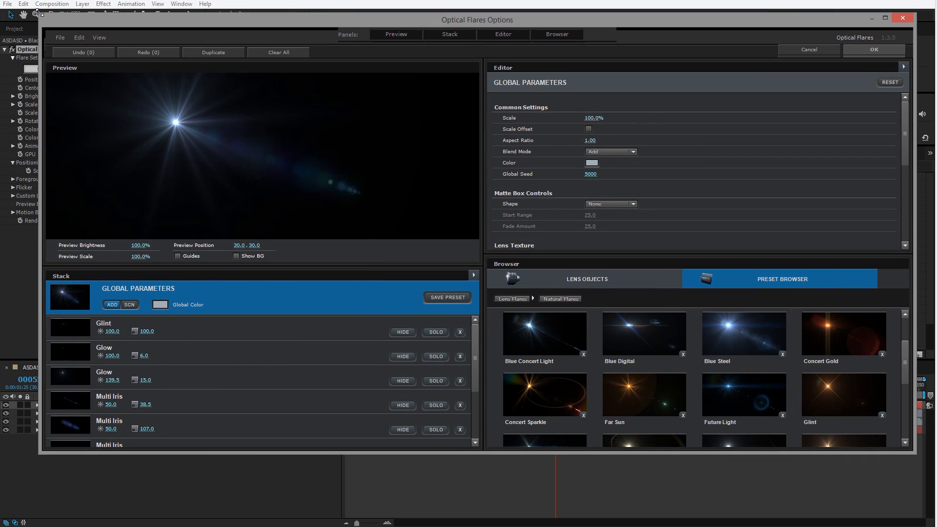
Try Natural Flares presets such as Concert Gold, Concert Sparkle, Missile Strike, Rim_Light and Air Missile.
left_click(851, 340)
scroll(722, 363, "down", 2)
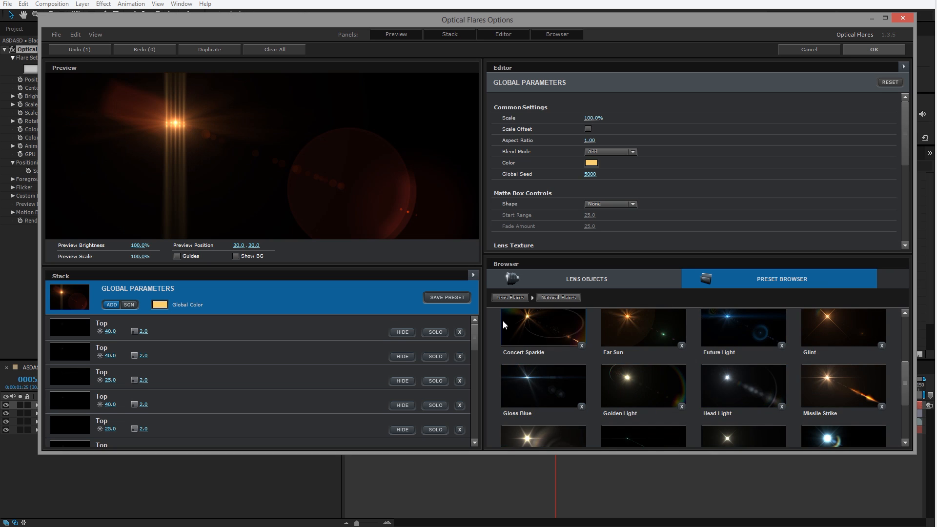
left_click(524, 327)
scroll(770, 356, "down", 2)
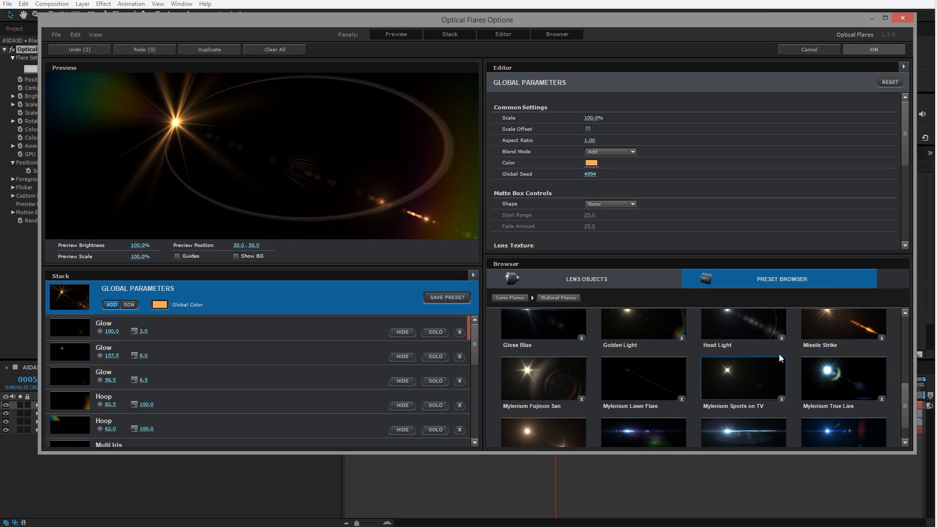
left_click(825, 324)
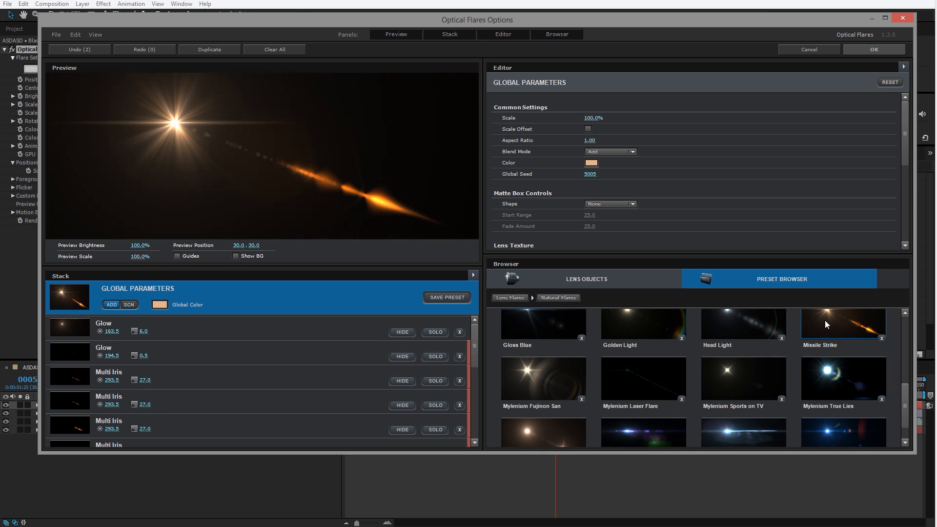
left_click(538, 388)
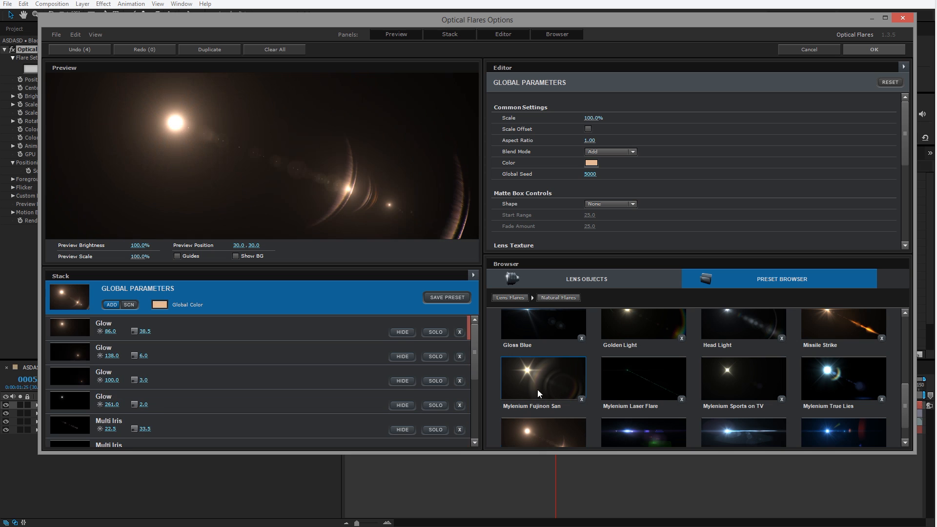
scroll(558, 374, "down", 1)
left_click(546, 403)
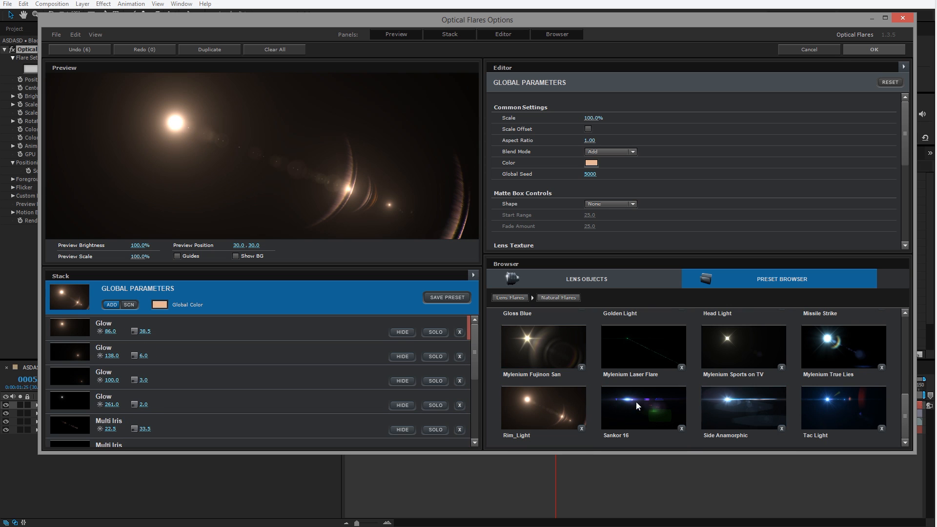
scroll(716, 398, "up", 10)
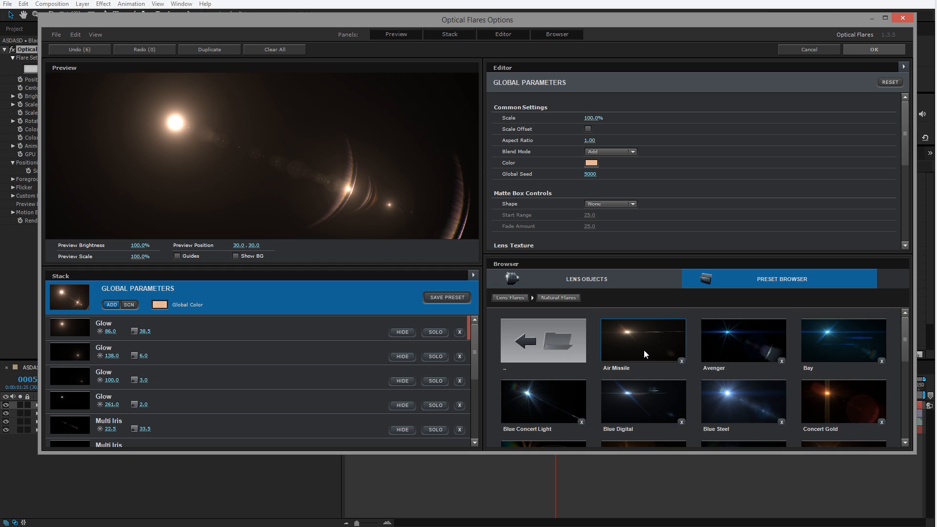
left_click(643, 350)
Load the Aura flare from the Pro Presets 2 folder and apply the flare options.
left_click(543, 332)
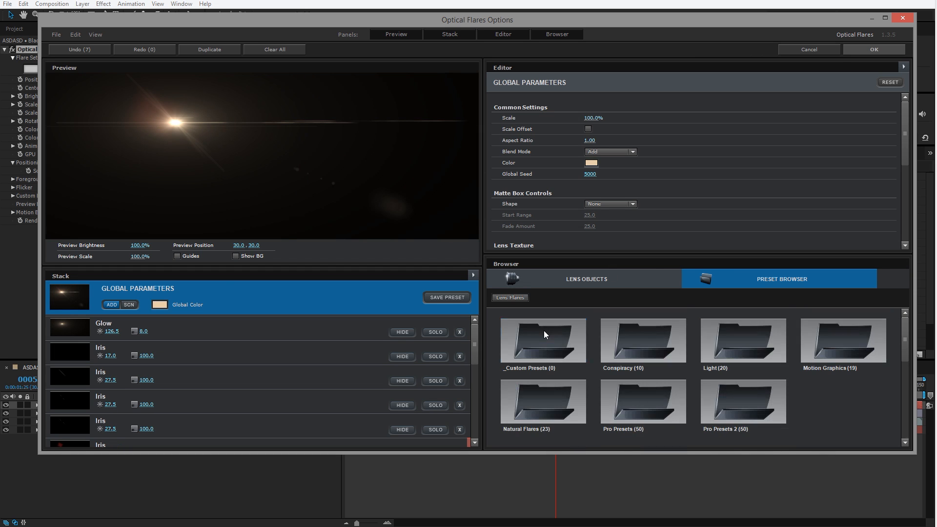
left_click(732, 394)
left_click(817, 348)
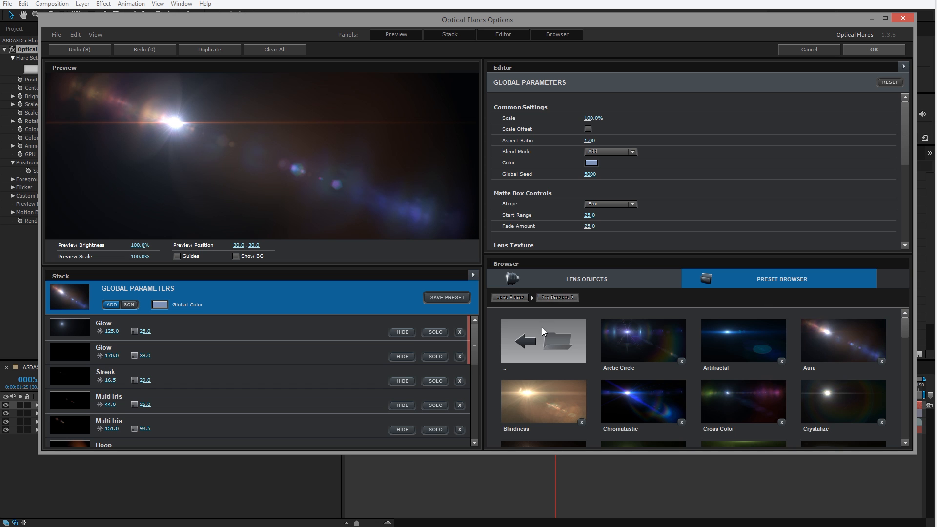
left_click(872, 51)
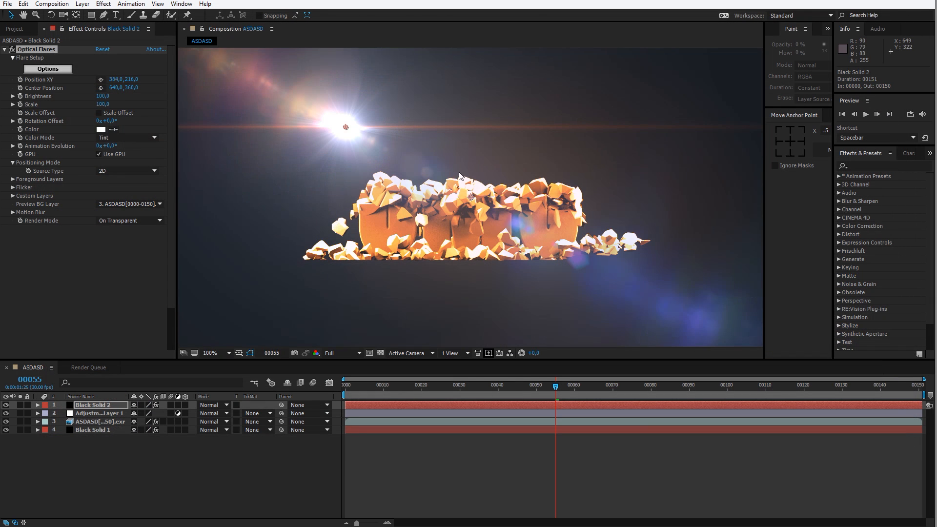
Move the flare's source outside the upper-right corner of the frame, to about 1371, -73.
left_click_drag(346, 128, 650, 95)
key("comma")
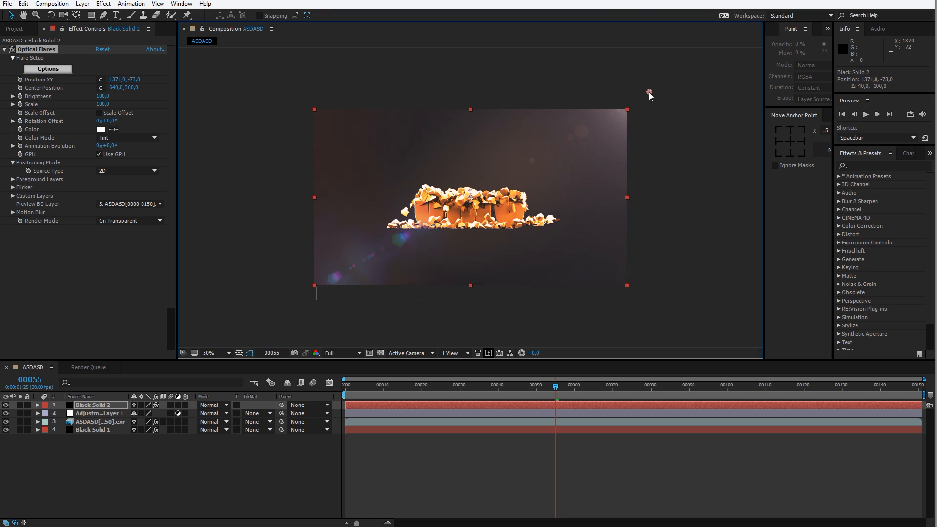
key("period")
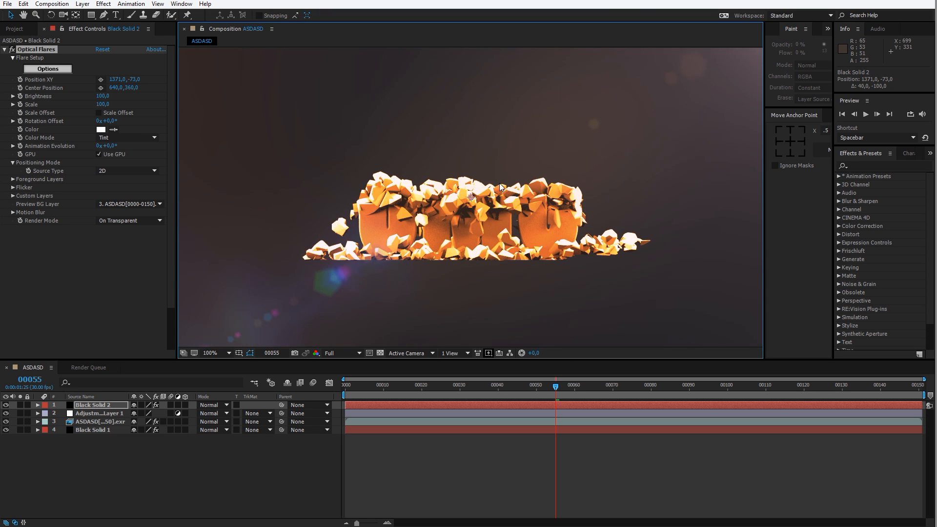
key("comma")
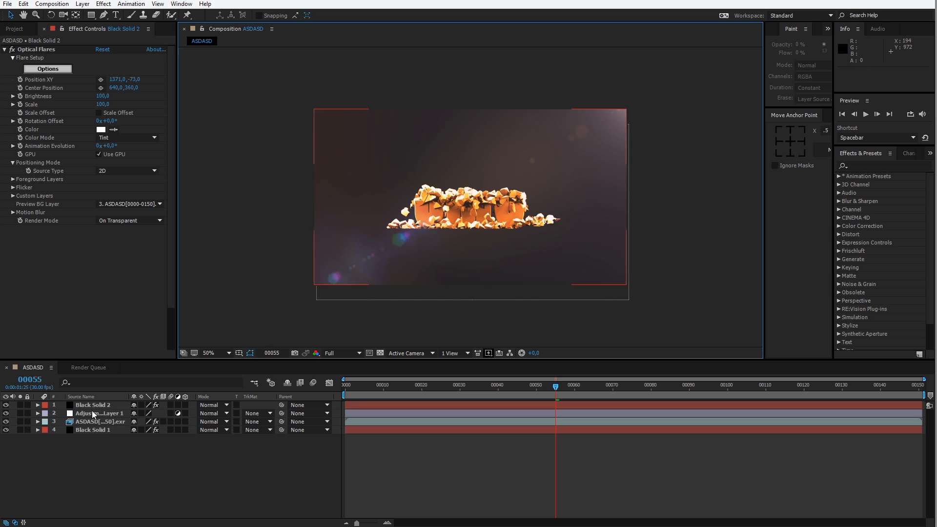
Apply the Sharpen effect to the adjustment layer and set its Sharpen Amount to 8.
left_click(93, 414)
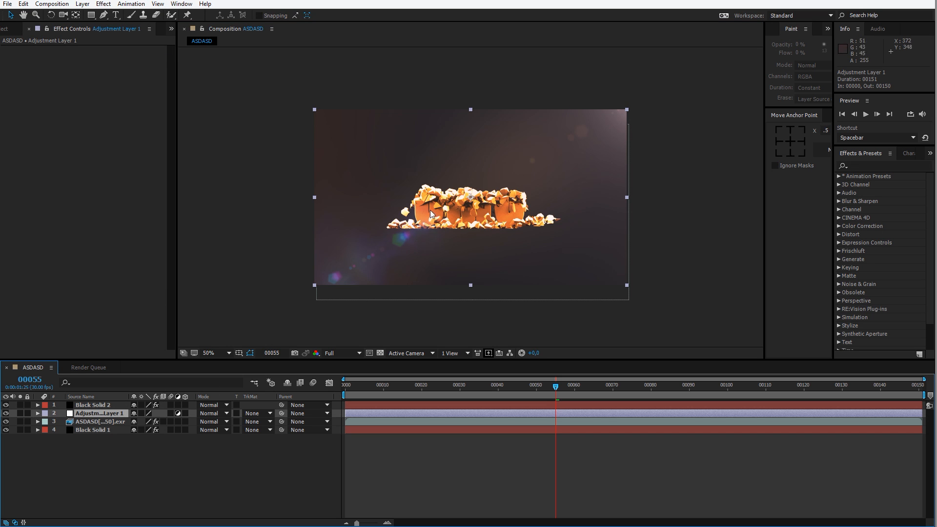
key("period")
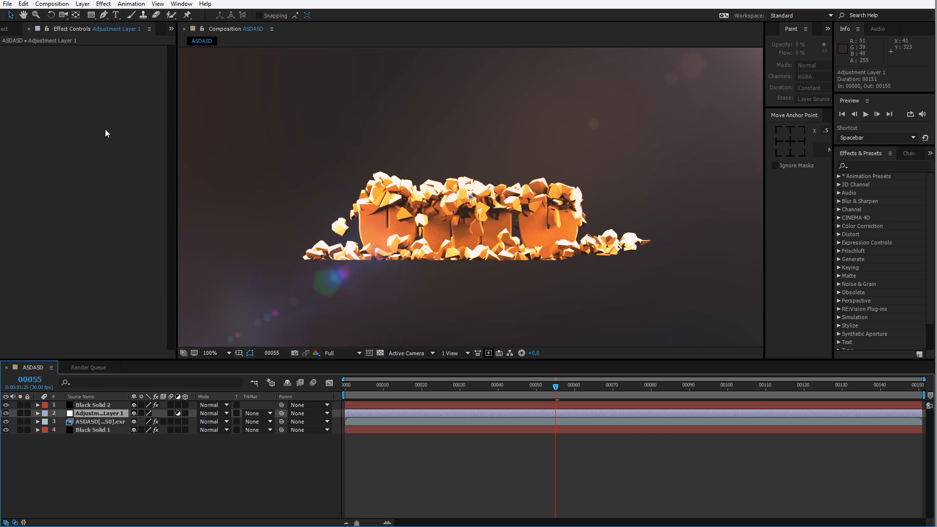
left_click(104, 3)
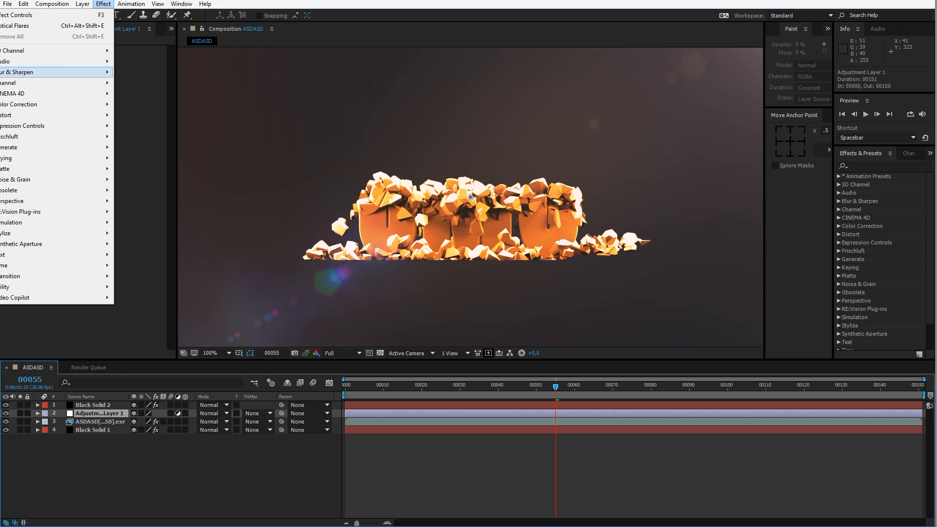
left_click(1, 222)
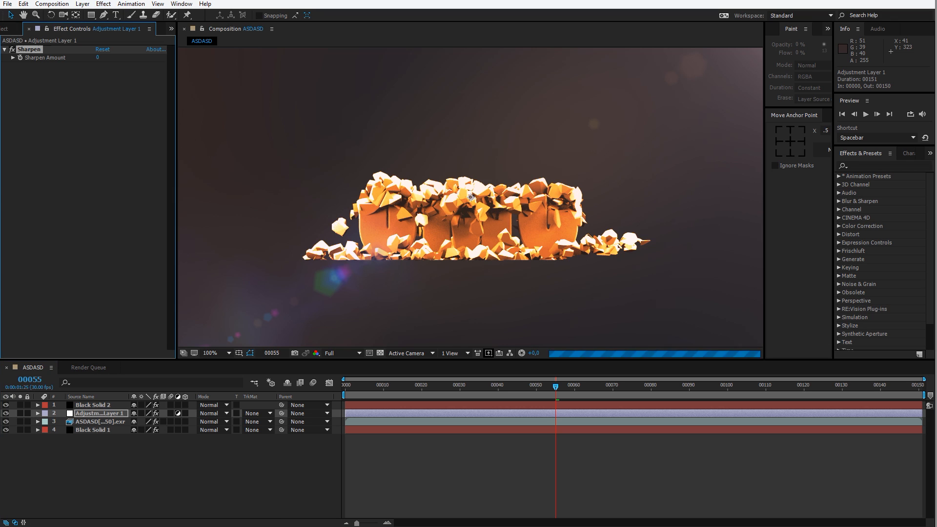
left_click(97, 58)
key("Return")
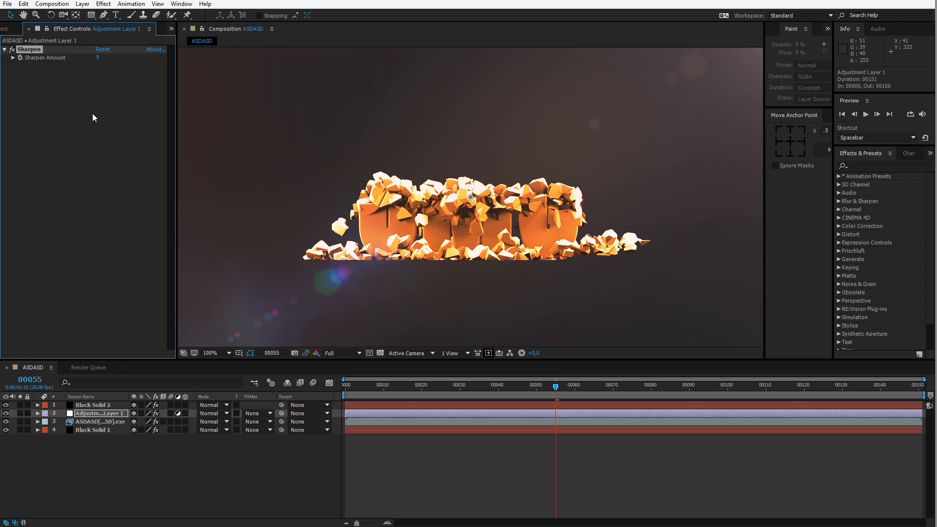
key("Return")
Scrub back to frame 20 and play the composition to review the graded OMG animation with the flare.
left_click_drag(556, 386, 423, 386)
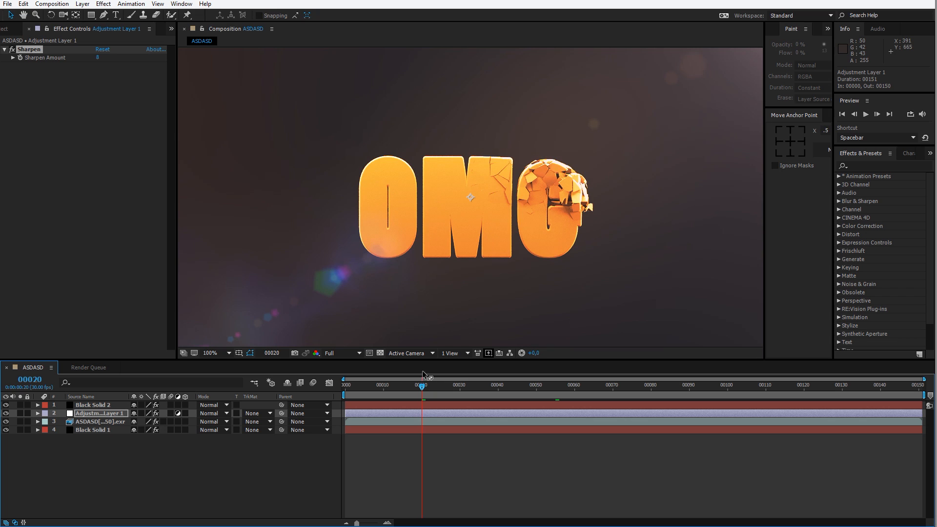
key("space")
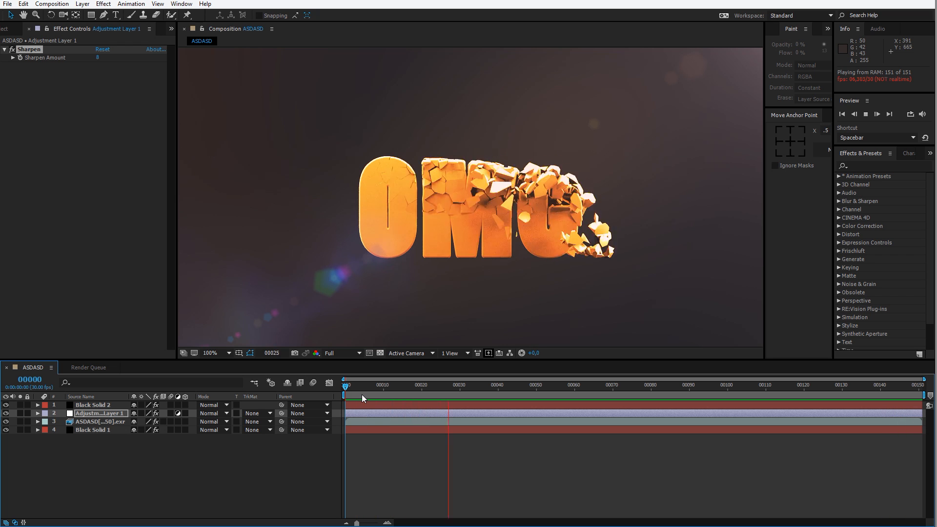
left_click(317, 388)
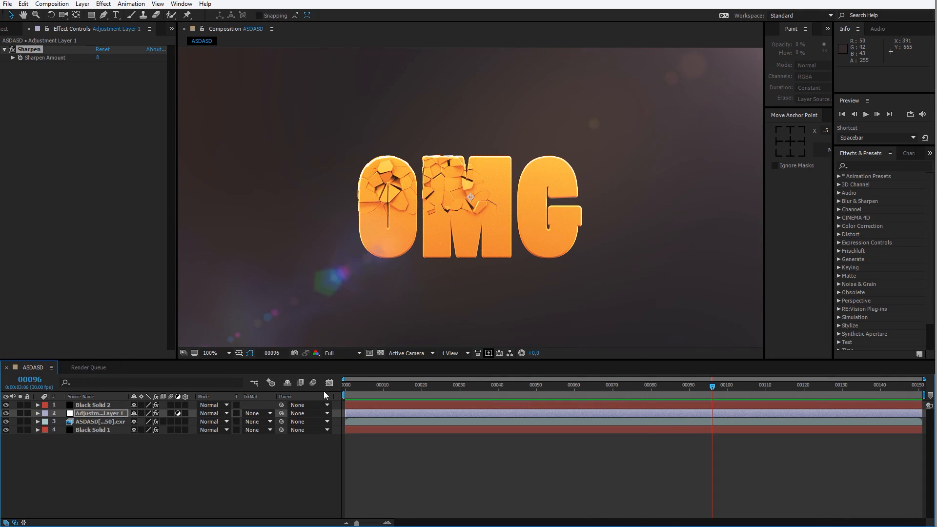